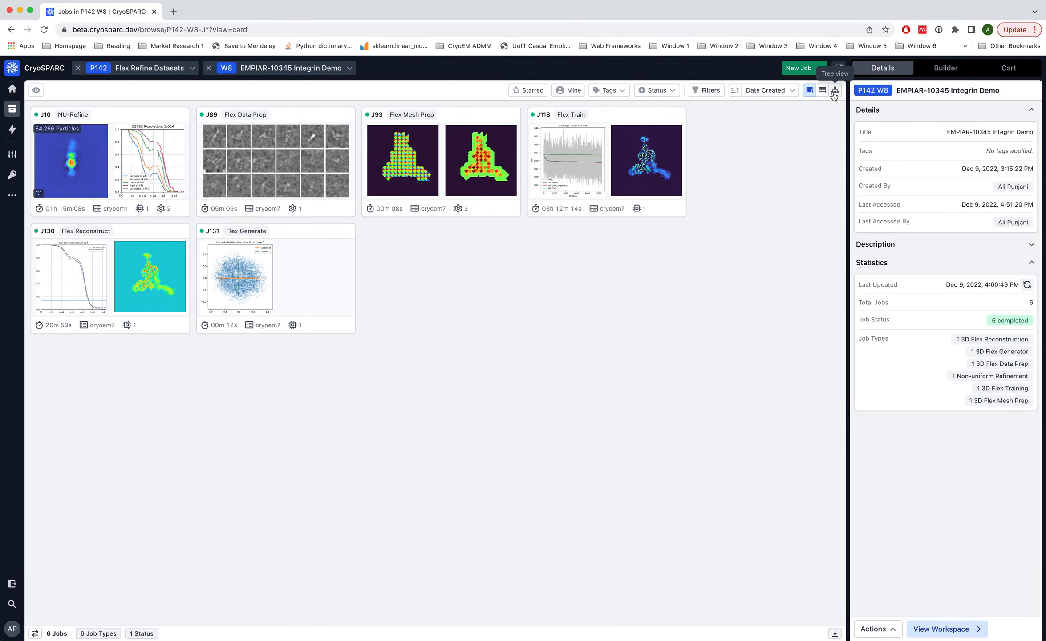
Show the workspace jobs as a tree and trace the chain from Flex Data Prep J89 back up to Import Particles J1.
click(834, 92)
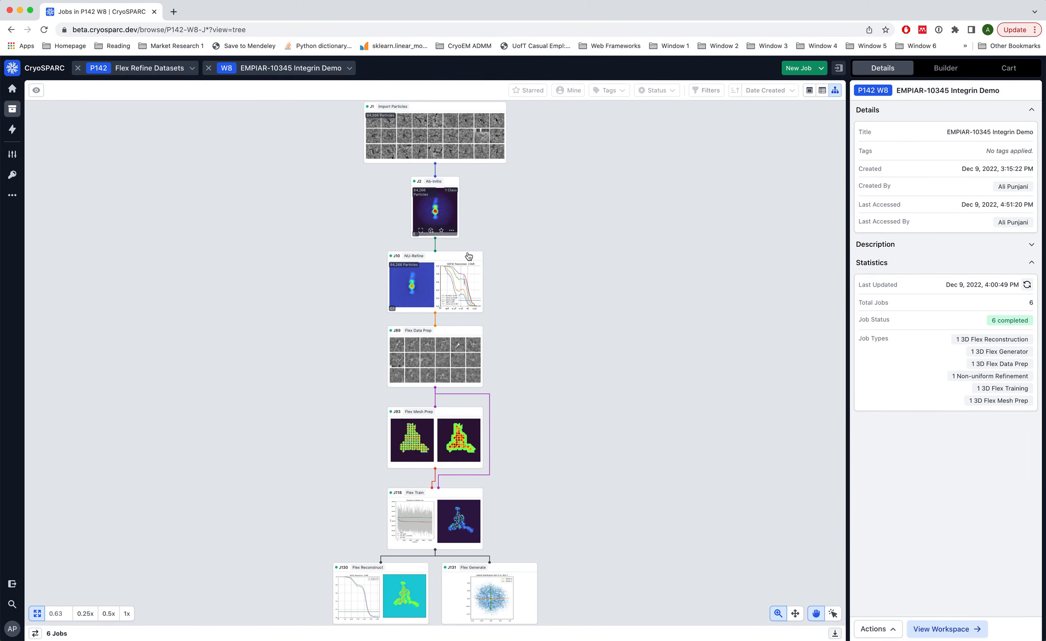
click(439, 355)
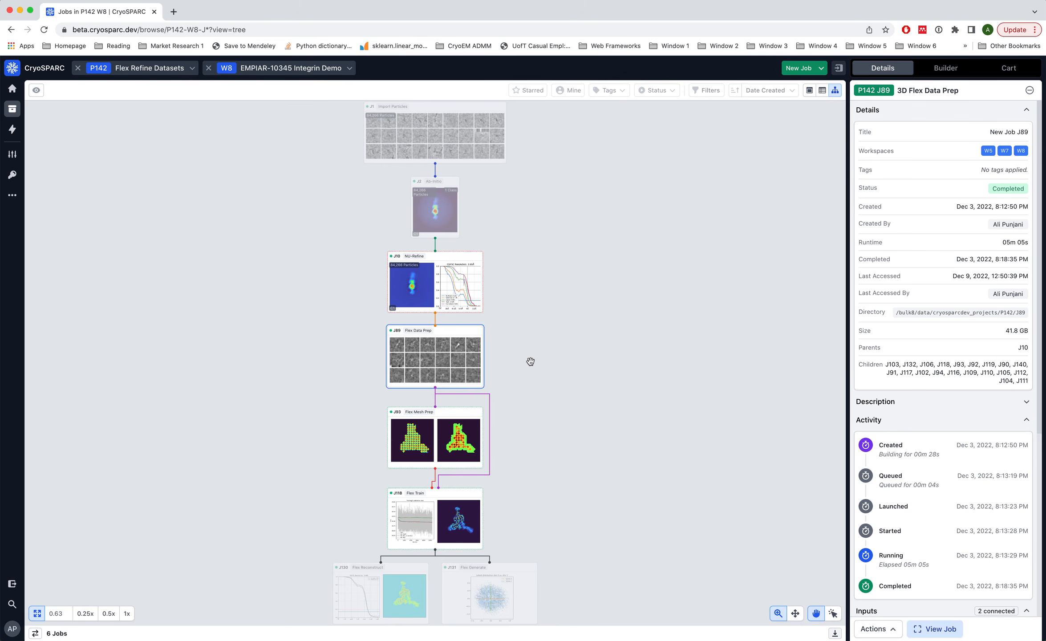
scroll(530, 362, up, 5)
drag(537, 361, 607, 383)
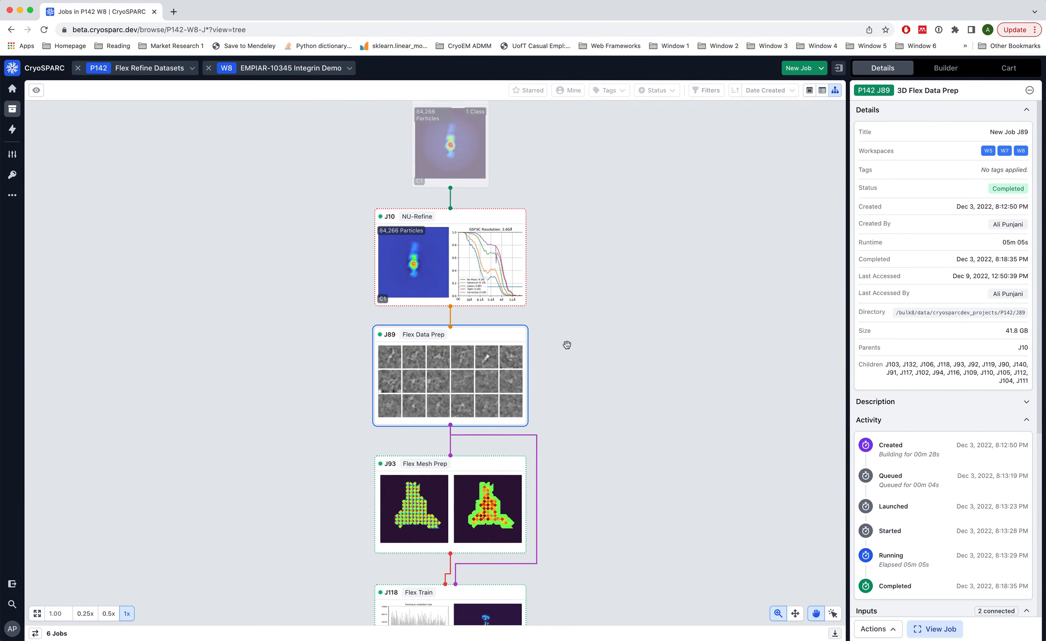
drag(558, 274, 550, 352)
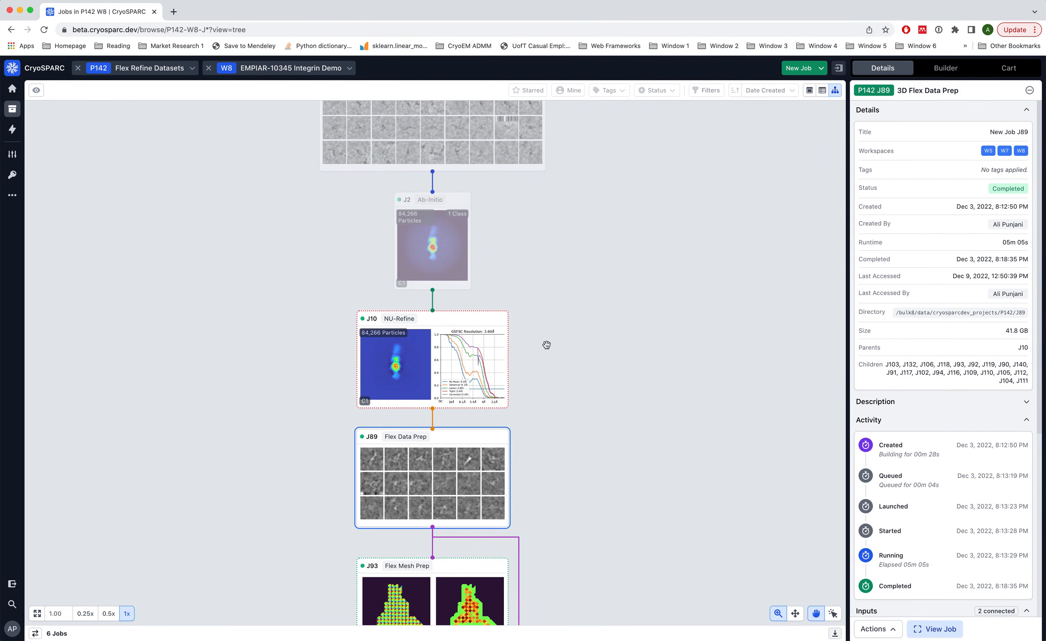
drag(551, 286, 552, 347)
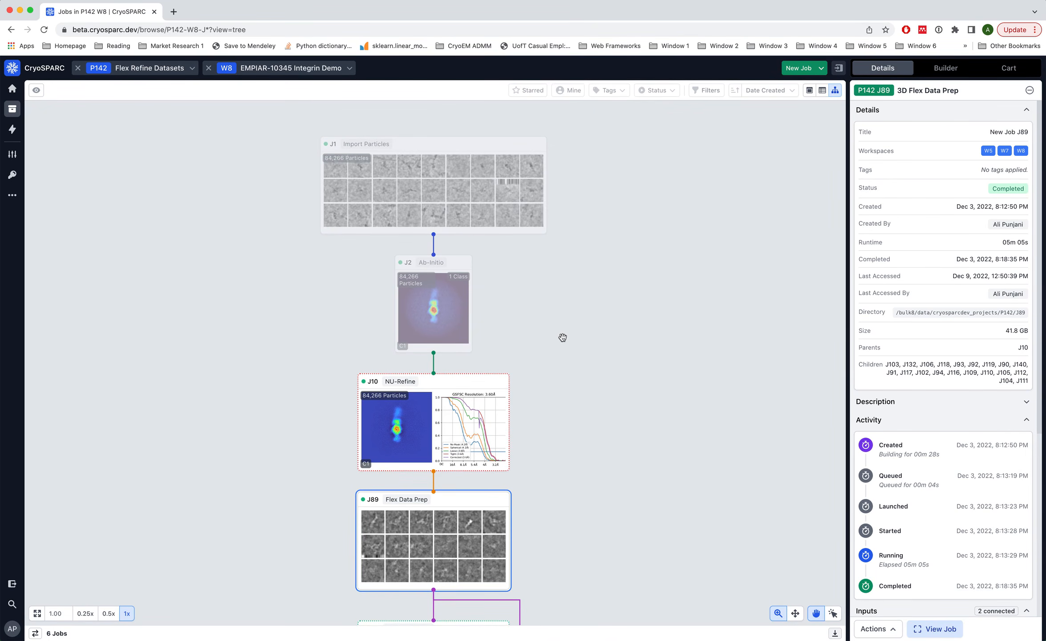
click(562, 344)
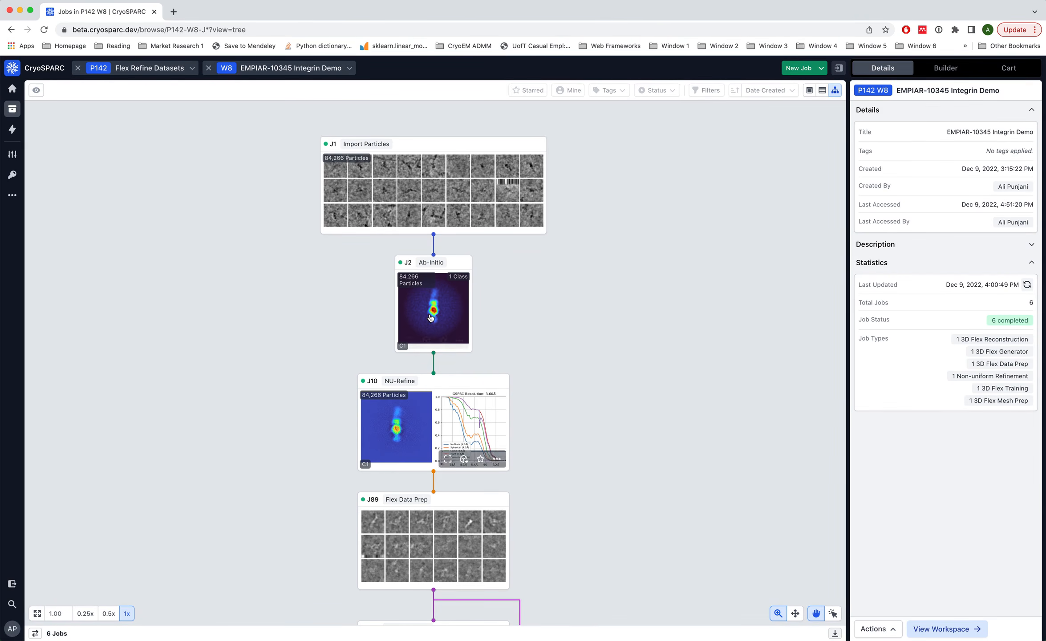
Open the NU-Refine job J10, review its output groups for particles, volume and mask, and return to the job tree.
click(443, 425)
mouse_move(369, 388)
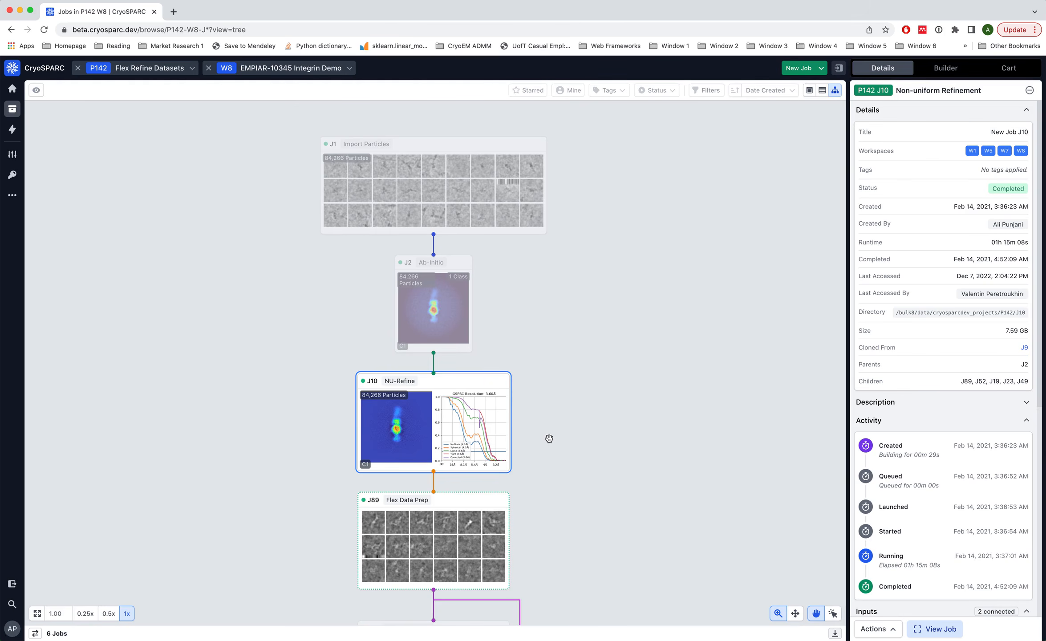
drag(548, 459, 553, 376)
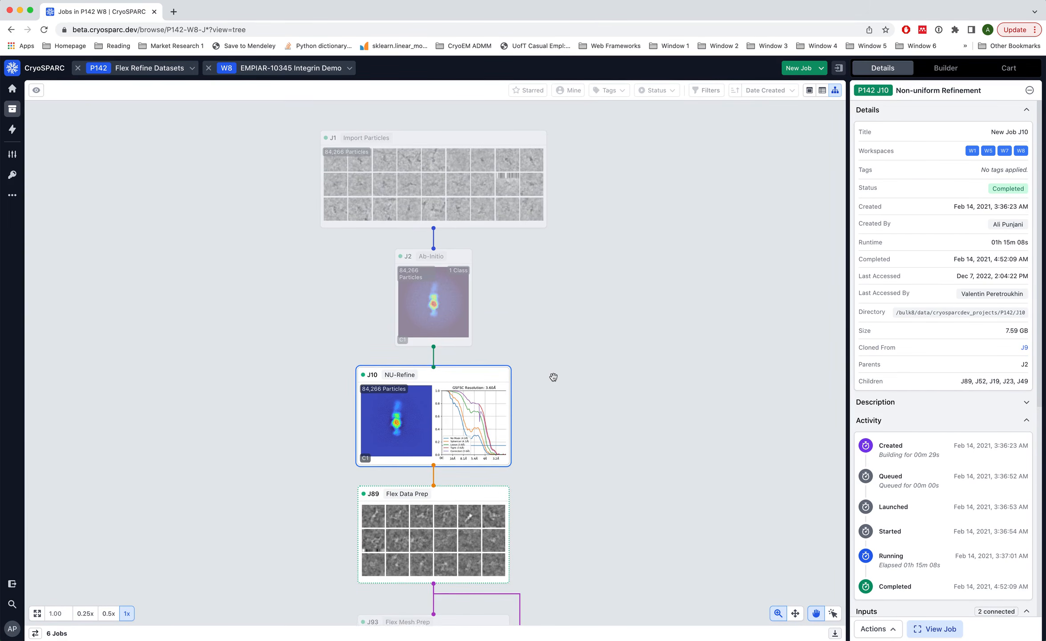
double_click(493, 348)
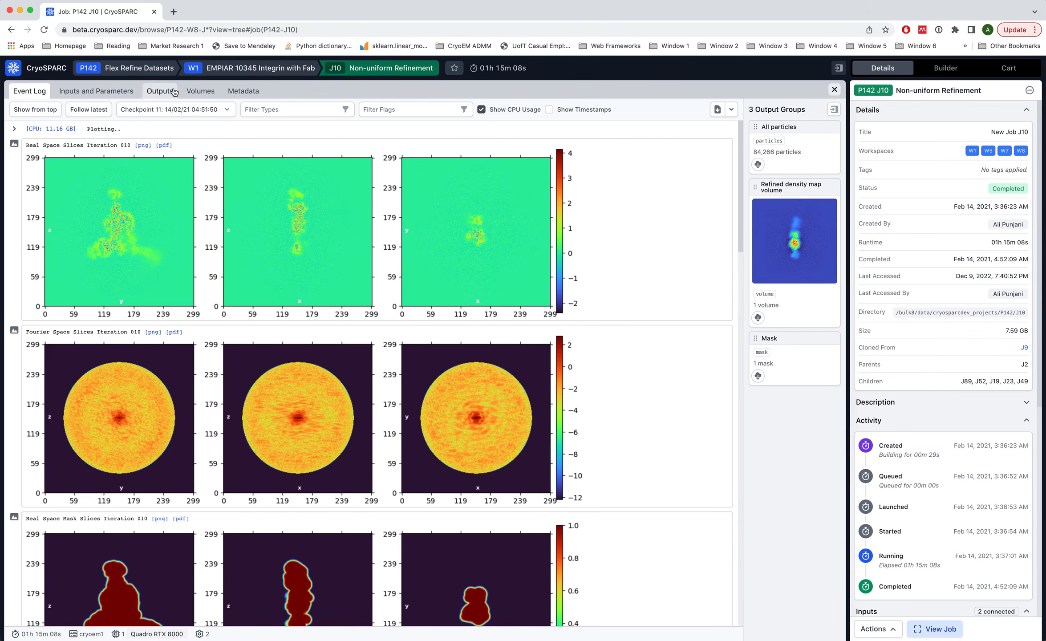
click(155, 91)
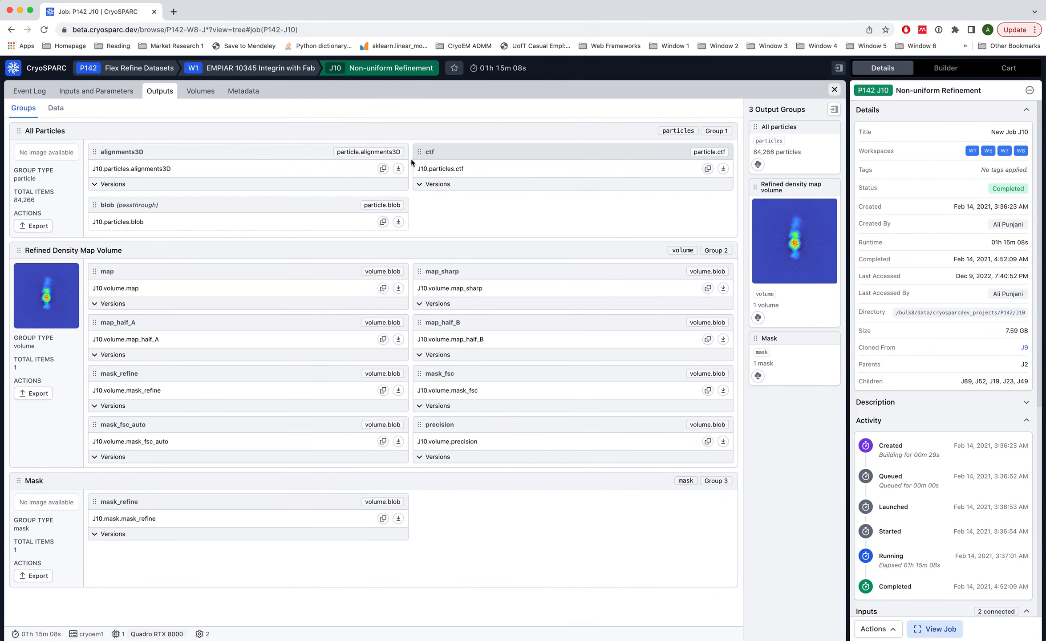
key(Escape)
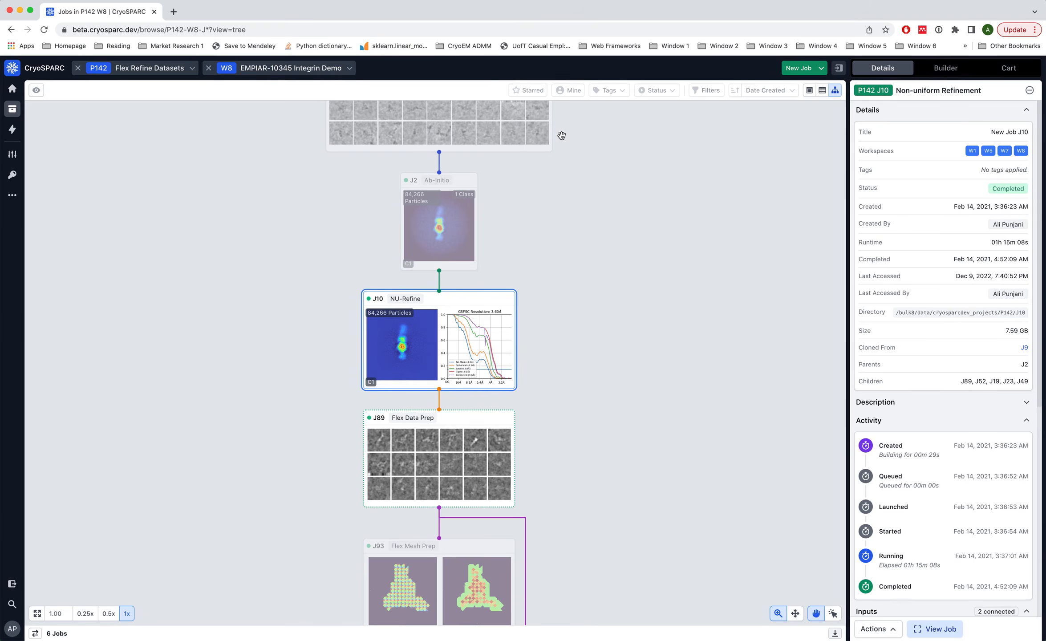
Open the Flex Data Prep job J89, check the crop box size among its parameters, and close the job.
click(438, 462)
double_click(438, 461)
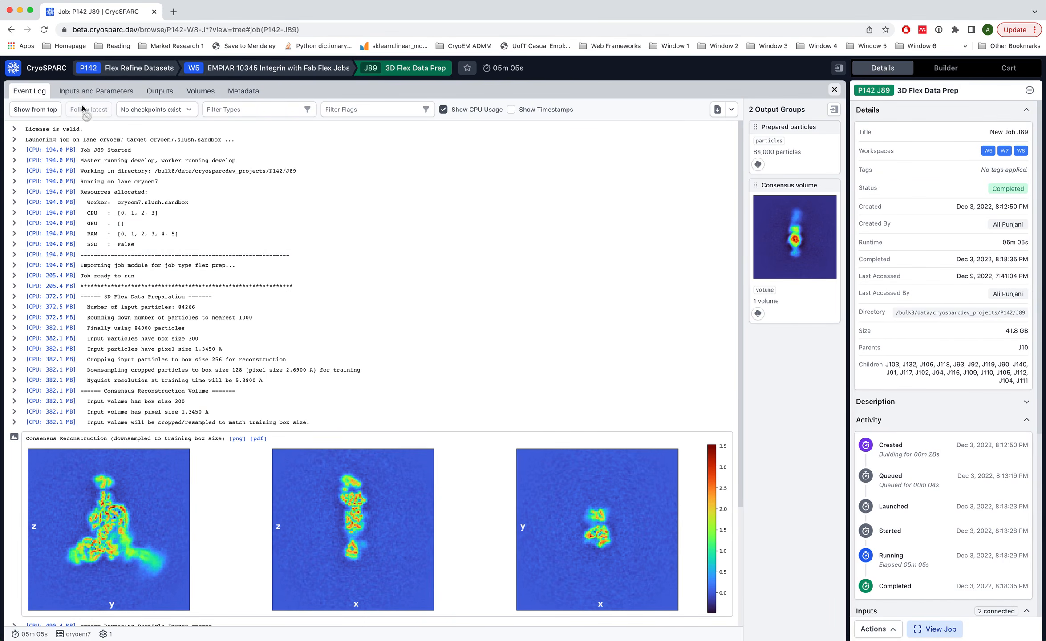
click(96, 91)
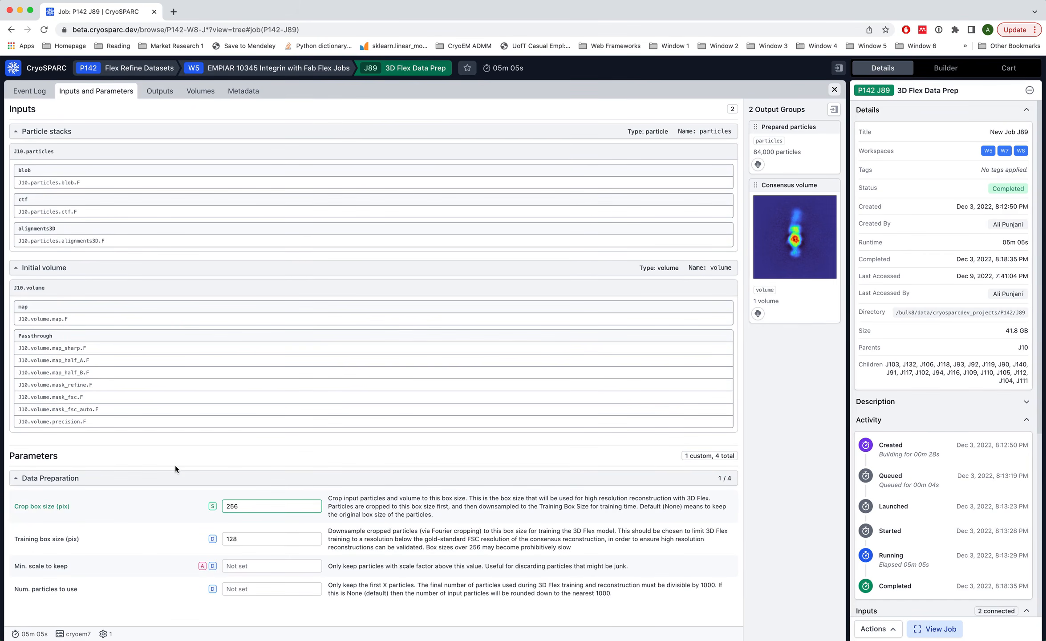
double_click(227, 507)
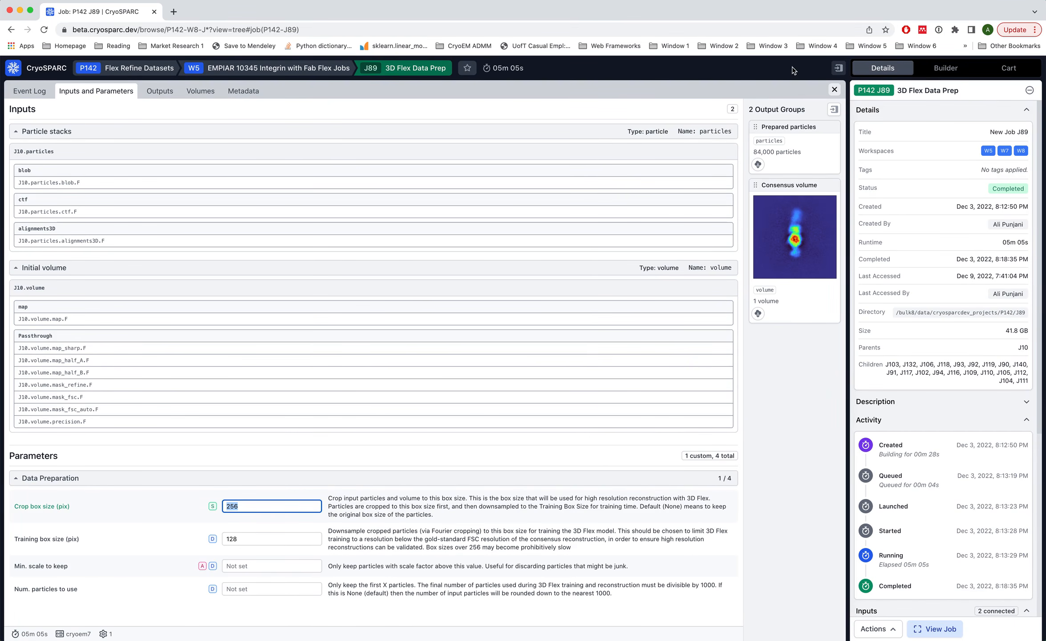
click(835, 91)
Check the input particle box size at the start of the event log of NU-Refine job J10, and close the job.
double_click(410, 337)
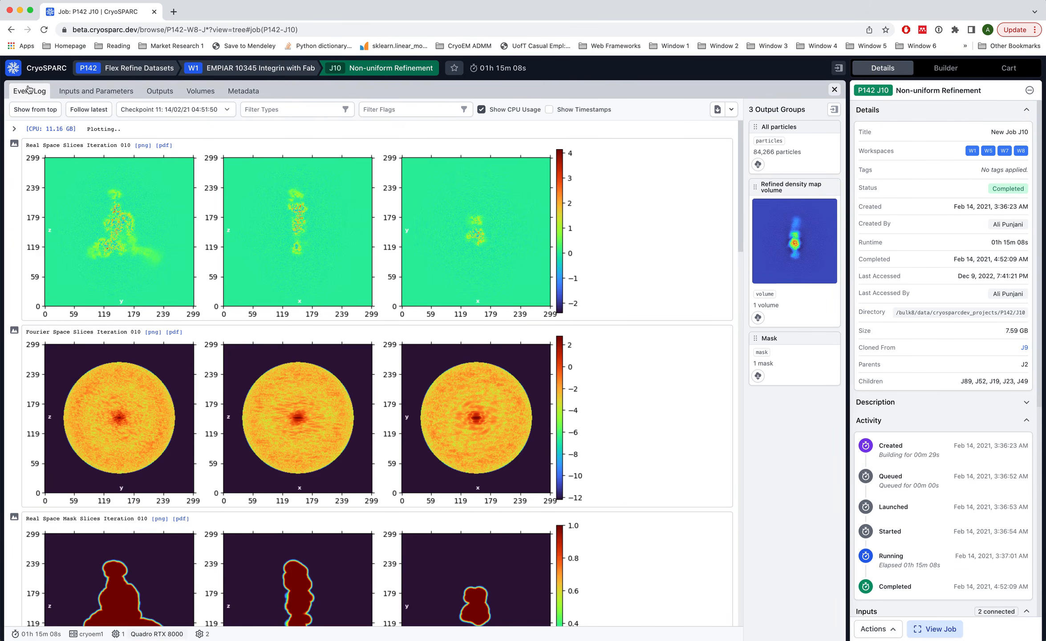
click(40, 115)
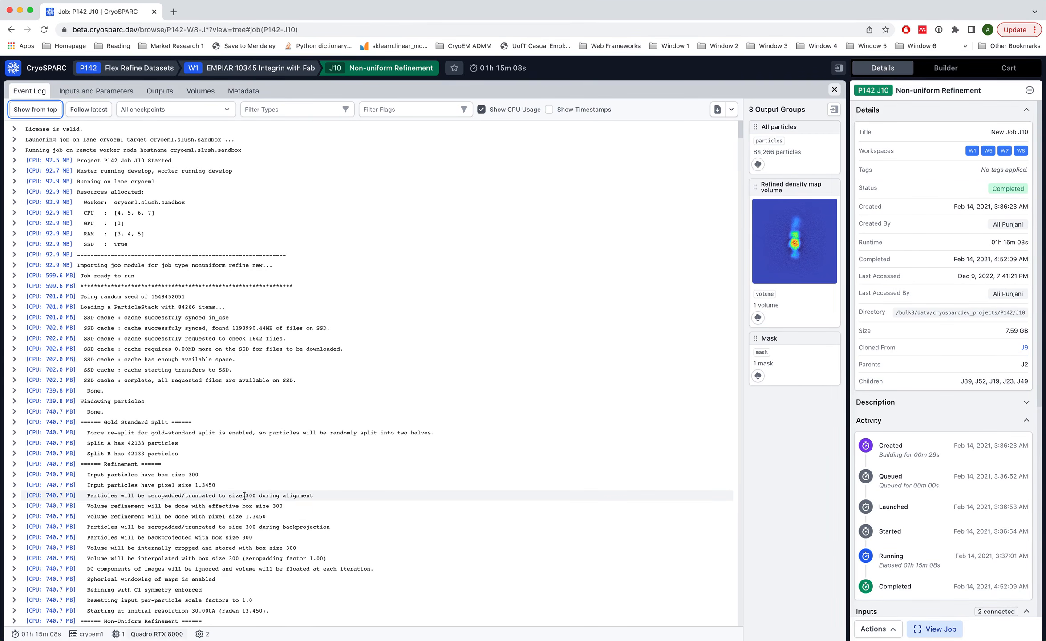
double_click(194, 474)
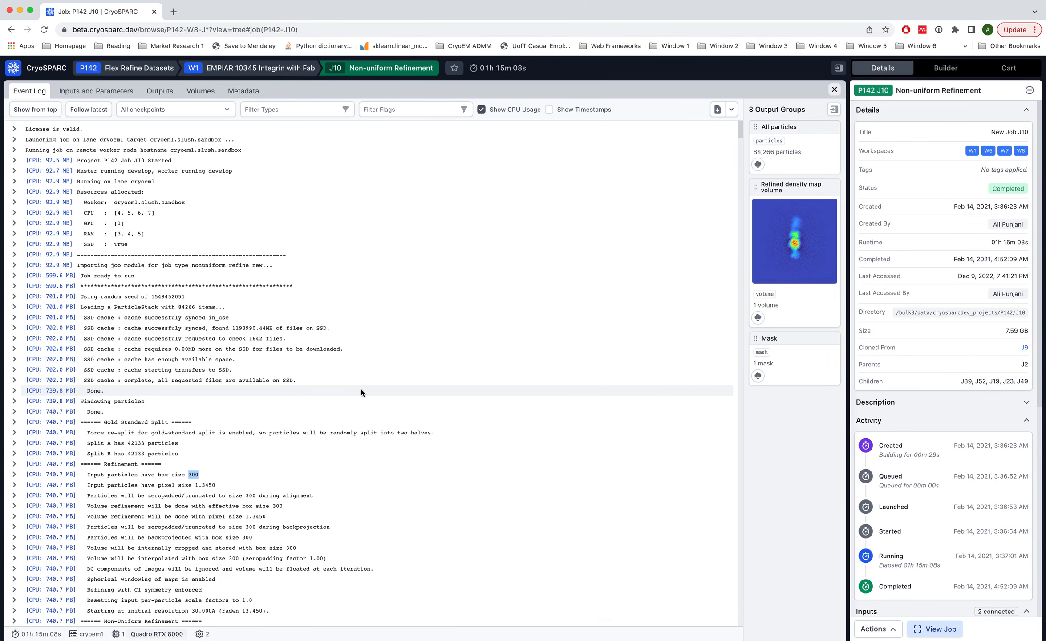
key(Escape)
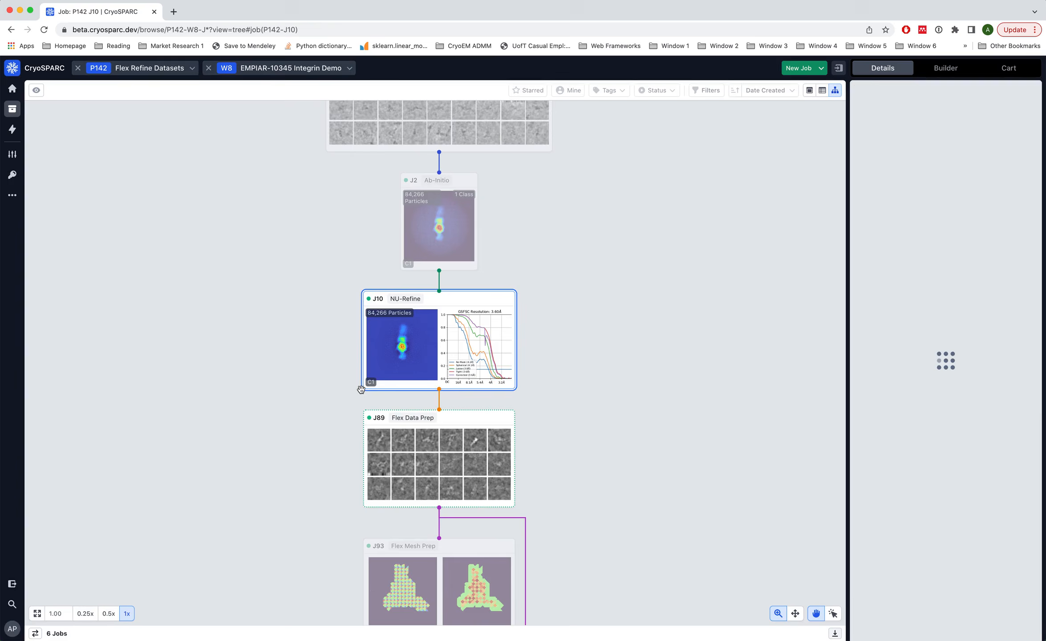
Reopen Flex Data Prep job J89 and examine its crop box size and training box size parameters.
click(441, 460)
key(space)
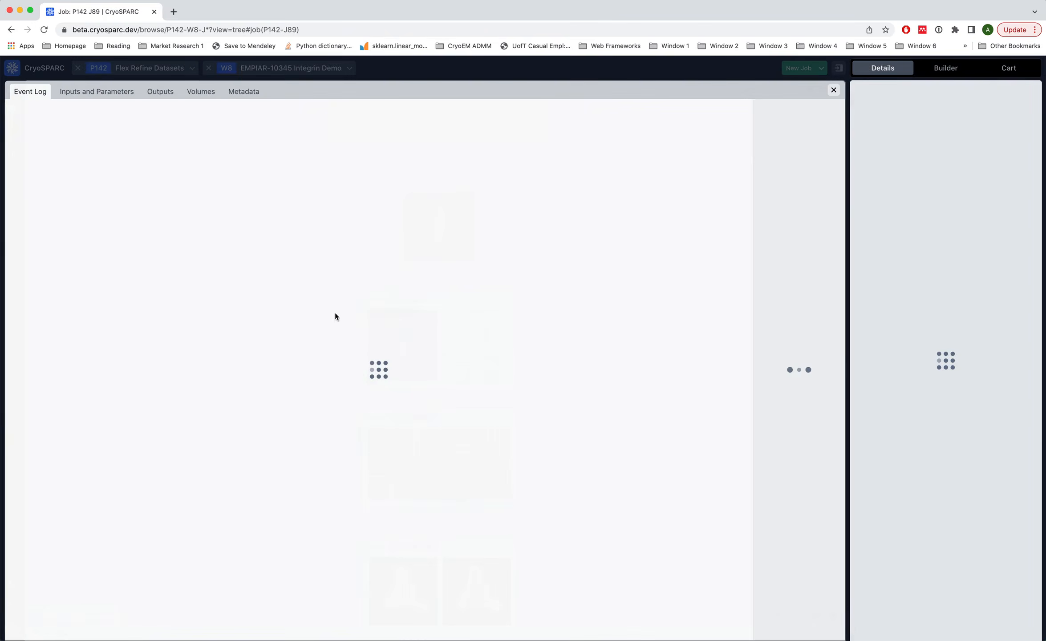
click(103, 91)
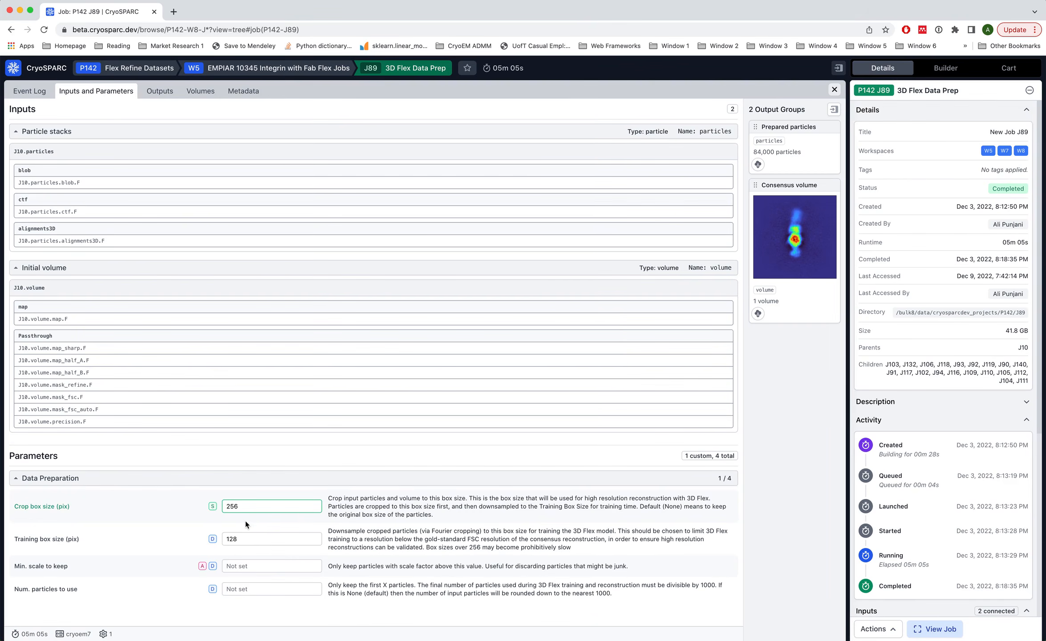
double_click(227, 506)
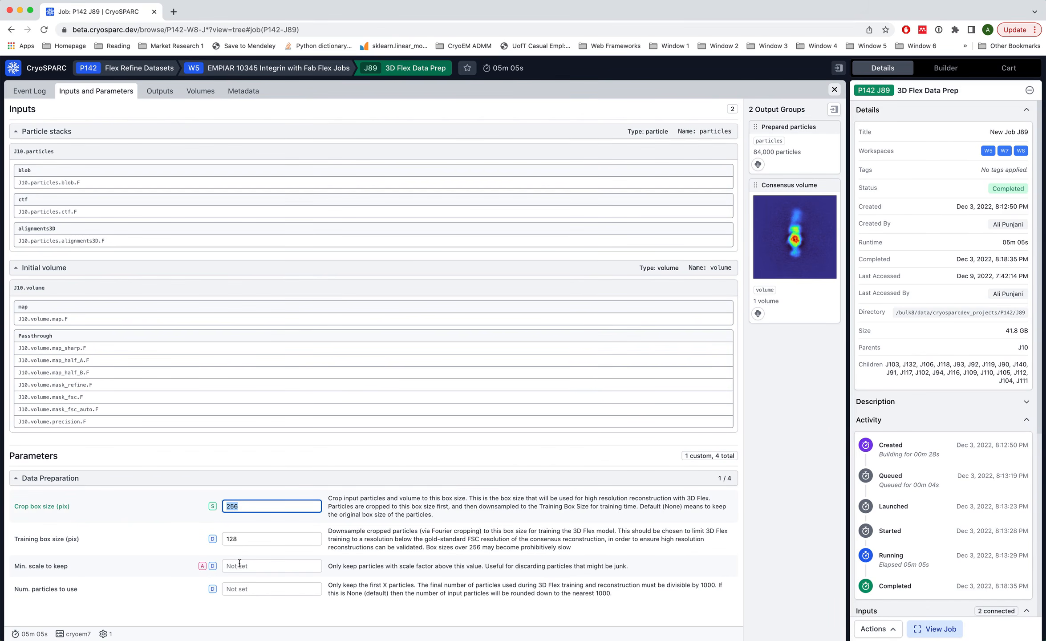
click(244, 539)
double_click(245, 539)
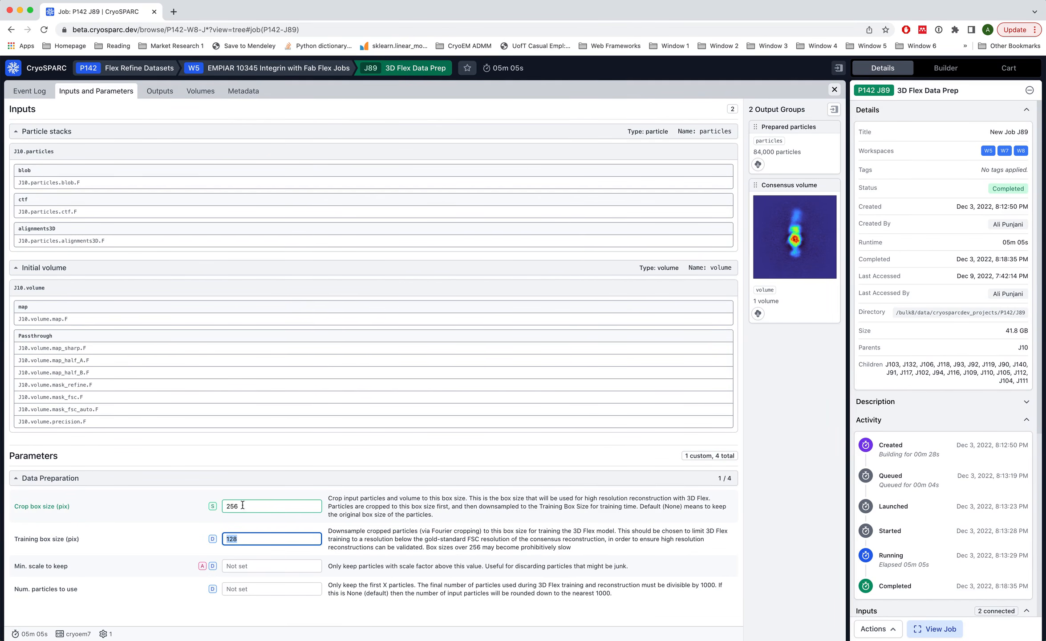
click(20, 508)
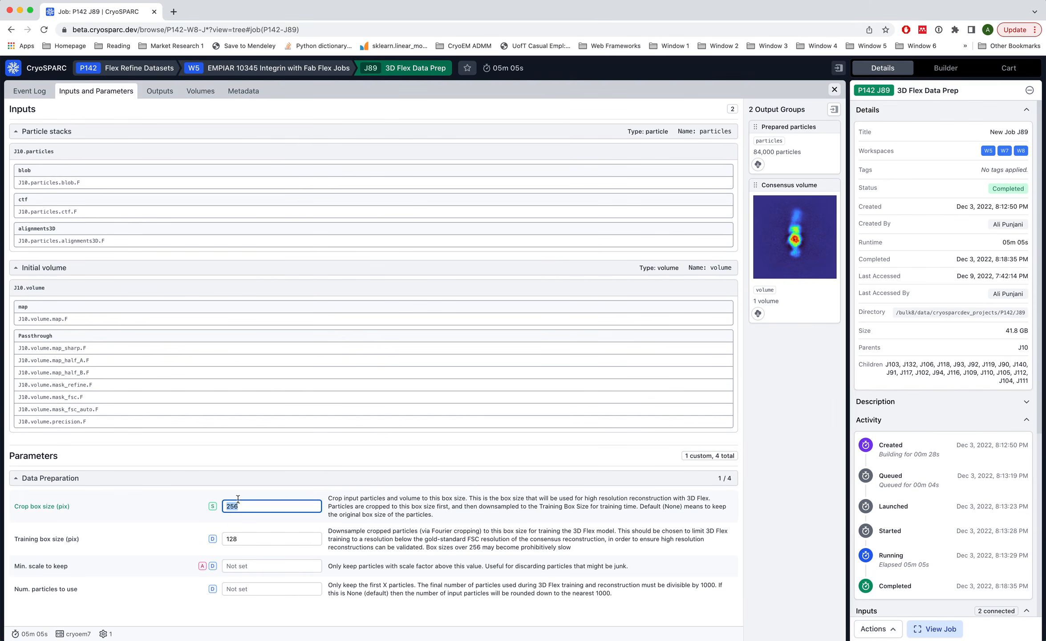
click(236, 539)
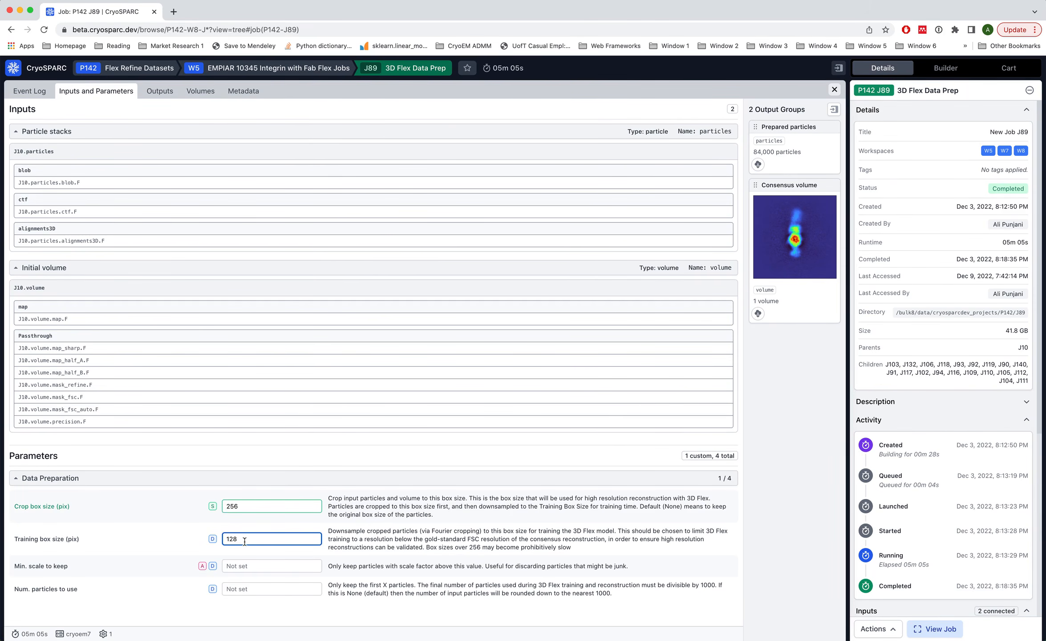
double_click(227, 539)
click(246, 533)
Read the box size, pixel size, cropping, downsampling and Nyquist resolution lines in J89's event log.
click(41, 94)
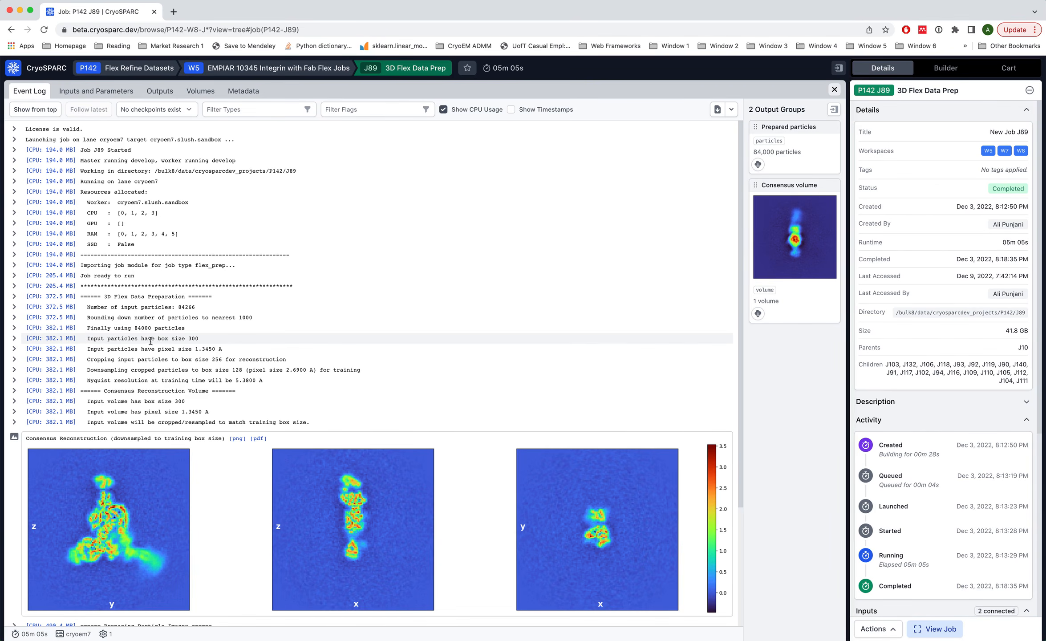
double_click(194, 339)
drag(195, 349, 216, 351)
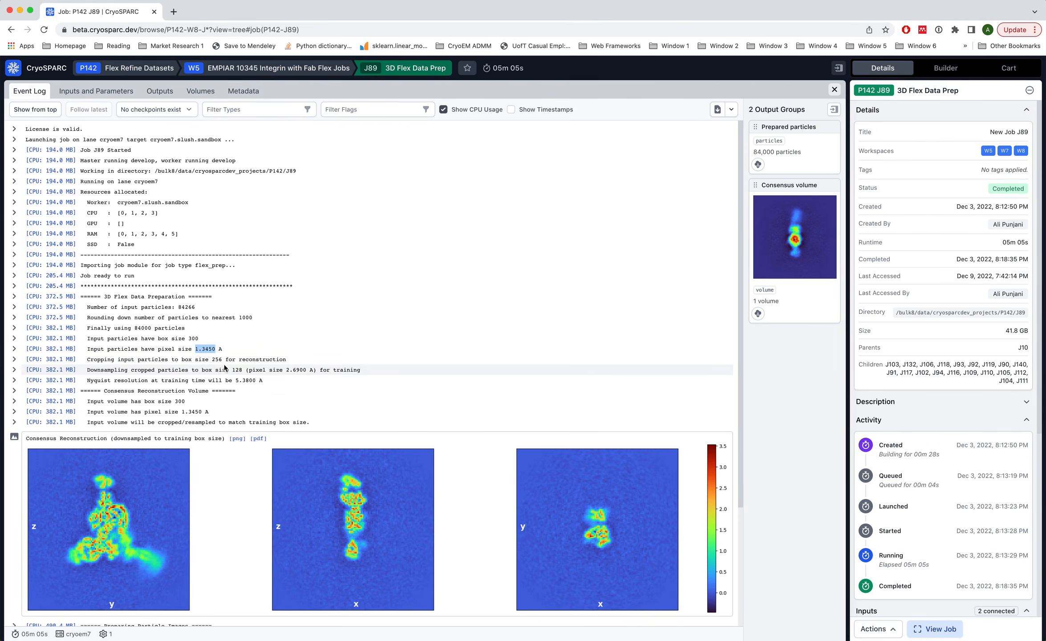
drag(214, 360, 221, 361)
double_click(241, 370)
click(87, 381)
drag(87, 381, 263, 384)
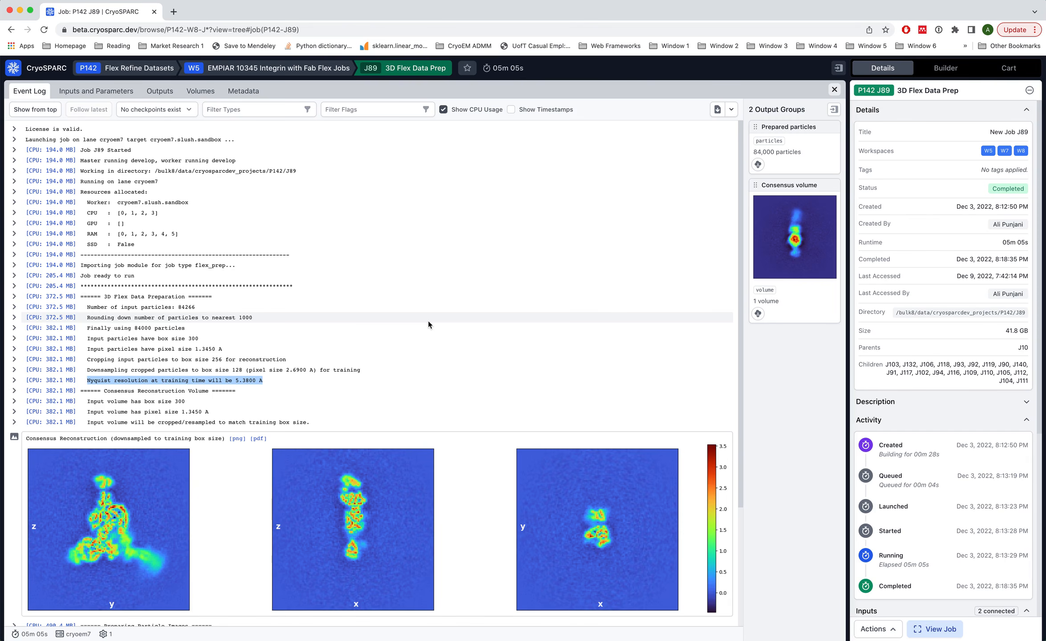
click(250, 370)
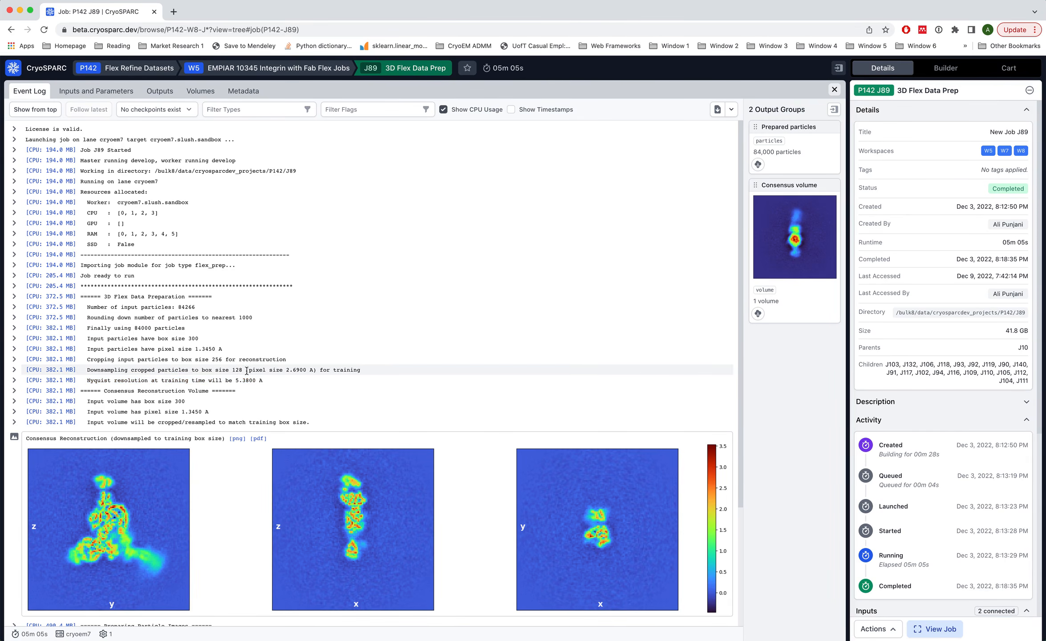
Examine the consensus reconstruction slices and the particle batch processing line further down J89's event log.
scroll(250, 394, down, 1)
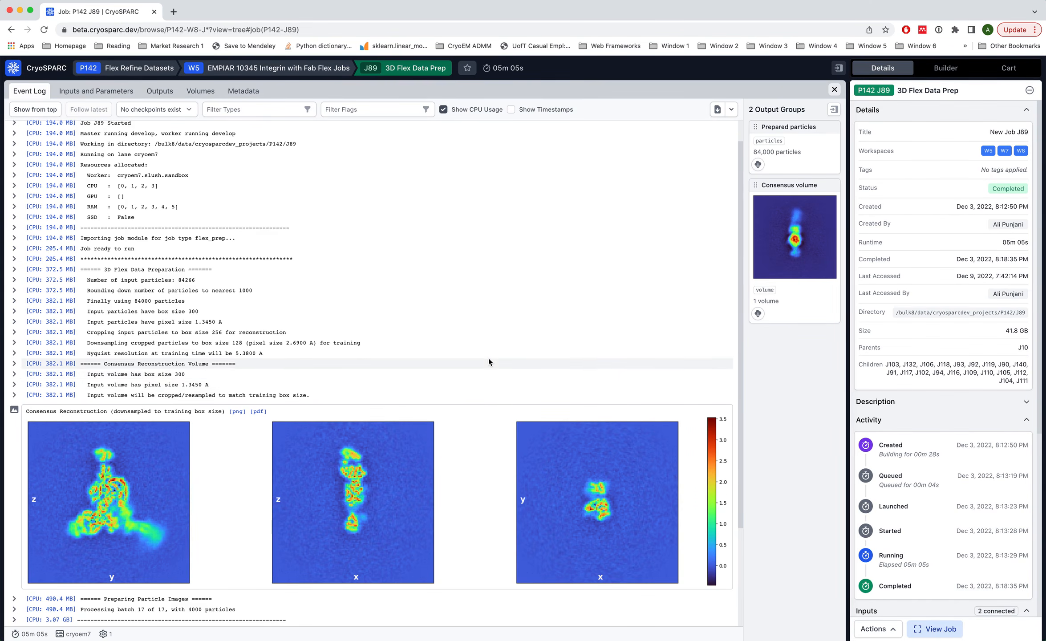
scroll(489, 358, down, 1)
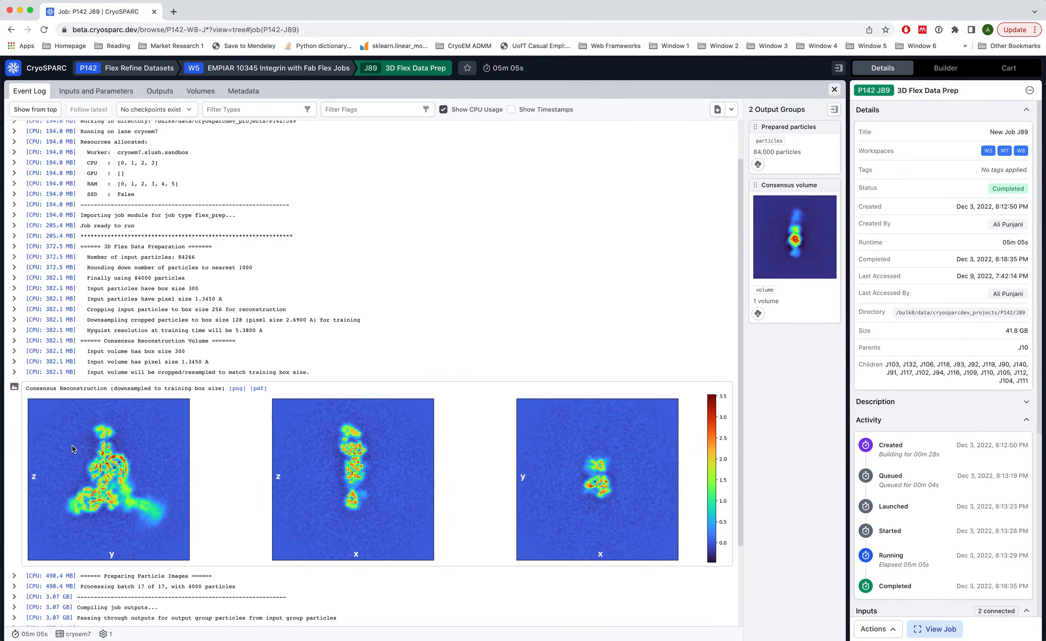
scroll(227, 478, down, 5)
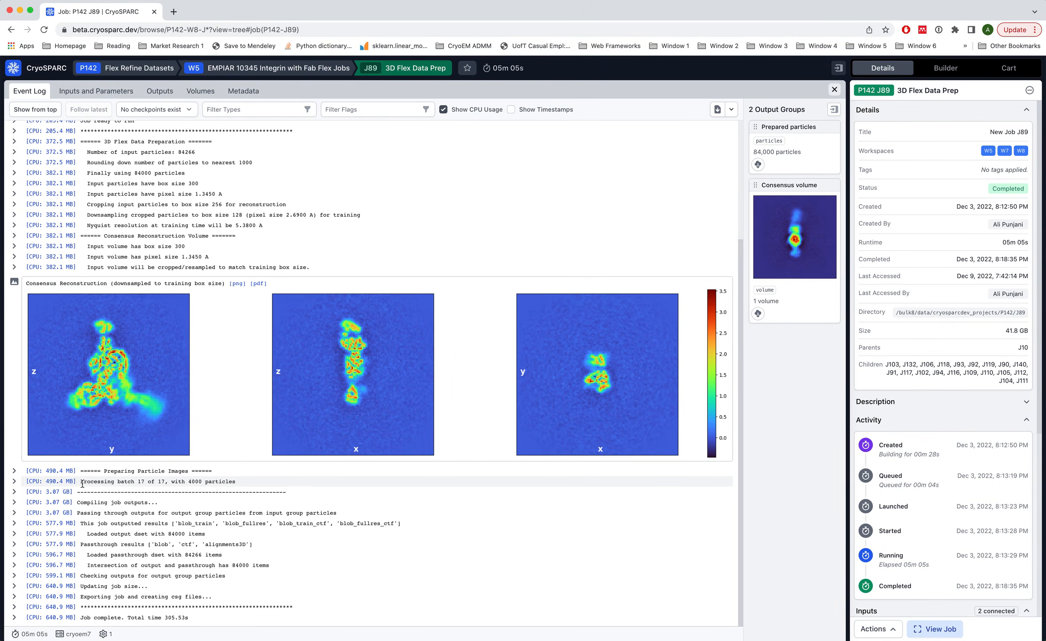
drag(82, 484, 240, 484)
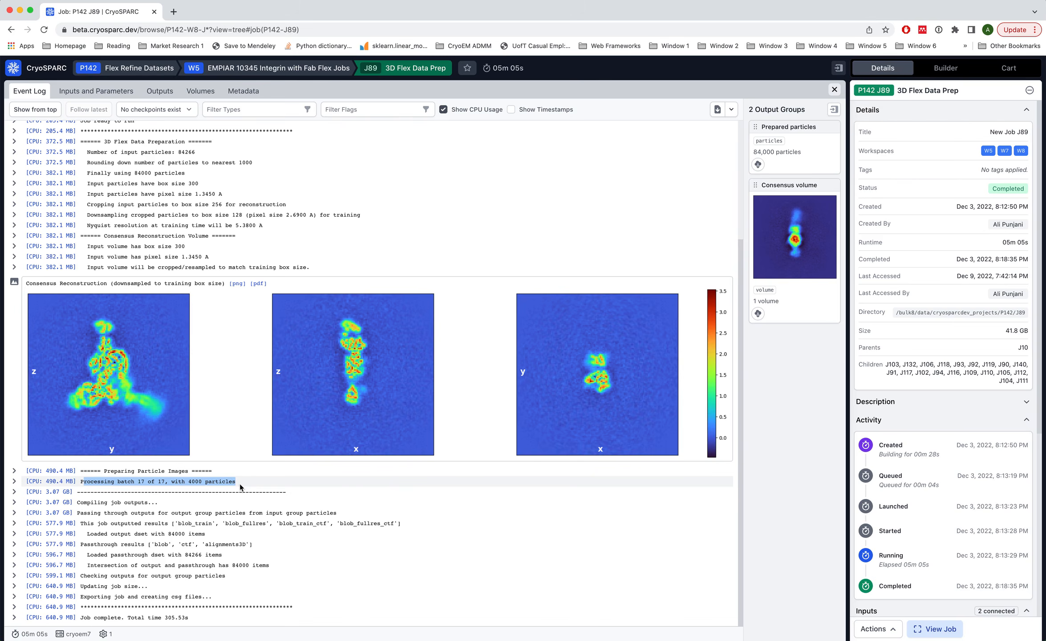
double_click(195, 482)
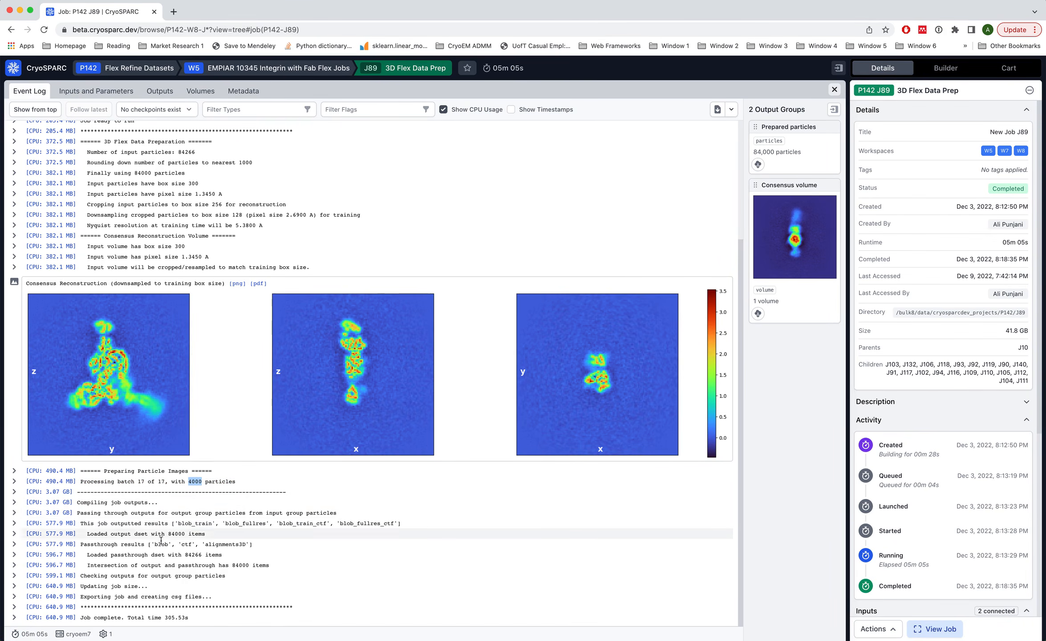
scroll(342, 264, up, 5)
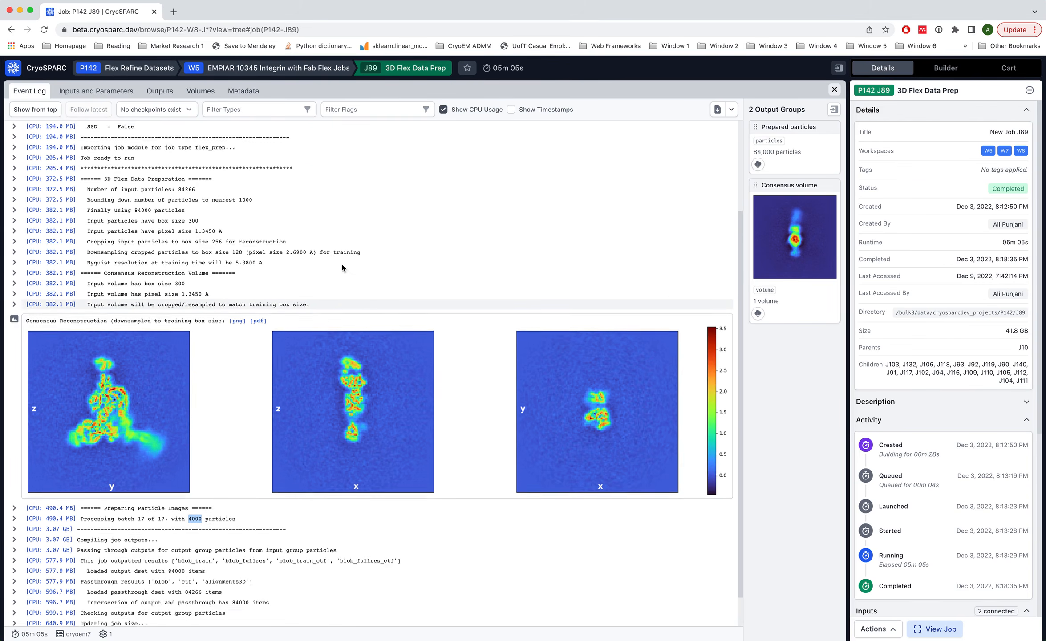
Review J89's minimum scale parameter, and examine the per-particle scale factor histogram near the end of NU-Refine job J10's event log.
click(97, 91)
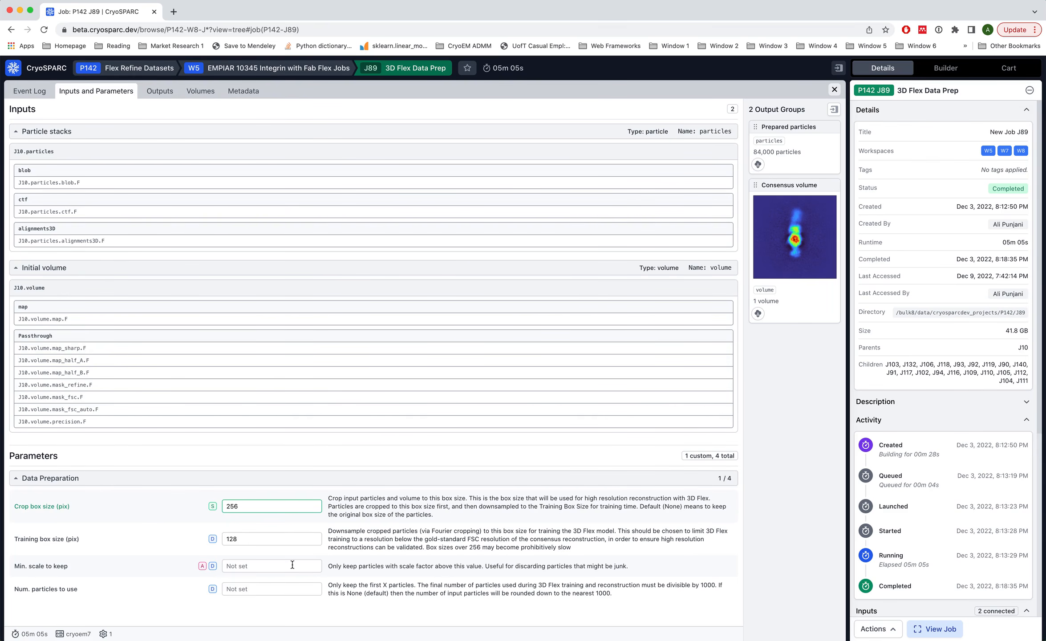
key(Escape)
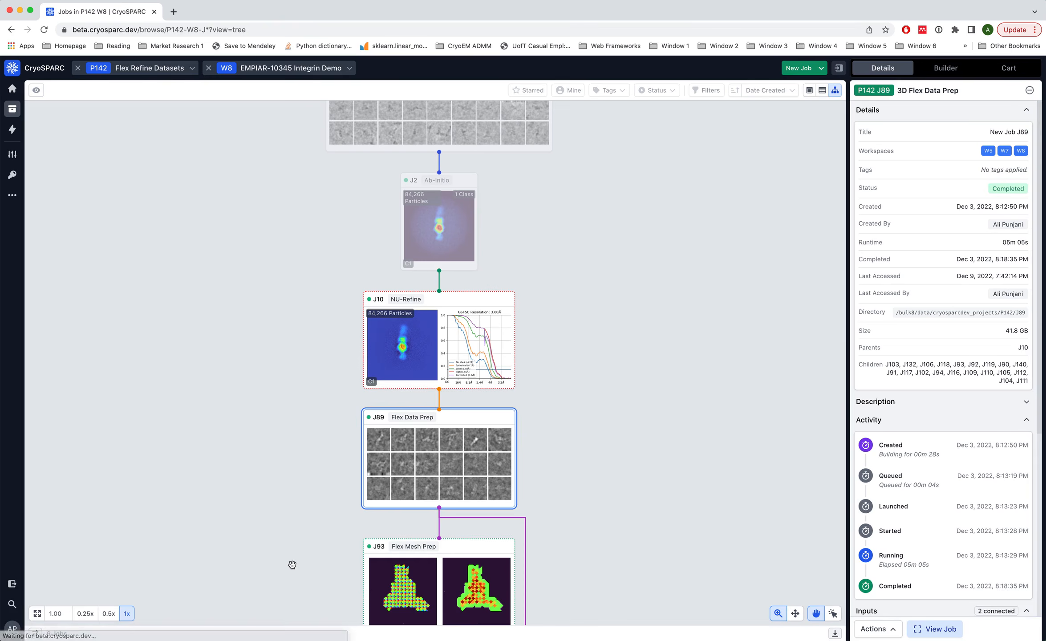
click(454, 332)
click(453, 331)
scroll(380, 381, down, 10)
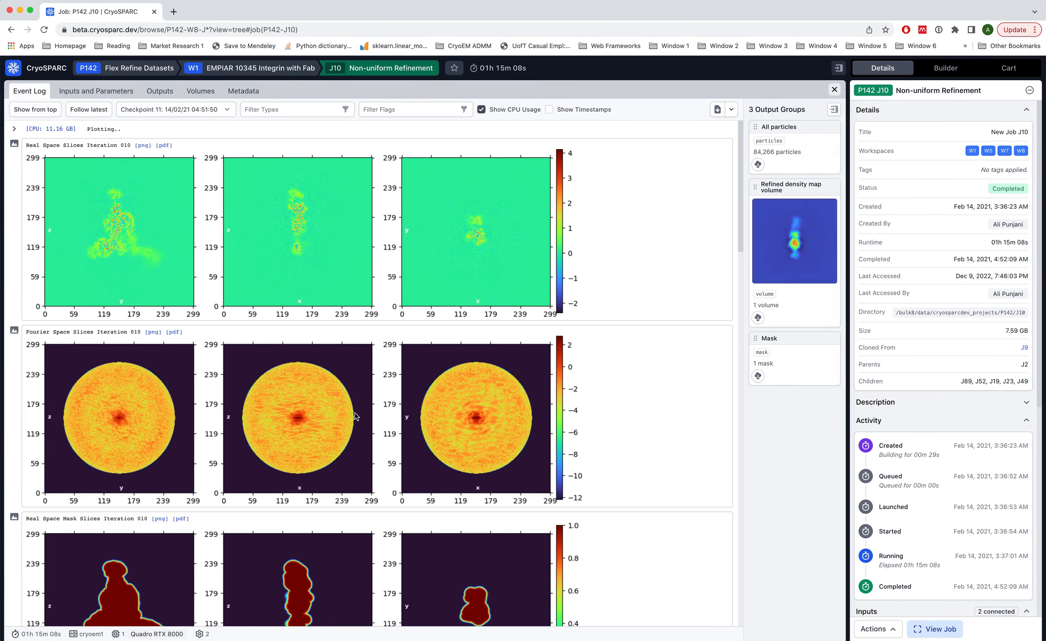
scroll(355, 415, down, 20)
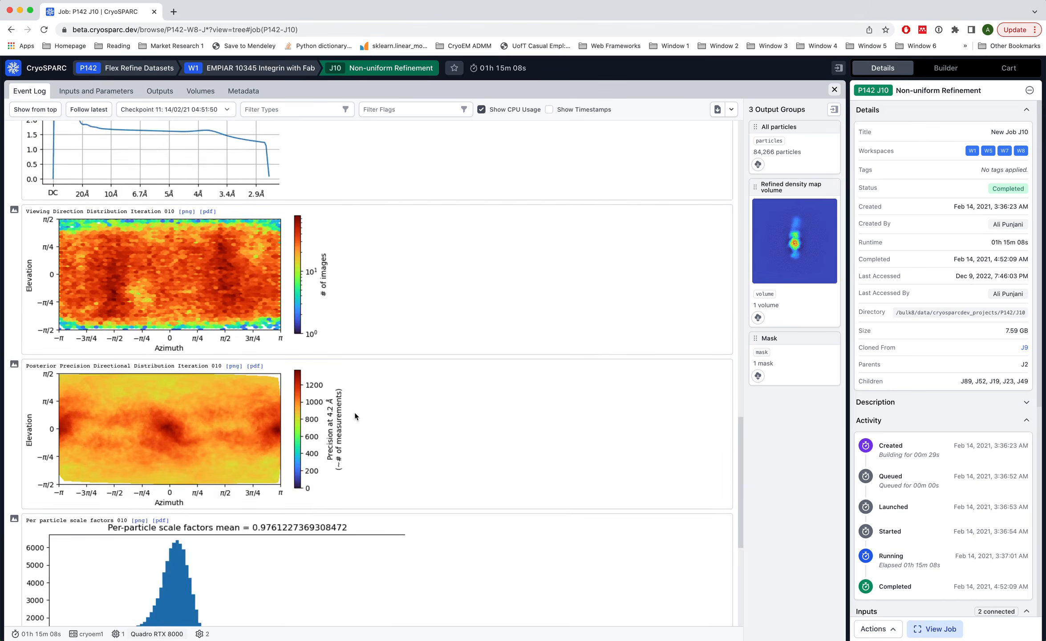
scroll(355, 412, down, 2)
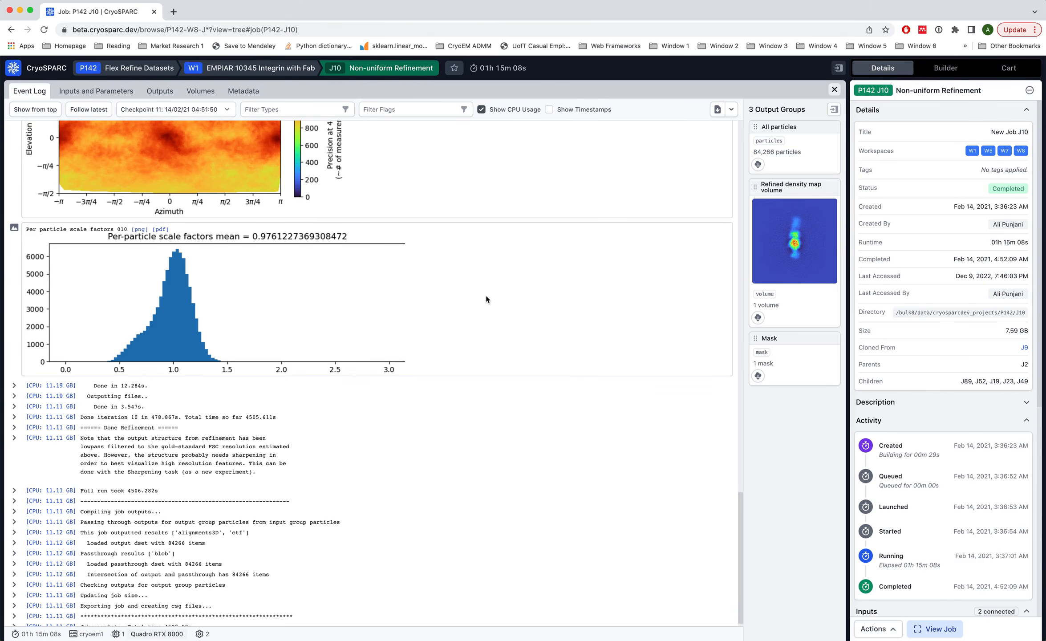
key(Escape)
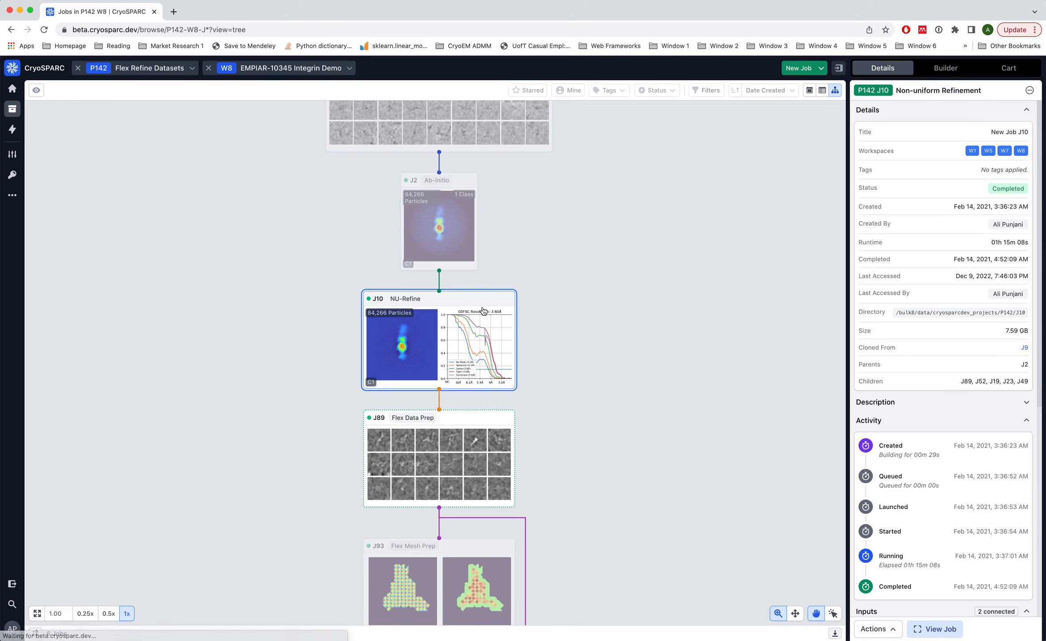
Reopen Flex Data Prep job J89 and examine its minimum scale to keep and number of particles to use parameters.
click(445, 448)
click(444, 448)
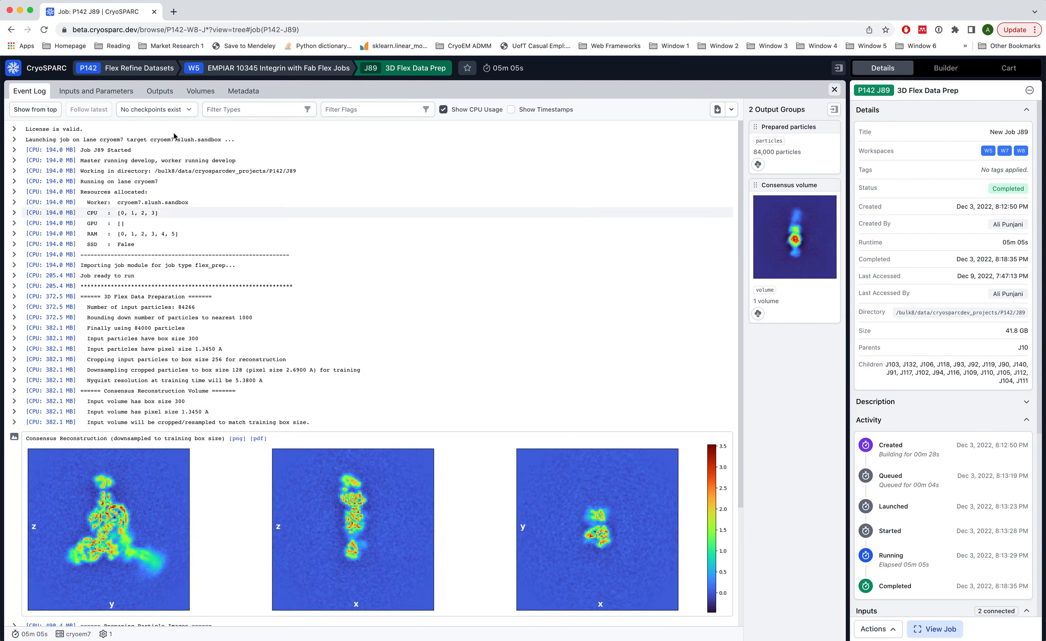
click(133, 93)
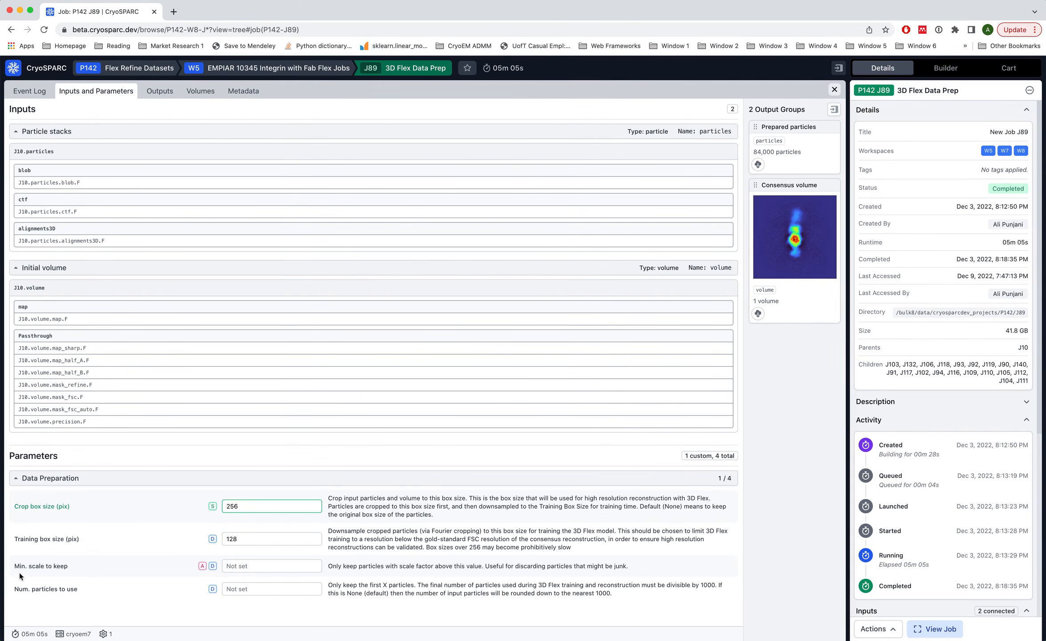
drag(14, 566, 77, 567)
click(253, 567)
click(255, 589)
Review J89's event log and its prepared particles and consensus volume outputs, and close the job.
click(30, 91)
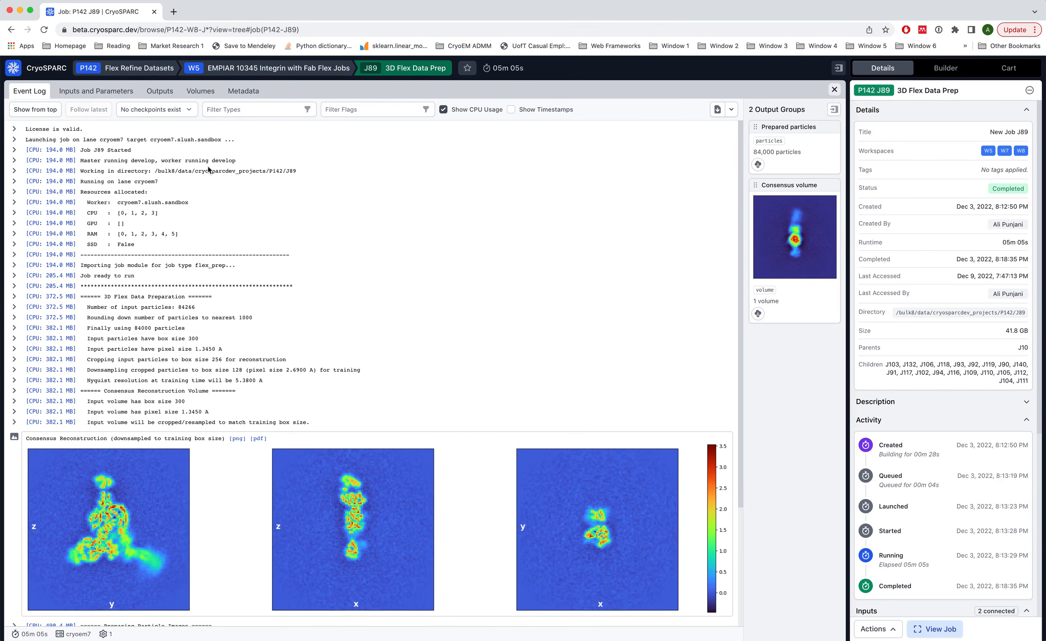
scroll(322, 343, down, 4)
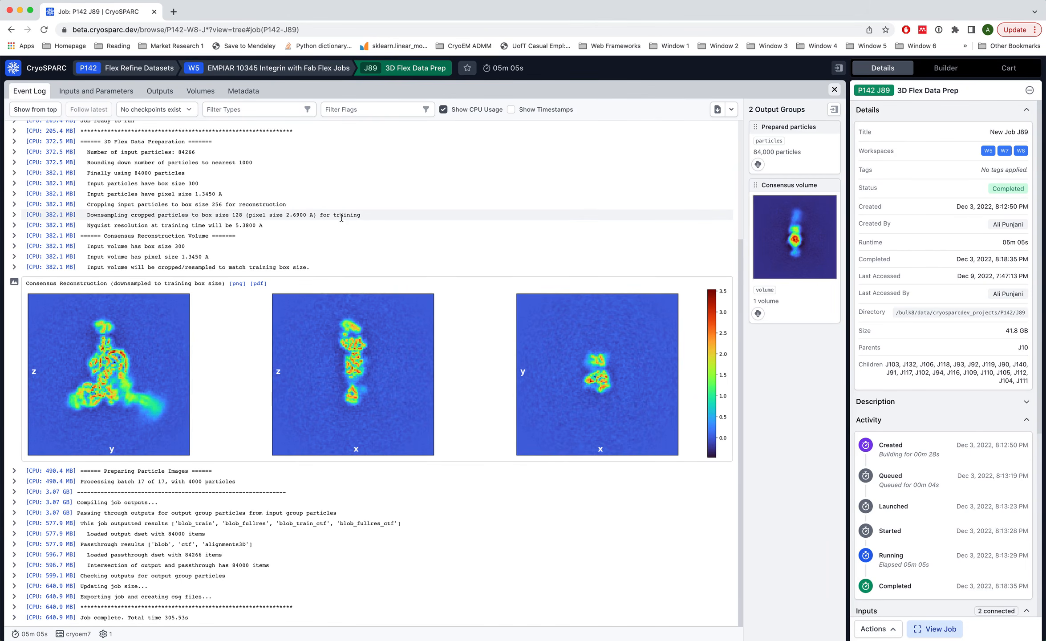
click(161, 92)
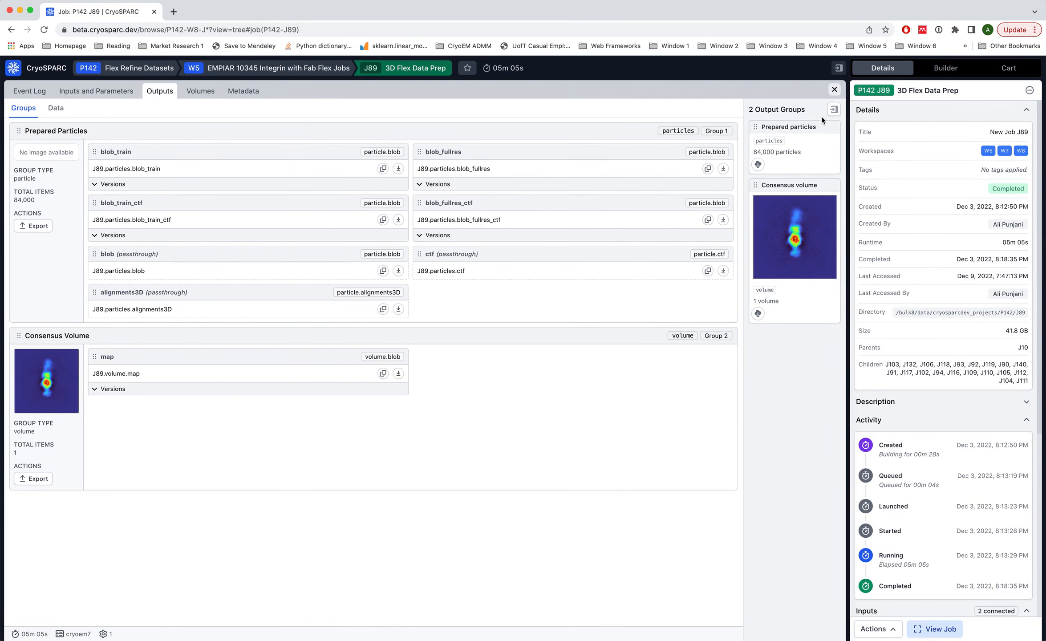
click(835, 90)
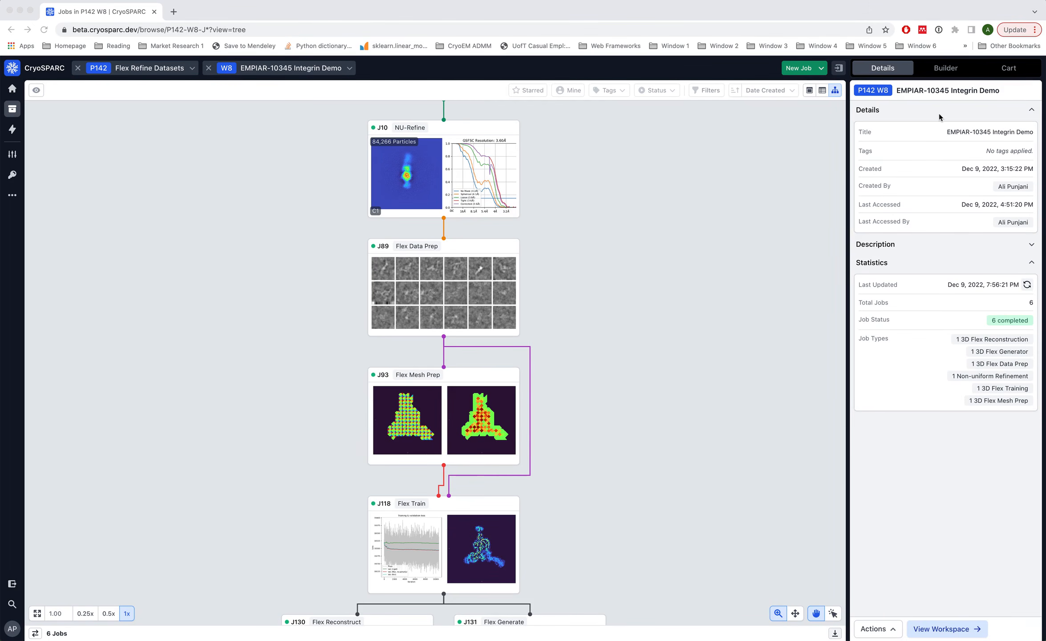
Find the Flexible Refinement job types in the job builder and create a new 3D Flex Data Prep job.
click(947, 72)
click(940, 71)
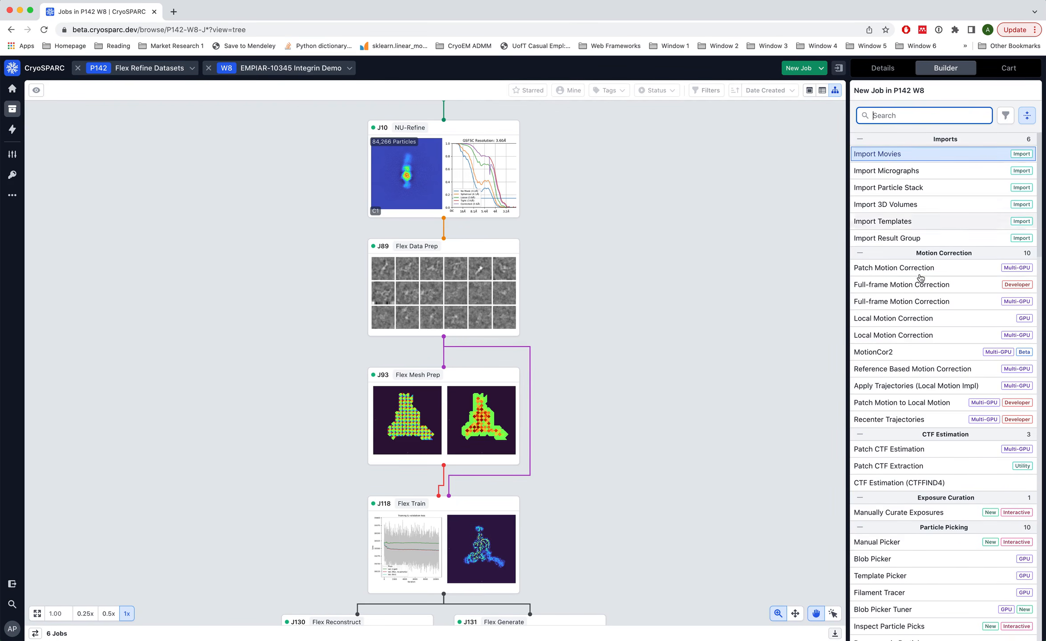
scroll(918, 278, down, 6)
scroll(921, 278, down, 8)
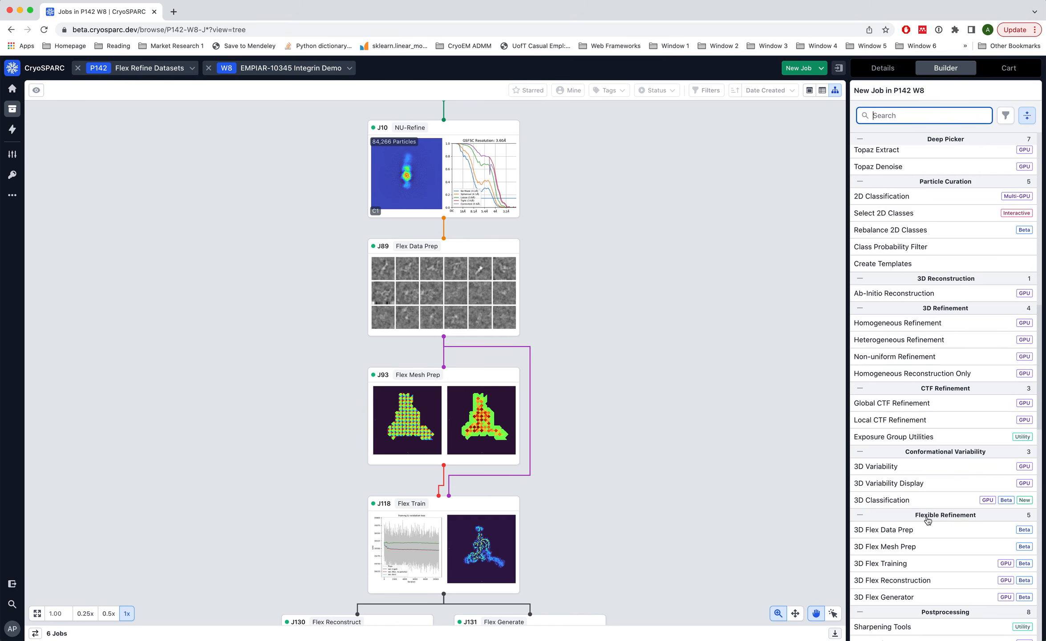
scroll(927, 519, down, 3)
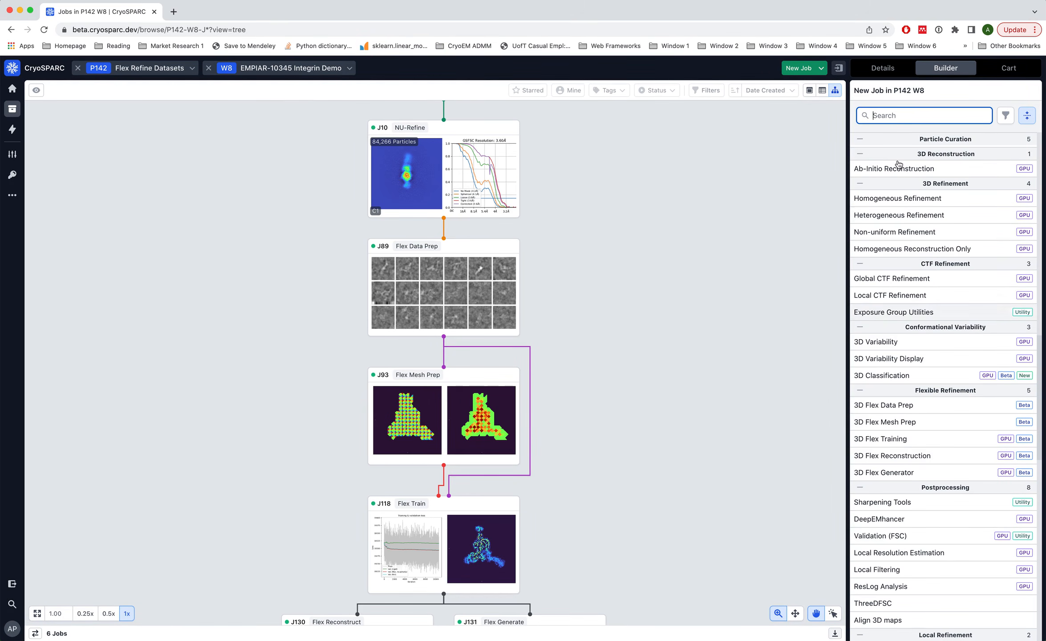
text(flex)
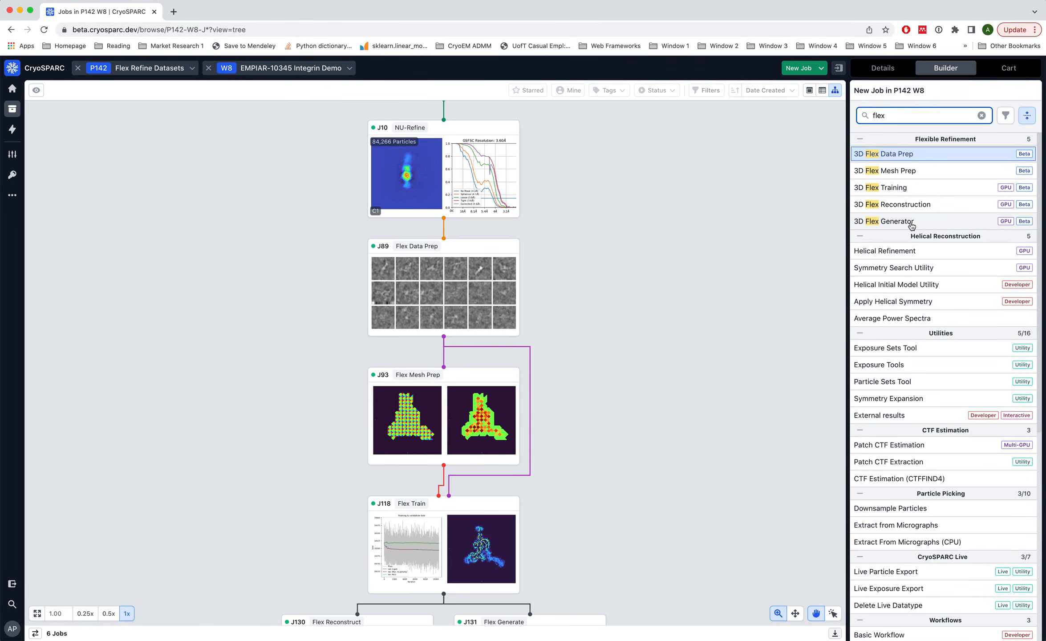
click(901, 155)
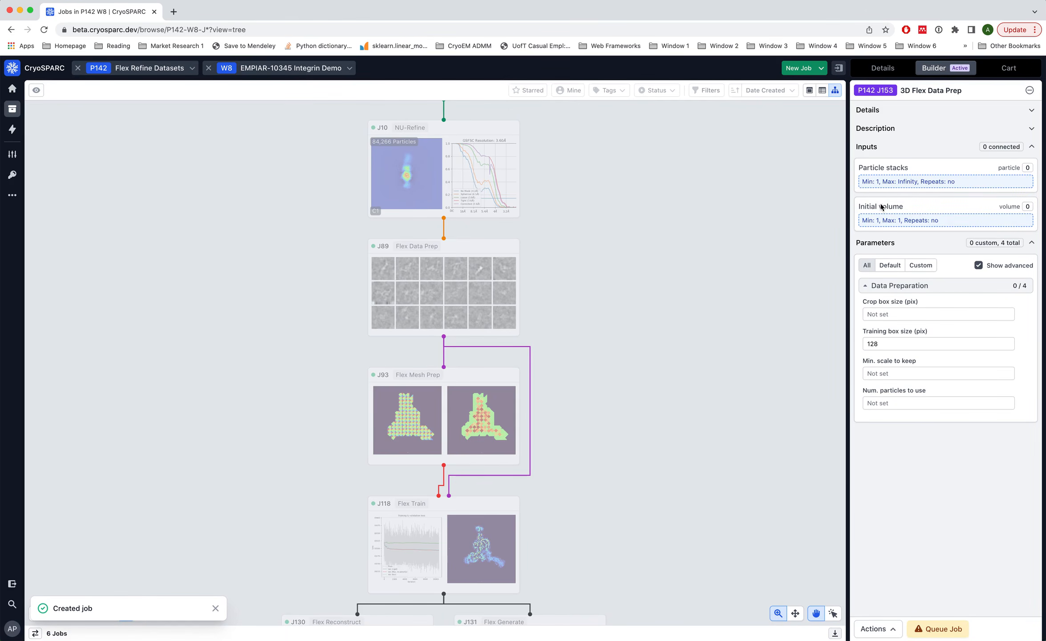
Connect J10's refined volume and all its particles as the new Flex Data Prep job's initial volume and particle stack.
click(457, 179)
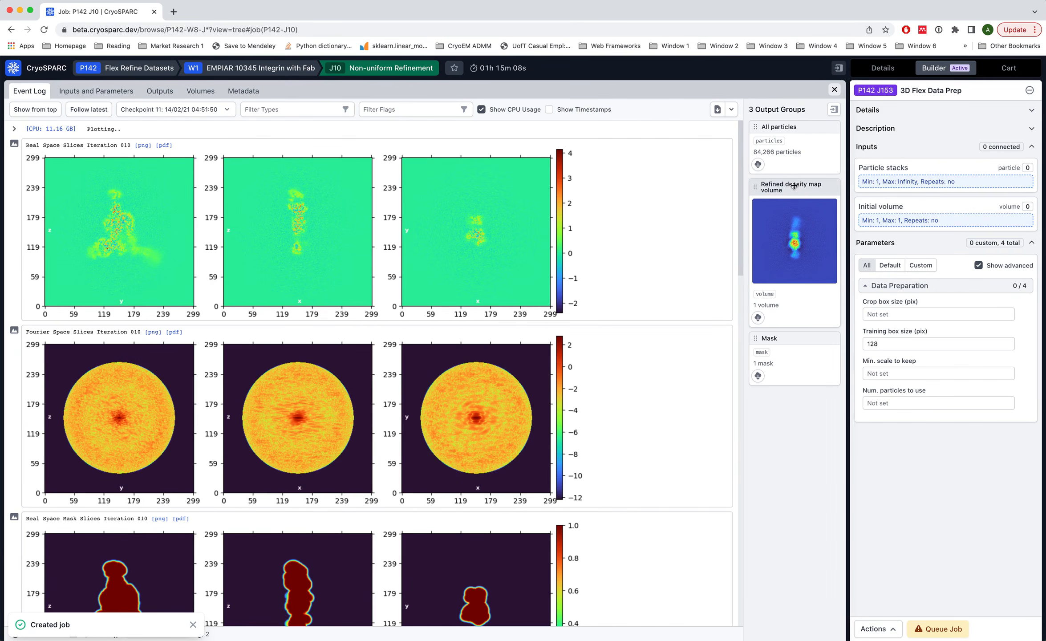
drag(794, 186, 914, 211)
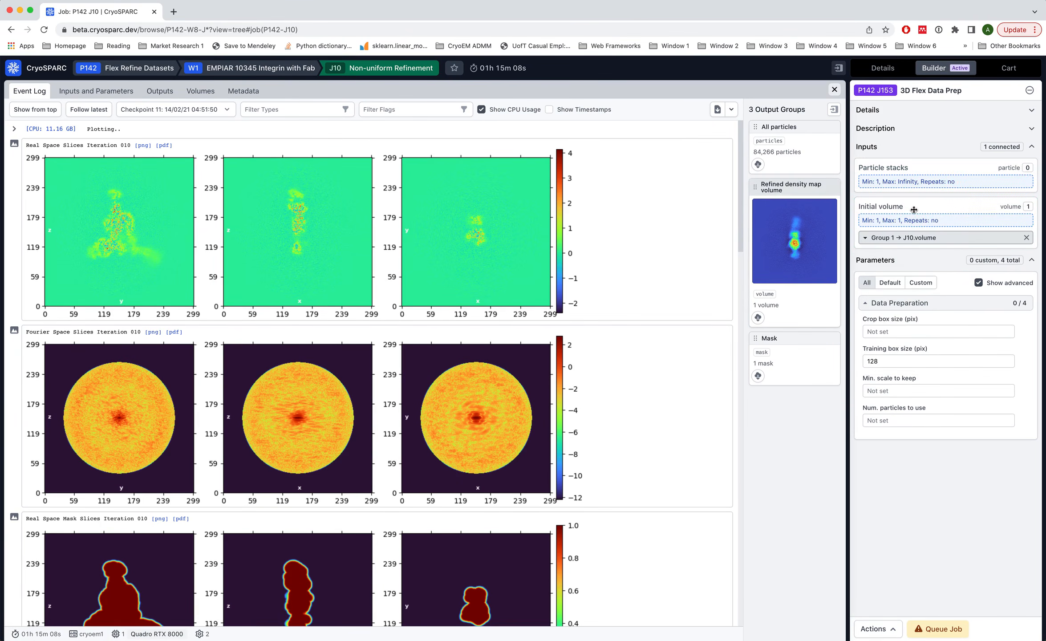
drag(793, 124, 894, 167)
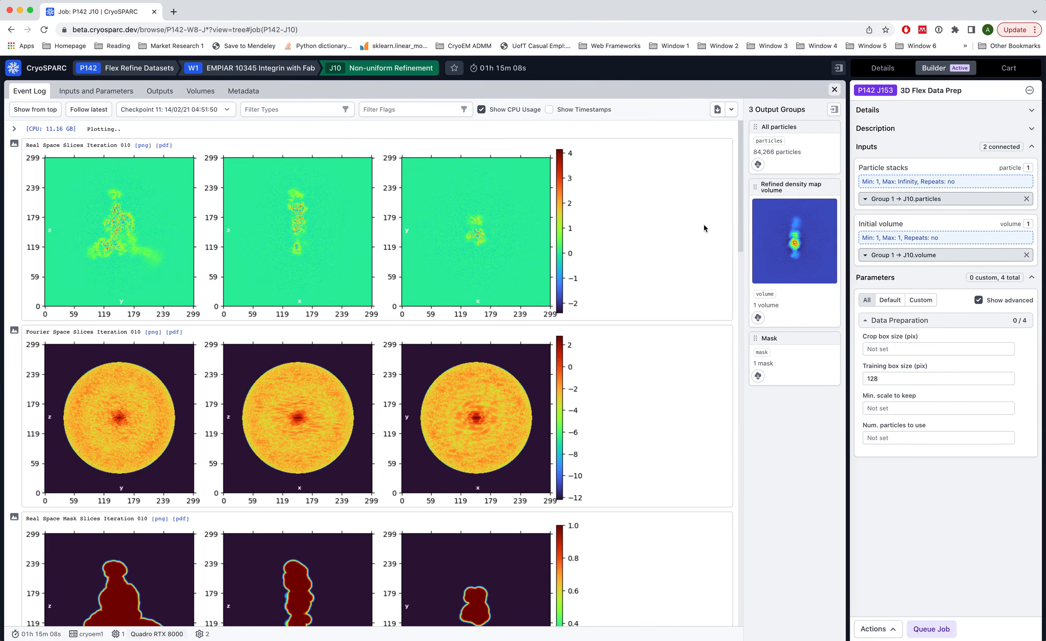
click(836, 90)
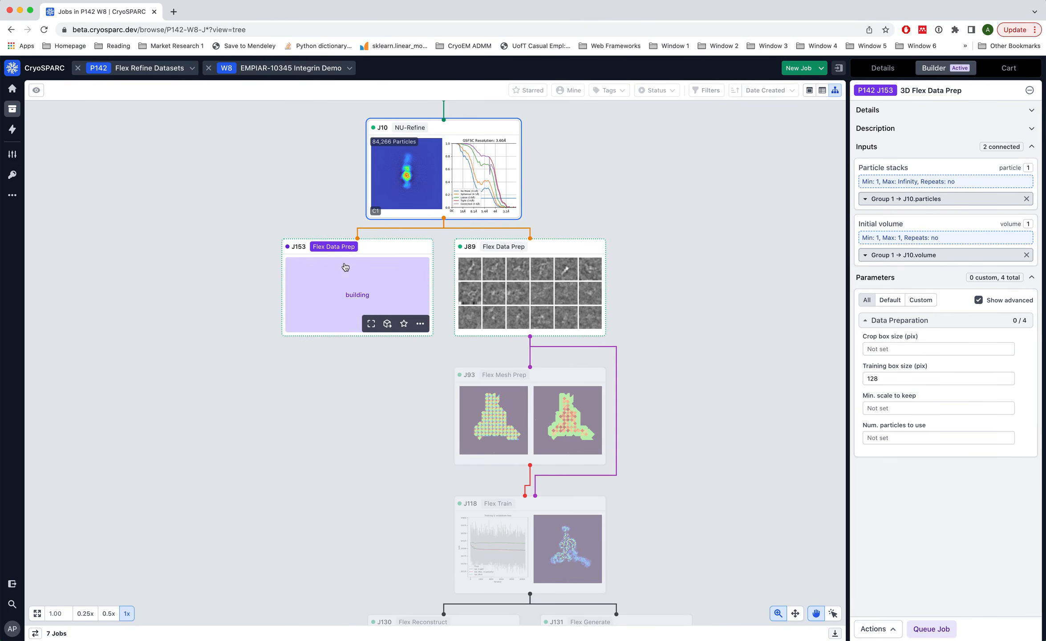
Set the new Flex Data Prep job's crop box size to 256 pixels.
click(893, 351)
text(256)
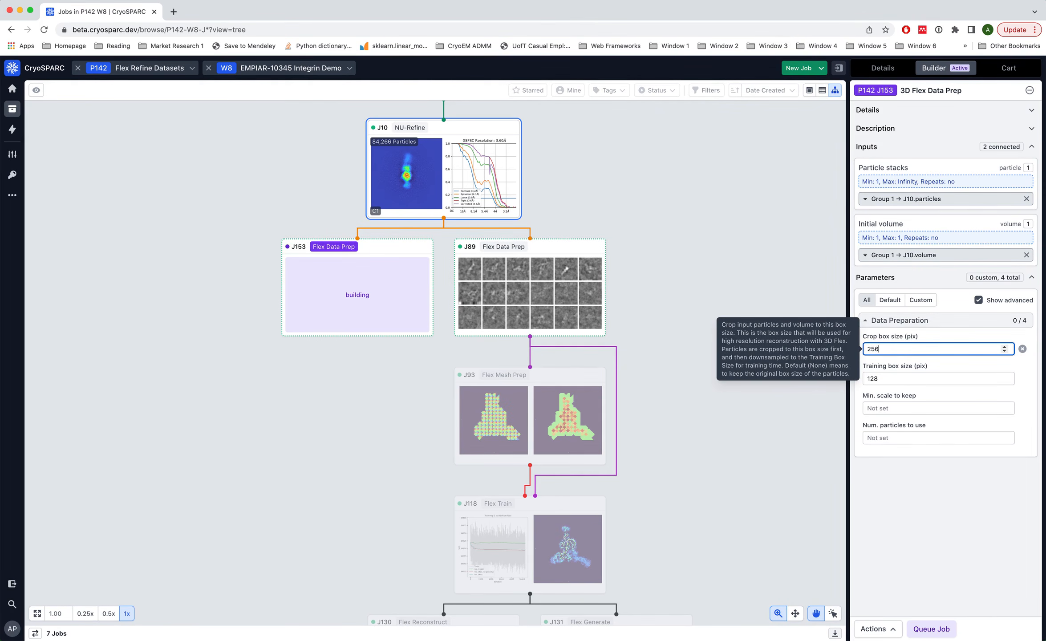
key(Return)
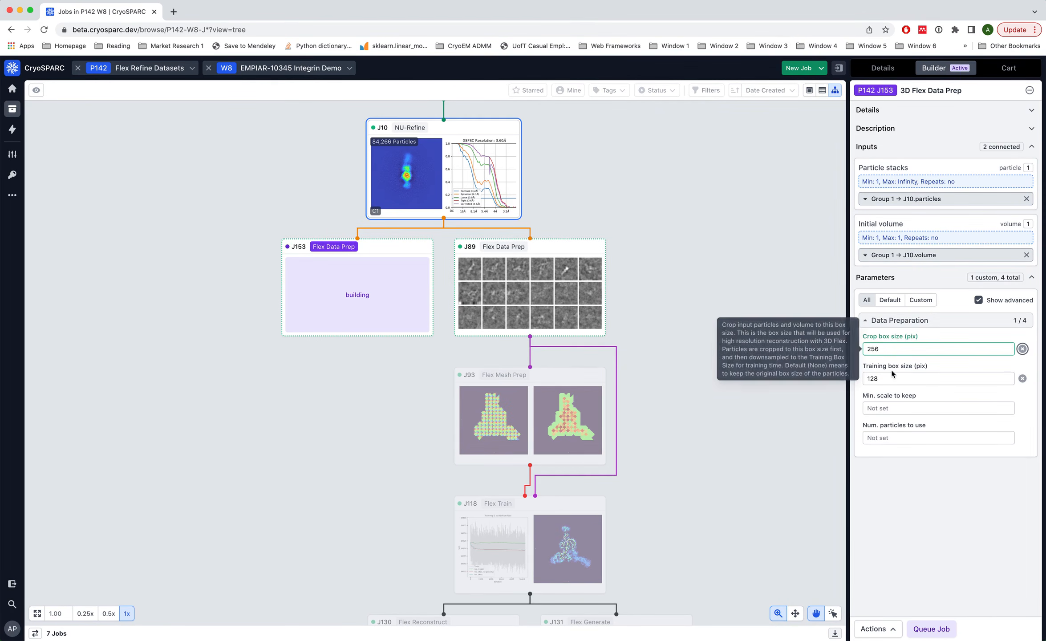
click(931, 629)
click(872, 630)
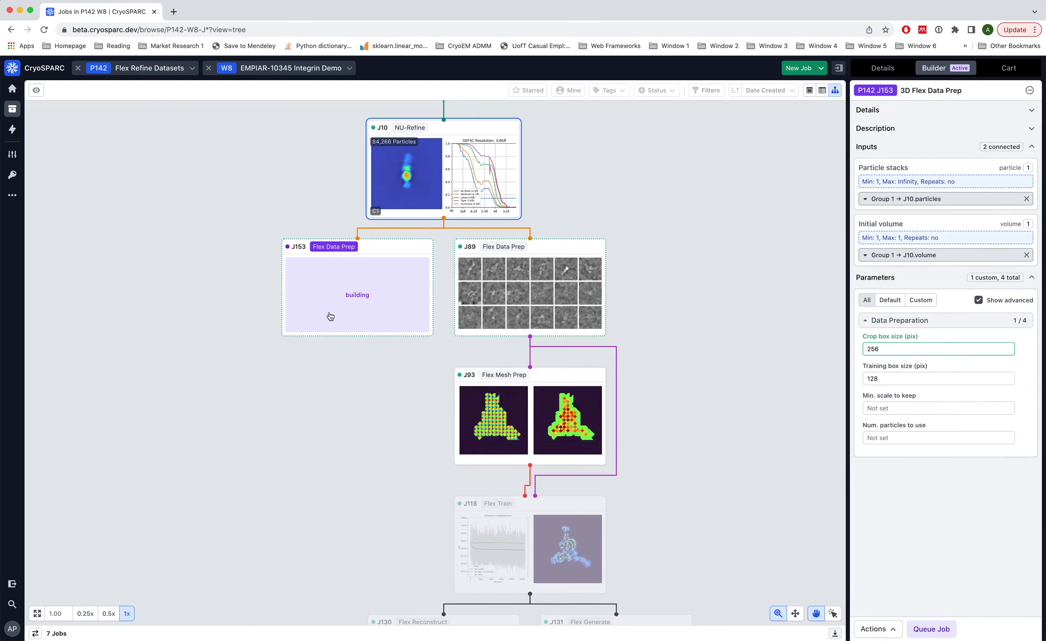
Delete the unqueued Flex Data Prep job J153 from the workspace.
right_click(321, 299)
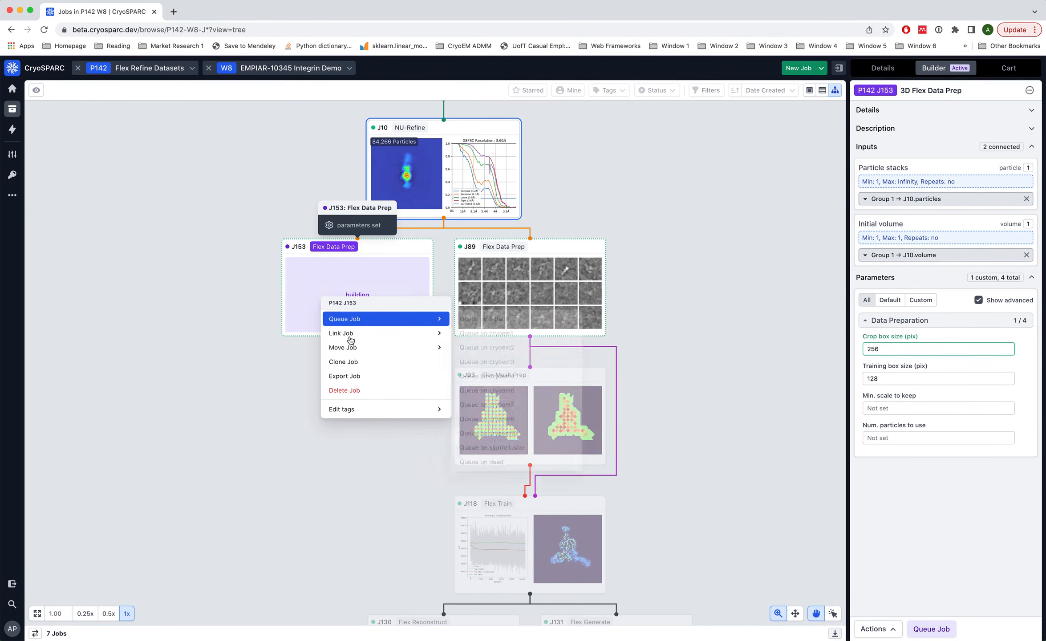
click(366, 390)
click(378, 371)
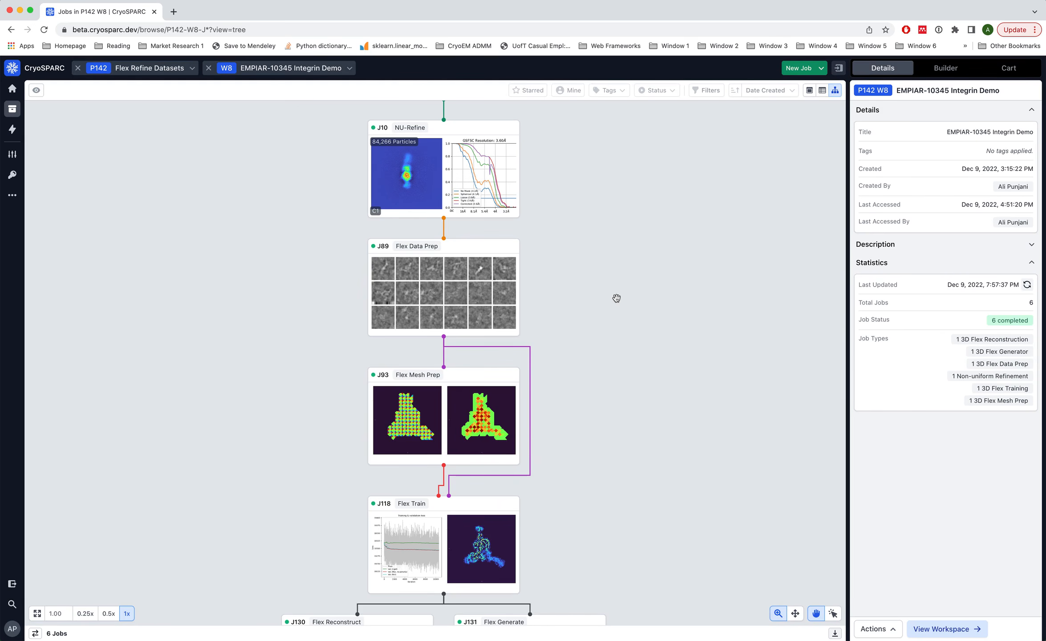
Search the job builder for "flex" and create a new 3D Flex Mesh Prep job.
click(445, 414)
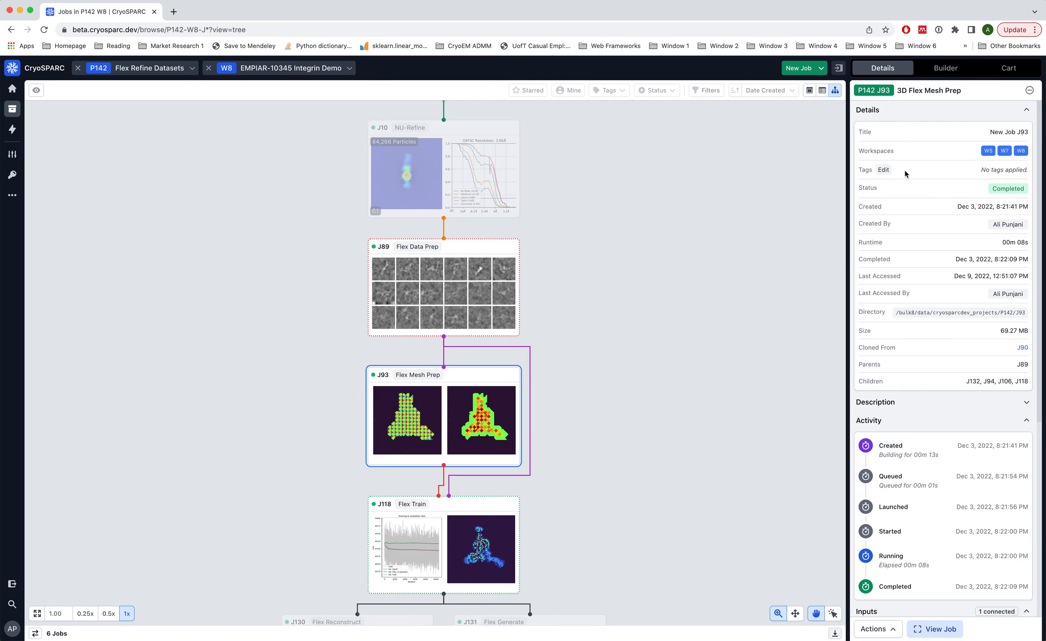
click(939, 71)
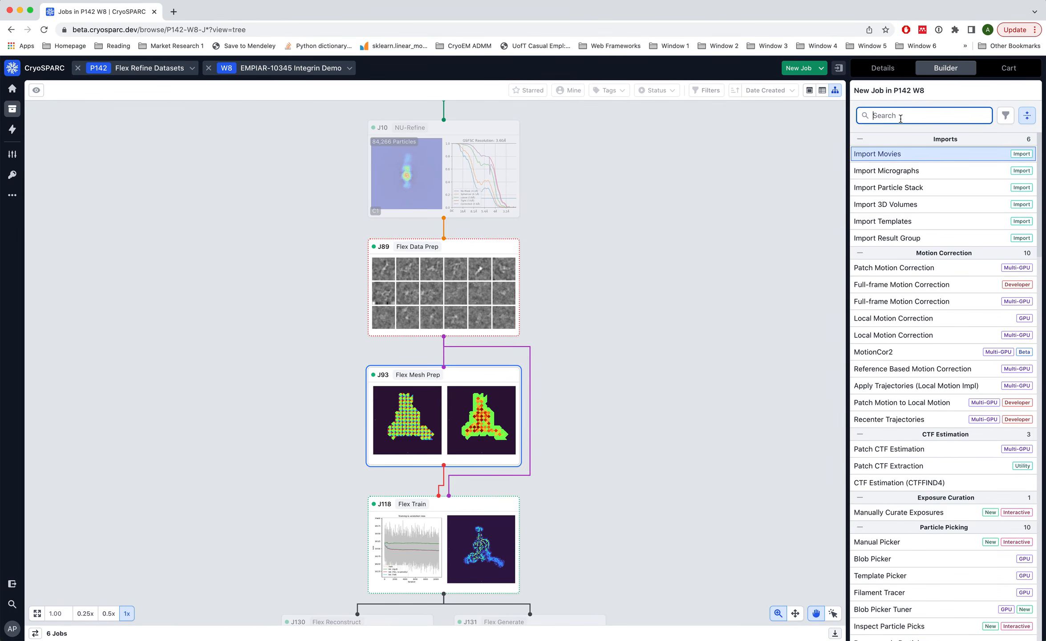
text(flex)
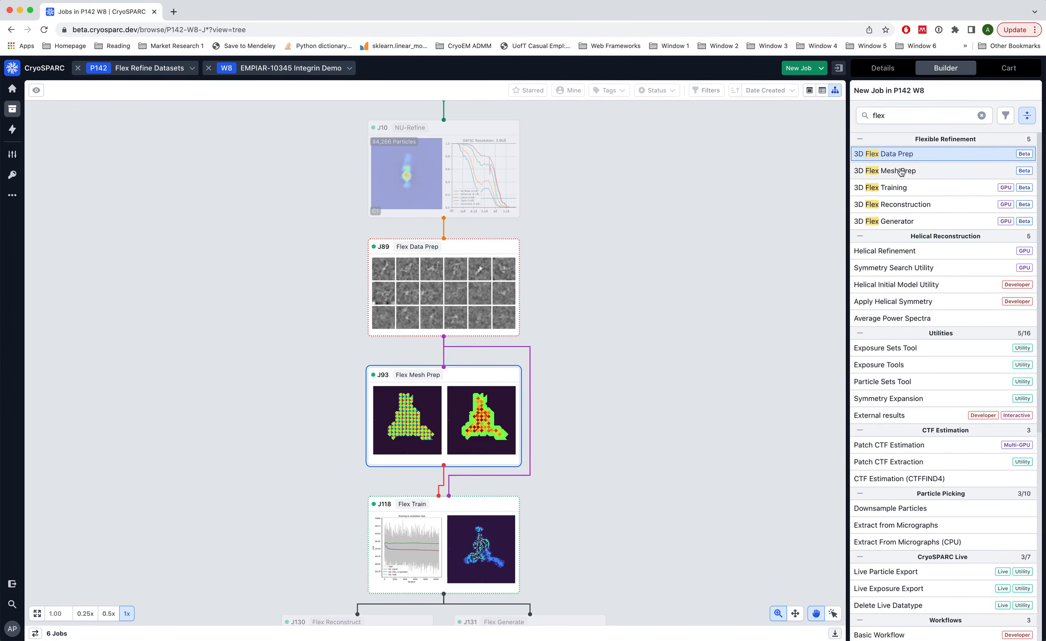
click(900, 168)
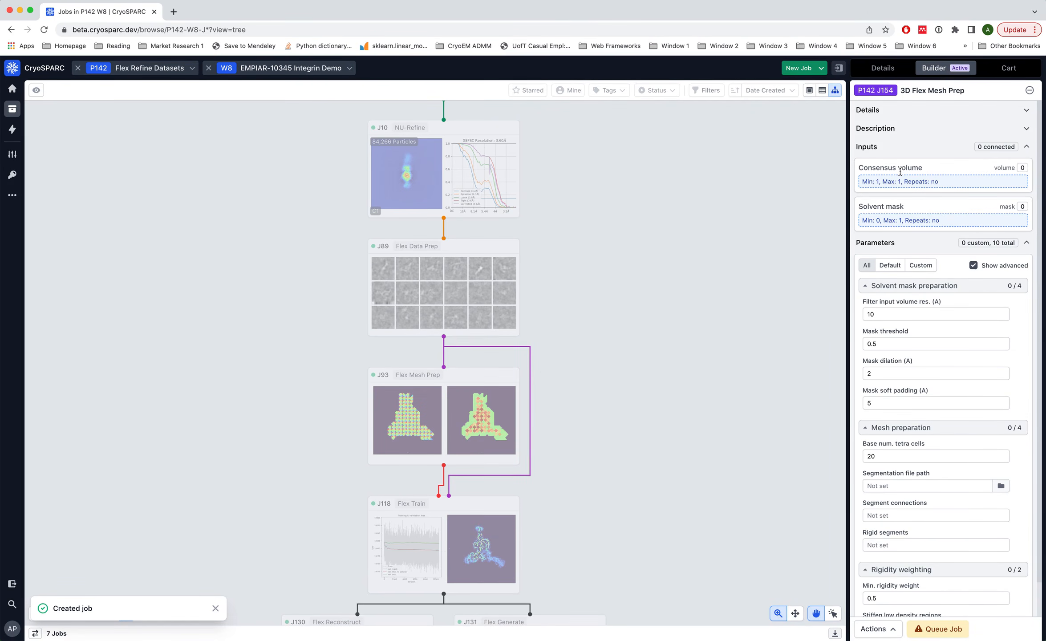
Connect J89's consensus volume to the new Flex Mesh Prep job's consensus volume input, and close J89.
click(445, 297)
key(space)
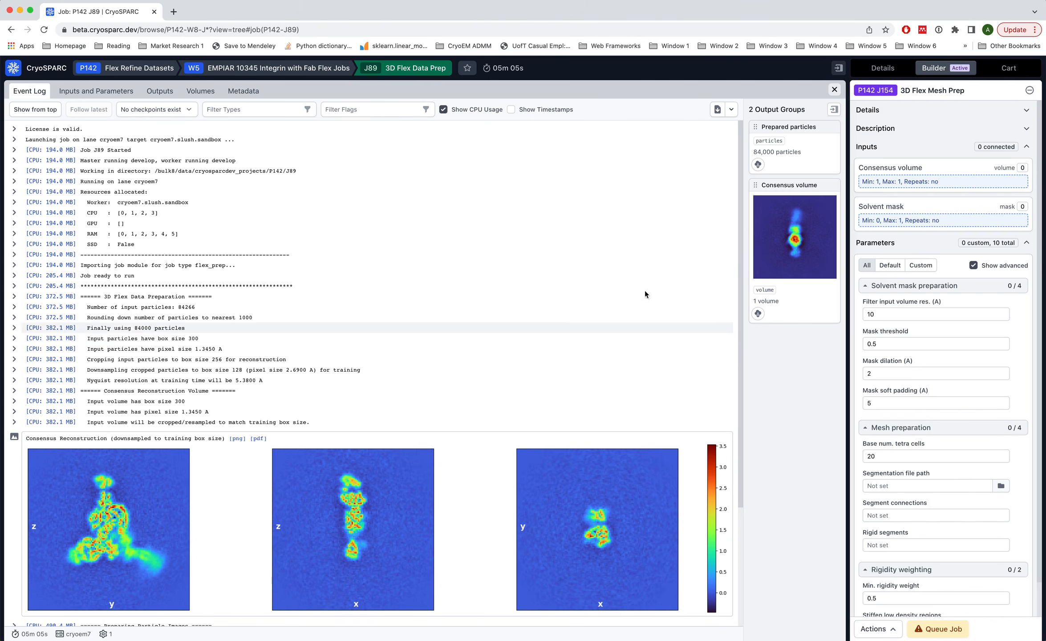
drag(800, 186, 912, 167)
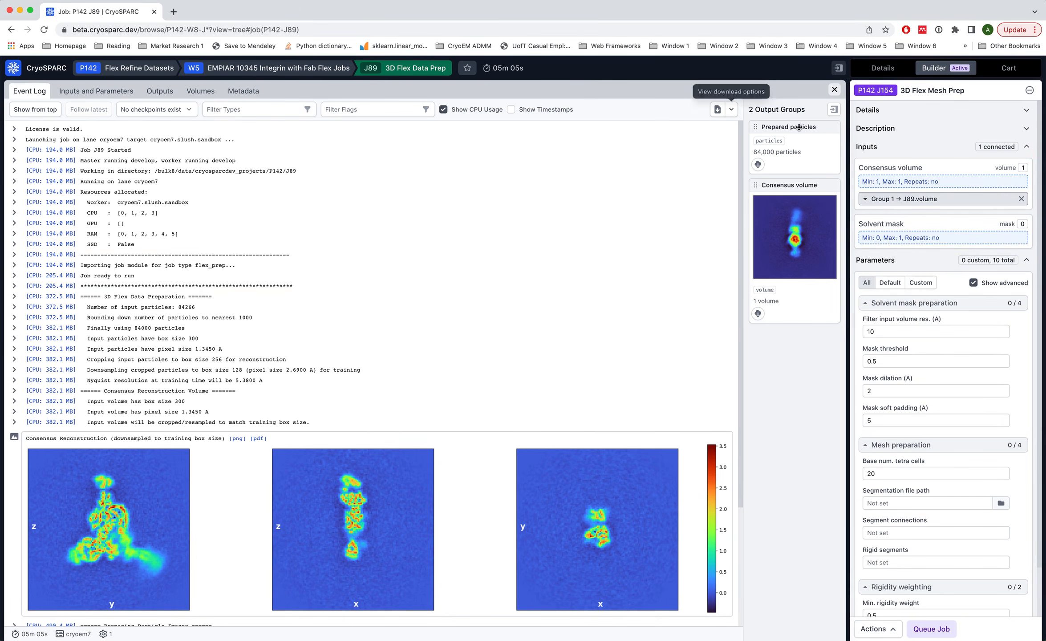
click(834, 89)
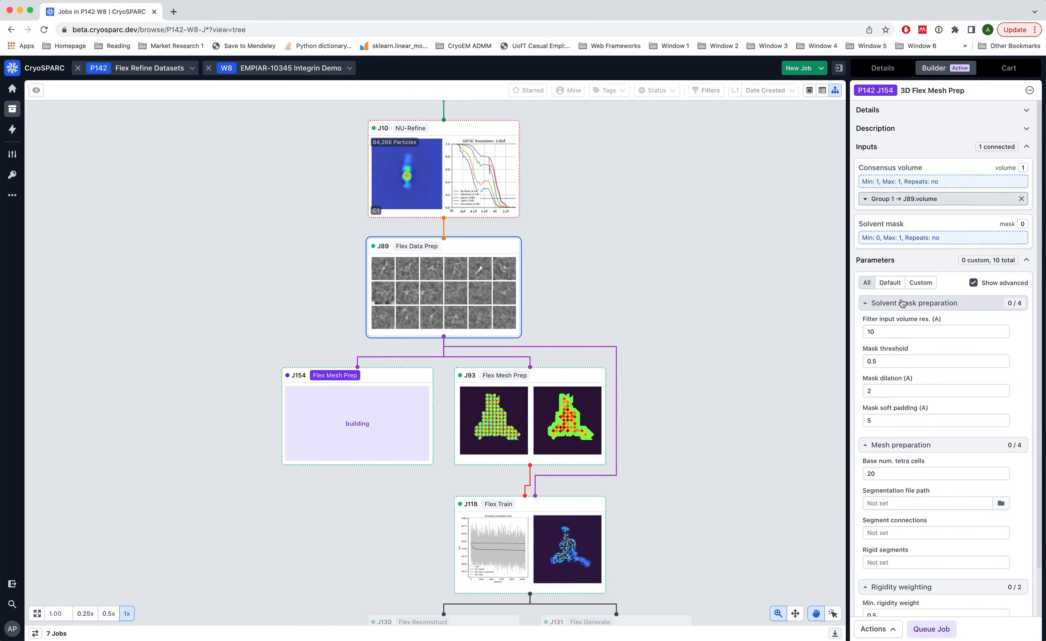
Switch to the PowerPoint slide show with the overview of the 3DFlex job types.
key(super+Tab)
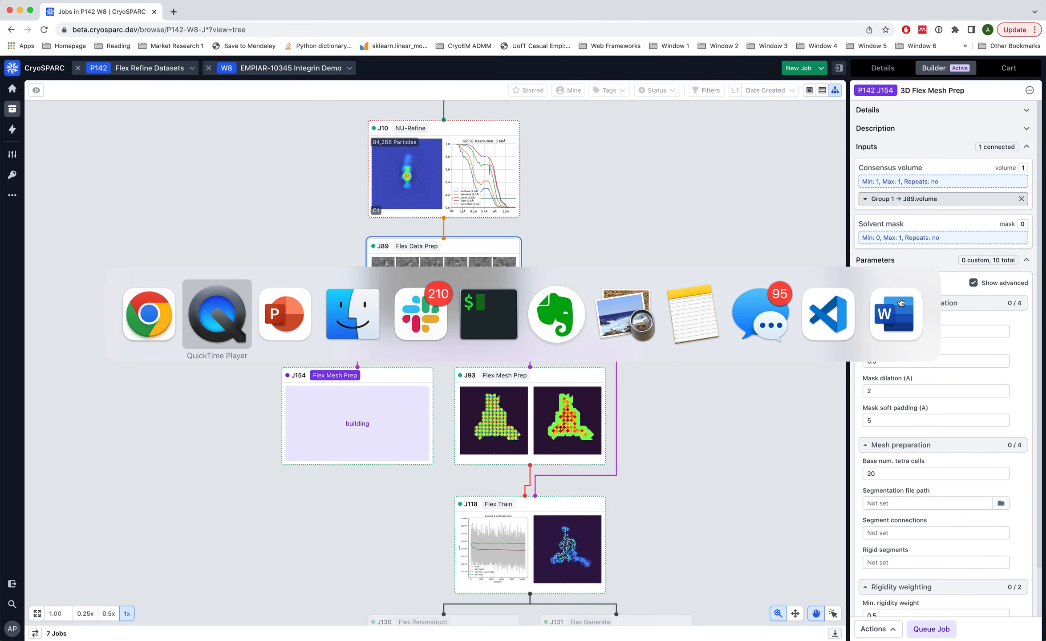
key(super+Tab)
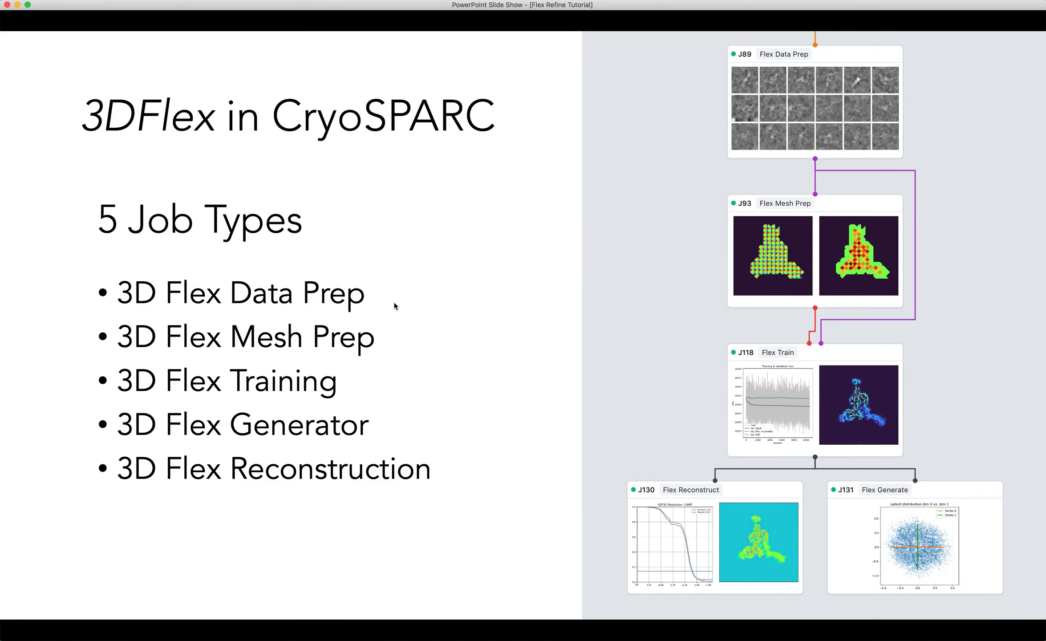
Go back to the 3D Flexible Refinement diagram slide, and switch from the slide show to CryoSPARC.
key(Left)
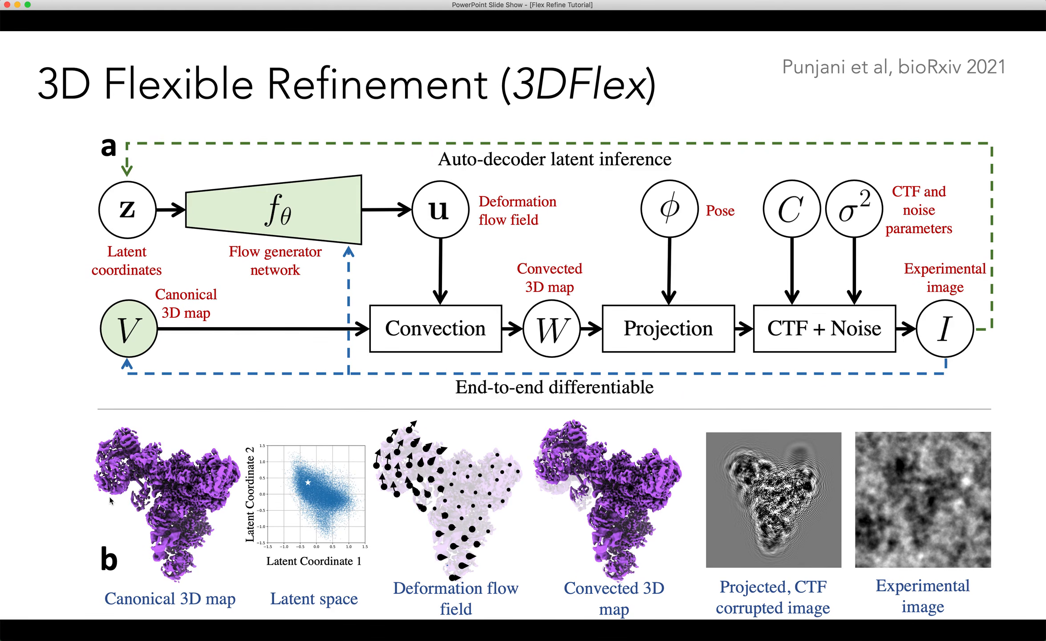
key(super+Tab)
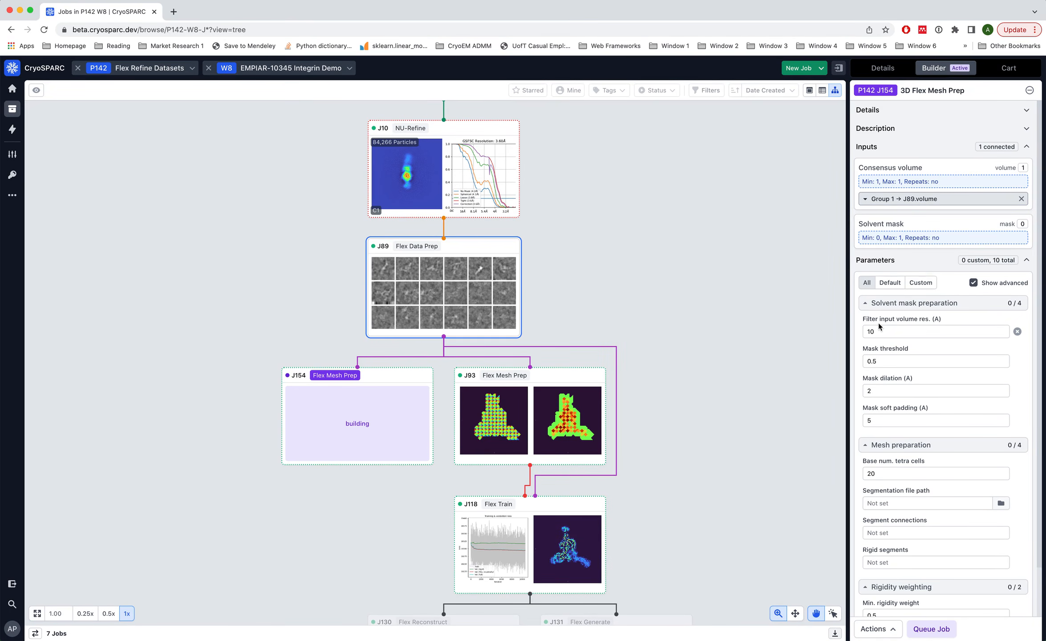
Review the new Flex Mesh Prep job's solvent mask settings: input volume filter resolution, mask threshold, dilation and soft padding.
drag(881, 332, 864, 332)
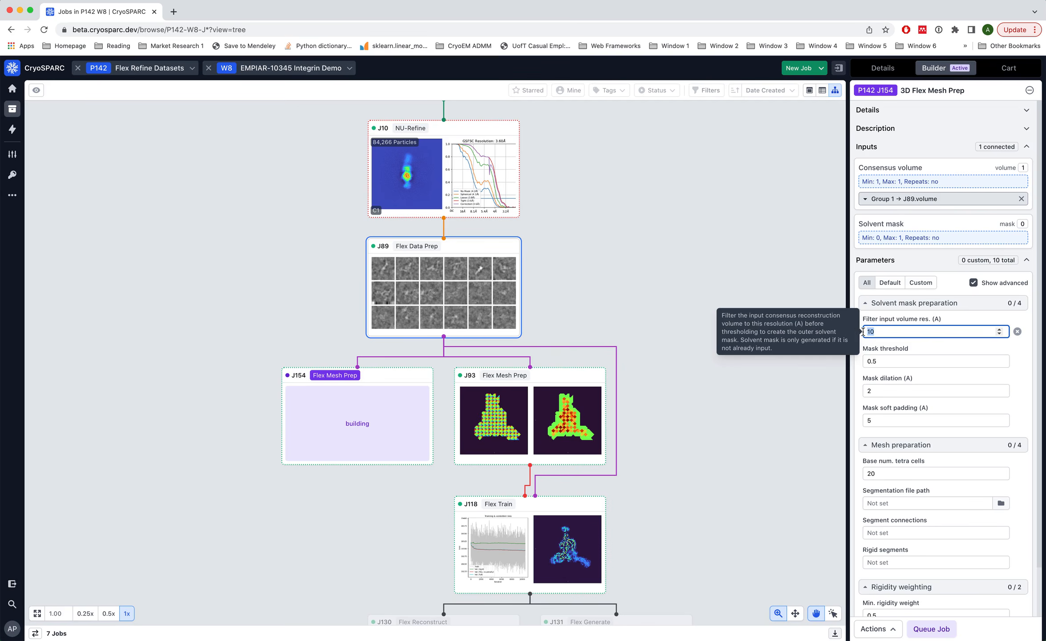
click(895, 331)
click(884, 360)
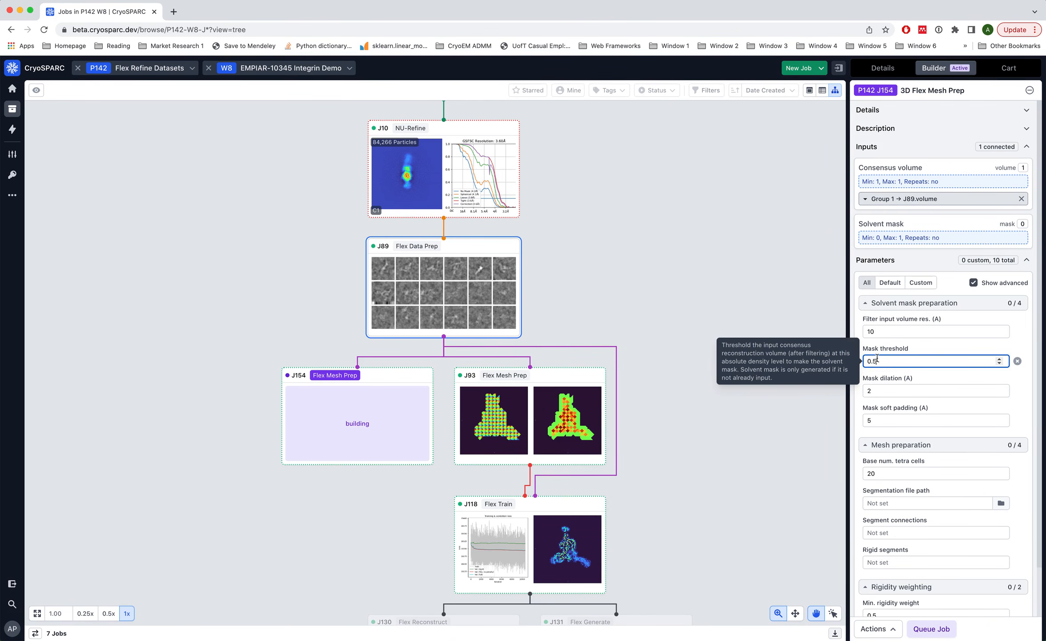
drag(868, 362, 882, 361)
click(884, 361)
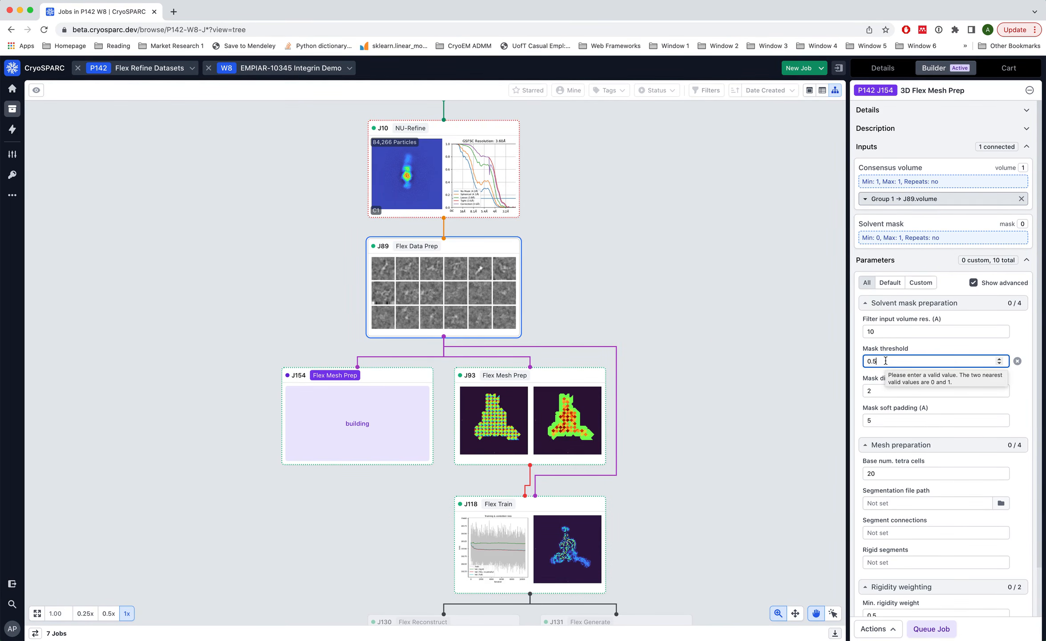
click(869, 391)
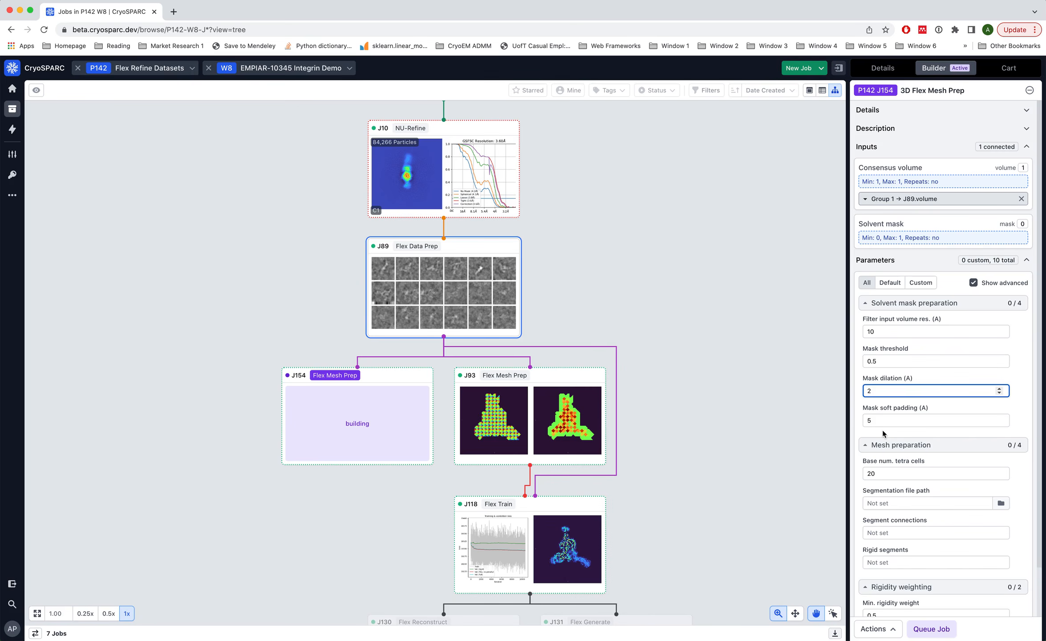
mouse_move(883, 421)
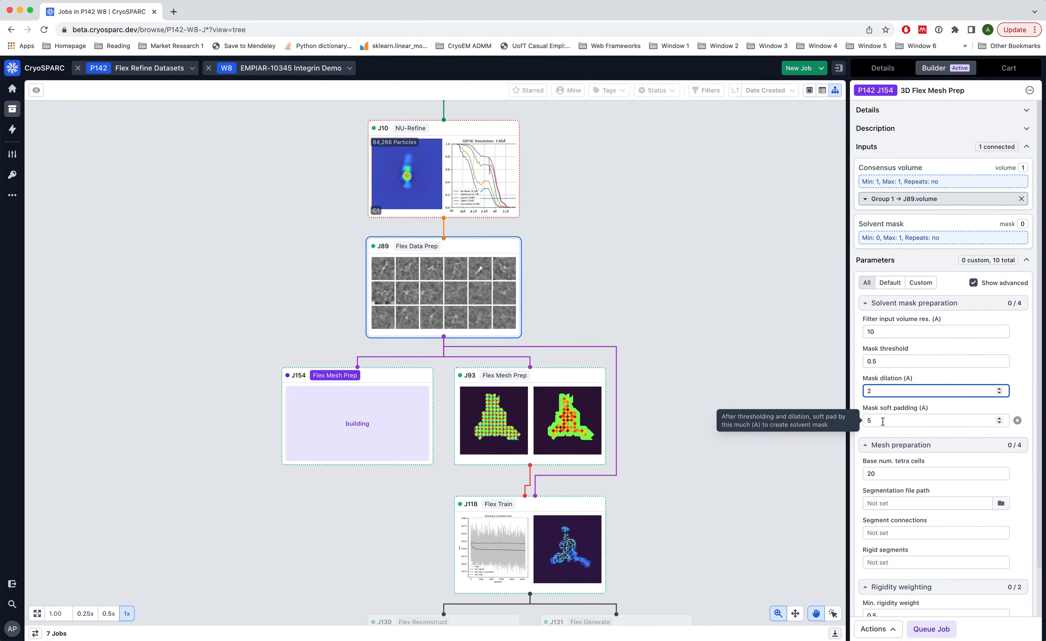
click(890, 420)
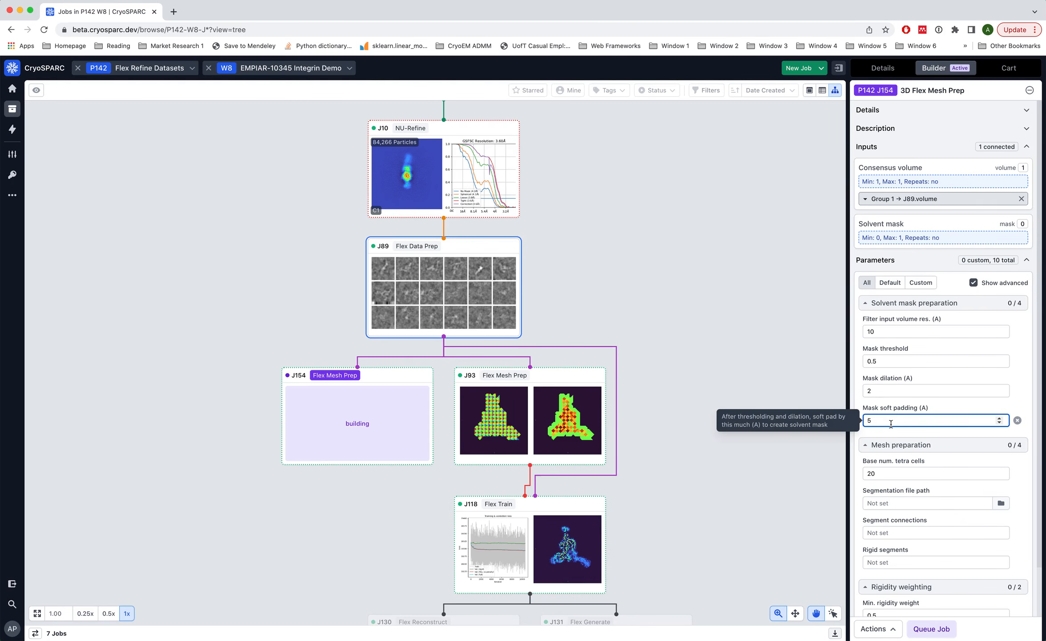
scroll(891, 464, down, 2)
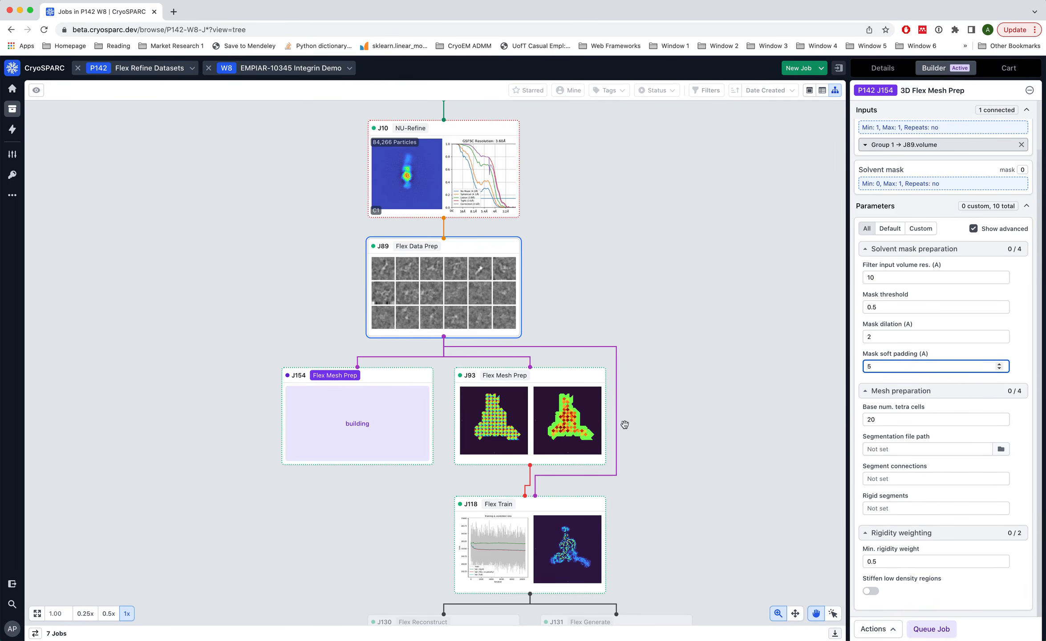
Open the completed Flex Mesh Prep job J93 and review its inputs and parameters.
mouse_move(510, 424)
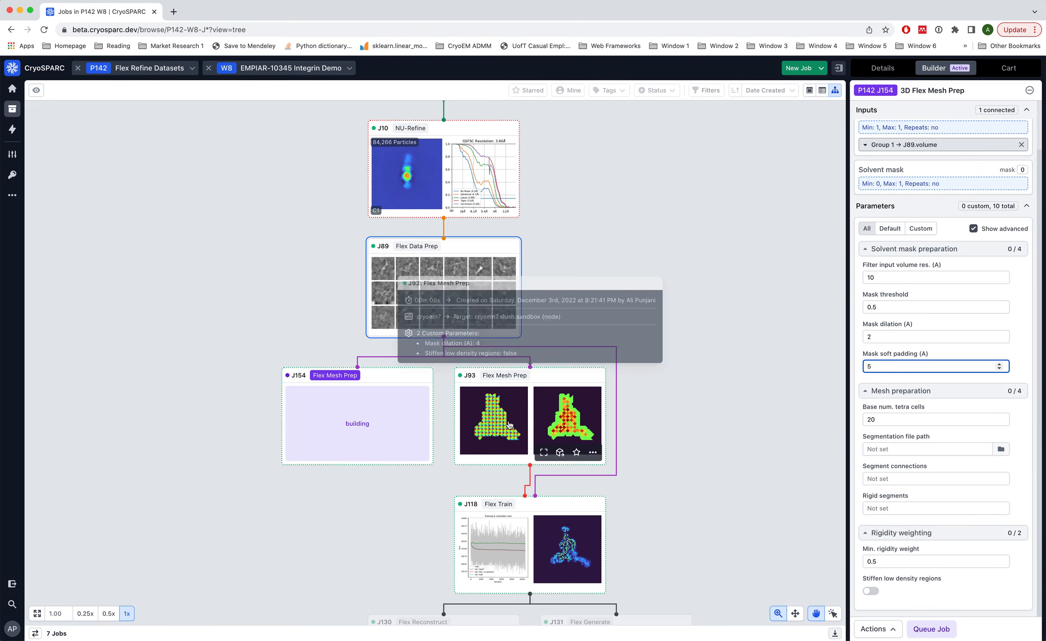
click(539, 421)
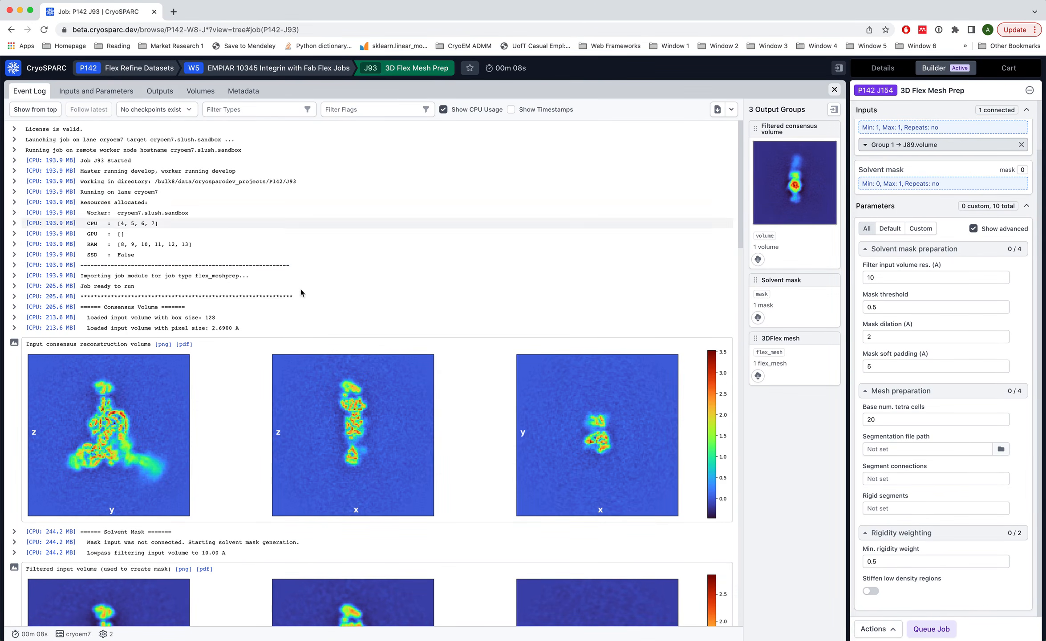
click(96, 91)
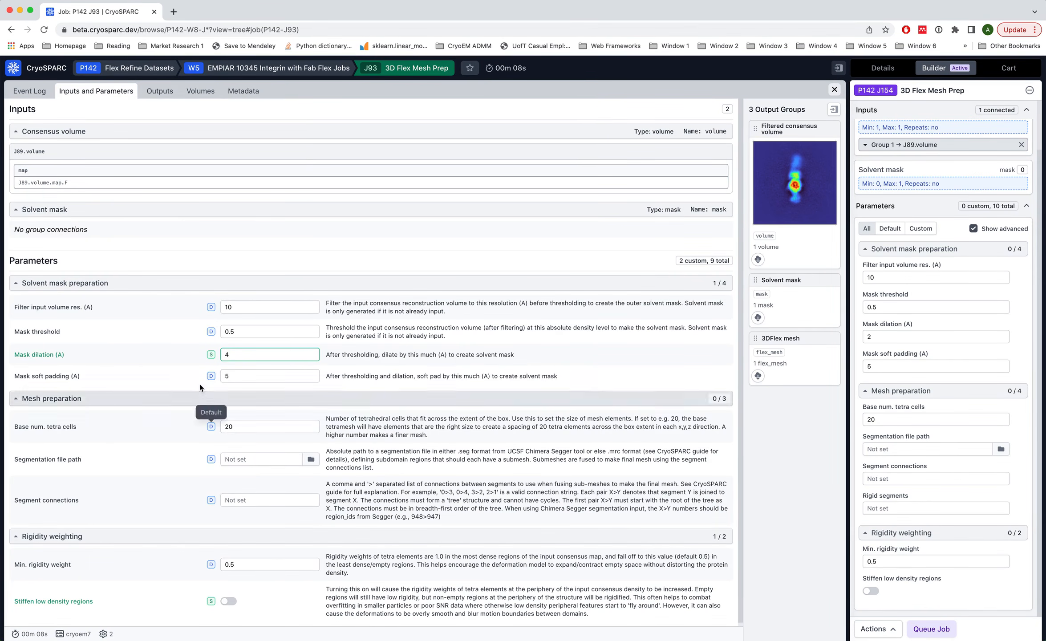
Examine the consensus volume, filtered input volume, soft and hard solvent masks, and masked reconstruction in J93's event log.
click(37, 95)
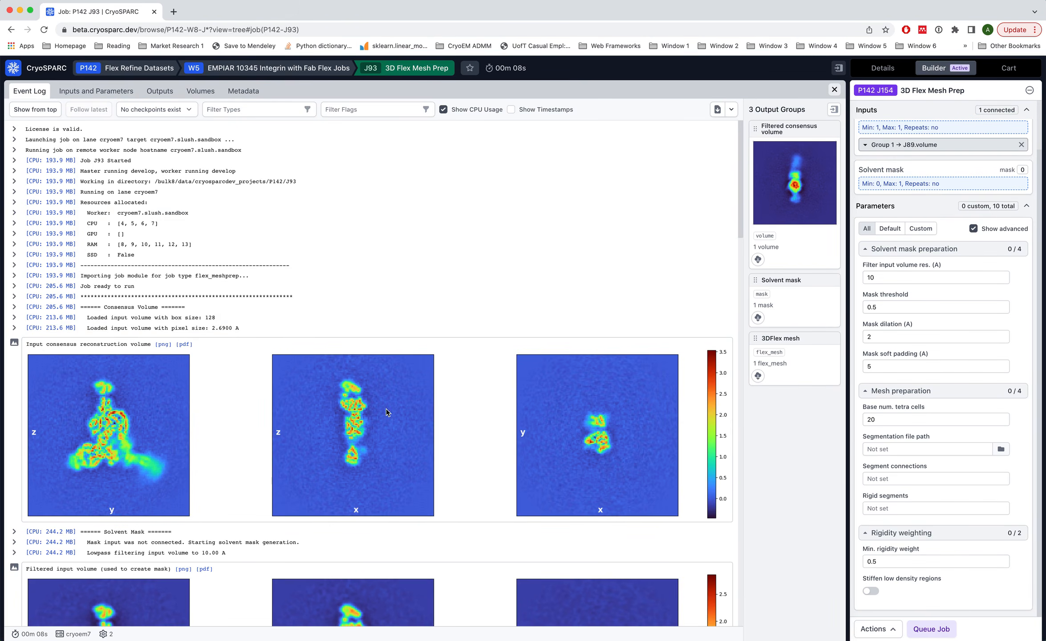
scroll(451, 310, down, 3)
scroll(451, 310, down, 2)
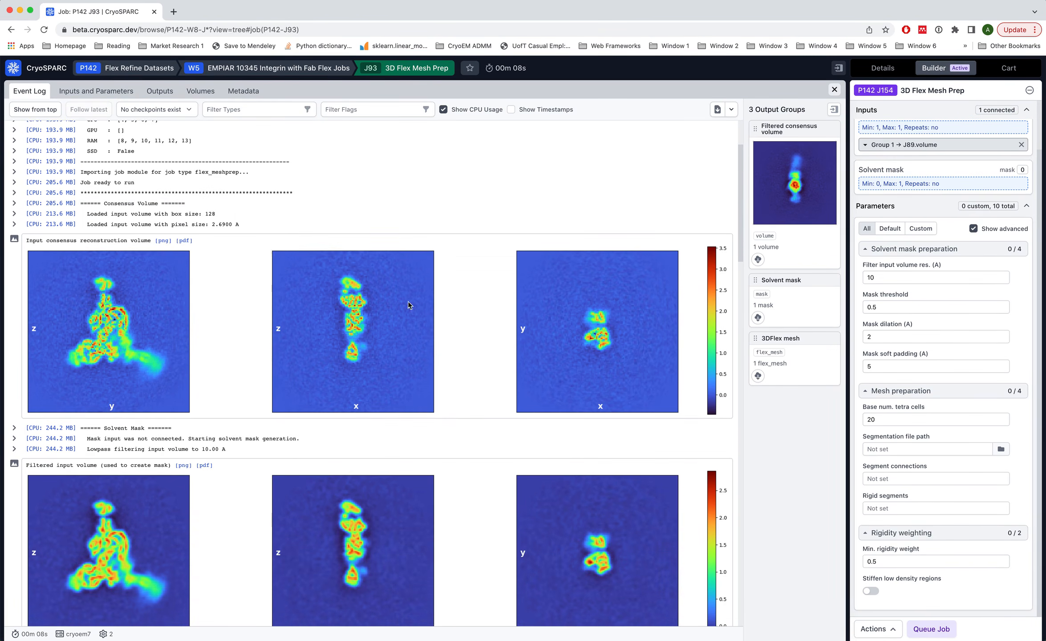
scroll(130, 382, down, 6)
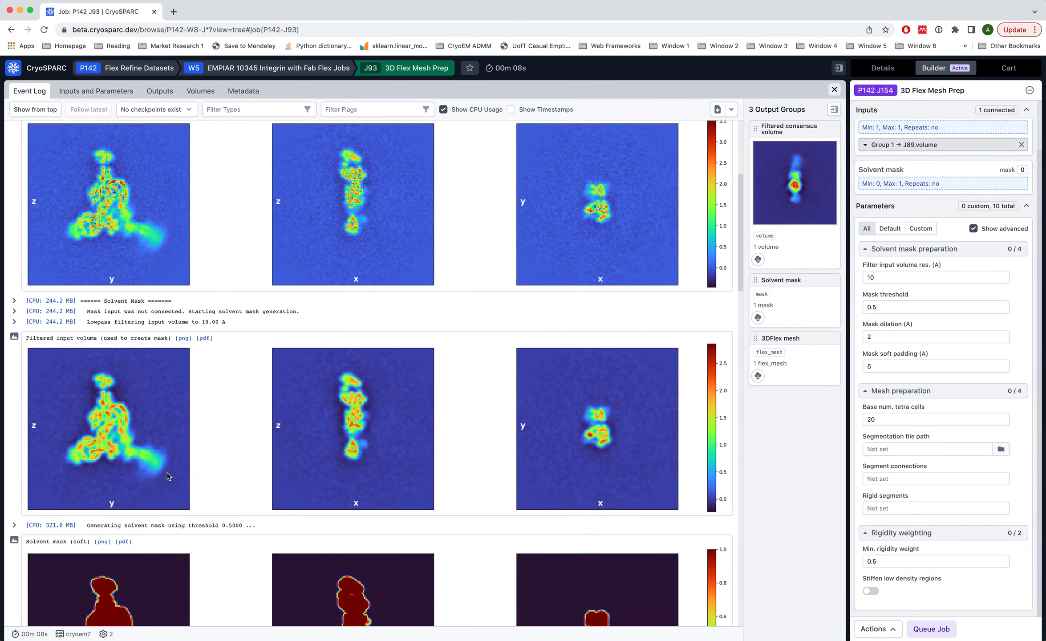
scroll(170, 477, down, 6)
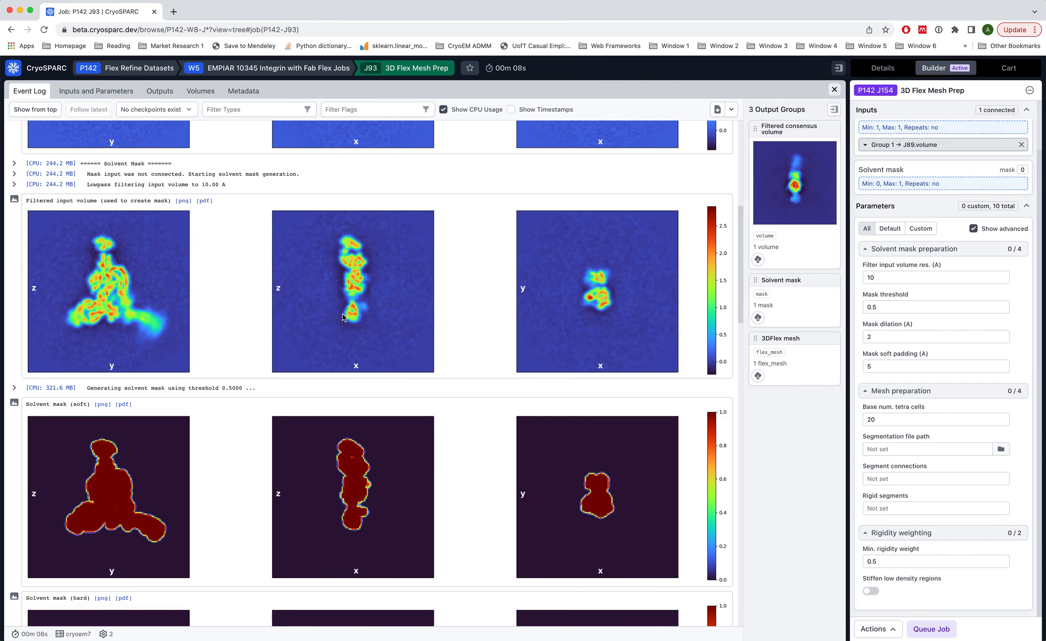
scroll(133, 519, down, 3)
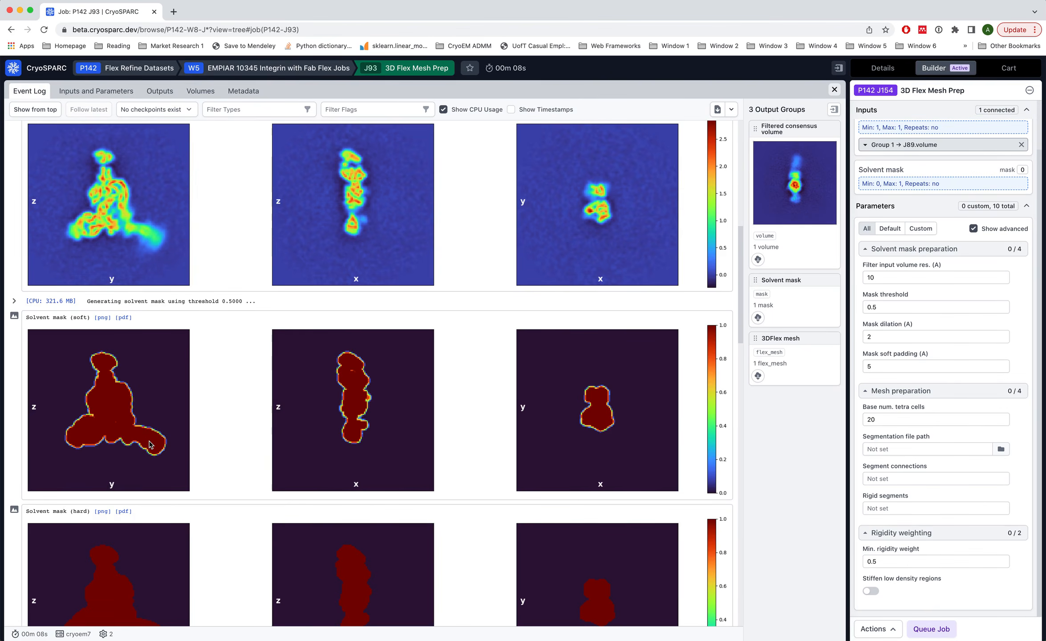
scroll(147, 432, down, 2)
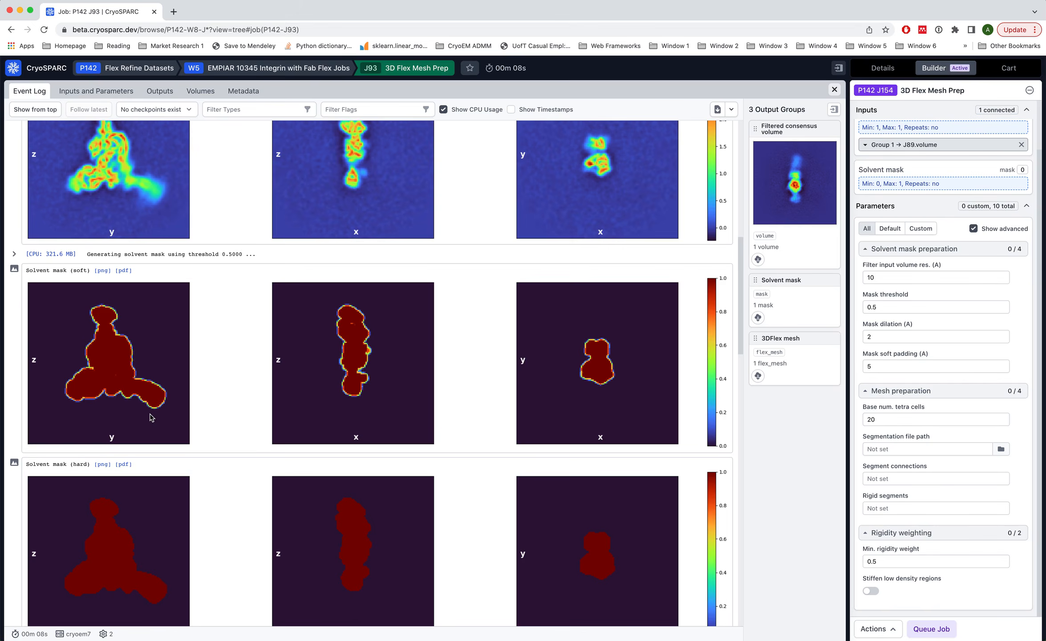
scroll(150, 416, down, 3)
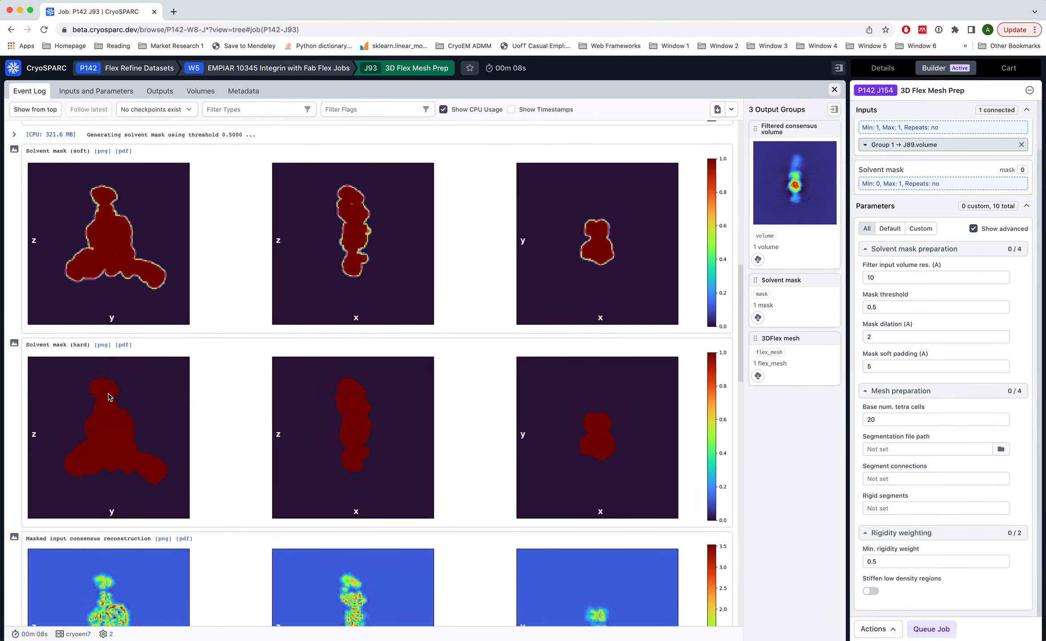
scroll(109, 396, down, 7)
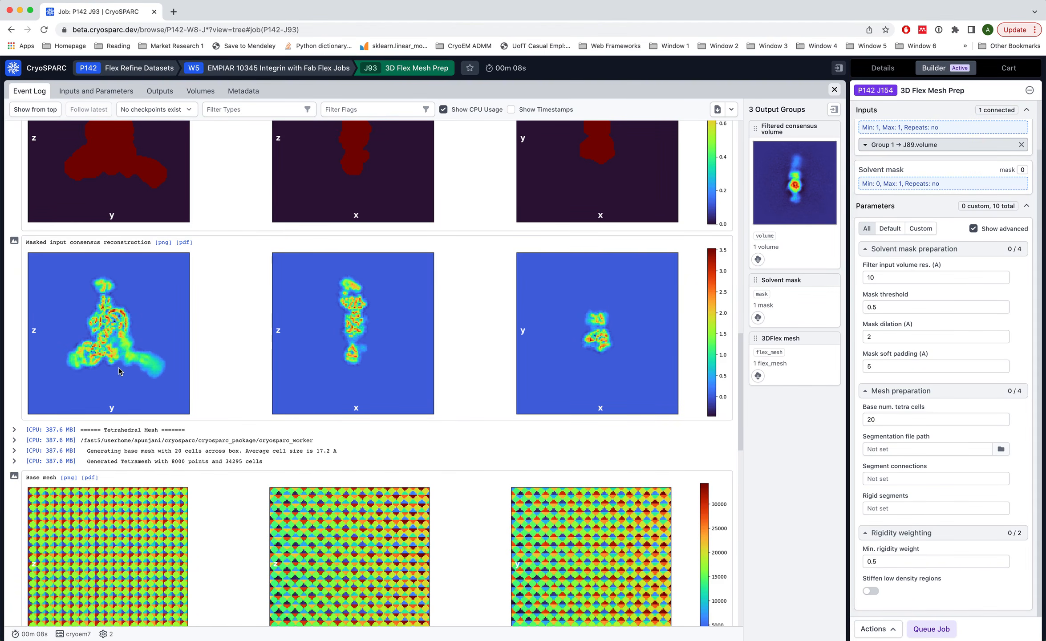
Examine the Tetrahedral Mesh section of J93's log alongside the new job's base number of tetra cells parameter.
scroll(167, 335, down, 3)
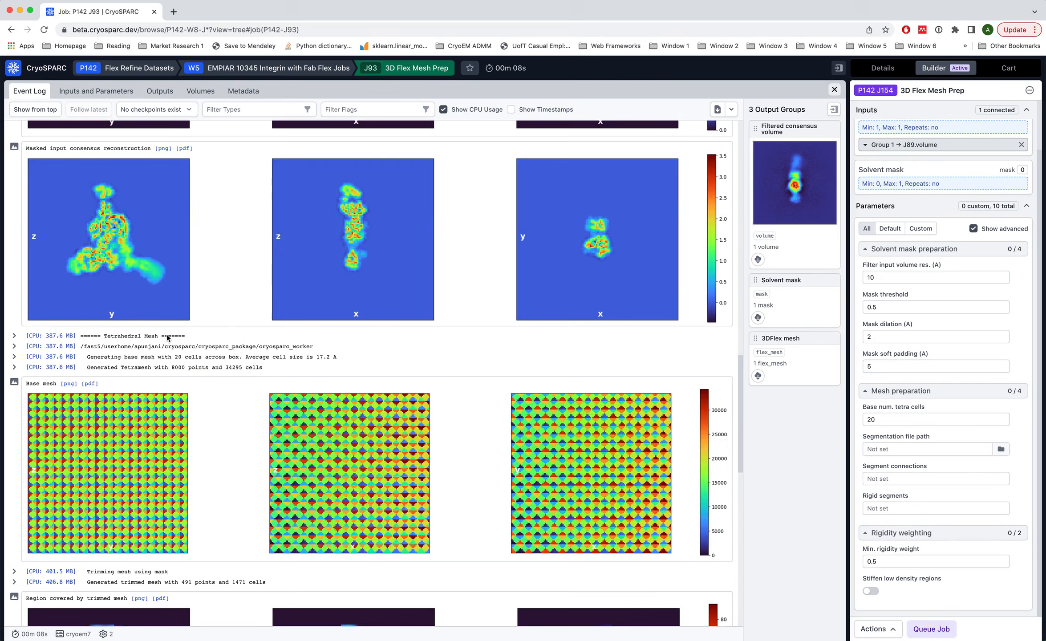
scroll(210, 367, down, 2)
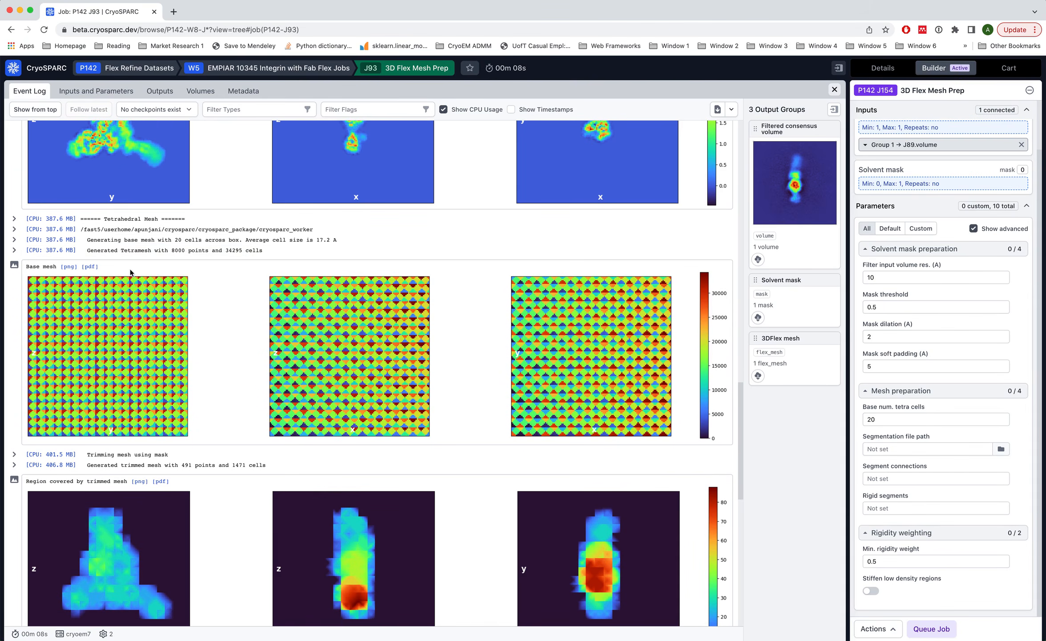
drag(104, 220, 160, 220)
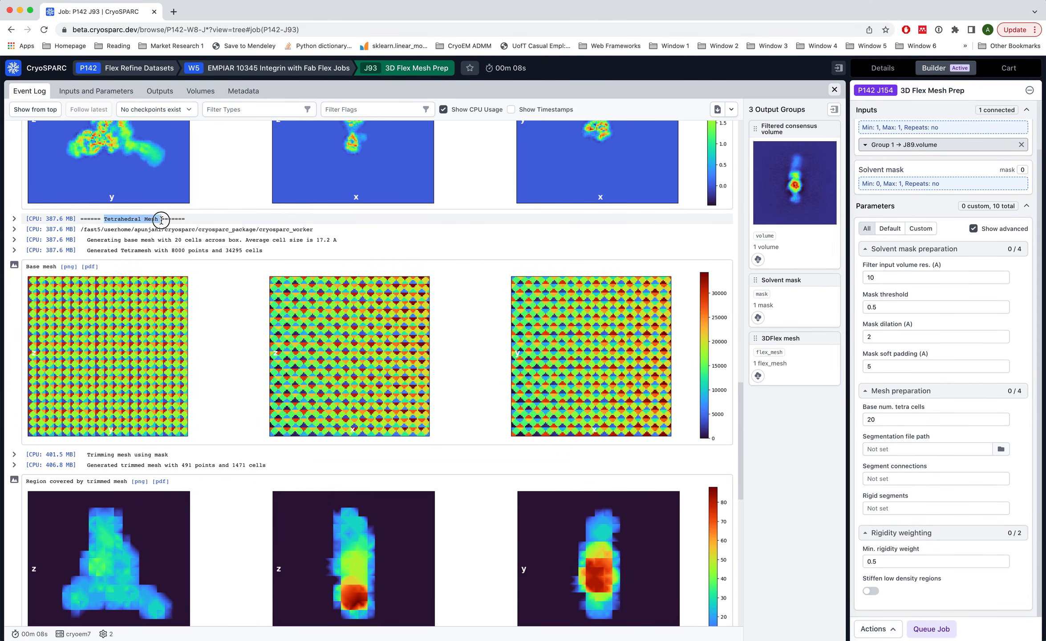
scroll(363, 298, down, 1)
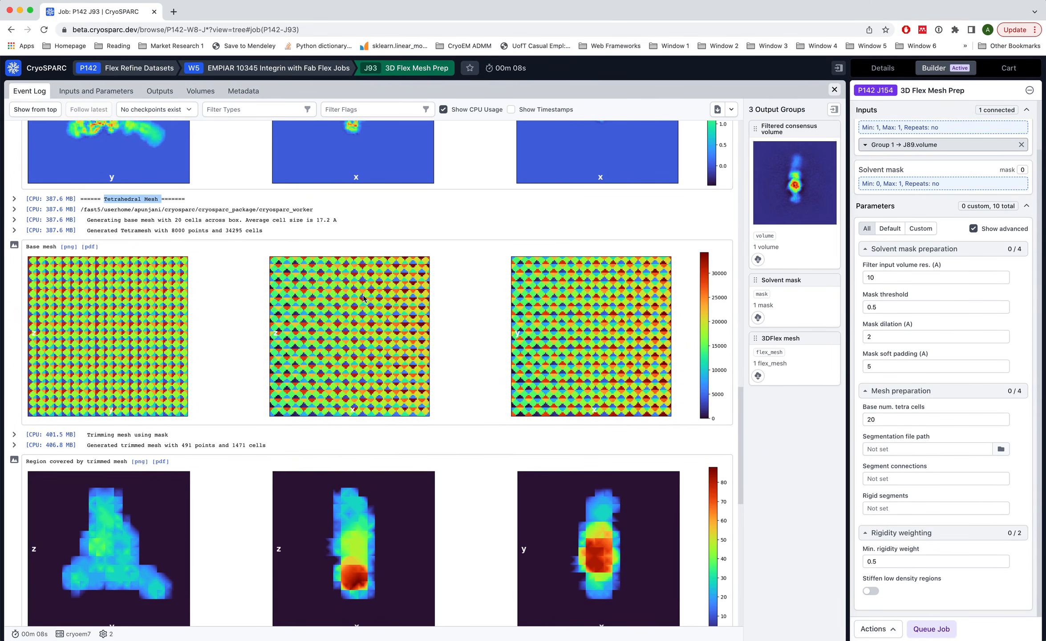
click(881, 420)
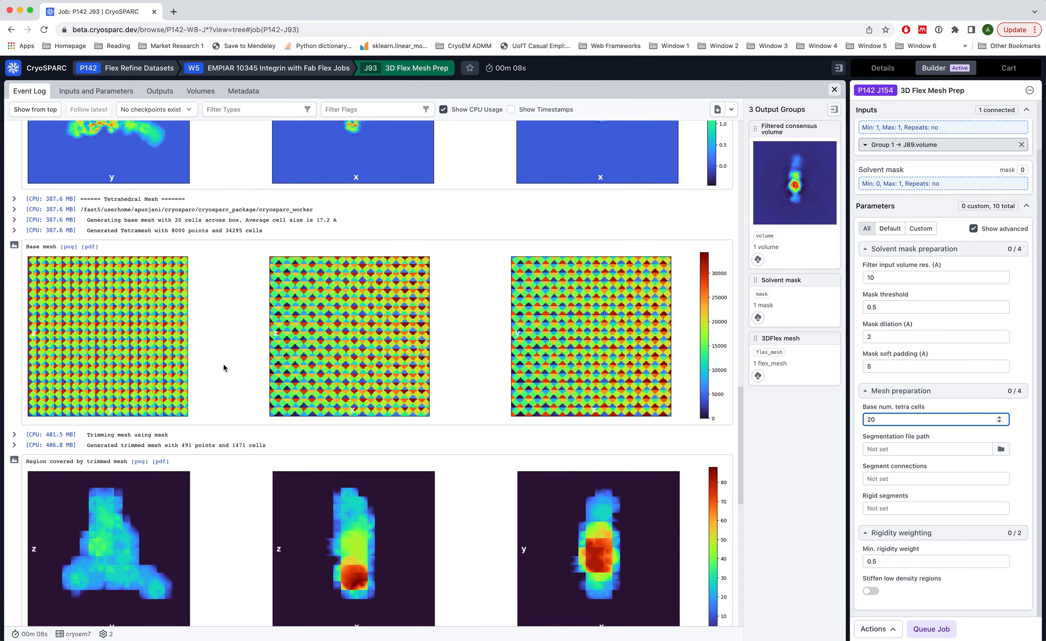
scroll(223, 364, down, 2)
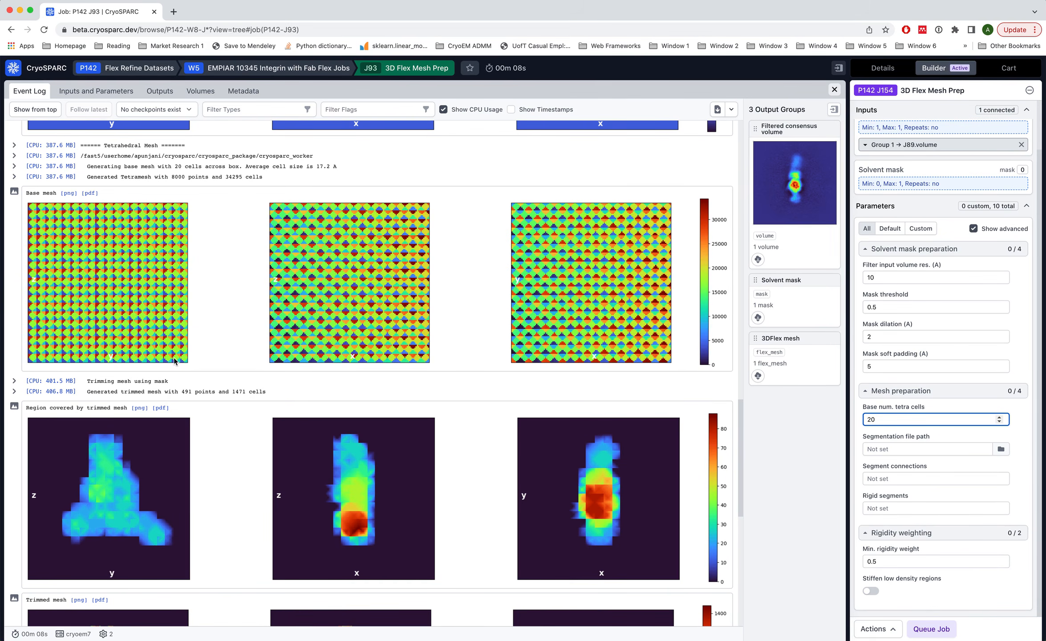
scroll(174, 357, down, 4)
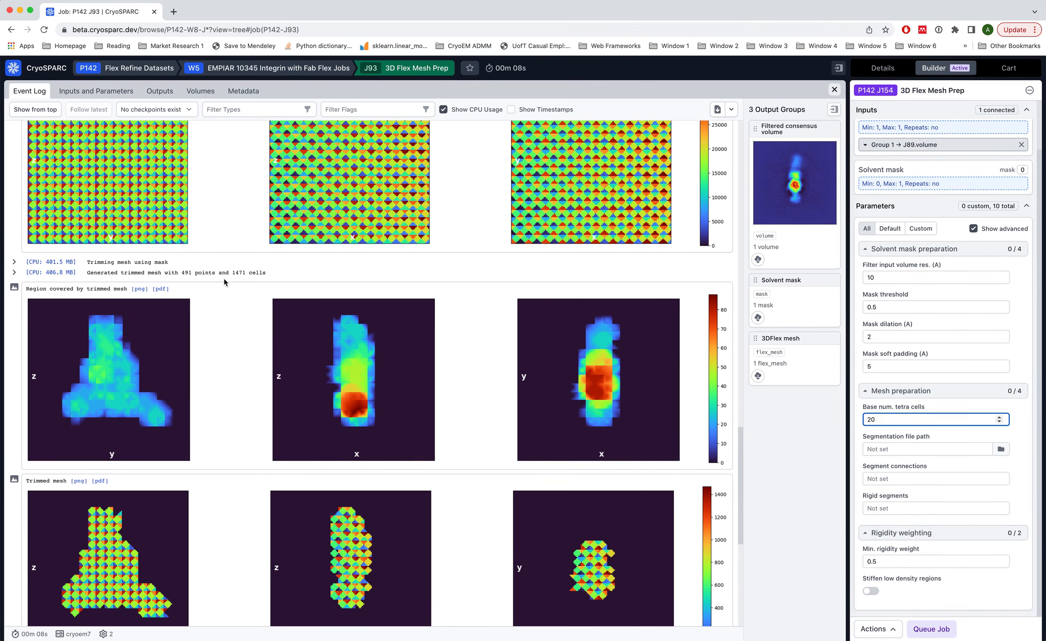
Compare J93's masked consensus reconstruction and base mesh with the region covered by the trimmed mesh.
scroll(225, 283, up, 15)
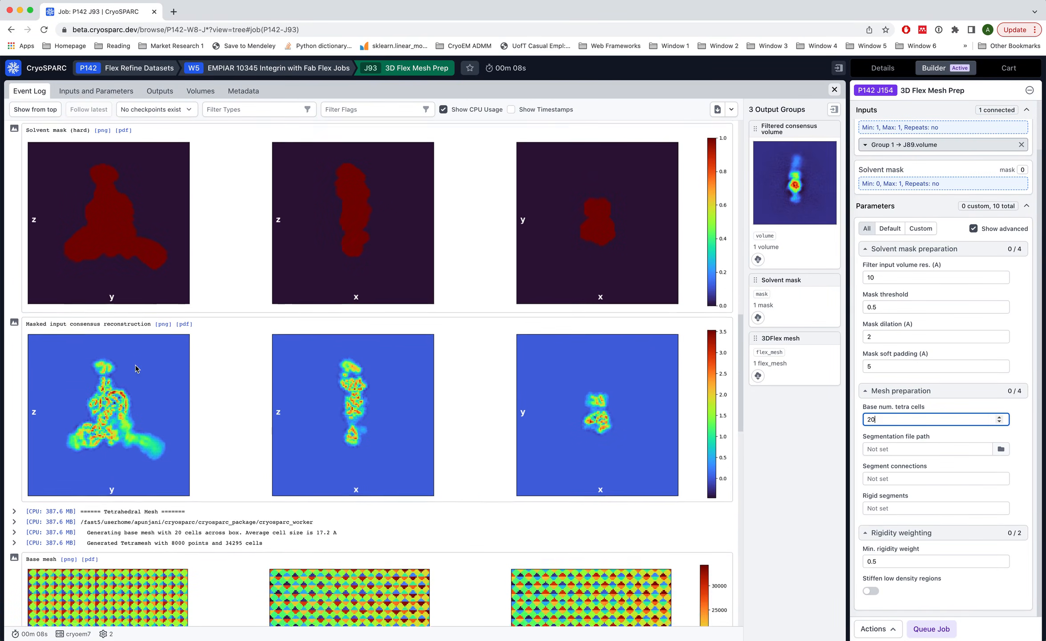
scroll(136, 366, down, 12)
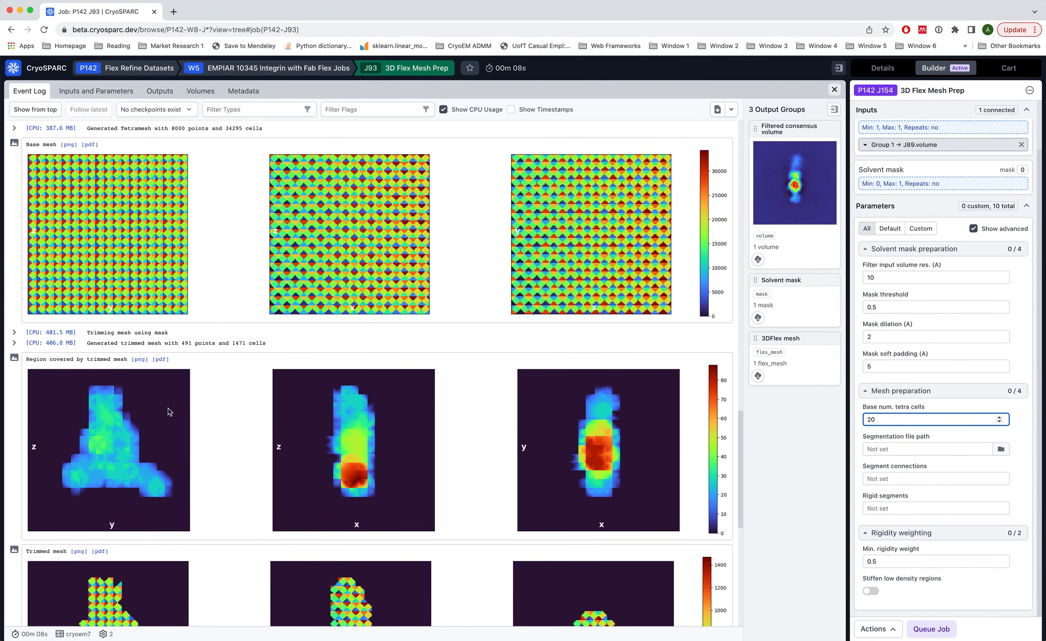
scroll(245, 434, down, 3)
scroll(245, 434, down, 2)
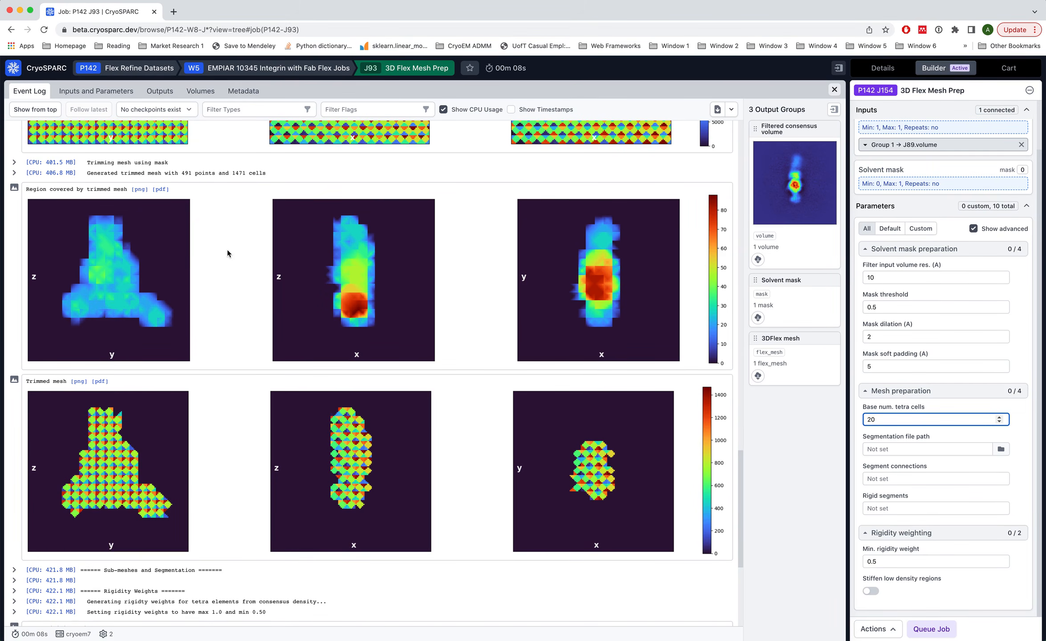
scroll(228, 251, up, 5)
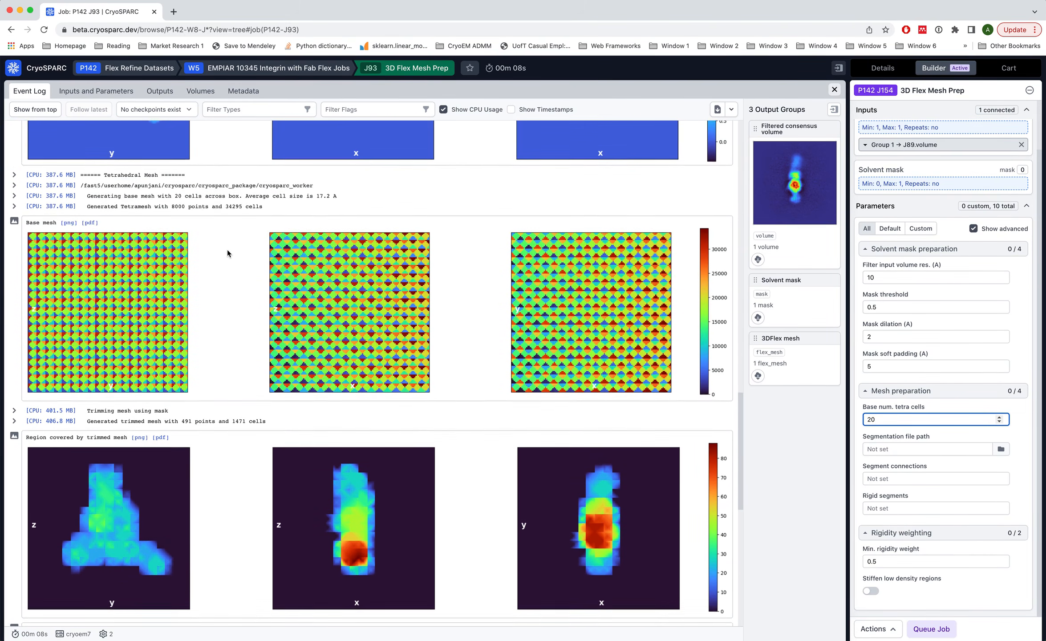
scroll(227, 249, down, 5)
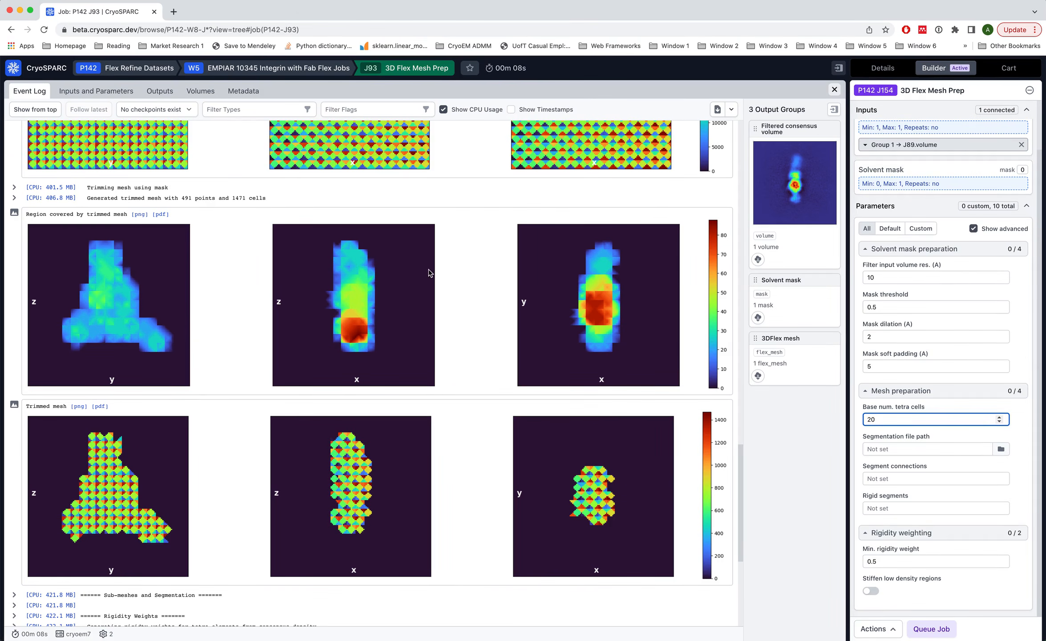
Highlight the point count and cell count of the generated trimmed mesh in J93's event log.
drag(86, 199, 195, 197)
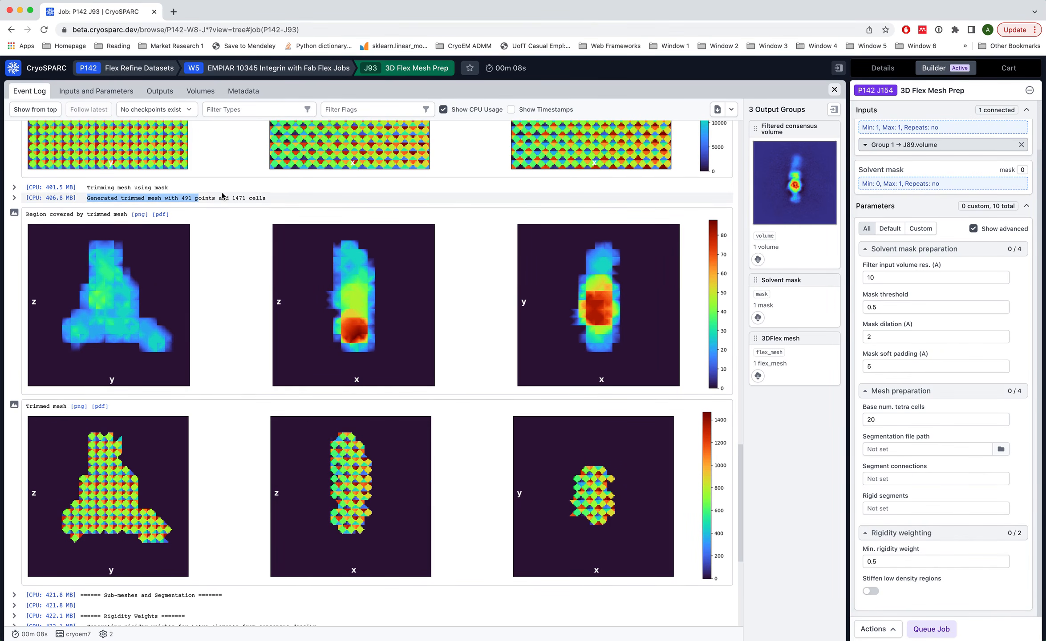
click(183, 199)
drag(184, 199, 215, 199)
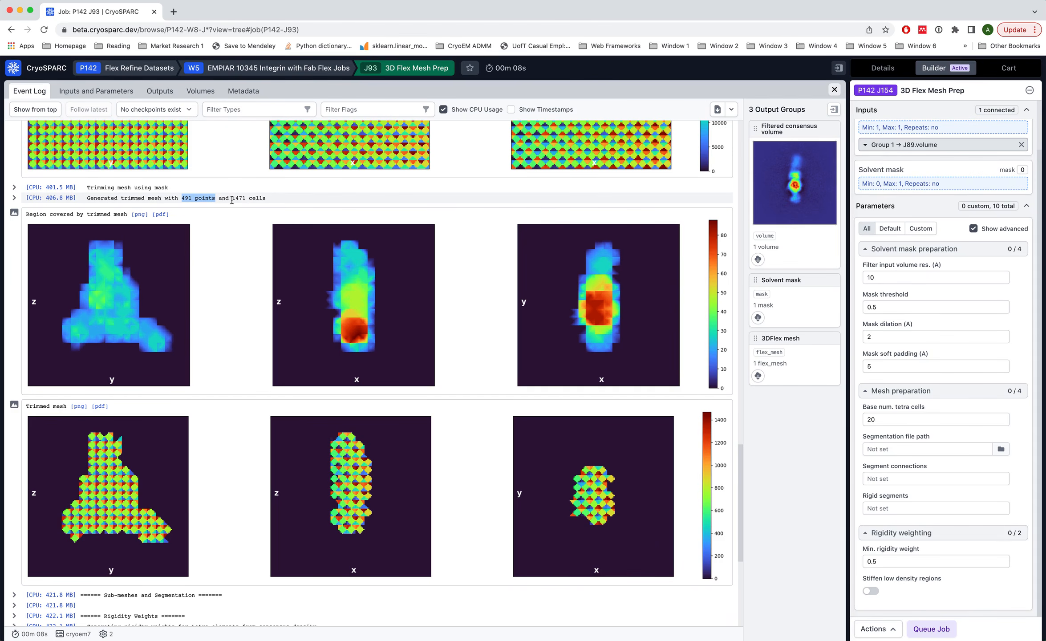
drag(232, 199, 272, 202)
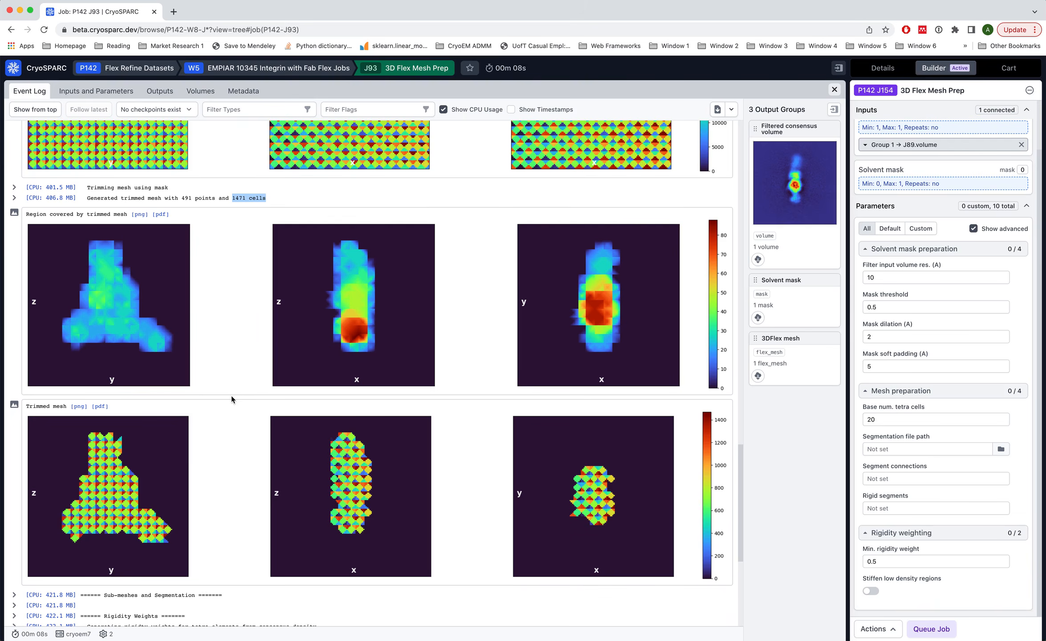
Highlight the Sub-meshes and Segmentation and Rigidity Weights headings in J93's event log.
scroll(231, 396, down, 1)
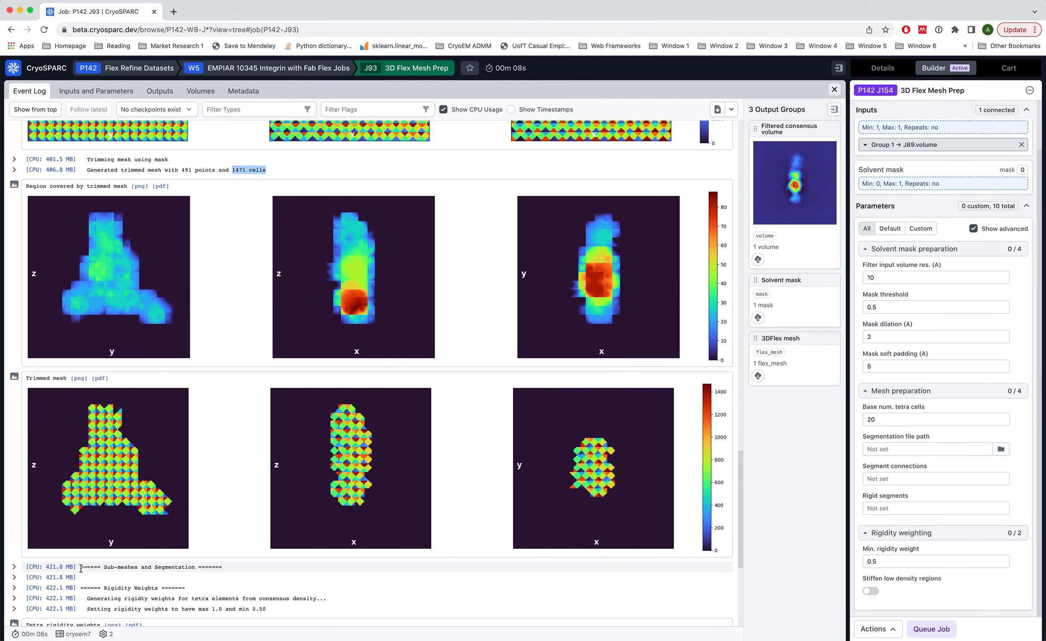
drag(81, 566, 226, 569)
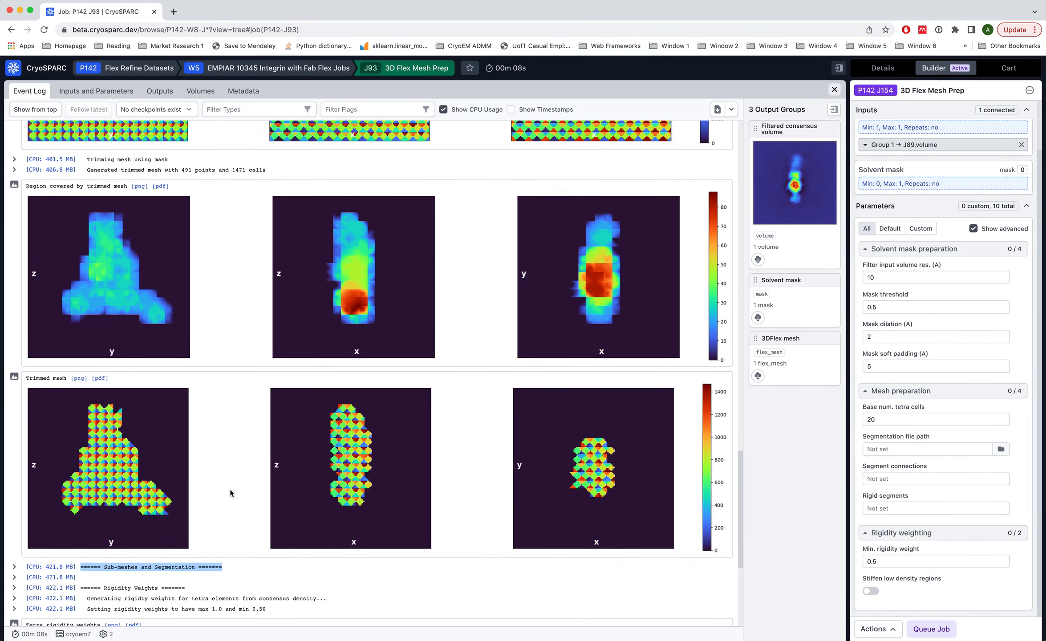
scroll(230, 489, down, 5)
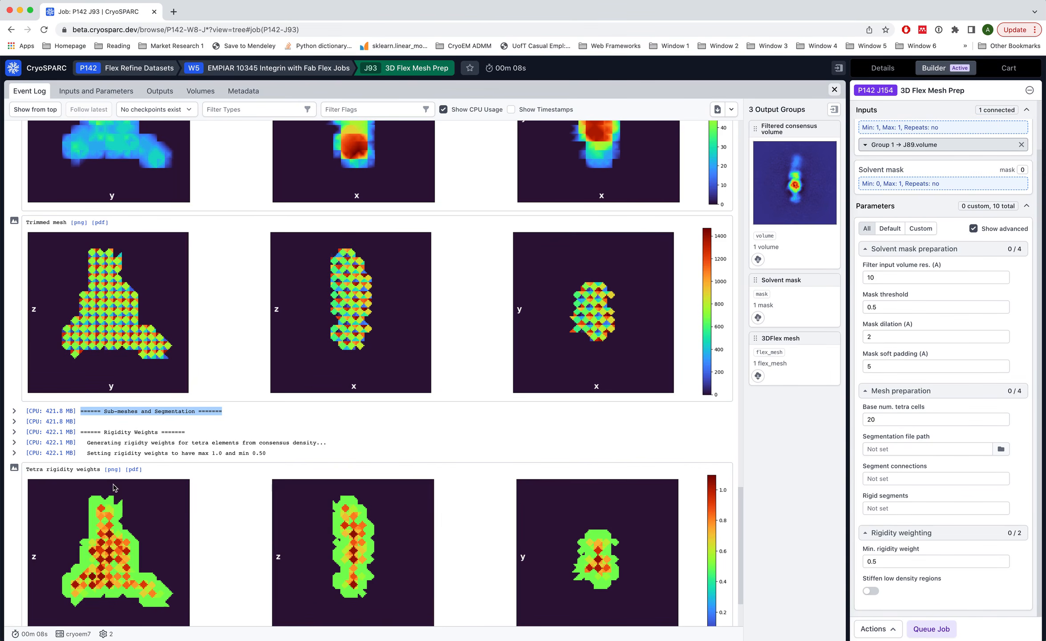
click(81, 432)
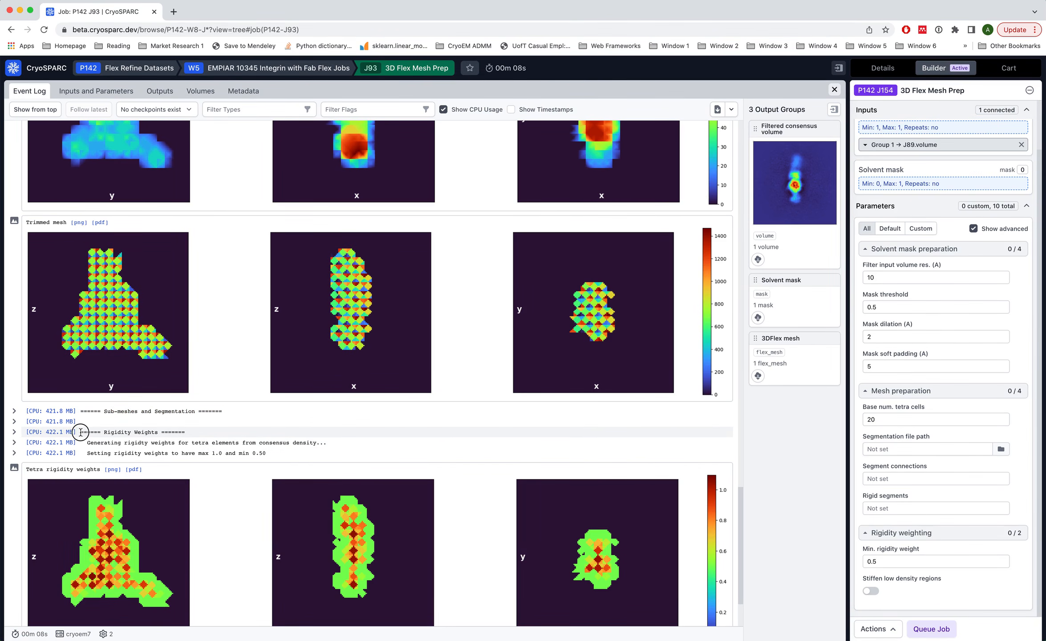
drag(81, 432, 183, 430)
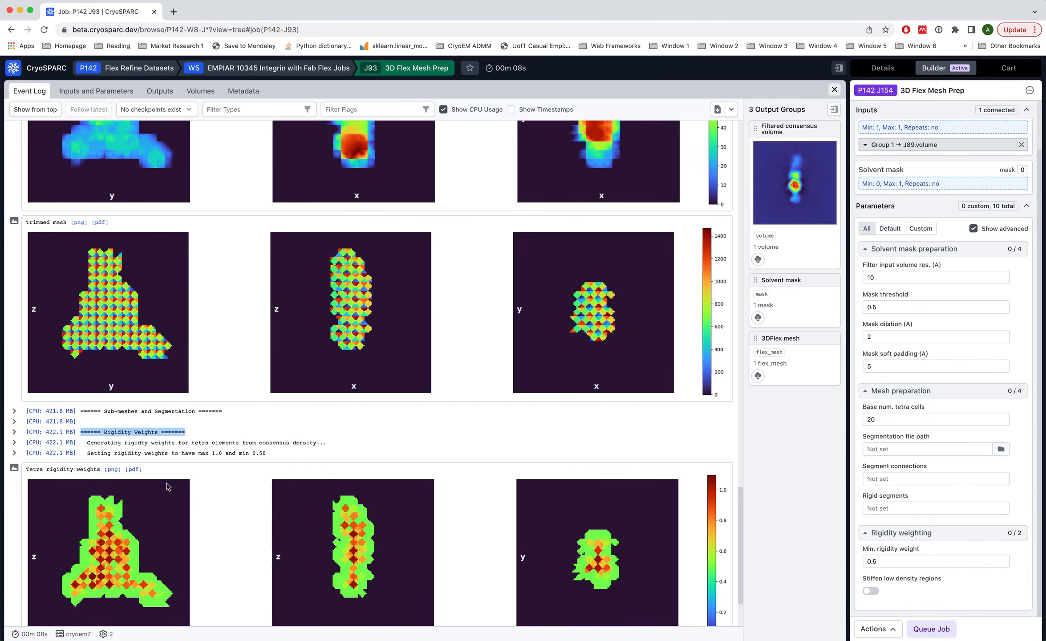
scroll(168, 487, down, 2)
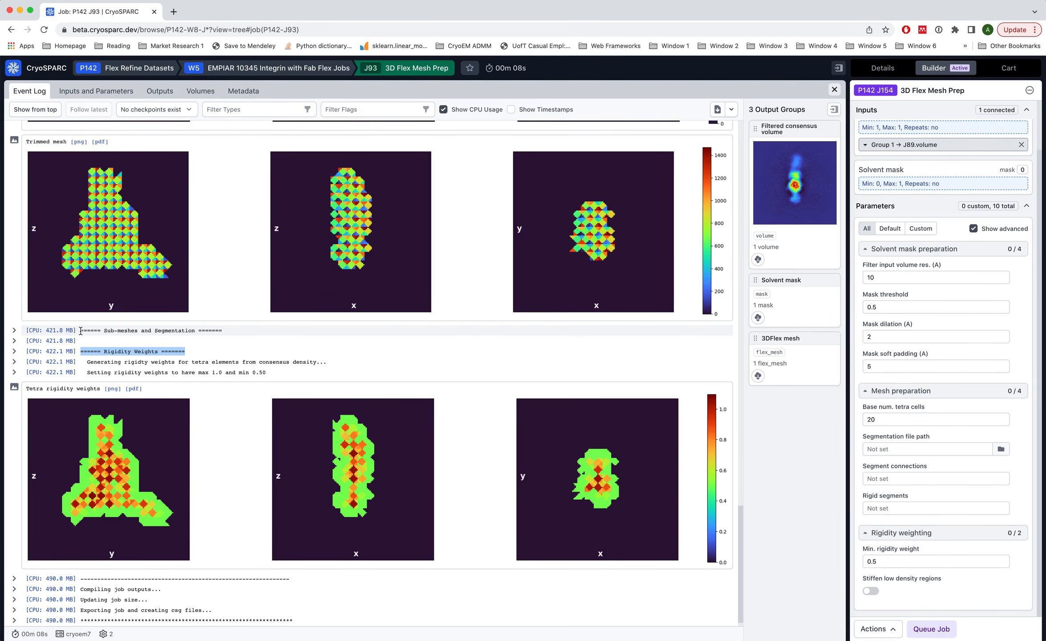
drag(81, 330, 223, 330)
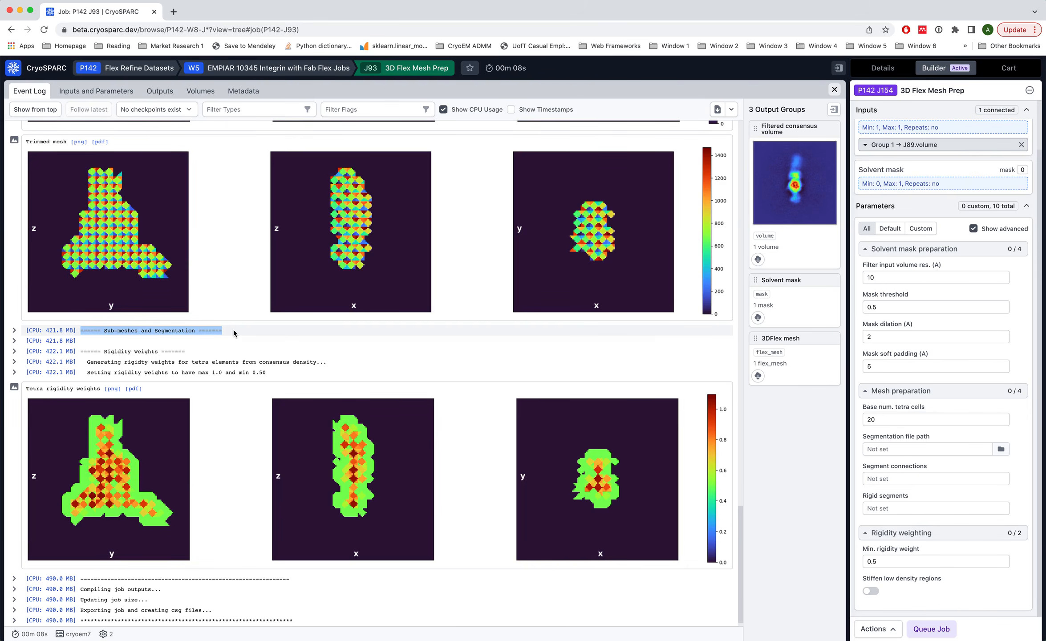
Review J93's trimmed mesh and Rigidity Weights section, highlighting the log line that sets the maximum and minimum rigidity weights.
scroll(214, 250, up, 3)
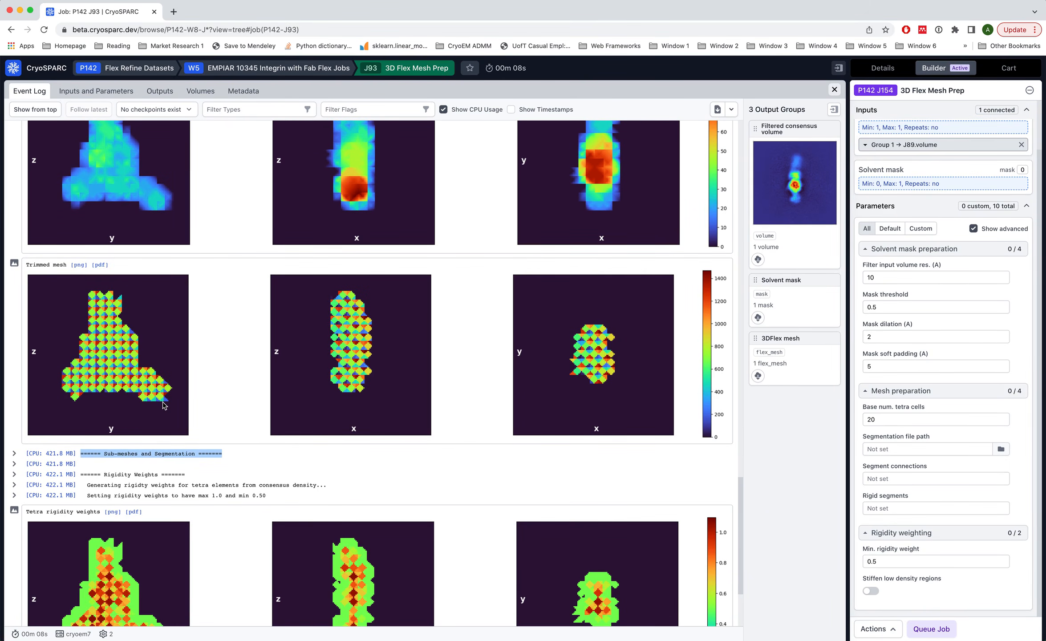
scroll(163, 401, down, 3)
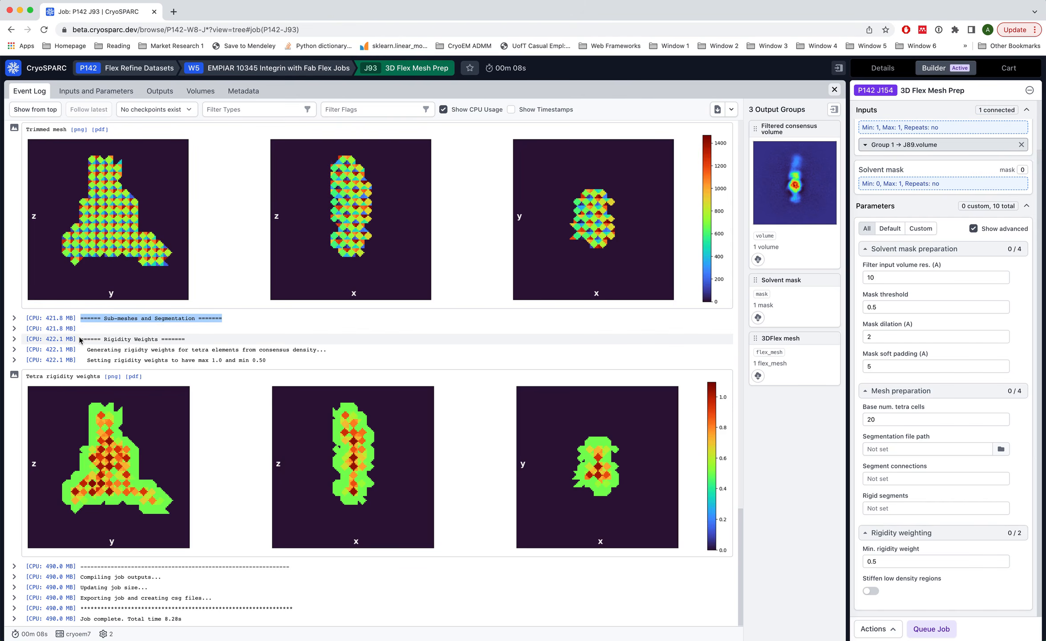
drag(79, 339, 184, 341)
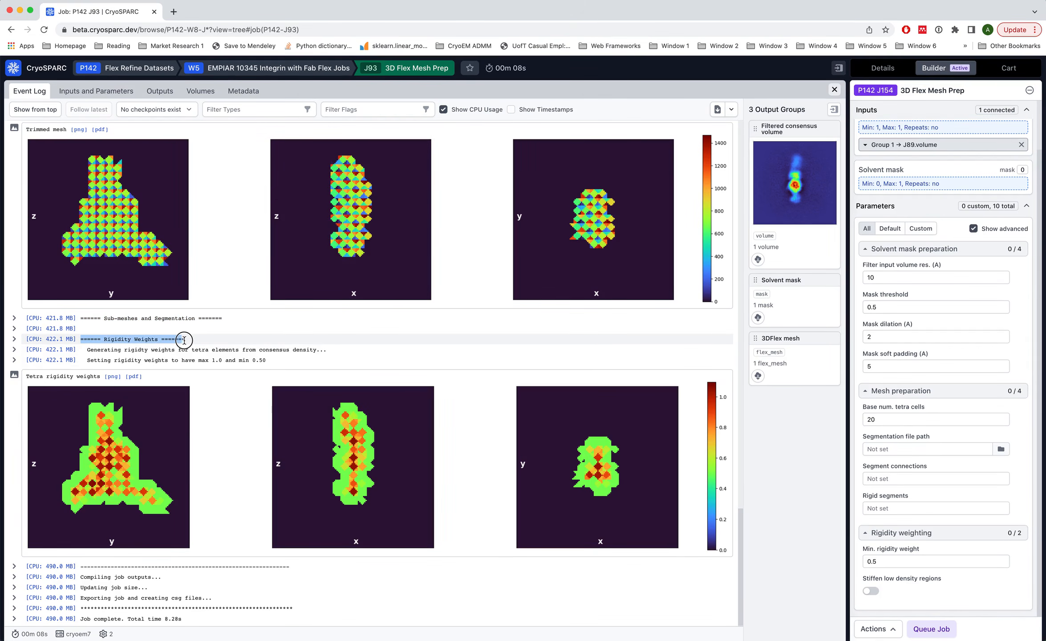
scroll(219, 403, down, 1)
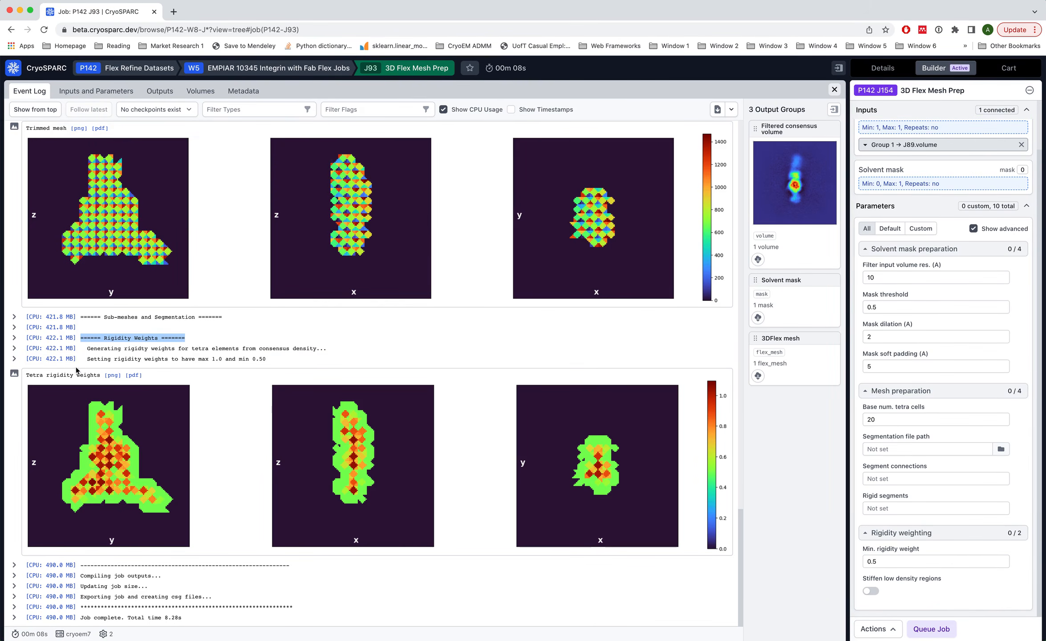
drag(88, 360, 278, 360)
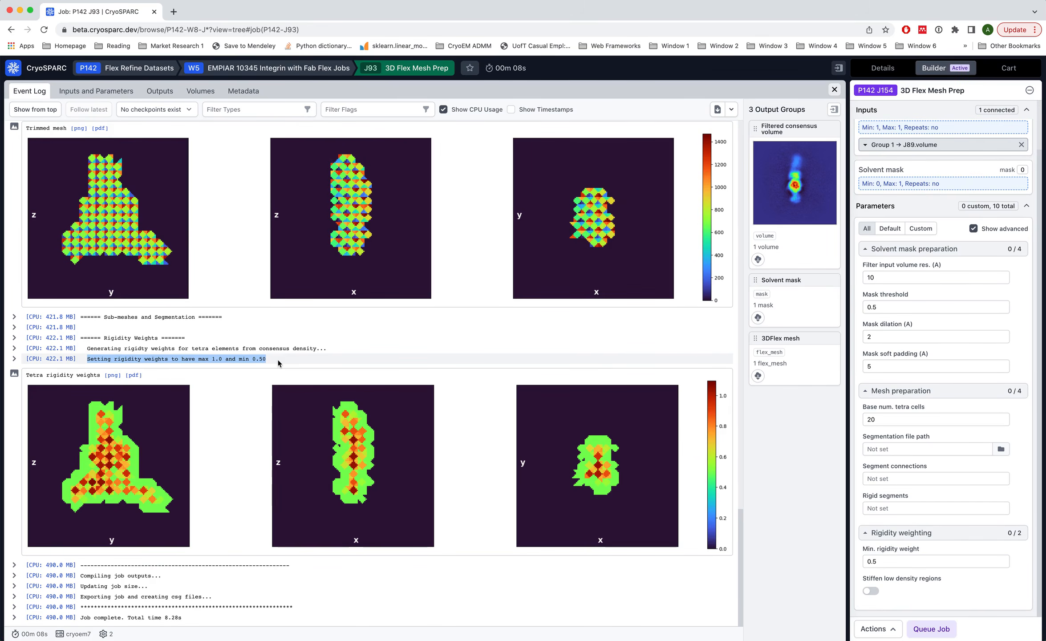
Compare J93's input consensus volume and solvent masks with its tetra rigidity weights, and check the minimum rigidity weight parameter's description.
scroll(227, 352, up, 1)
scroll(226, 353, up, 15)
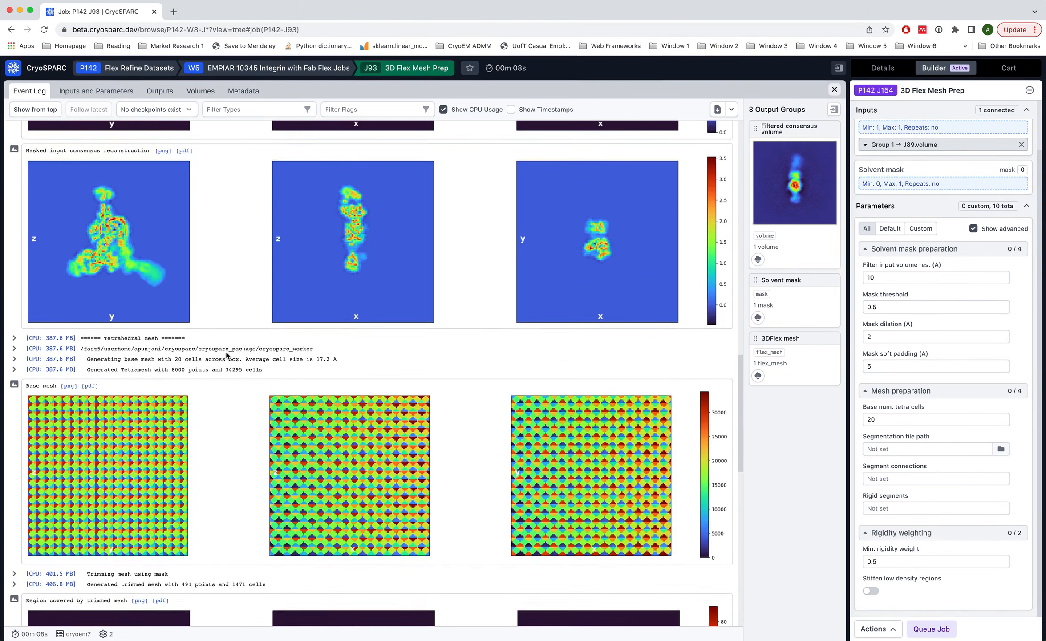
scroll(226, 351, up, 15)
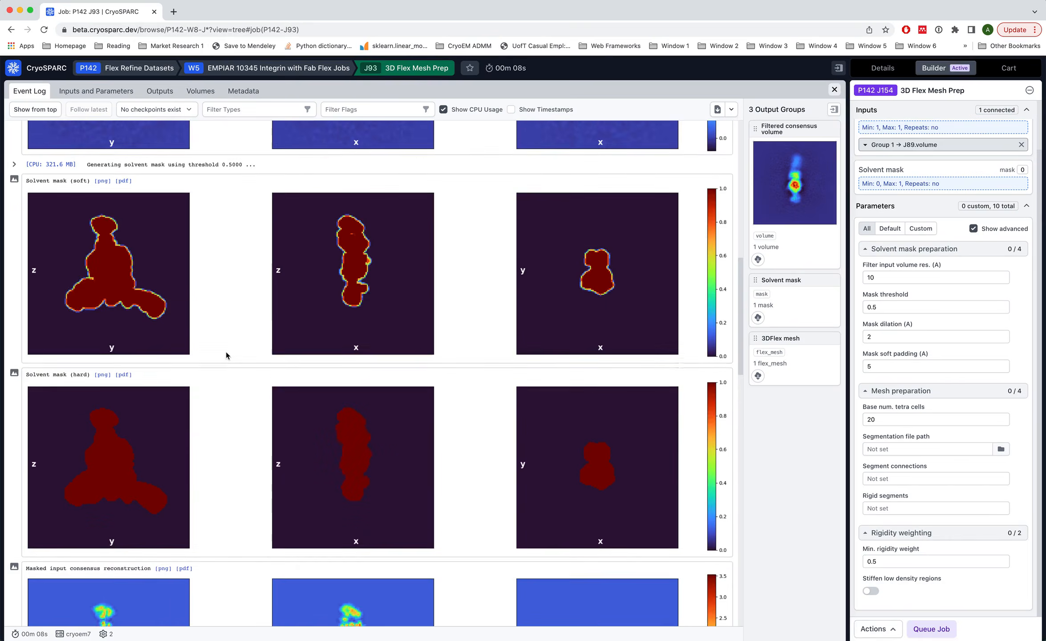
scroll(222, 297, up, 5)
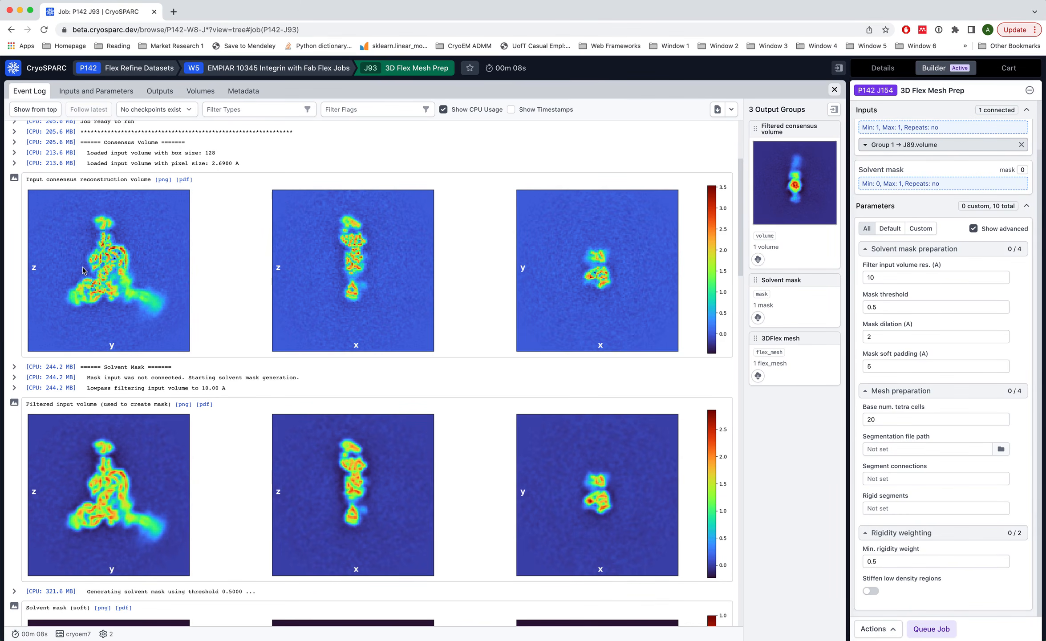
scroll(218, 319, down, 15)
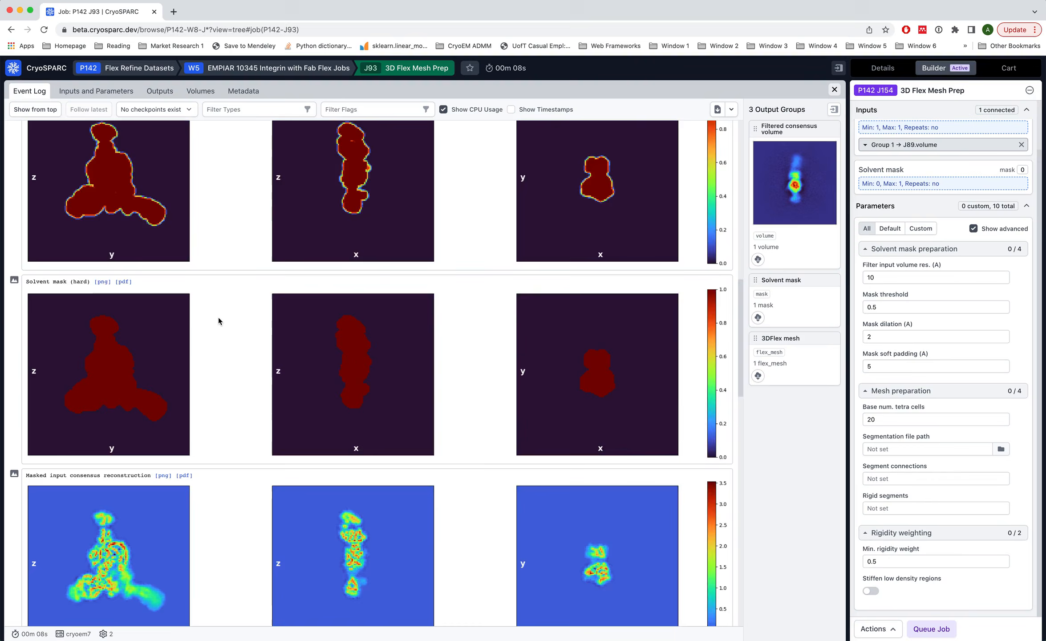
scroll(218, 317, down, 10)
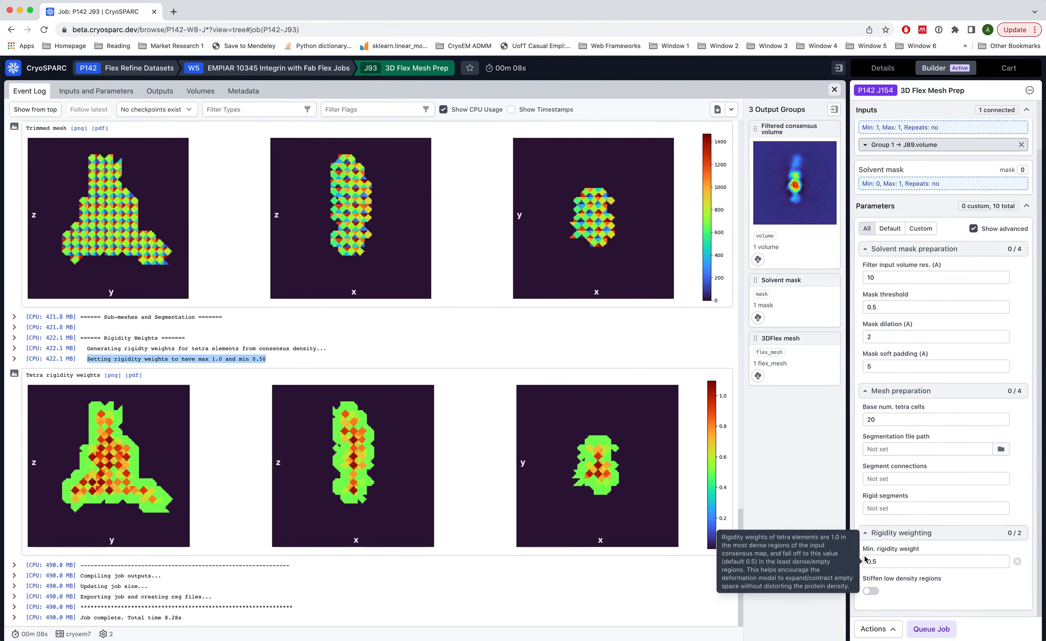
mouse_move(879, 561)
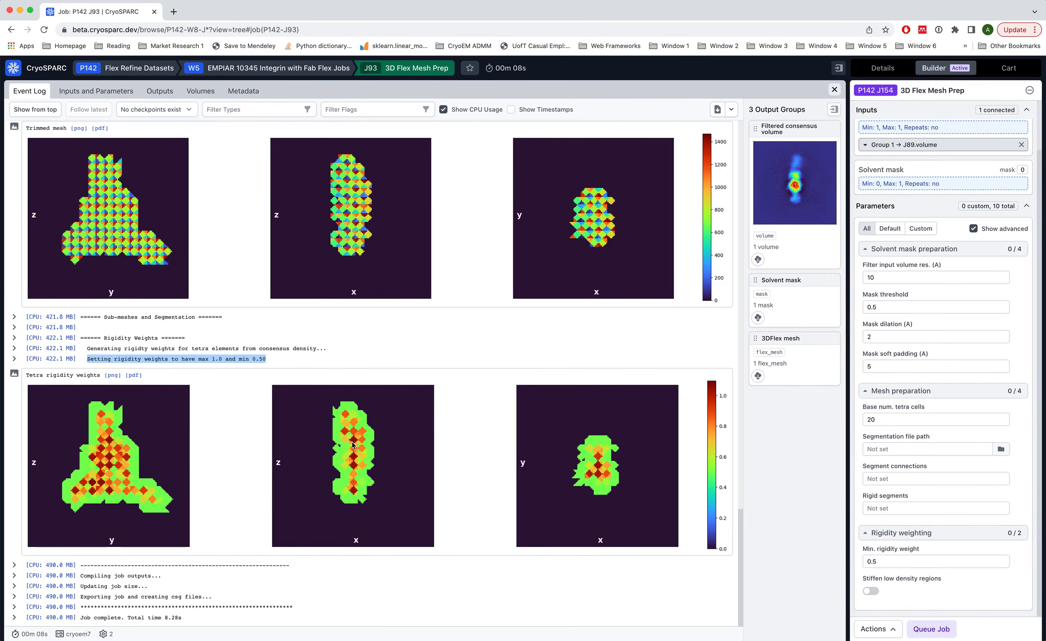
Review J93's filtered input volume against the tetra rigidity weights alongside the new job's option to stiffen low density regions.
scroll(353, 444, up, 15)
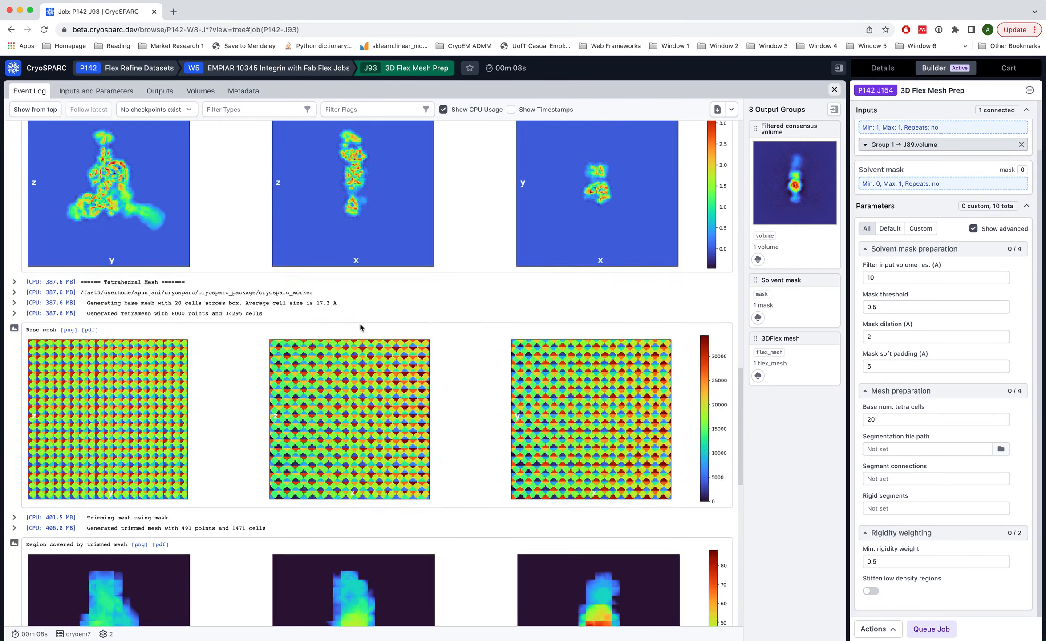
scroll(360, 328, up, 10)
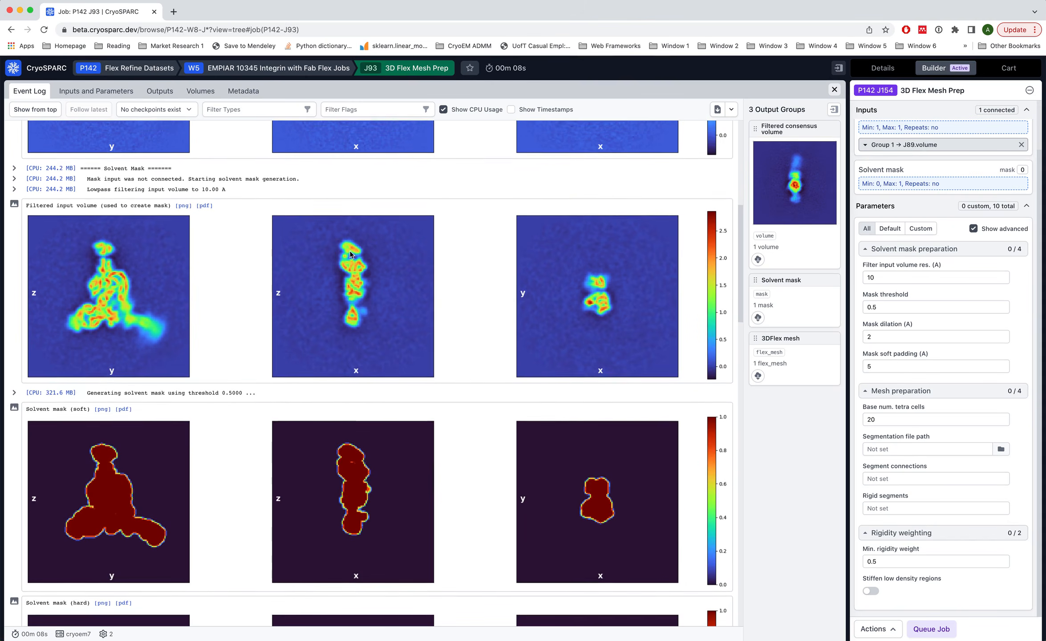
scroll(352, 255, down, 1)
scroll(376, 330, down, 20)
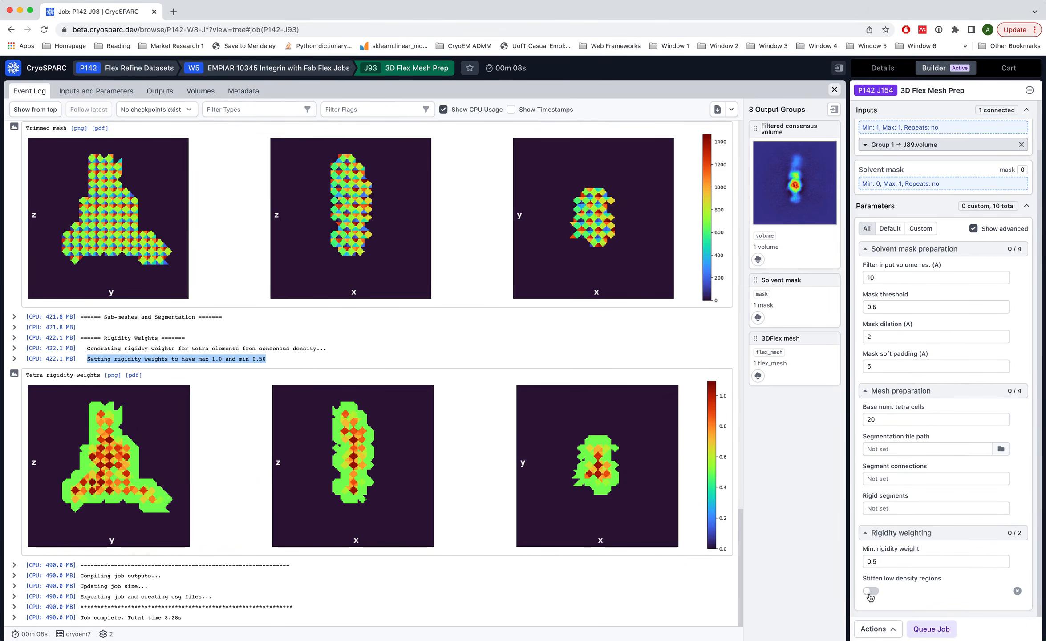
mouse_move(872, 592)
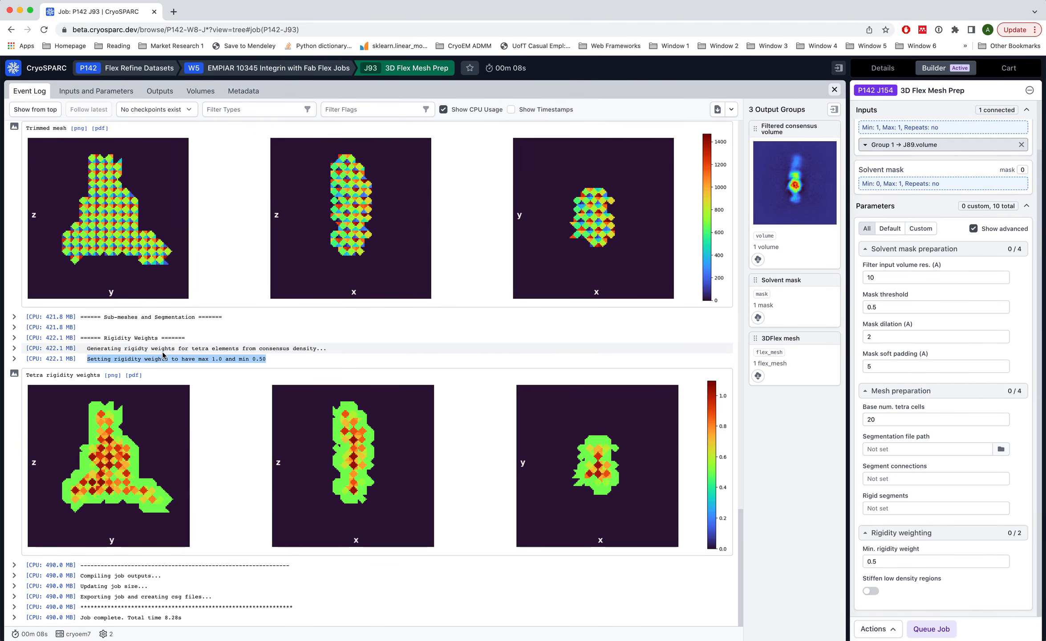
Highlight the Rigidity Weights lines in J93's log and check the new job's segmentation and rigid segments parameters.
drag(80, 337, 280, 360)
click(240, 351)
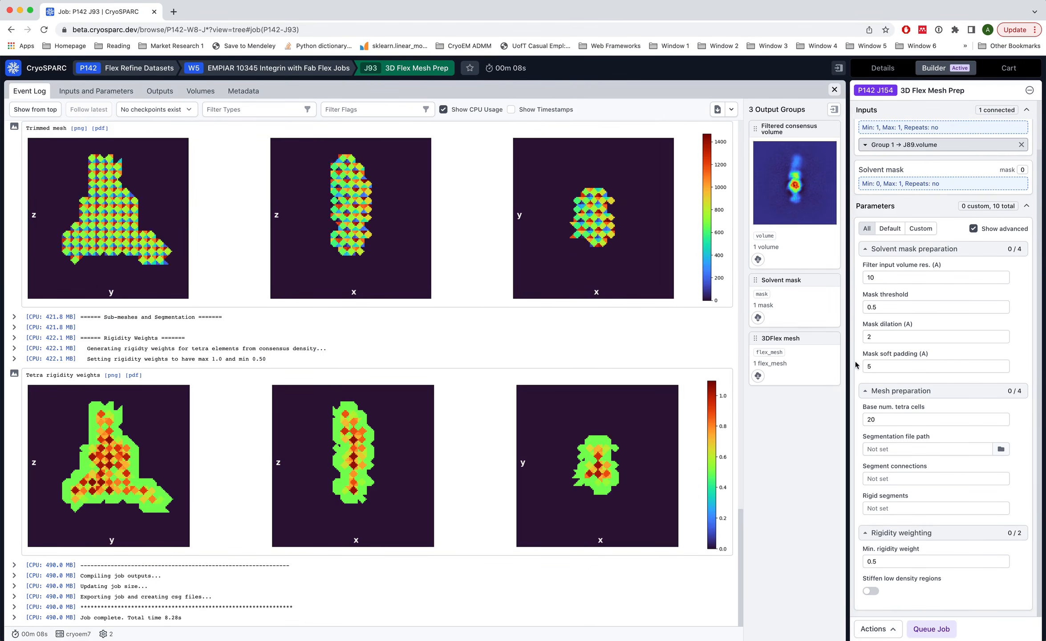
mouse_move(869, 445)
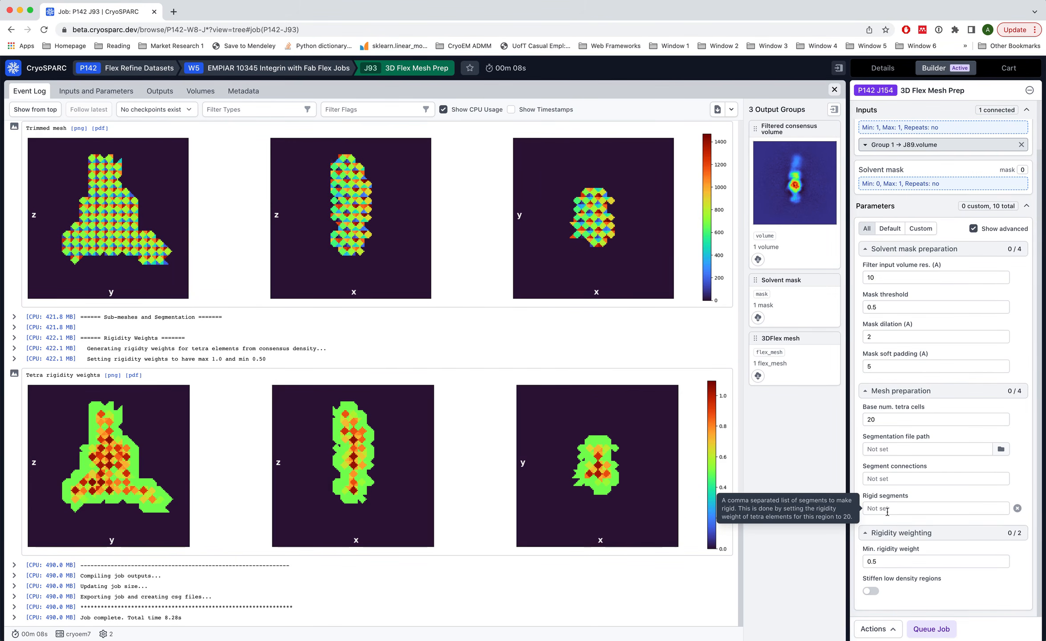
Return to the workspace tree, recheck J93's custom parameters and event log, and close the job again.
click(835, 90)
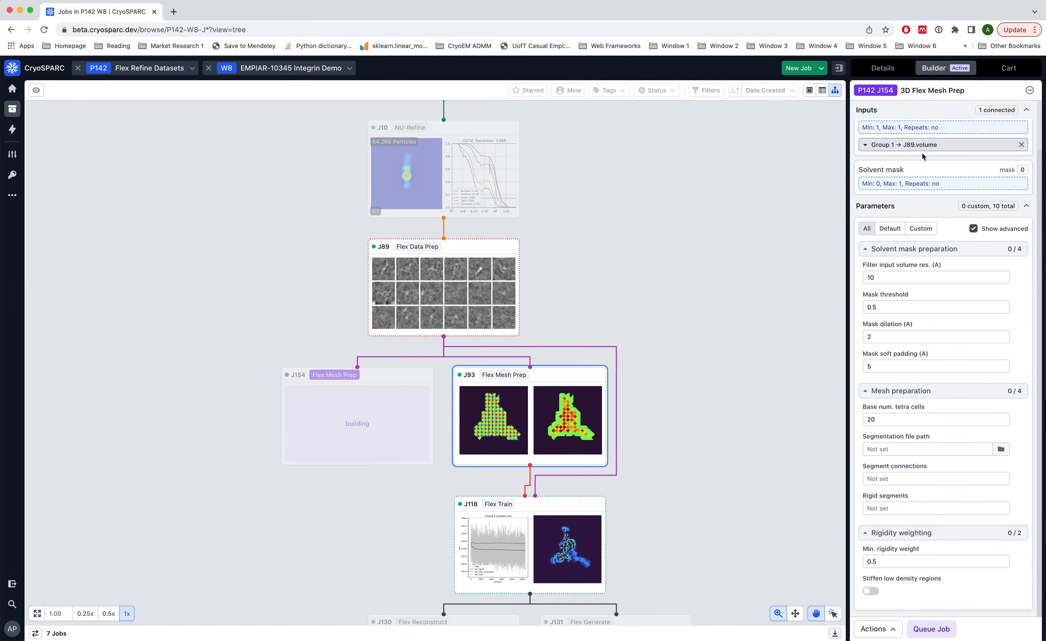
scroll(902, 196, up, 2)
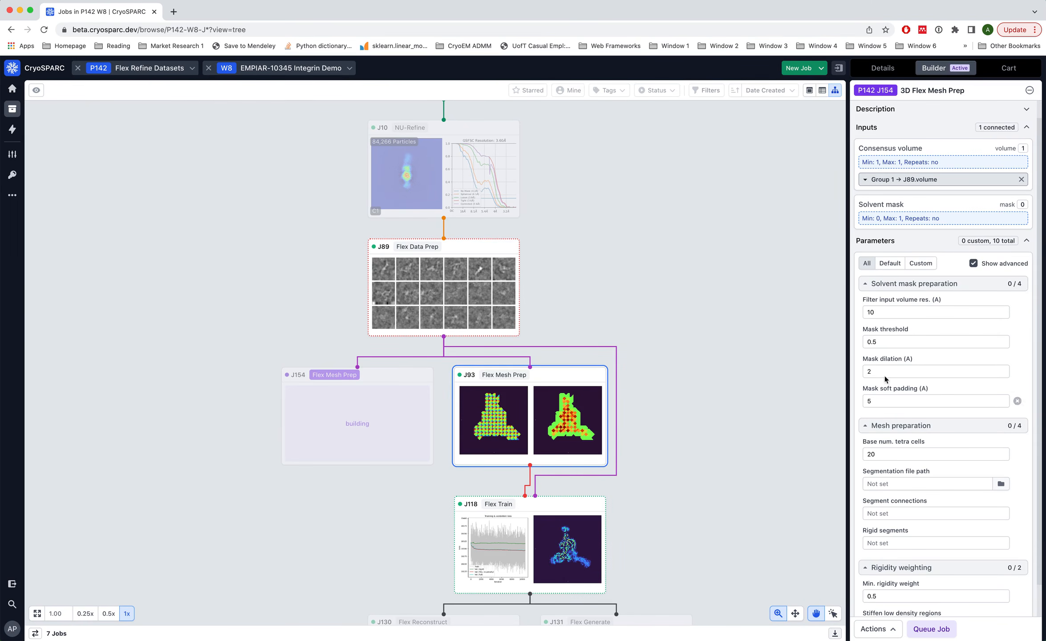
click(528, 406)
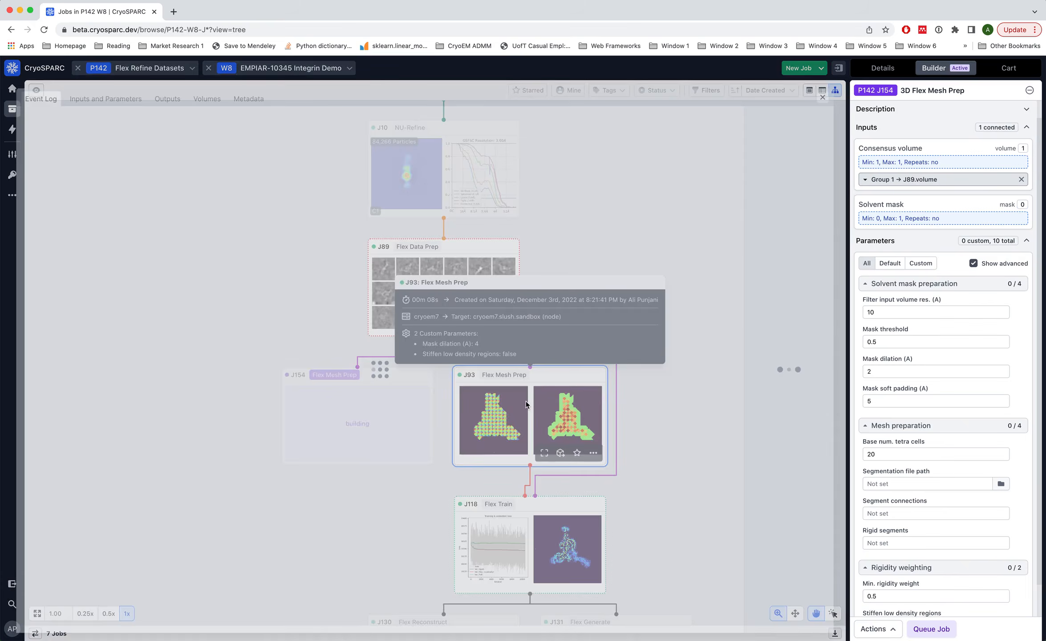
scroll(142, 453, down, 2)
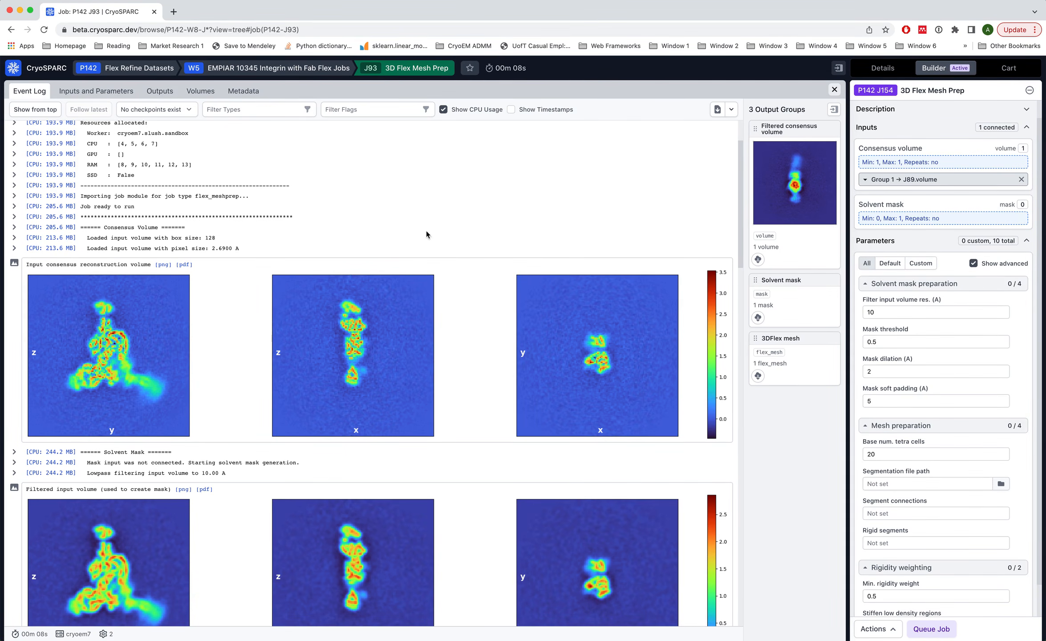
key(Escape)
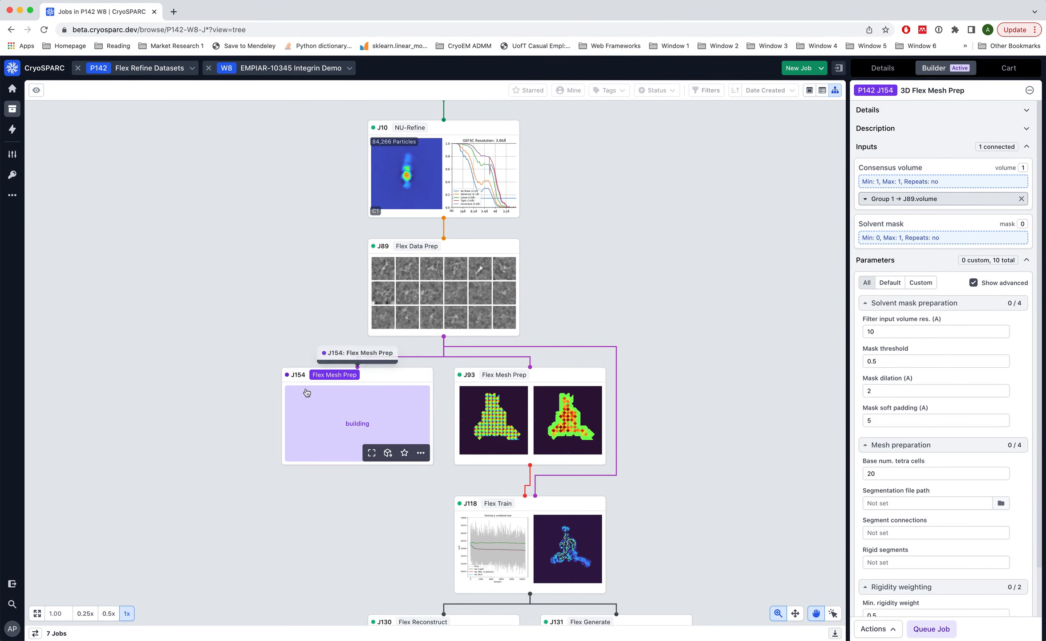
Set J154's mask dilation to 4 Å and queue the Flex Mesh Prep job on the cryoem7 node.
click(381, 412)
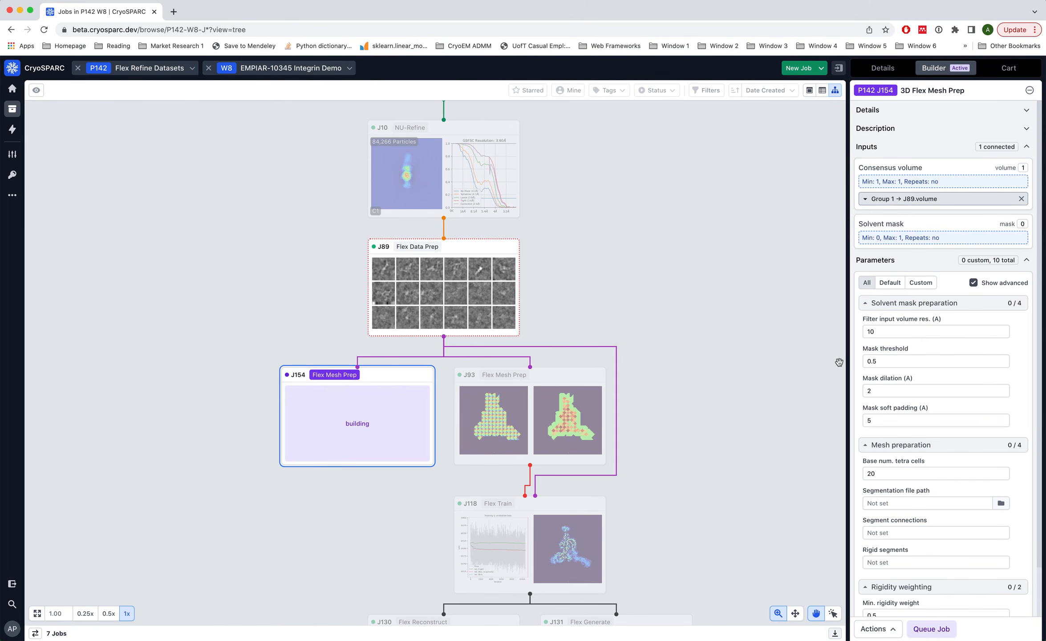
double_click(880, 390)
key(Tab)
click(931, 629)
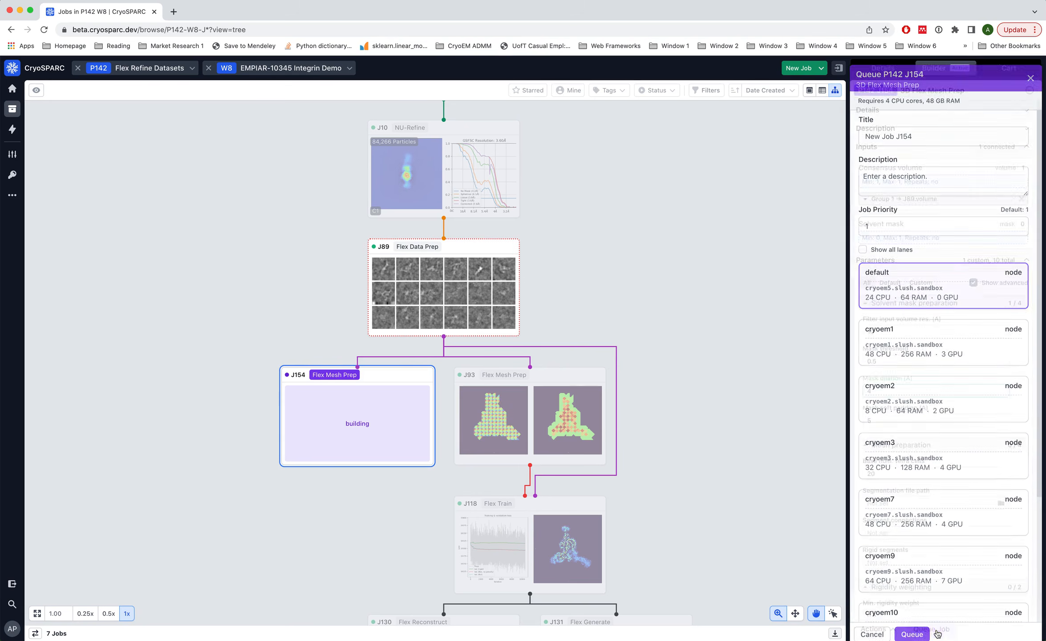
click(892, 496)
click(914, 632)
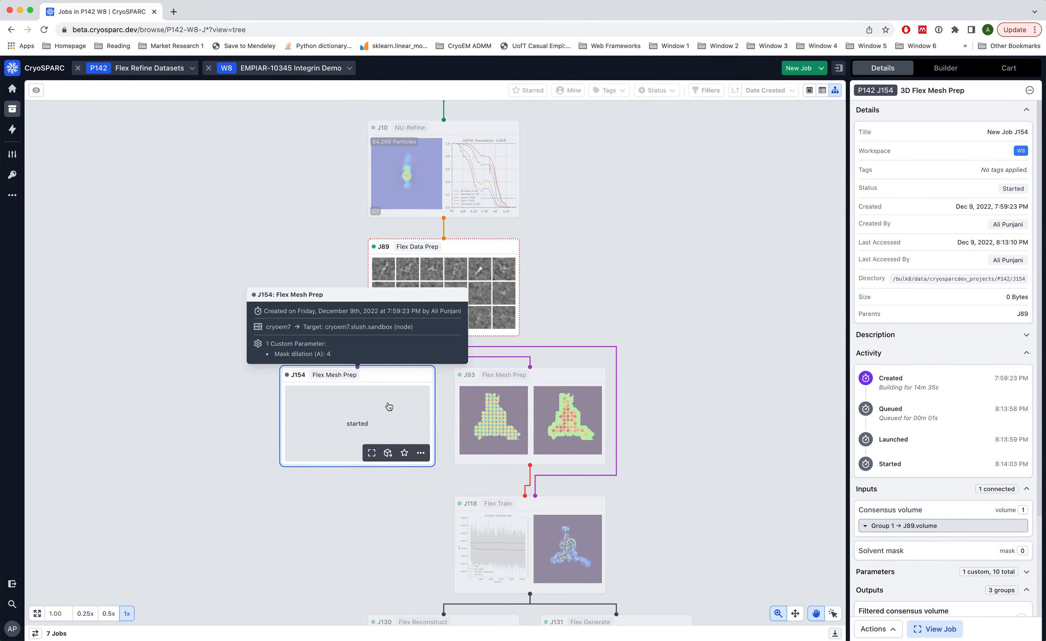
Open job J154 and choose mesh_pdb from the download options of its 3DFlex mesh output.
double_click(388, 406)
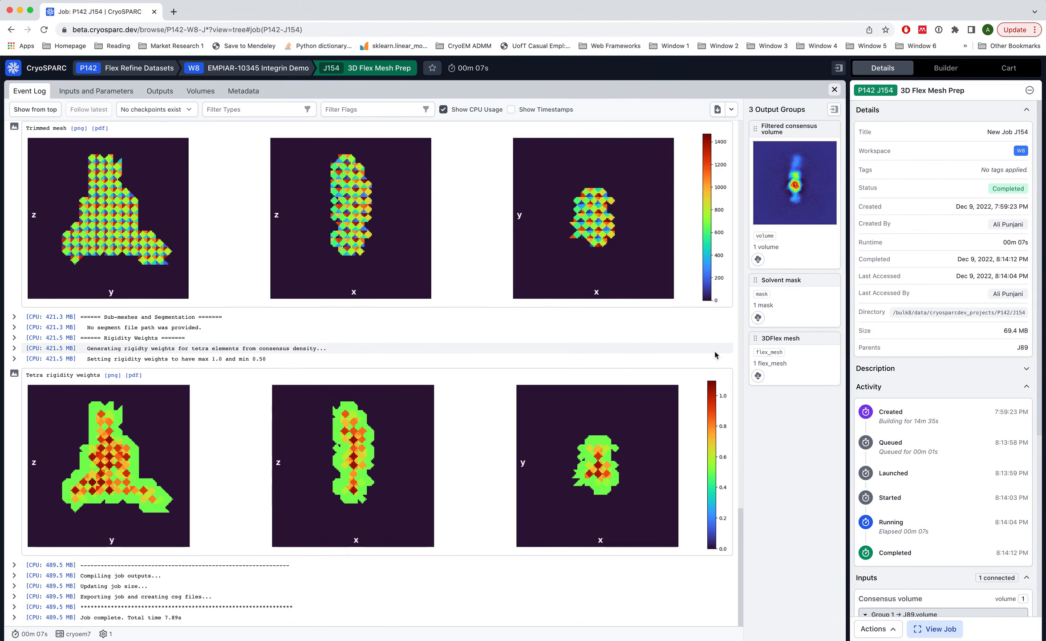
click(758, 377)
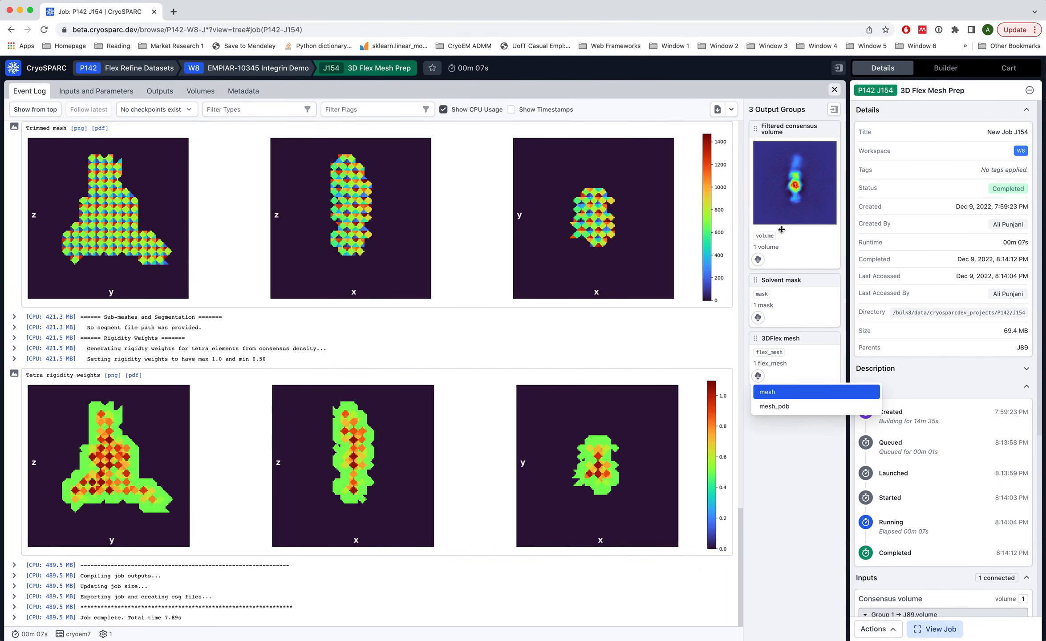
click(779, 409)
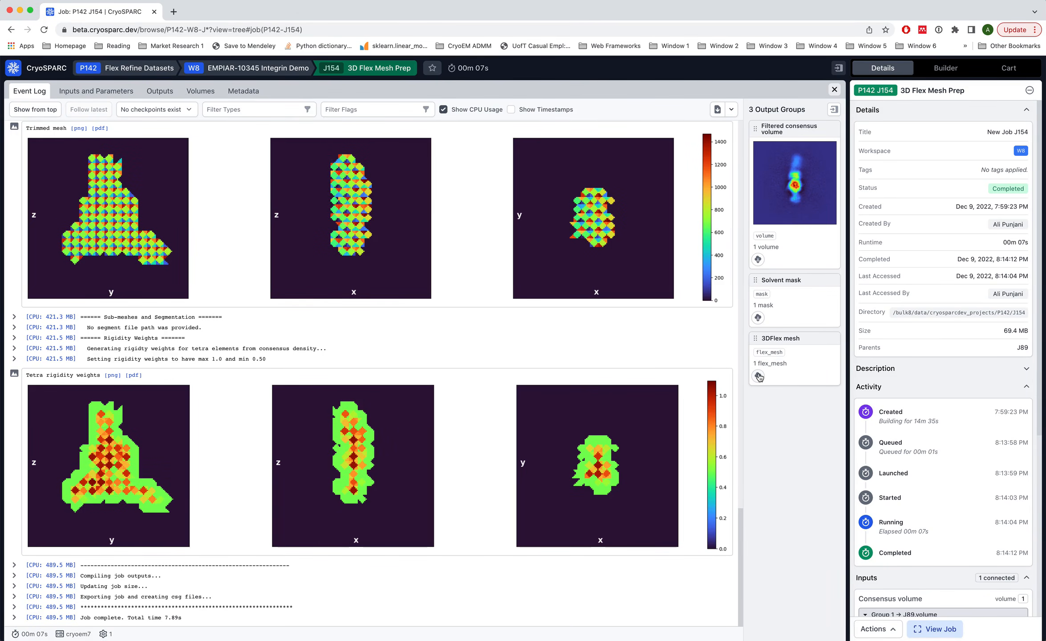
Download the map of J154's filtered consensus volume.
click(759, 377)
click(759, 259)
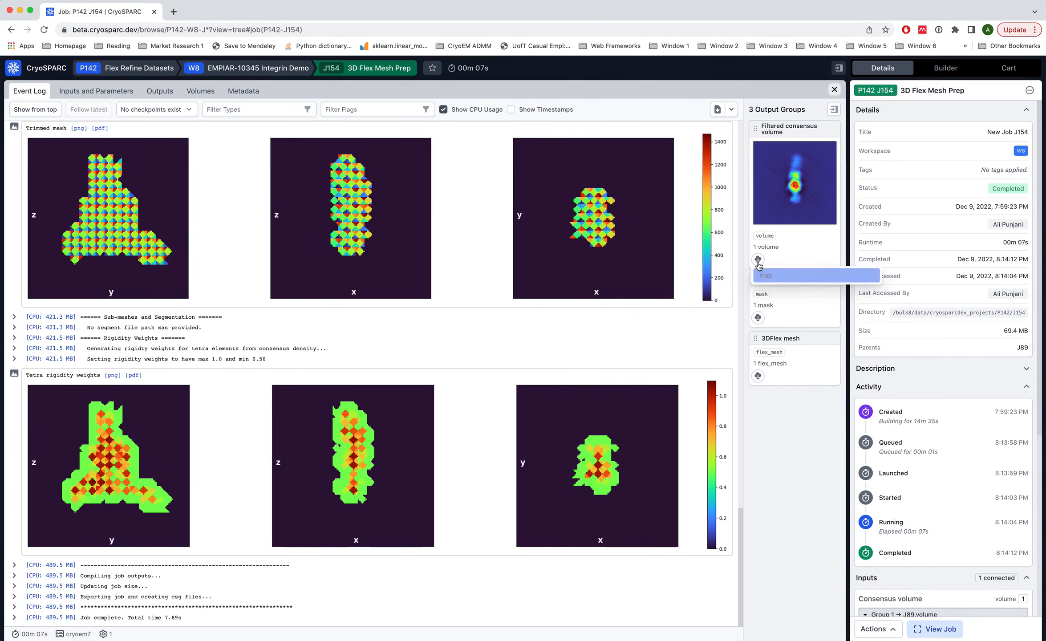
click(773, 276)
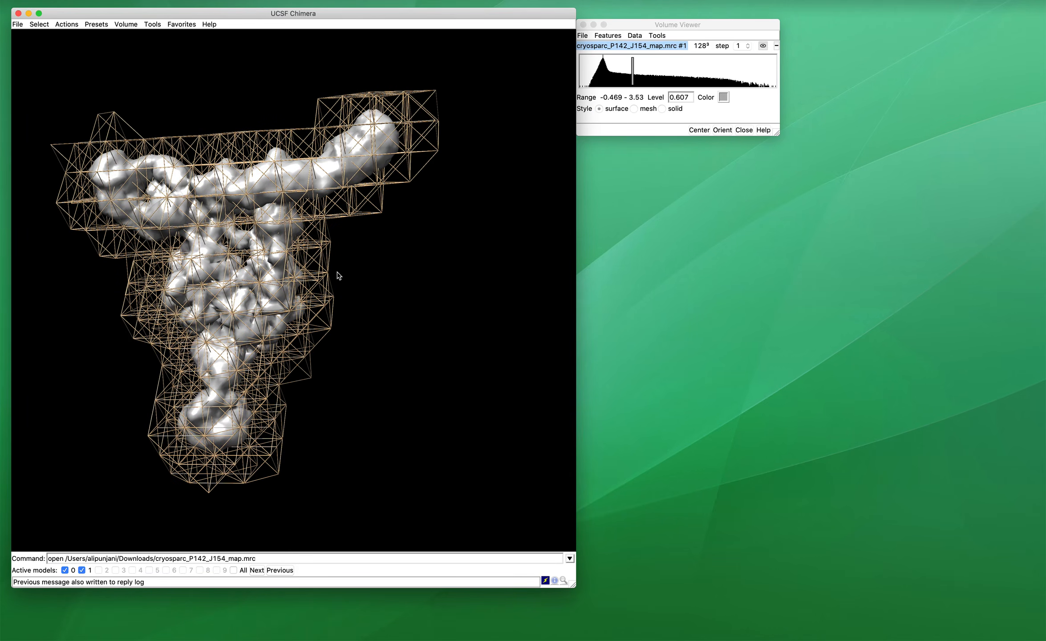
In UCSF Chimera, inspect the J154 map with its mesh and adjust the map's surface level to 0.66.
scroll(338, 272, left, 4)
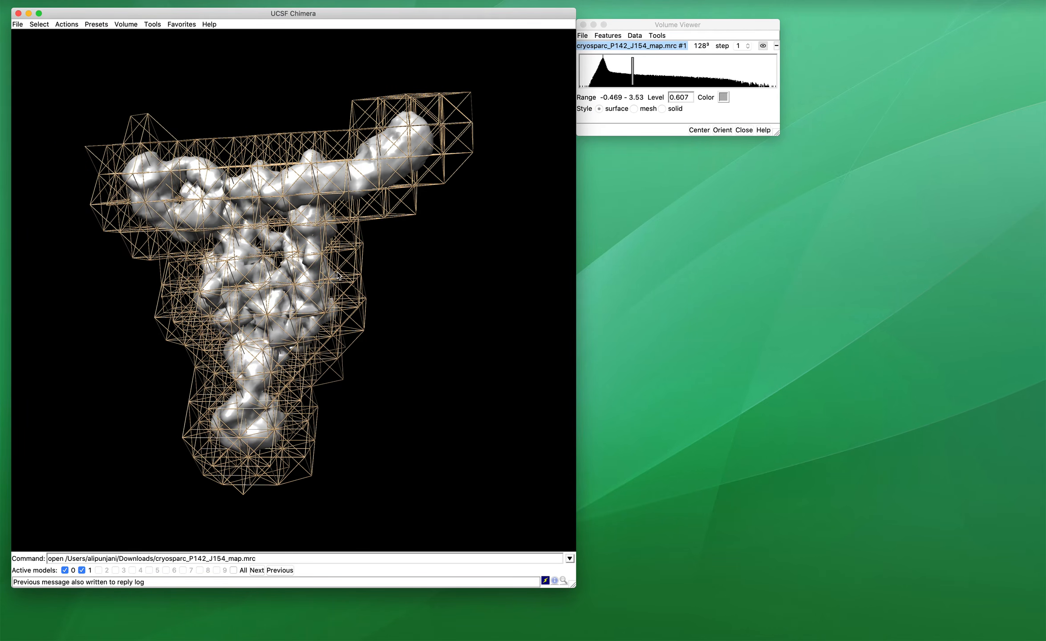
scroll(338, 272, up, 1)
scroll(338, 272, left, 8)
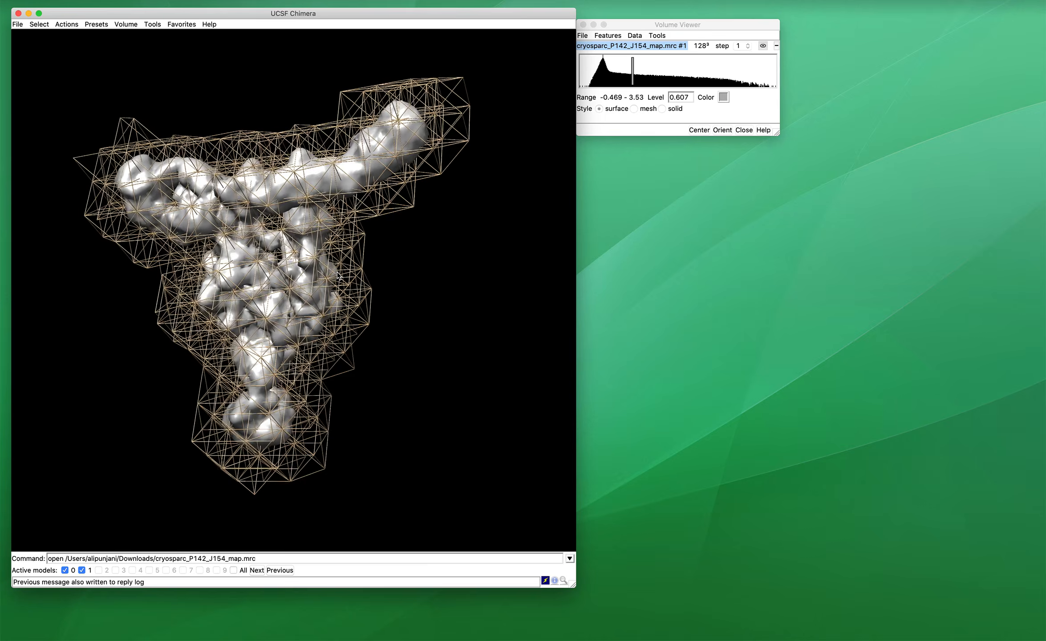
scroll(337, 272, left, 5)
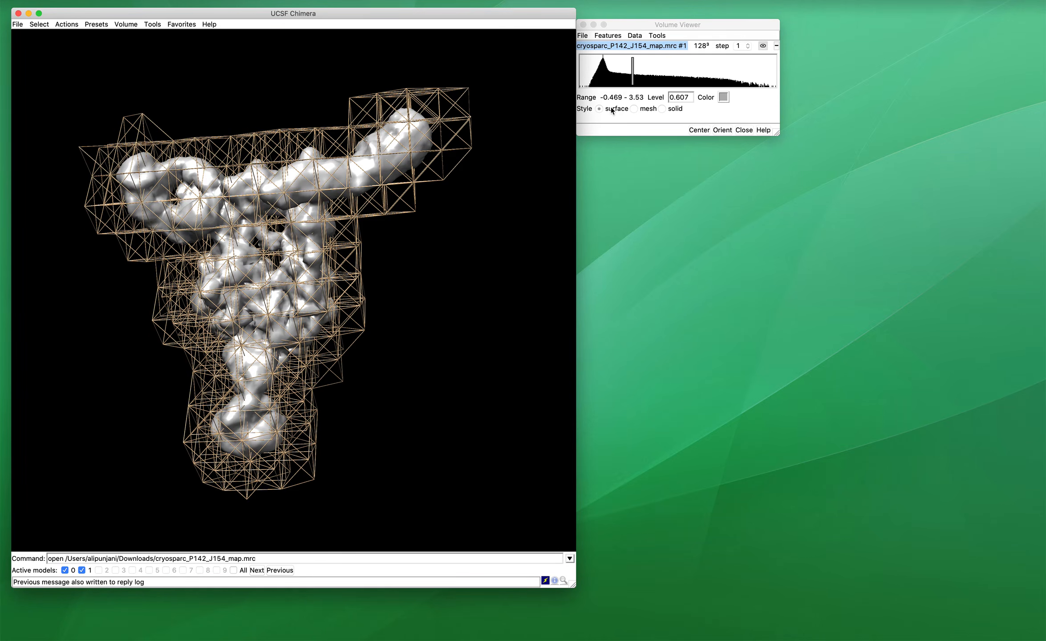
mouse_move(633, 73)
mouse_down()
mouse_move(670, 74)
mouse_move(638, 74)
mouse_up()
click(385, 150)
drag(386, 150, 432, 186)
scroll(373, 178, up, 5)
scroll(368, 193, down, 3)
scroll(424, 192, down, 2)
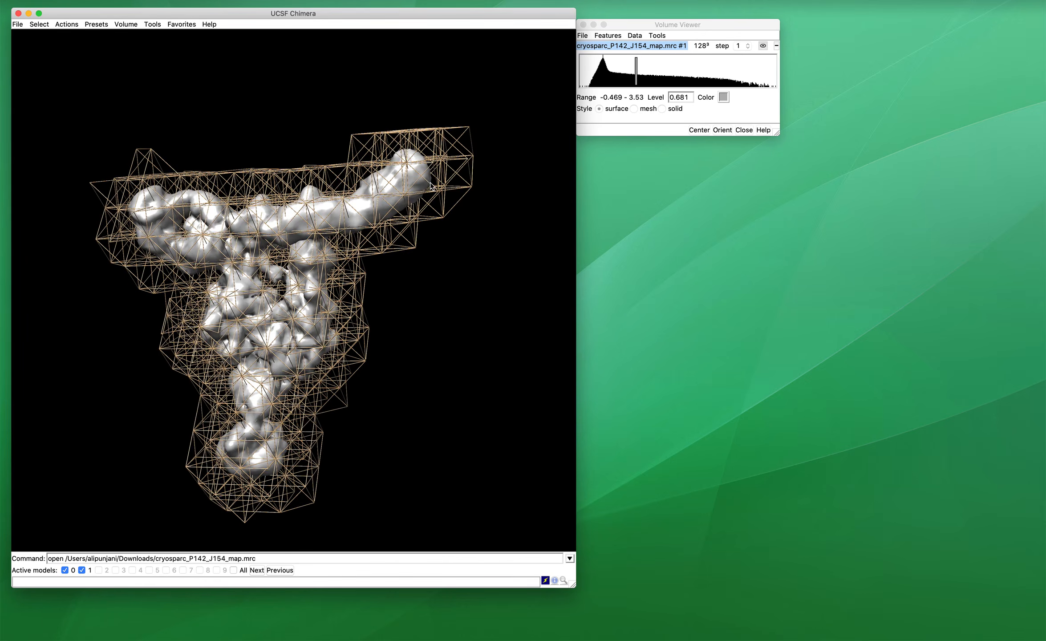
click(636, 67)
mouse_move(636, 67)
mouse_down()
mouse_move(679, 74)
mouse_move(635, 75)
mouse_up()
Examine from several sides how the flex mesh fits around the density map and its separate domains.
click(258, 274)
scroll(258, 273, left, 10)
scroll(258, 273, right, 5)
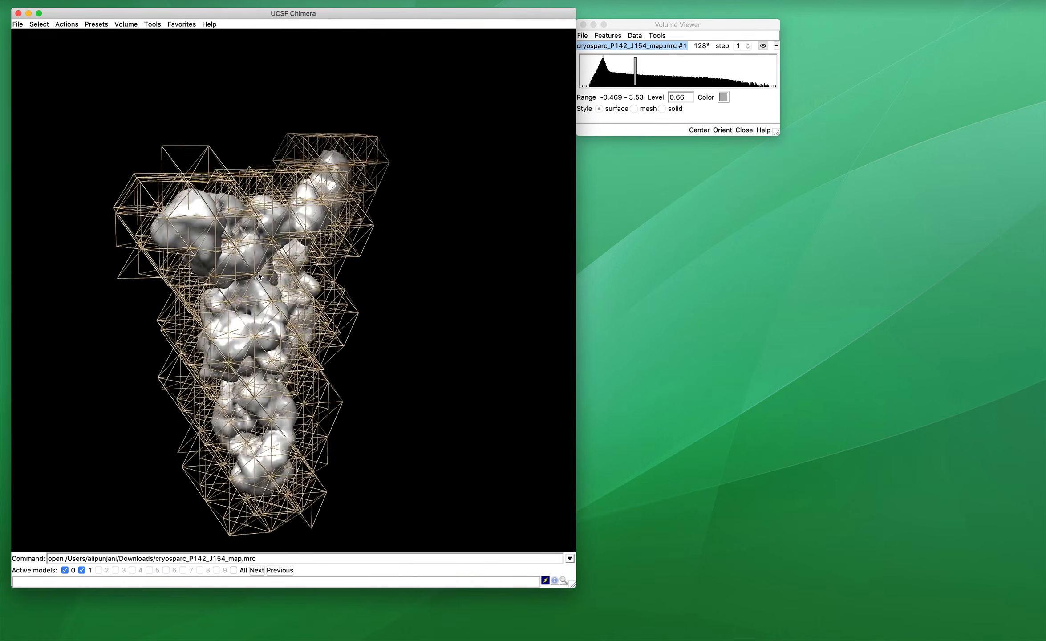
scroll(258, 276, right, 10)
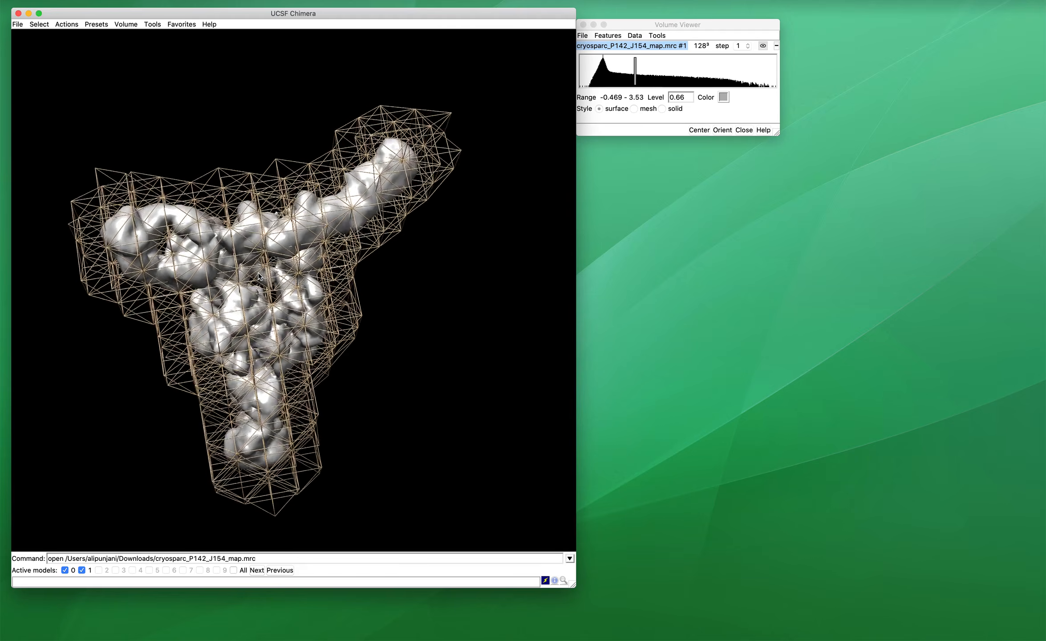
scroll(258, 274, down, 10)
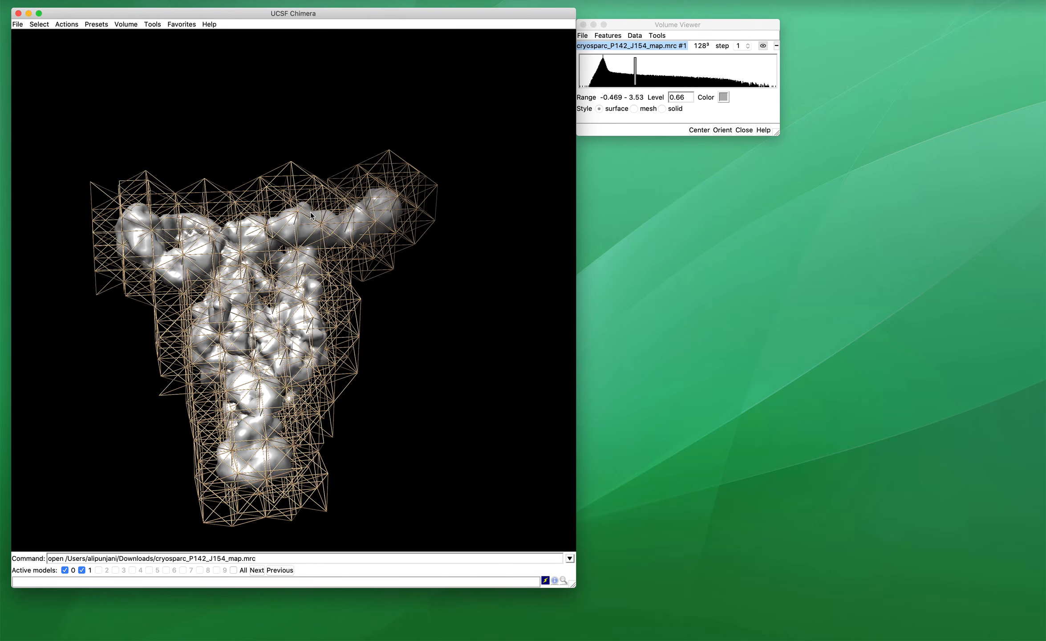
scroll(348, 332, right, 10)
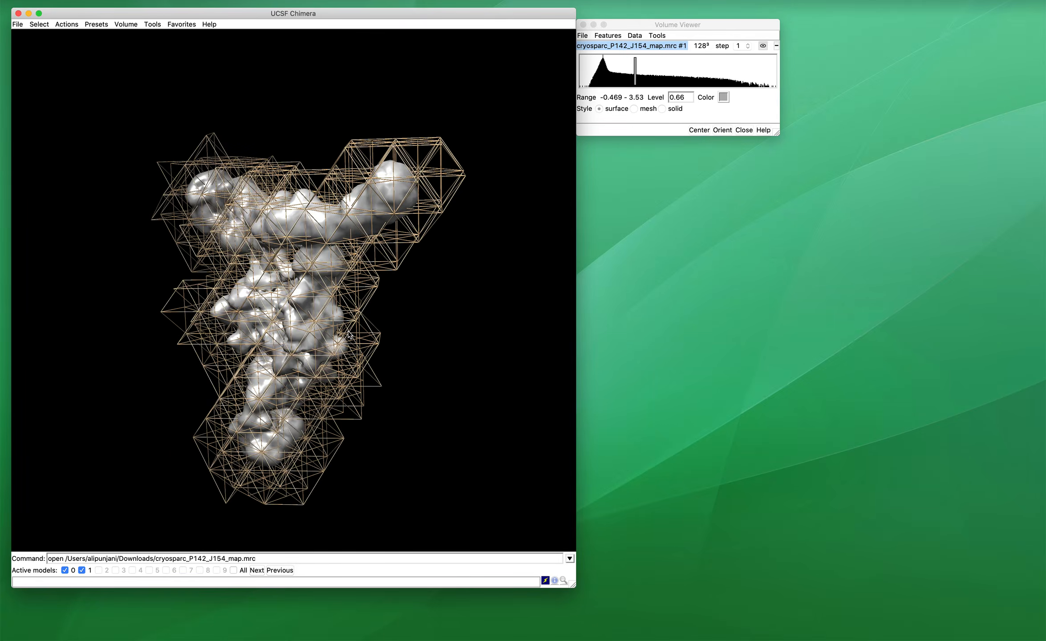
scroll(350, 335, right, 10)
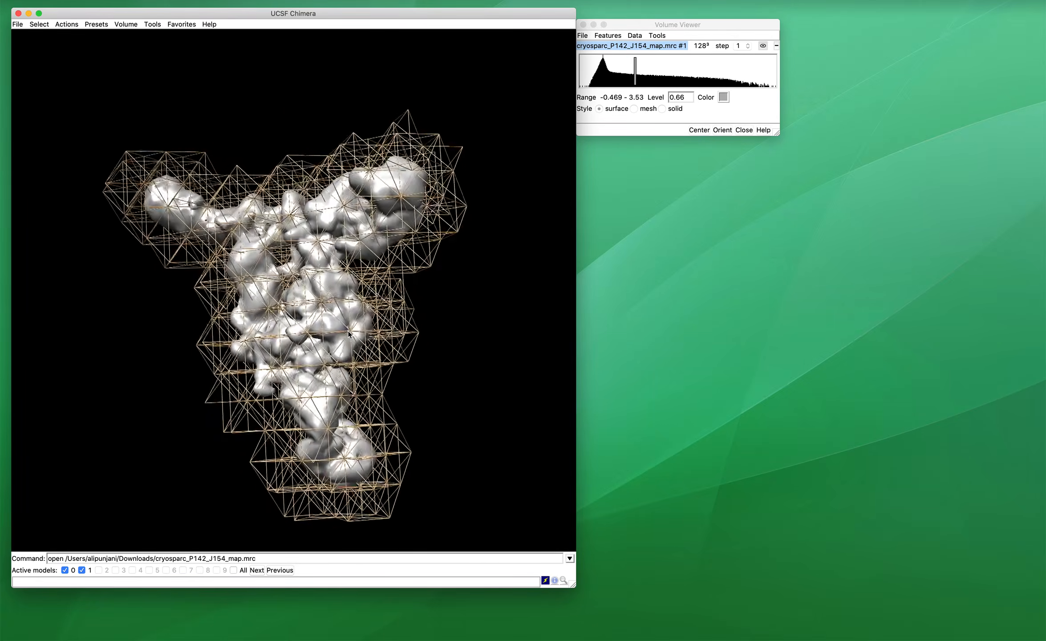
scroll(349, 335, right, 10)
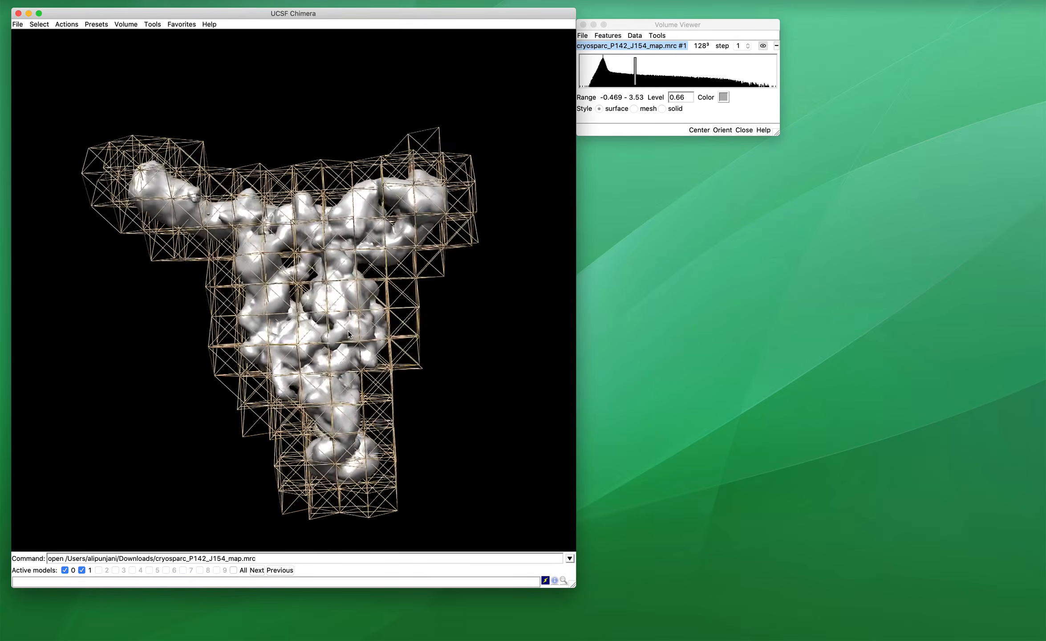
scroll(349, 335, up, 10)
scroll(348, 335, down, 3)
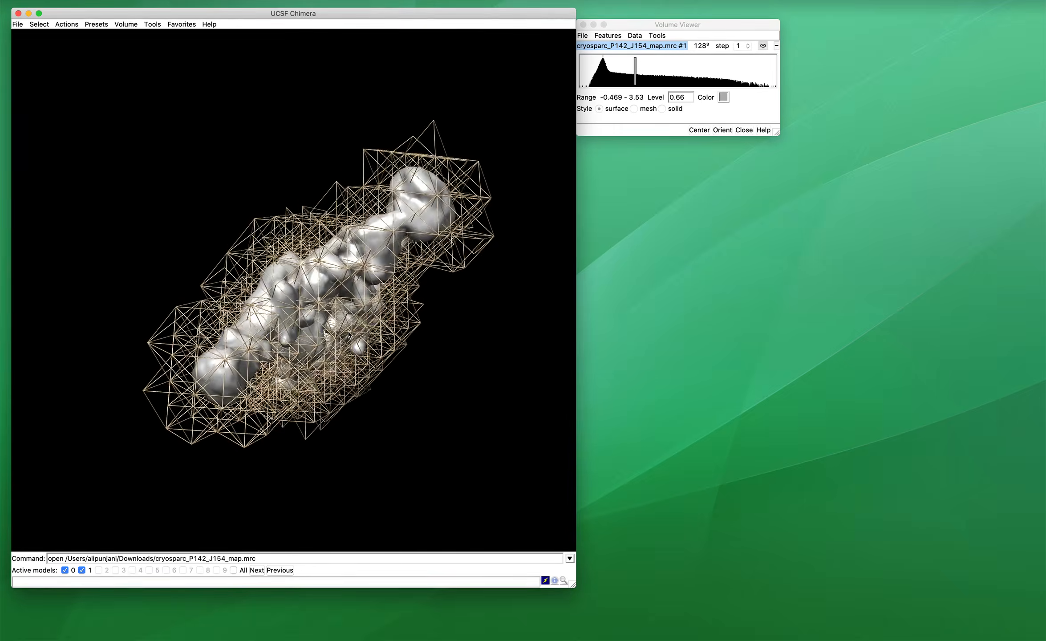
scroll(349, 335, down, 8)
scroll(348, 335, left, 10)
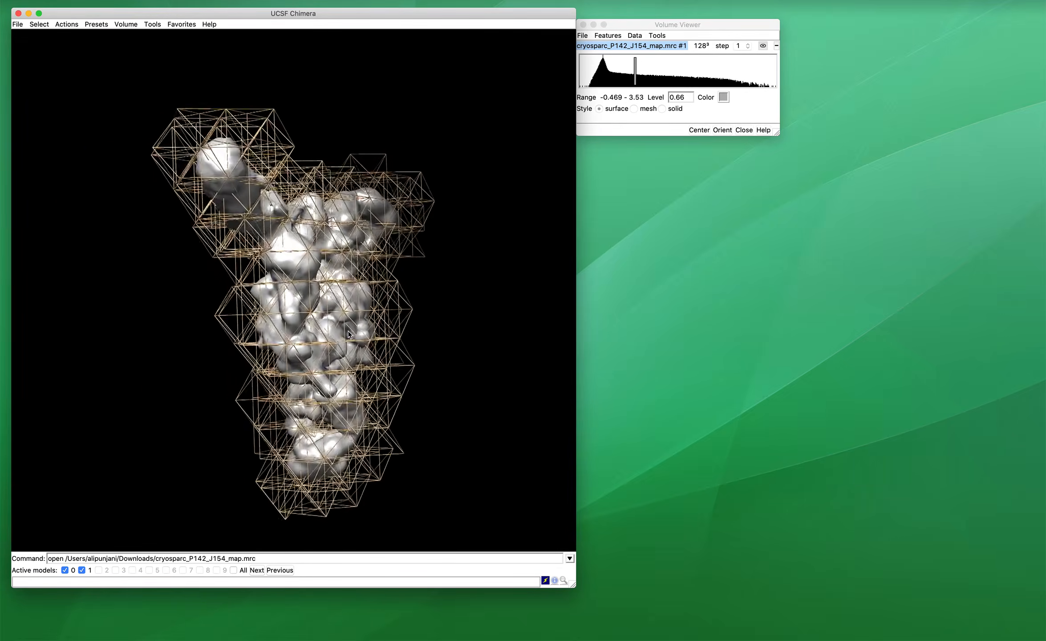
scroll(349, 335, left, 15)
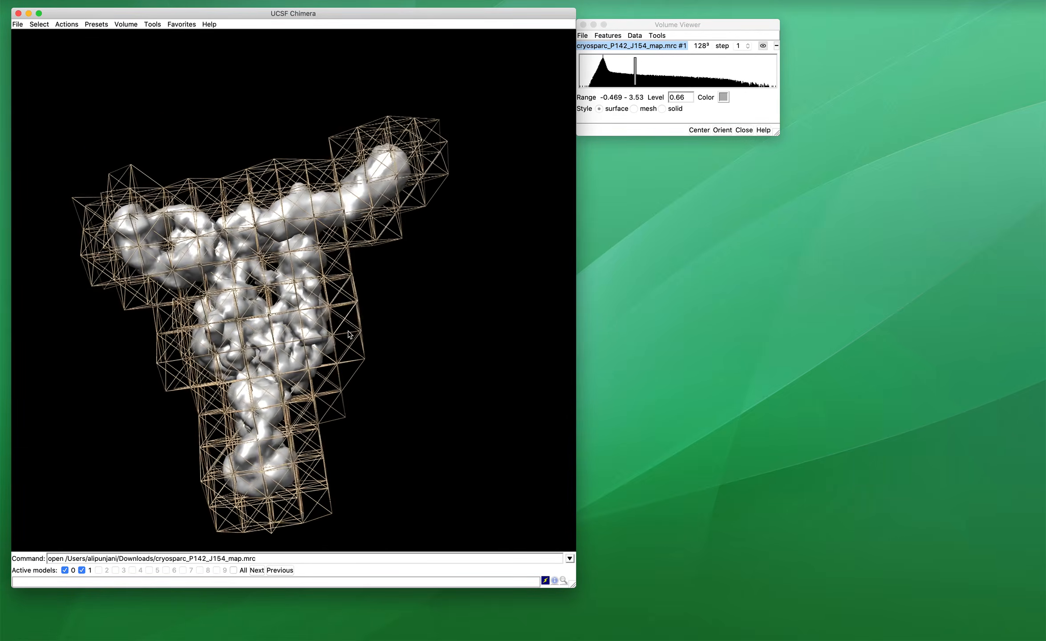
scroll(349, 335, left, 5)
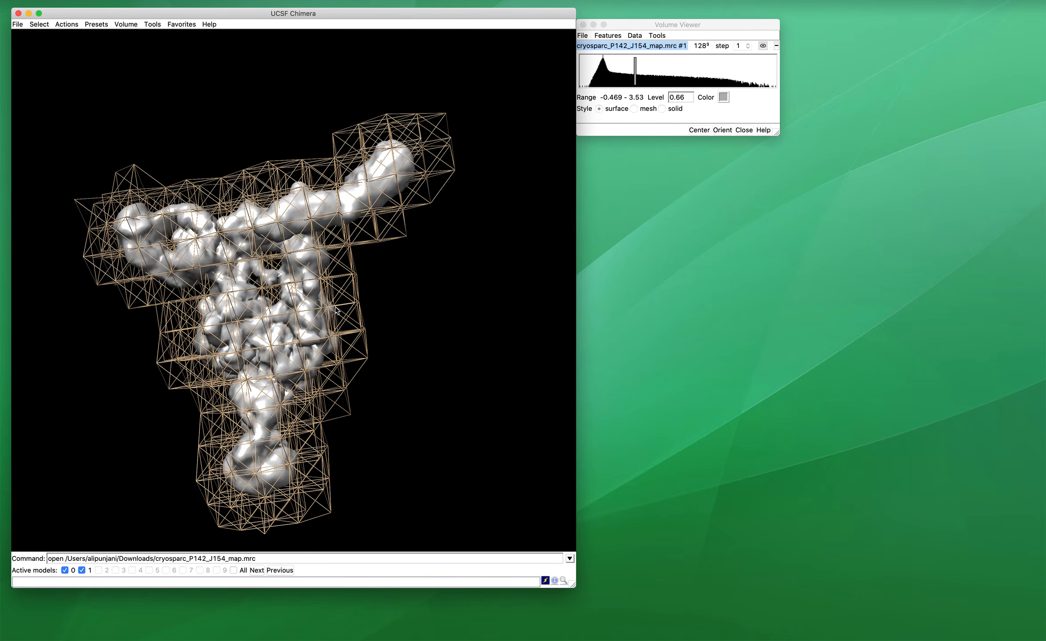
scroll(330, 297, left, 8)
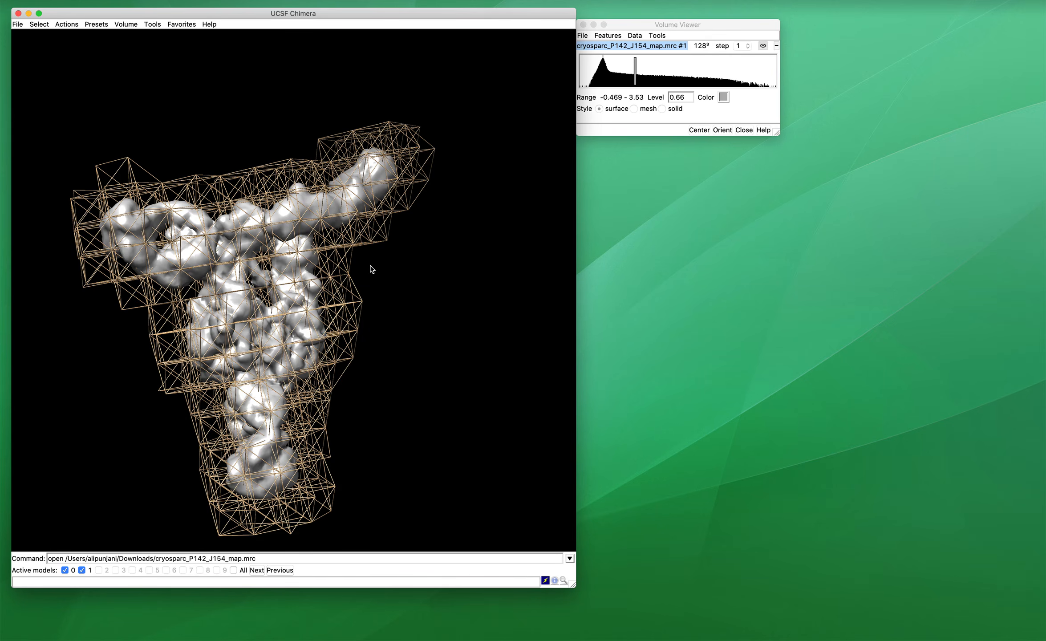
scroll(373, 269, right, 5)
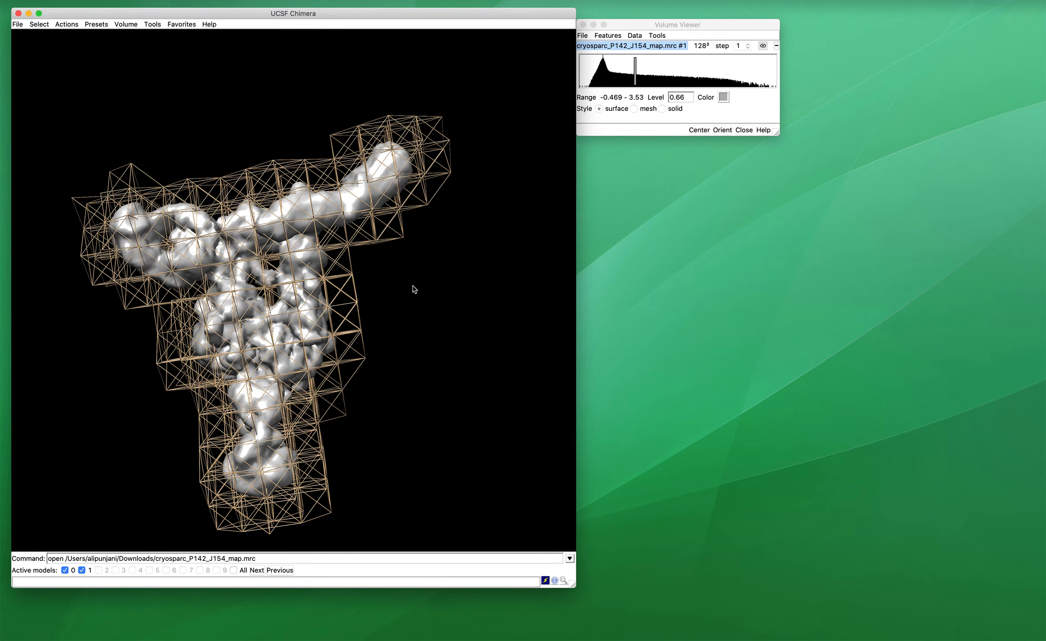
Switch back to CryoSPARC, search the job types for "3d flex" and create a 3D Flex Training job.
key(ctrl+Right)
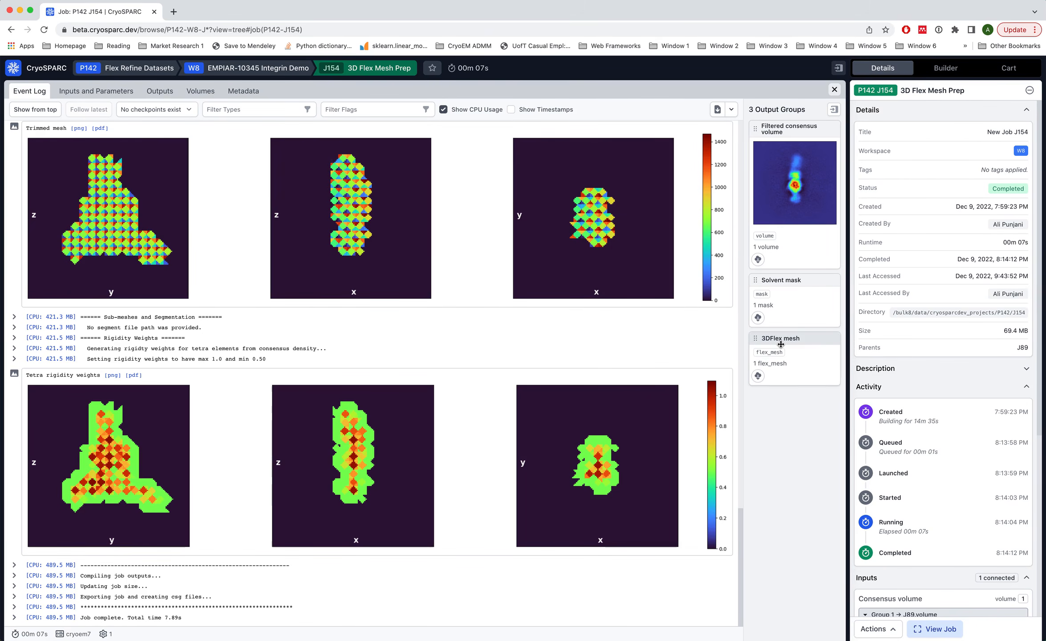
click(946, 68)
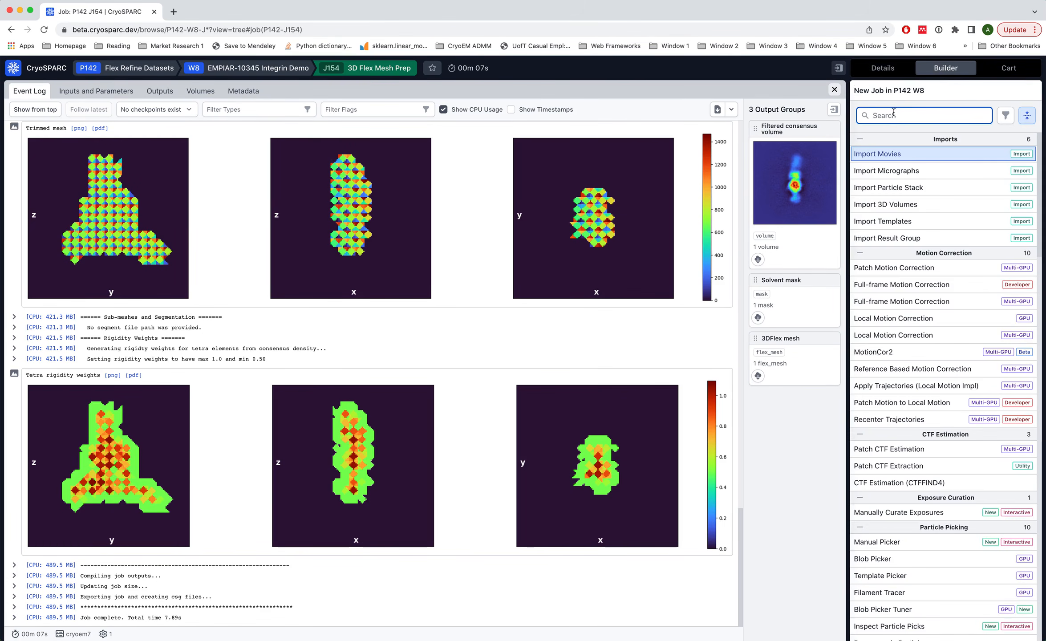
text(3d flex)
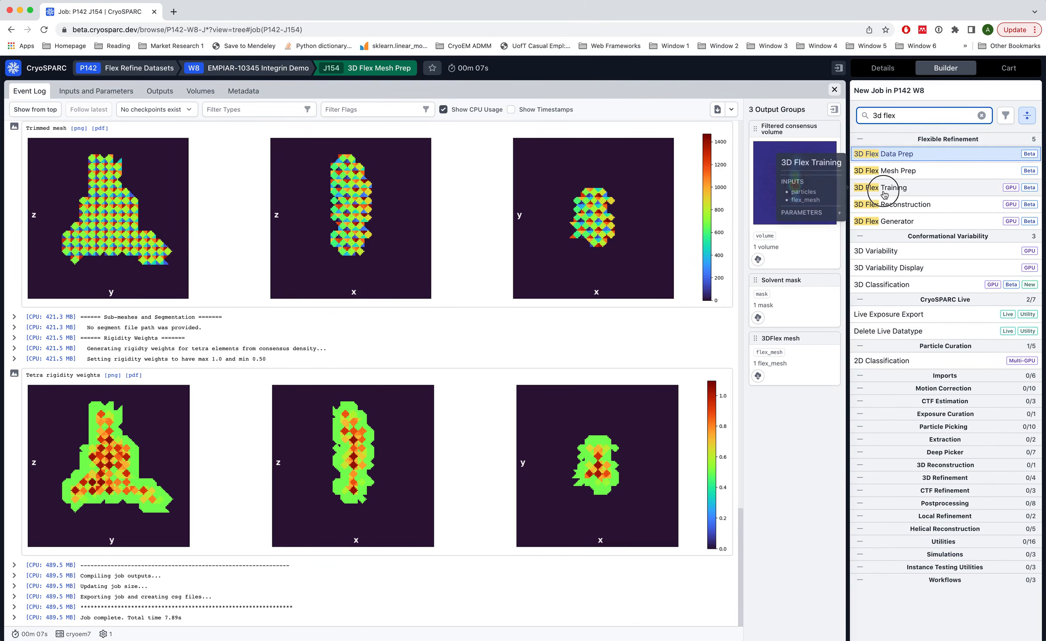
click(873, 193)
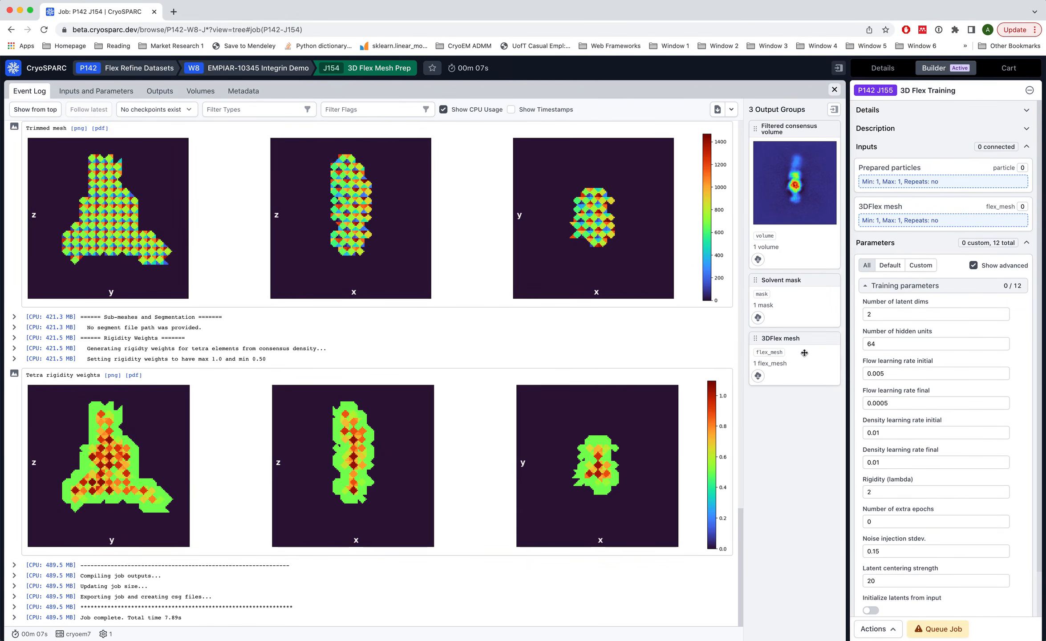
Connect J154's 3DFlex mesh and J89's prepared particles to the inputs of training job J155.
drag(800, 341, 884, 208)
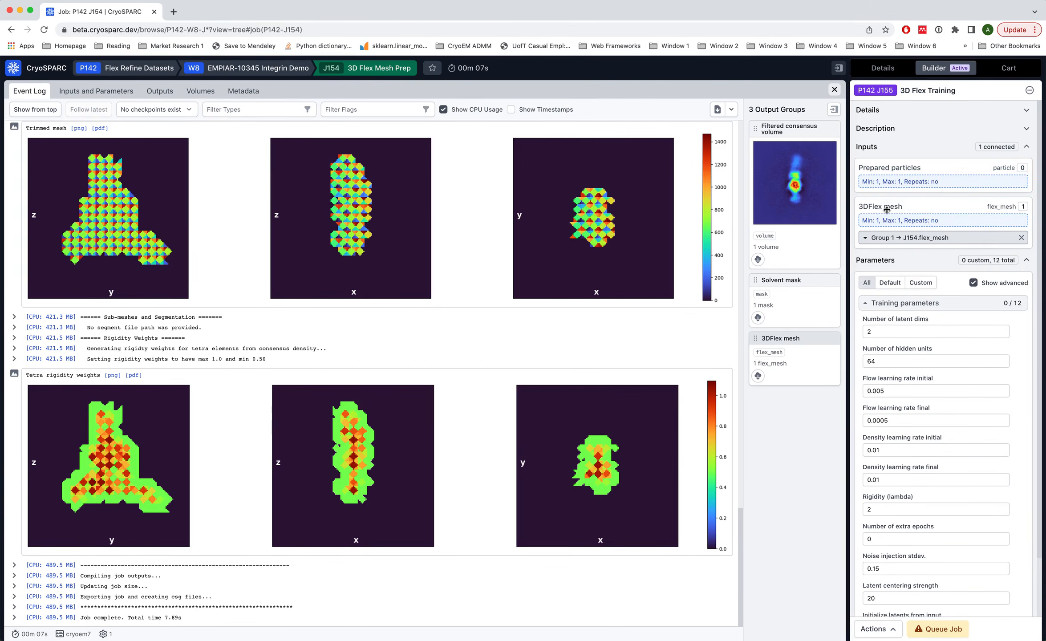
click(834, 89)
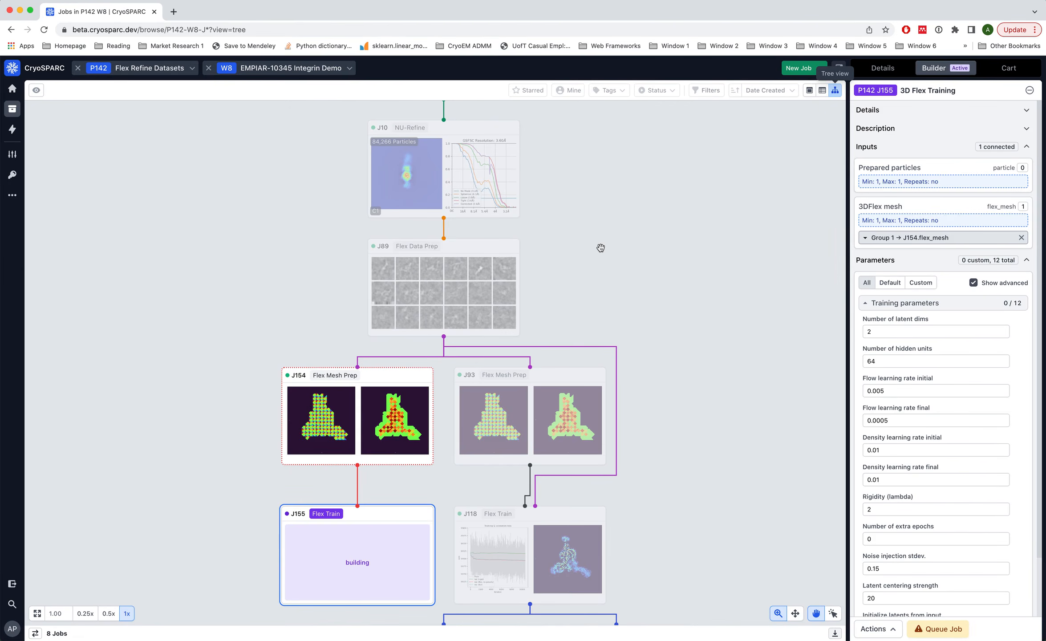
click(454, 301)
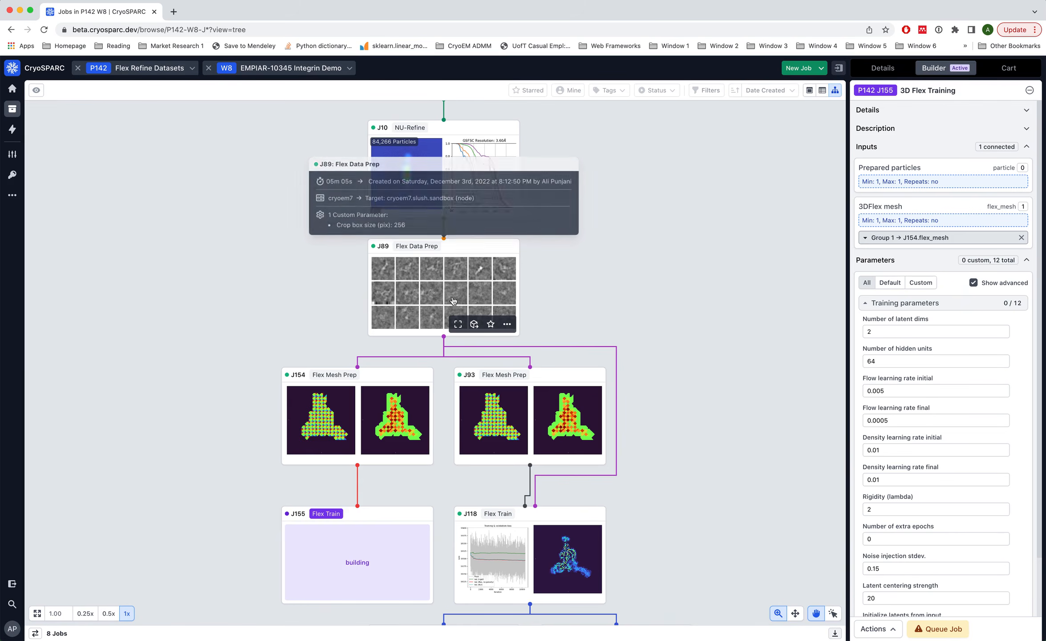
click(453, 301)
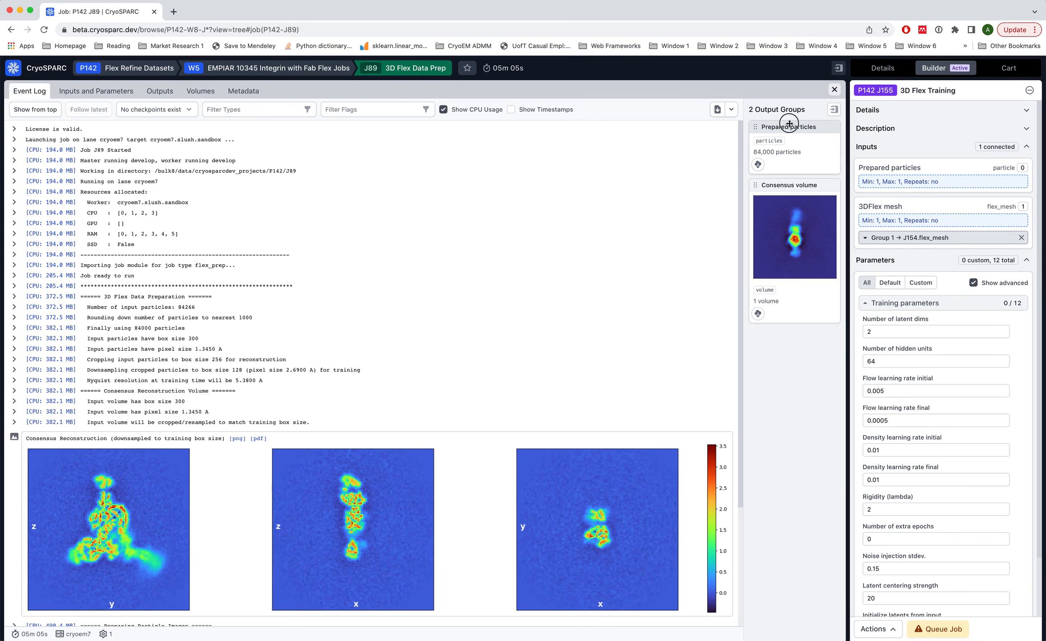
drag(791, 127, 868, 176)
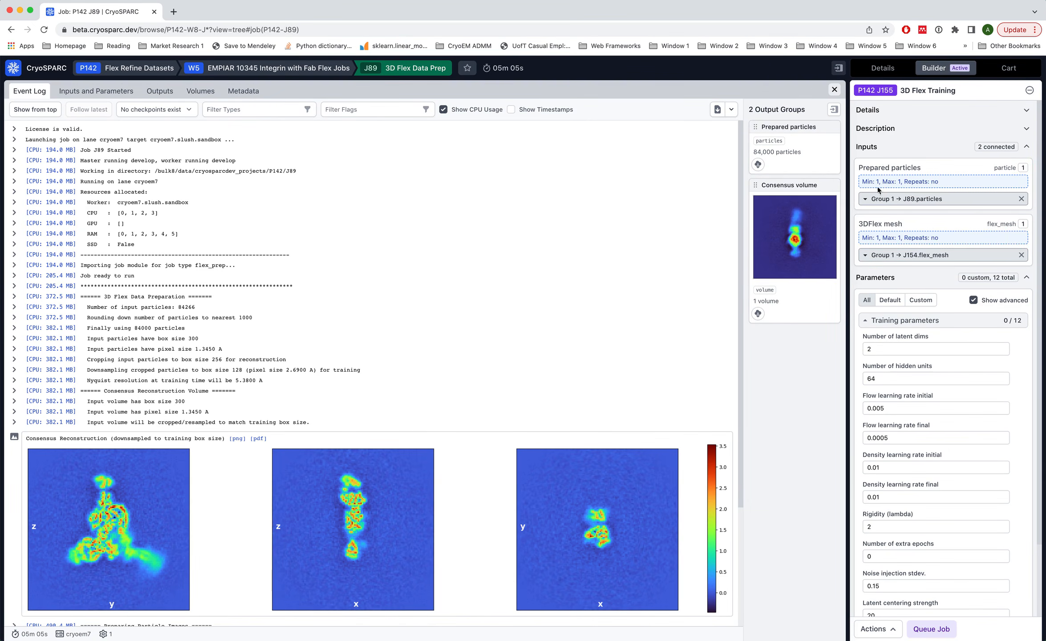
Expand J155's prepared particles group, highlight its blob_train and blob_train_ctf slots, and collapse the group again.
click(866, 201)
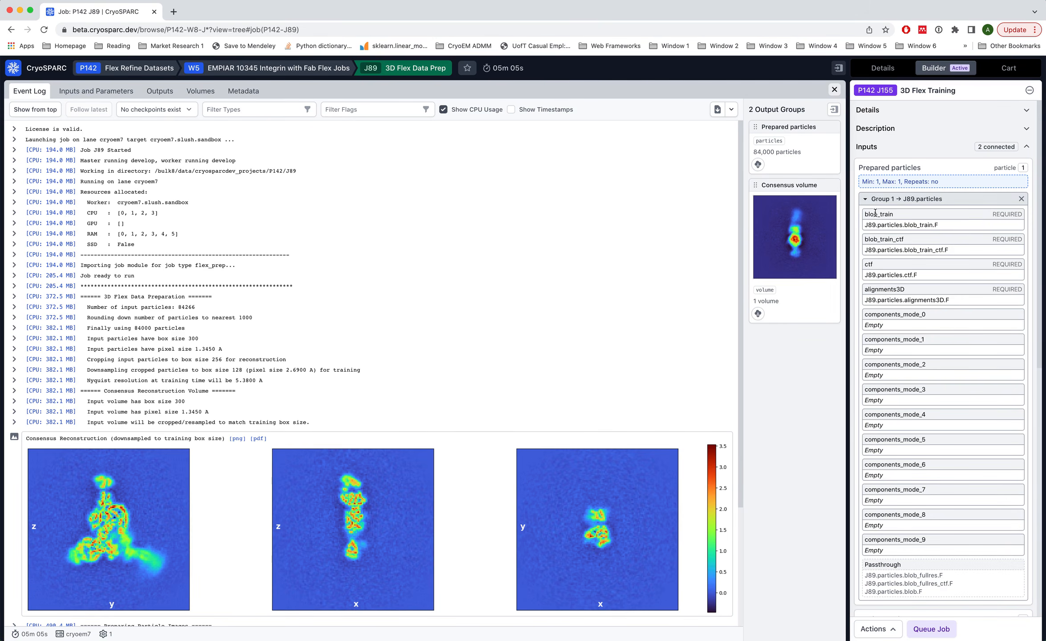
drag(865, 214, 936, 225)
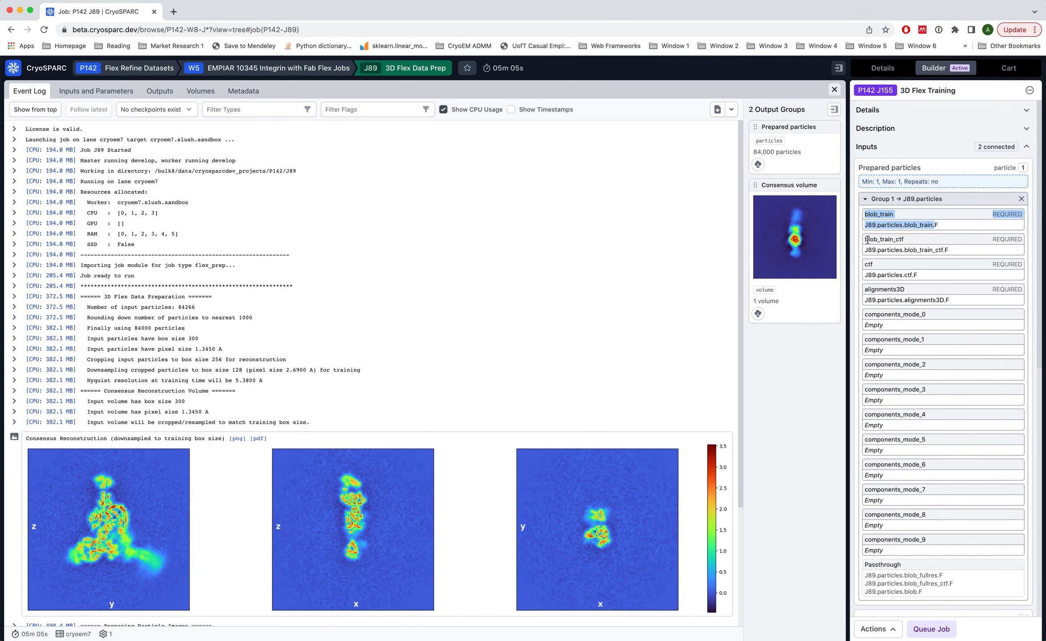
drag(868, 240, 957, 250)
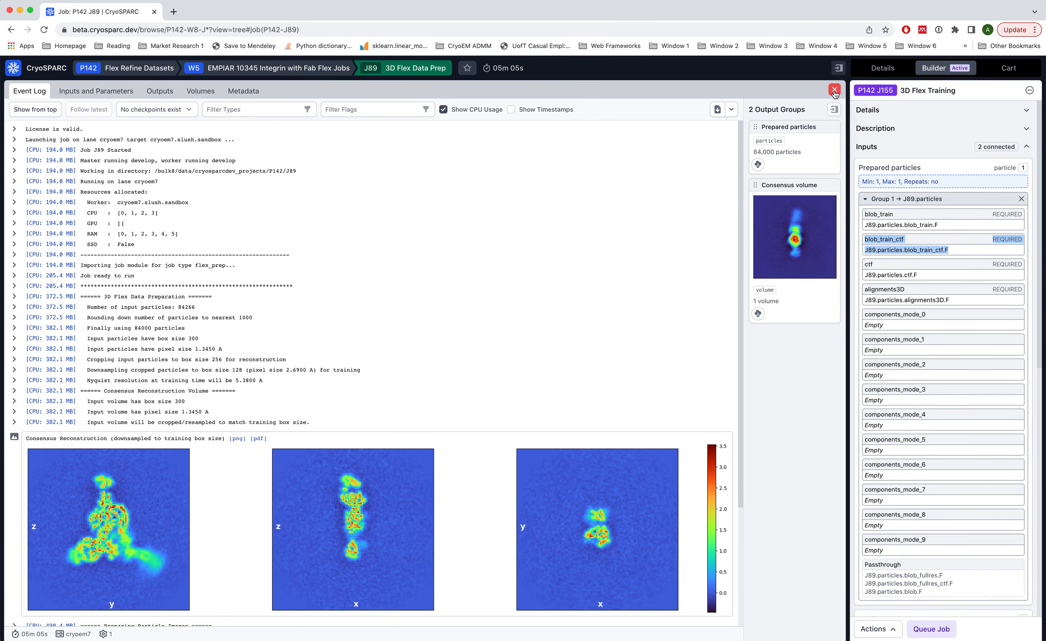
click(866, 199)
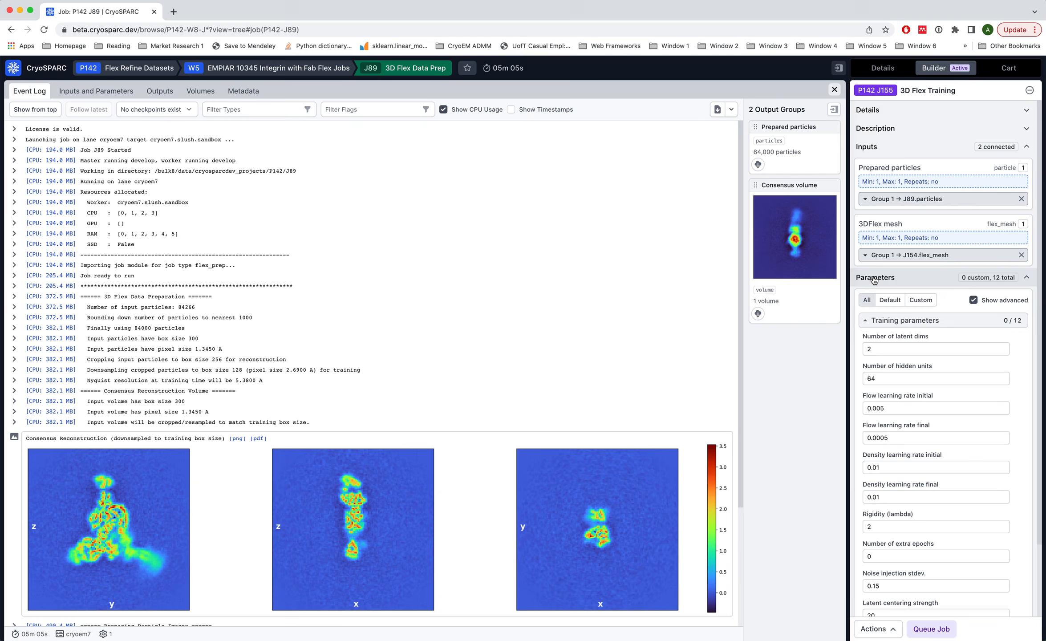
Return to the workspace tree, open the finished Flex Train job J118 and show its event log from the top.
click(834, 90)
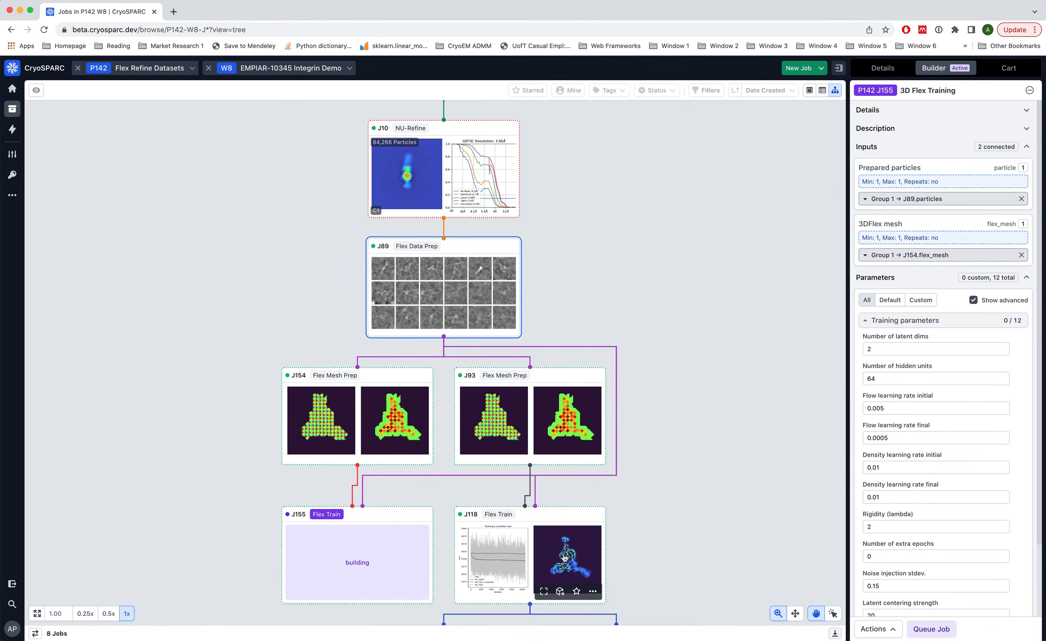
mouse_move(472, 530)
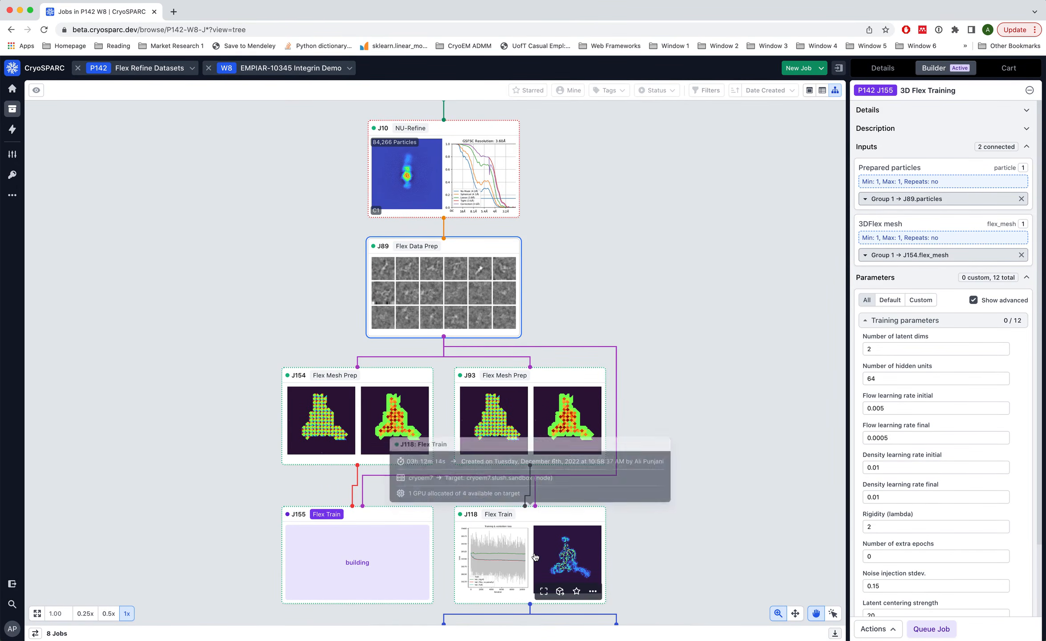
click(493, 583)
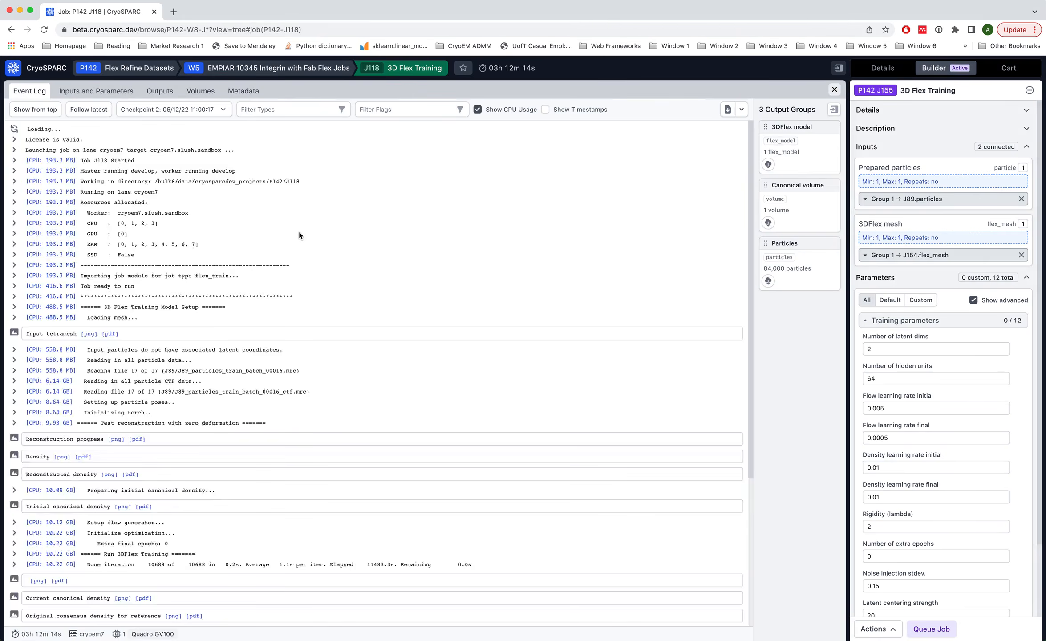
click(34, 113)
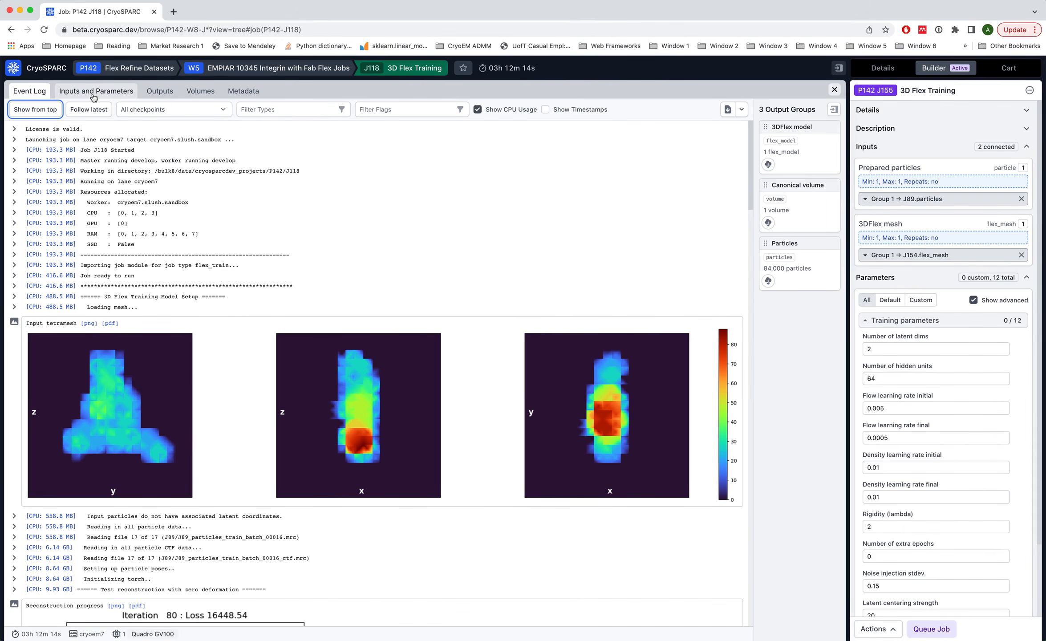
Return from job J118 to the workspace tree and delete the unqueued 3D Flex Training job J155.
click(895, 348)
drag(895, 347, 863, 346)
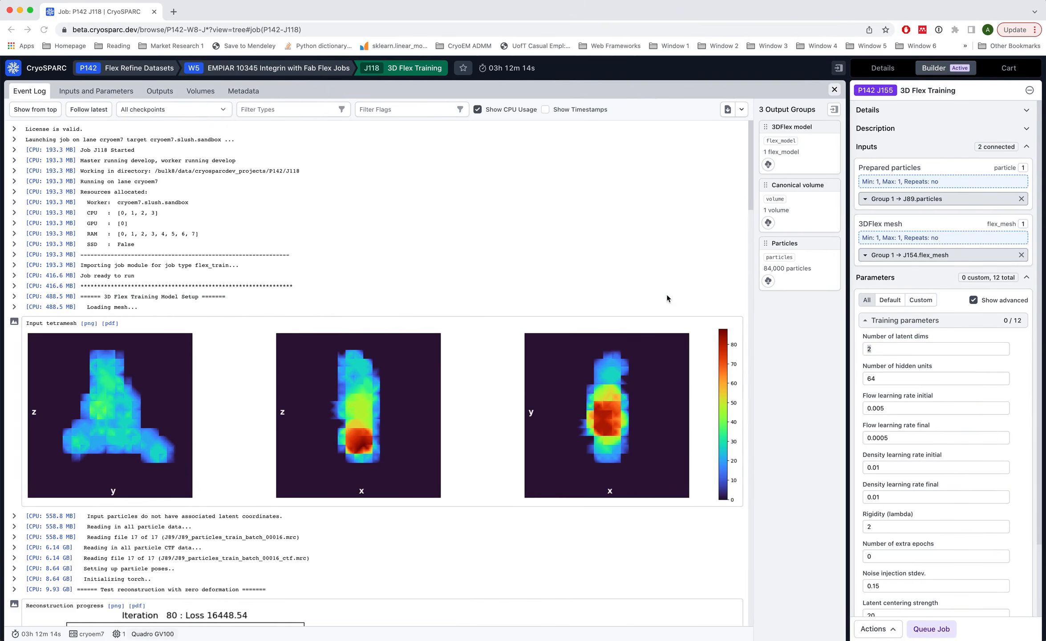
key(Escape)
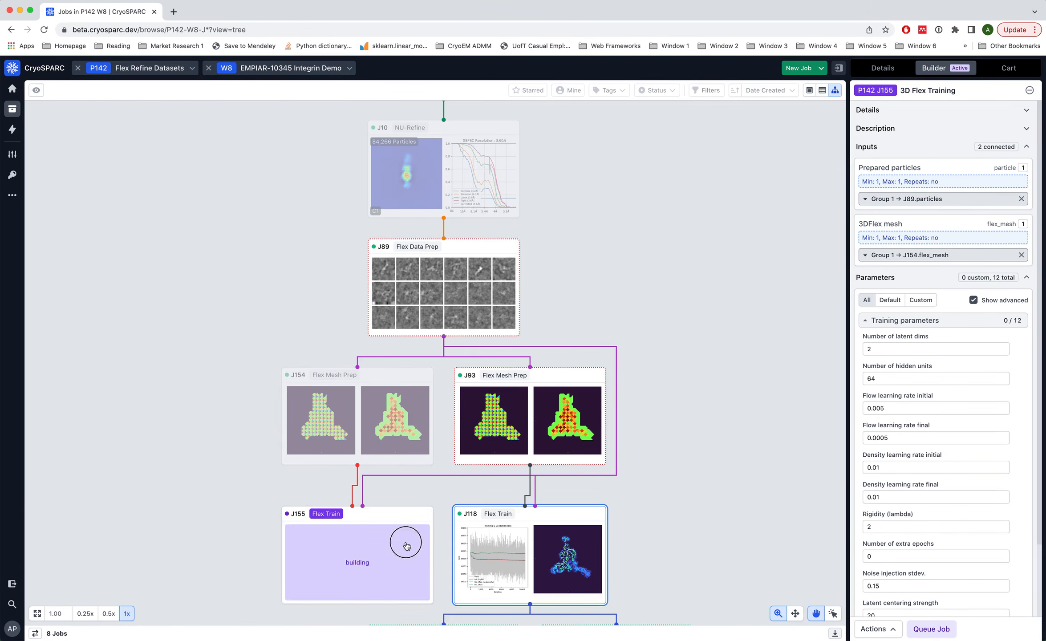
right_click(407, 545)
click(428, 486)
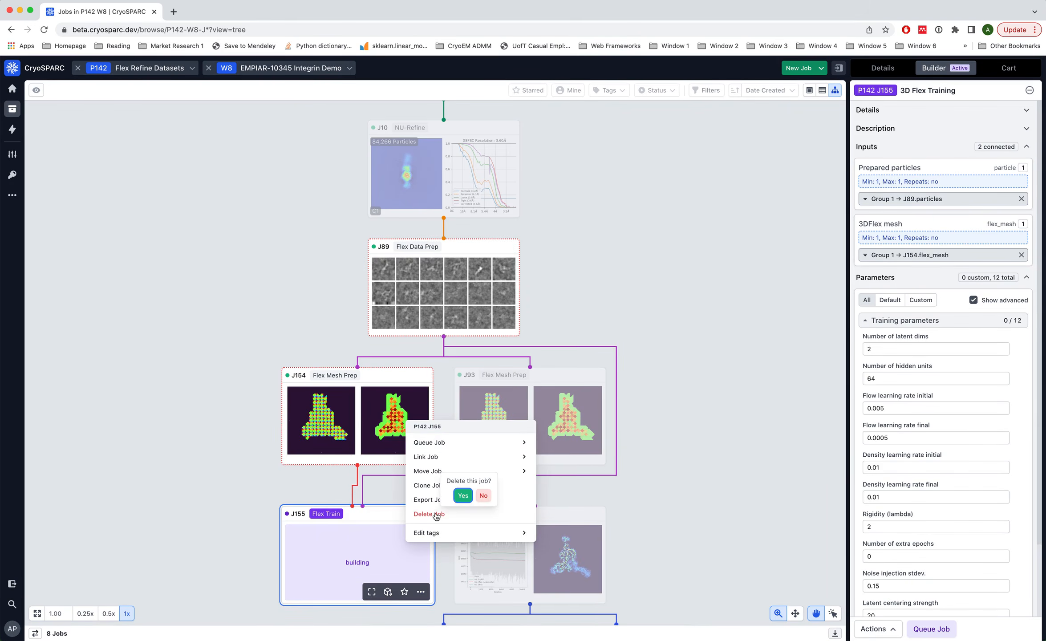
click(463, 495)
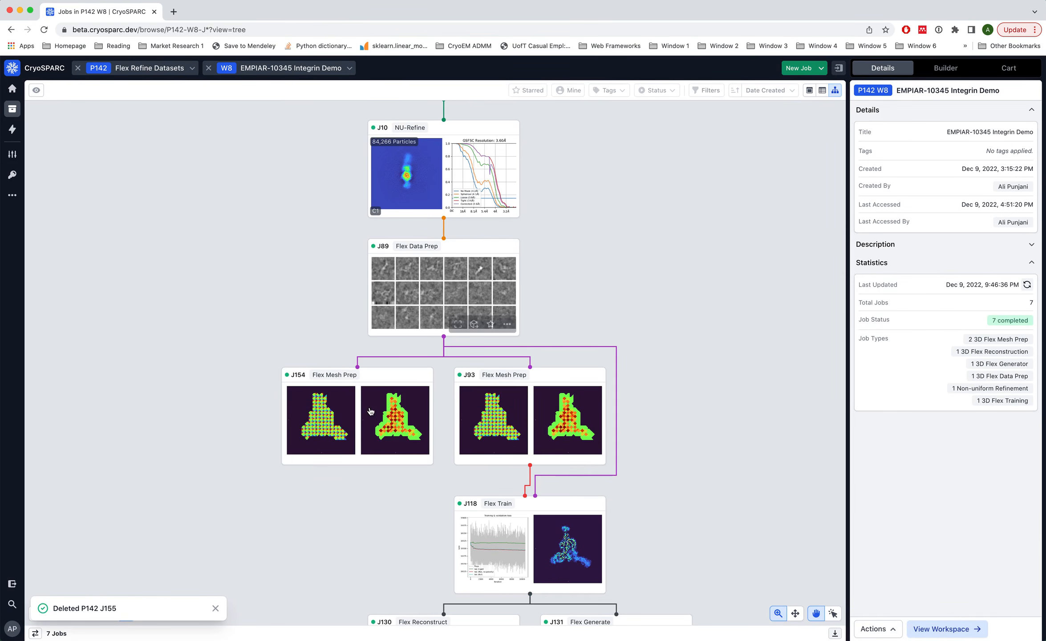
Open the Flex Mesh Prep job J154 and examine the trimmed mesh and rigidity weight plots near the end of its event log.
click(369, 412)
key(space)
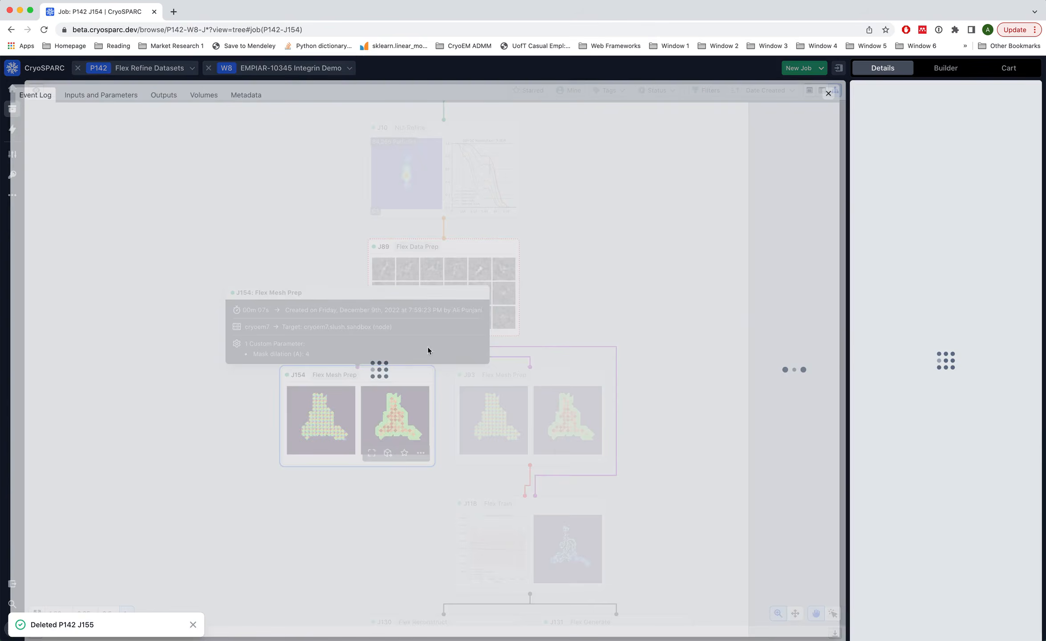
scroll(640, 420, down, 20)
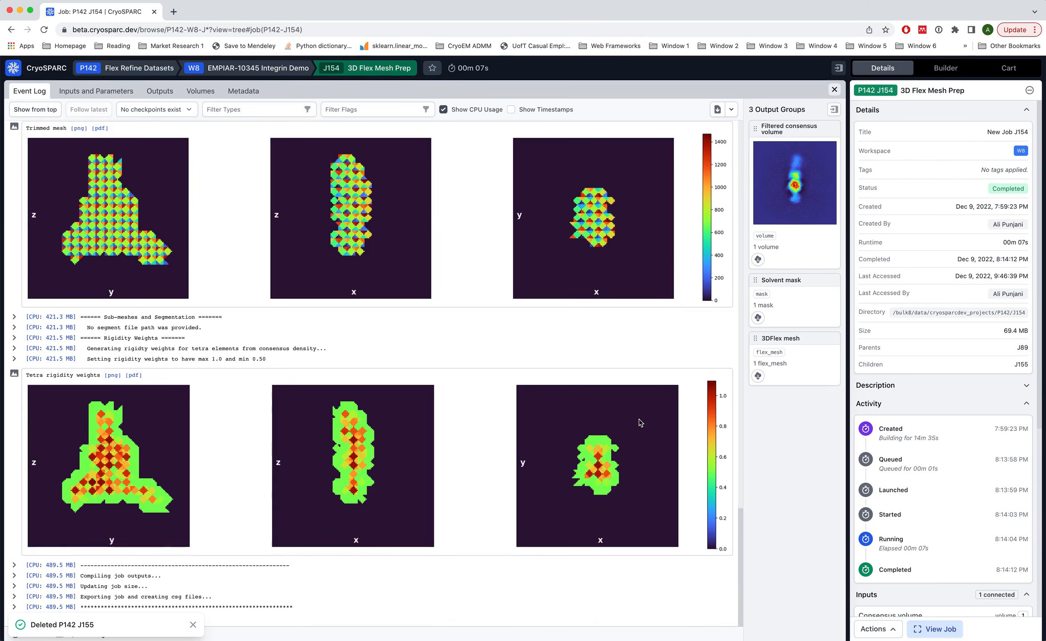
key(ctrl+Right)
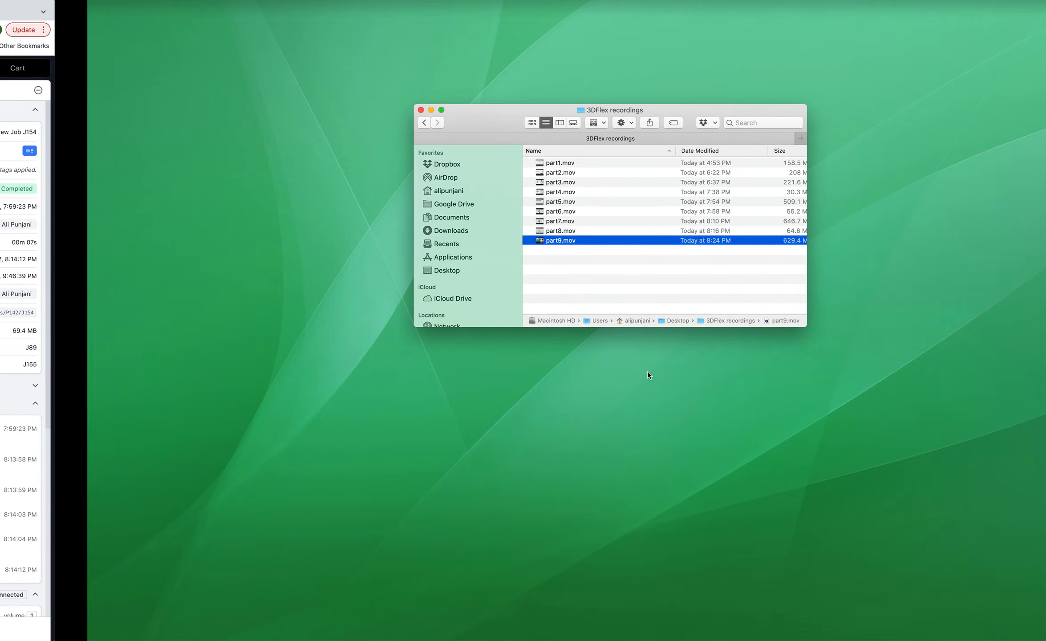
key(ctrl+Left)
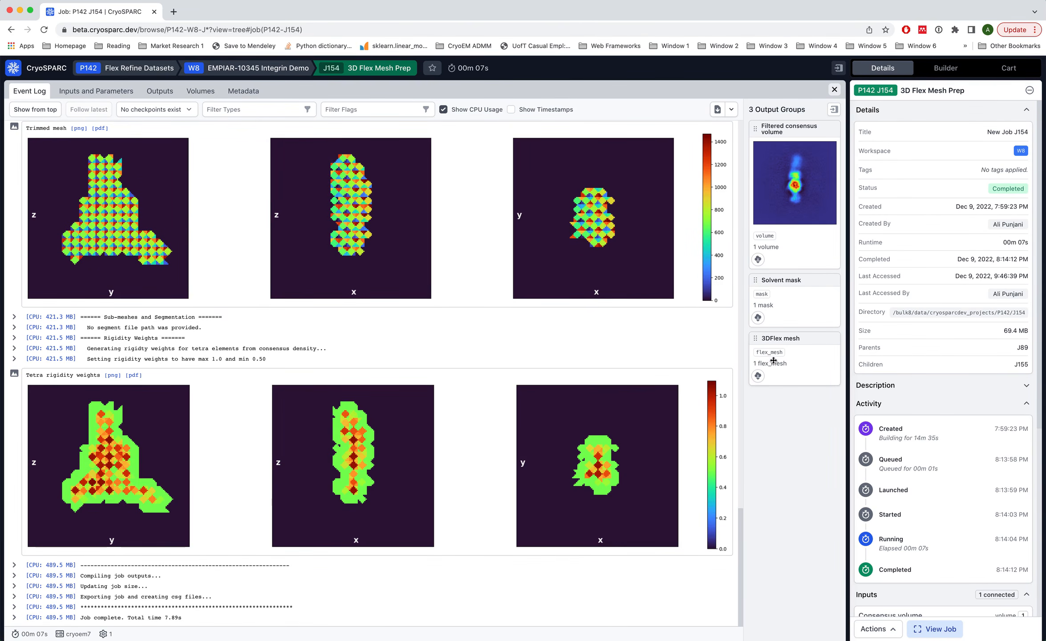
Search the job types for "flex" and create a new 3D Flex Training job.
click(945, 68)
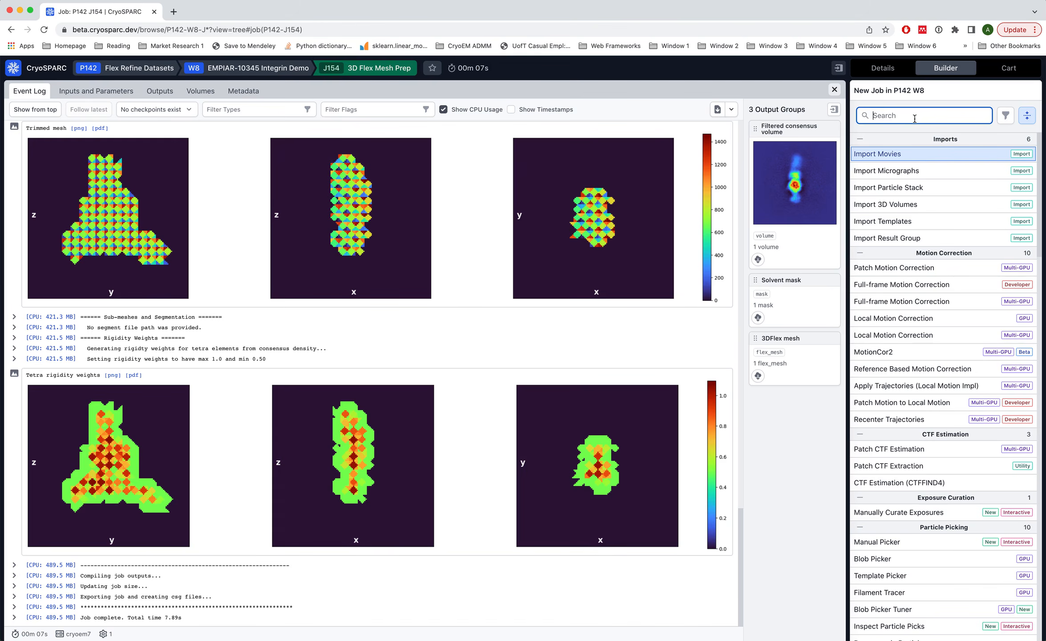
text(flex)
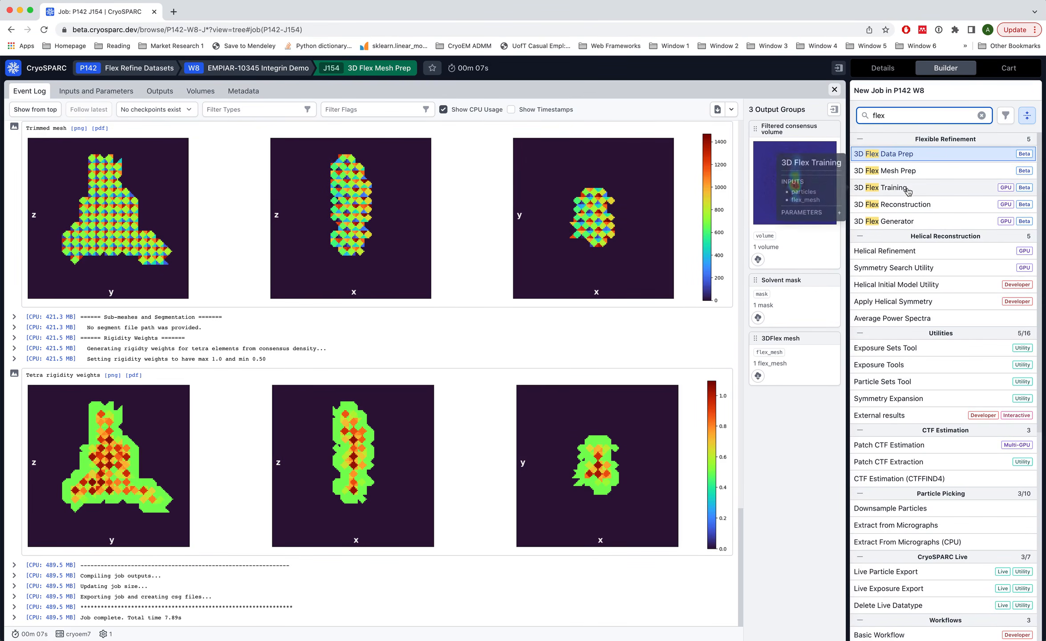
click(908, 189)
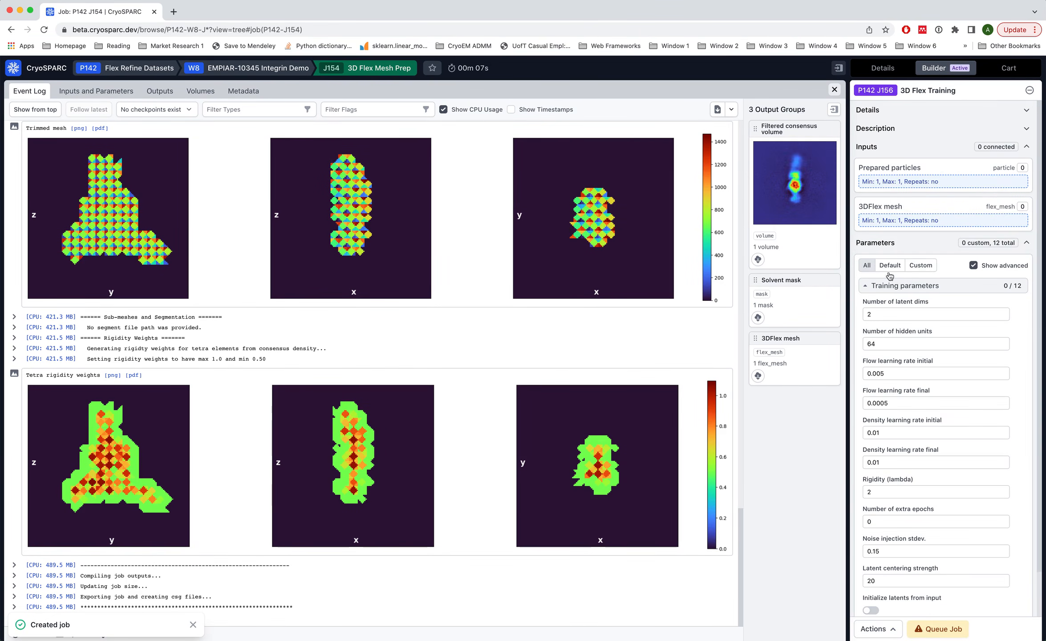
Connect J154's 3DFlex mesh and J89's prepared particles to the matching inputs of training job J156.
drag(774, 339, 883, 211)
key(Escape)
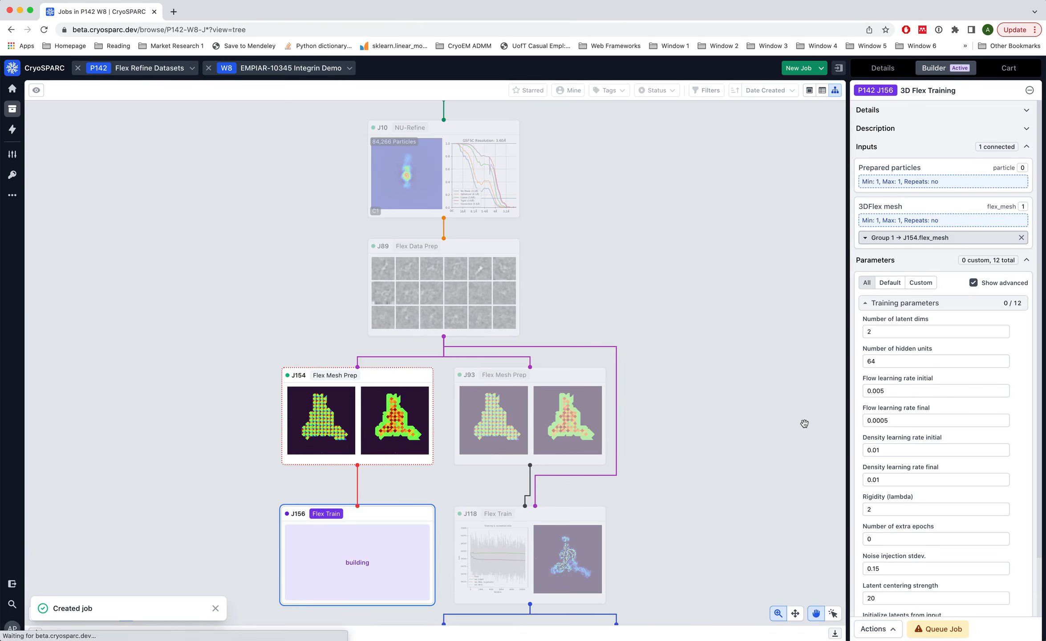
click(458, 304)
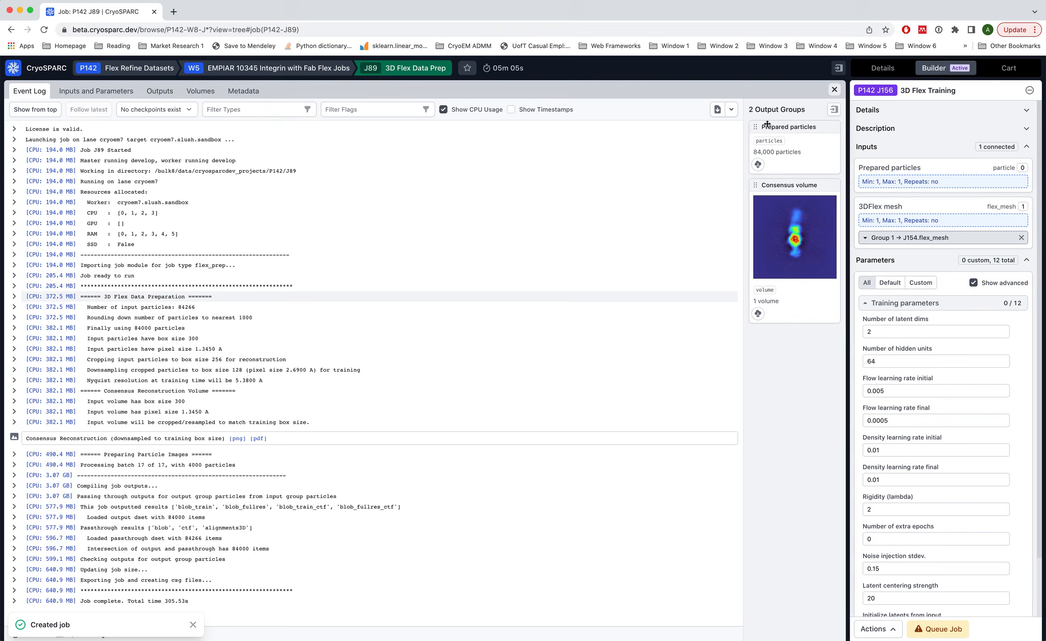
drag(768, 123, 886, 172)
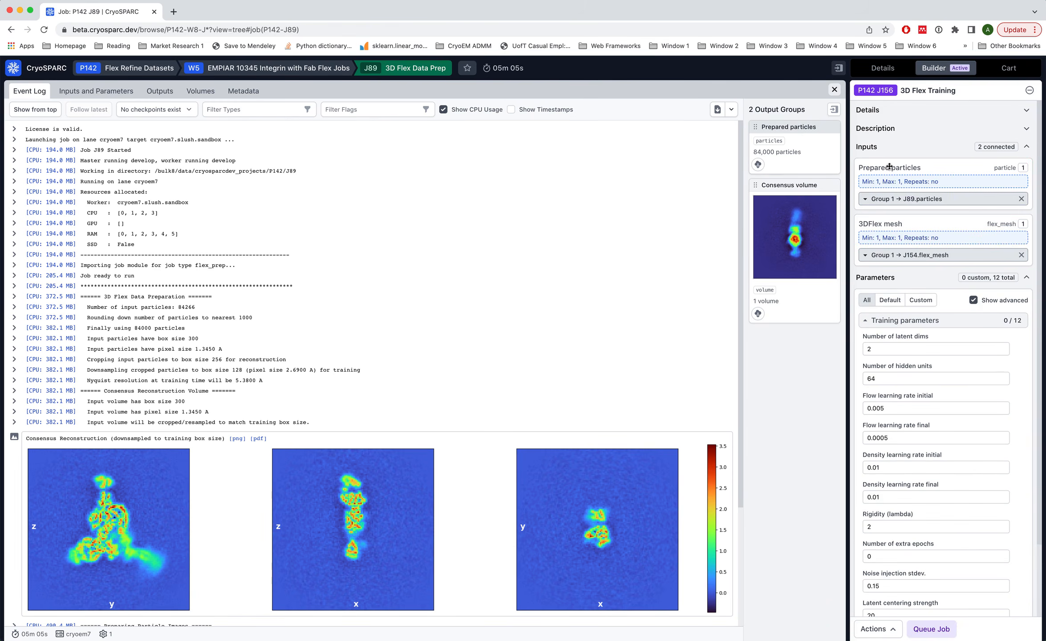
Inspect the blob_train and blob_train_ctf slots in J156's prepared particles group, close J89 and collapse the group.
click(871, 198)
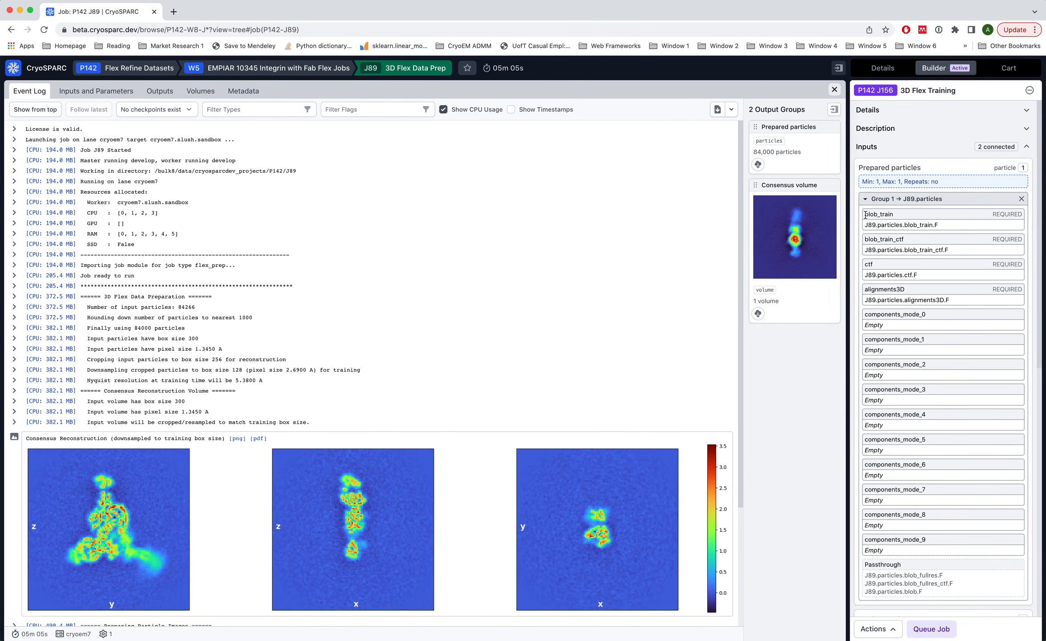
drag(865, 215, 900, 217)
double_click(873, 237)
click(834, 90)
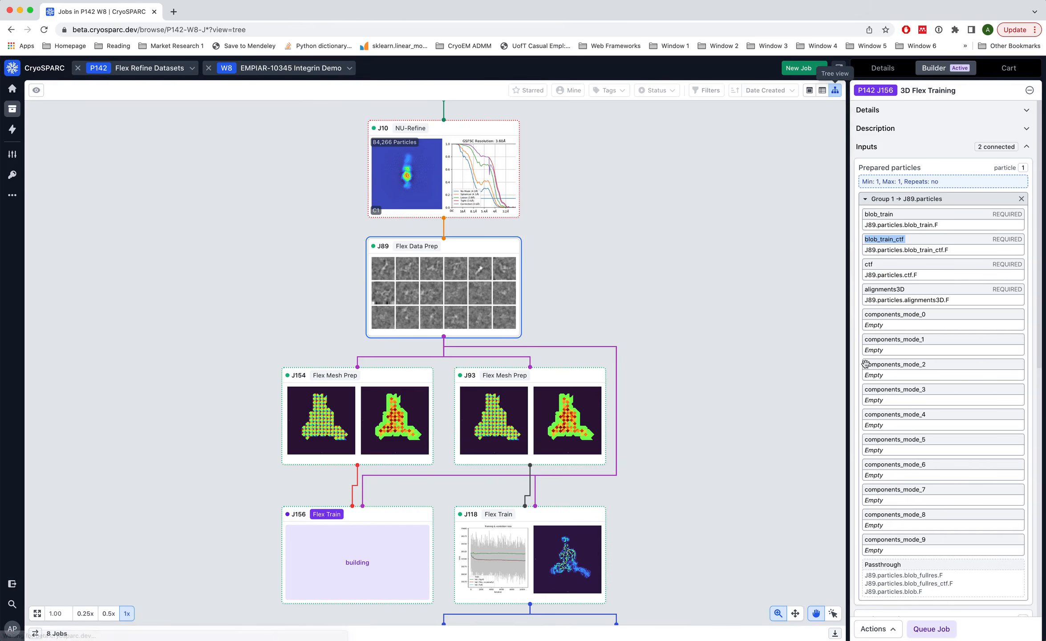
click(864, 199)
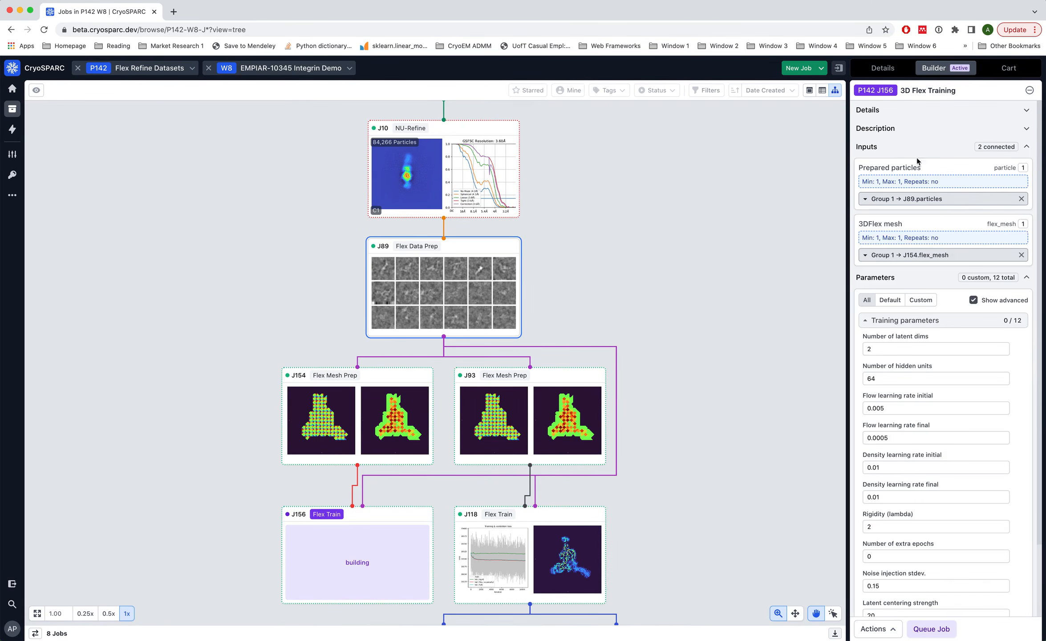
Select J156 in the tree and review its training parameters from number of latent dims through hidden units and flow learning rates to rigidity.
click(326, 542)
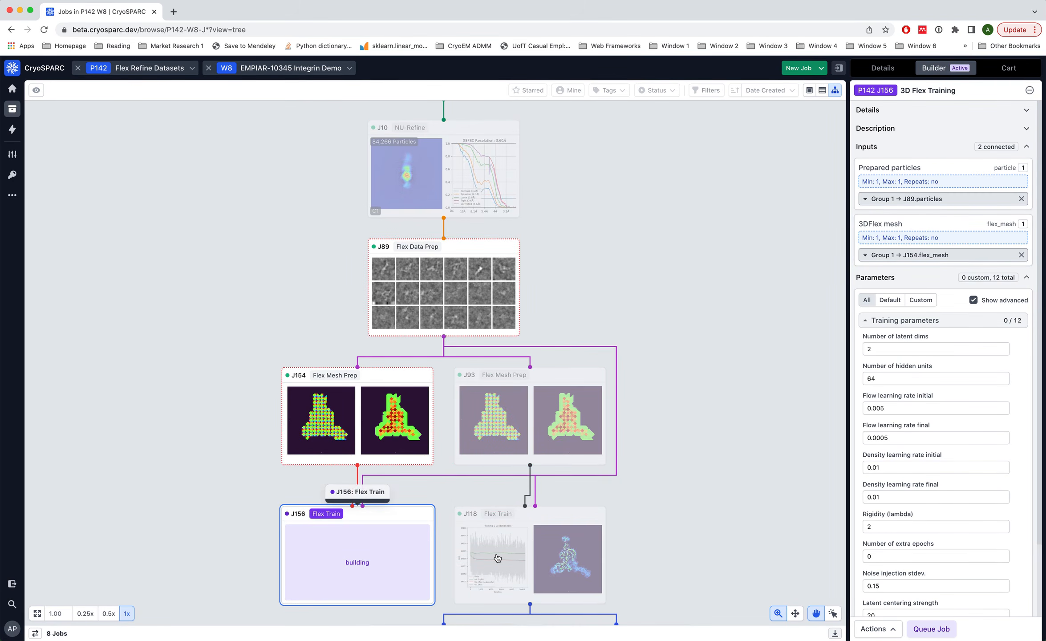
drag(894, 345, 858, 345)
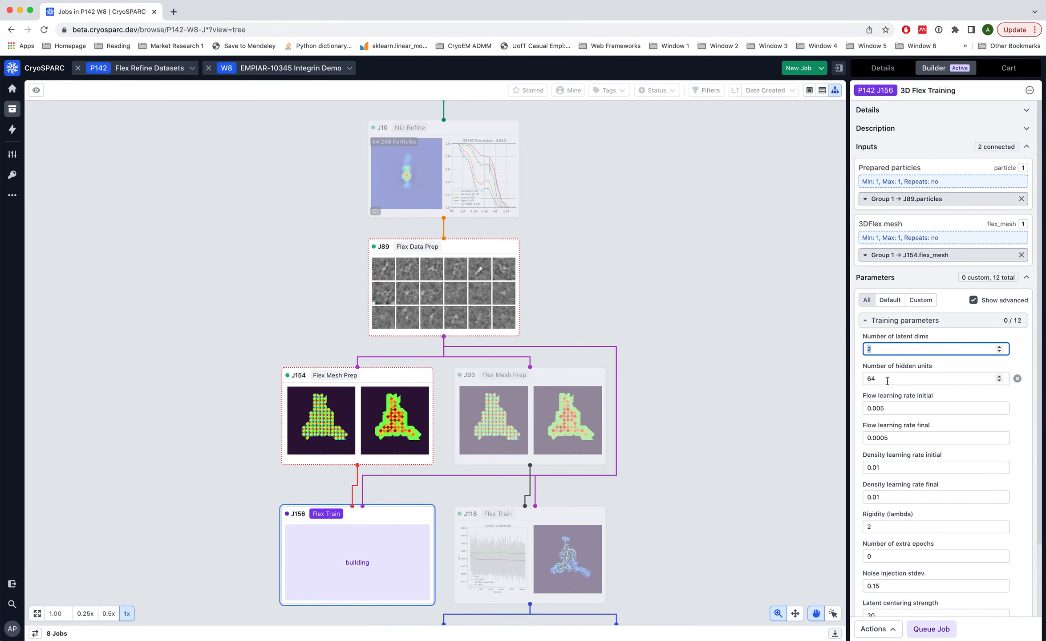
mouse_move(885, 380)
mouse_move(895, 407)
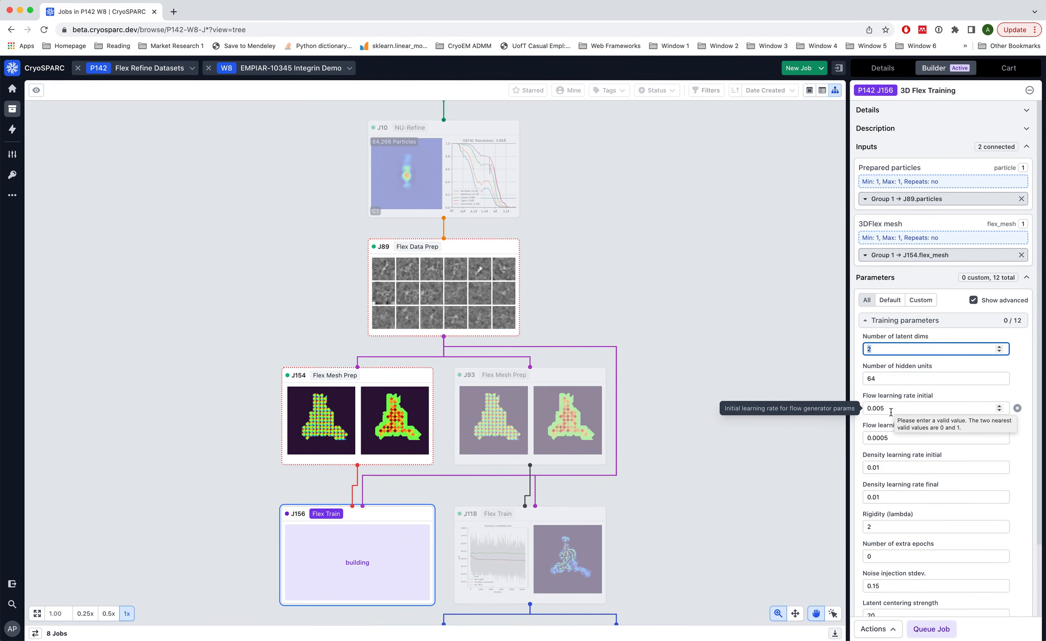
mouse_move(891, 437)
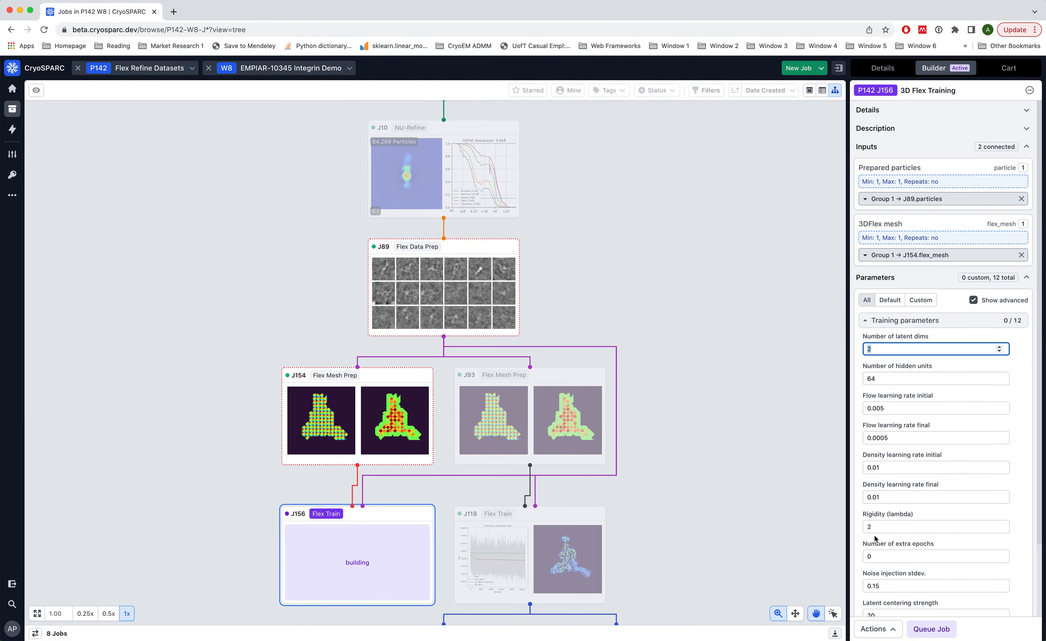
mouse_move(880, 529)
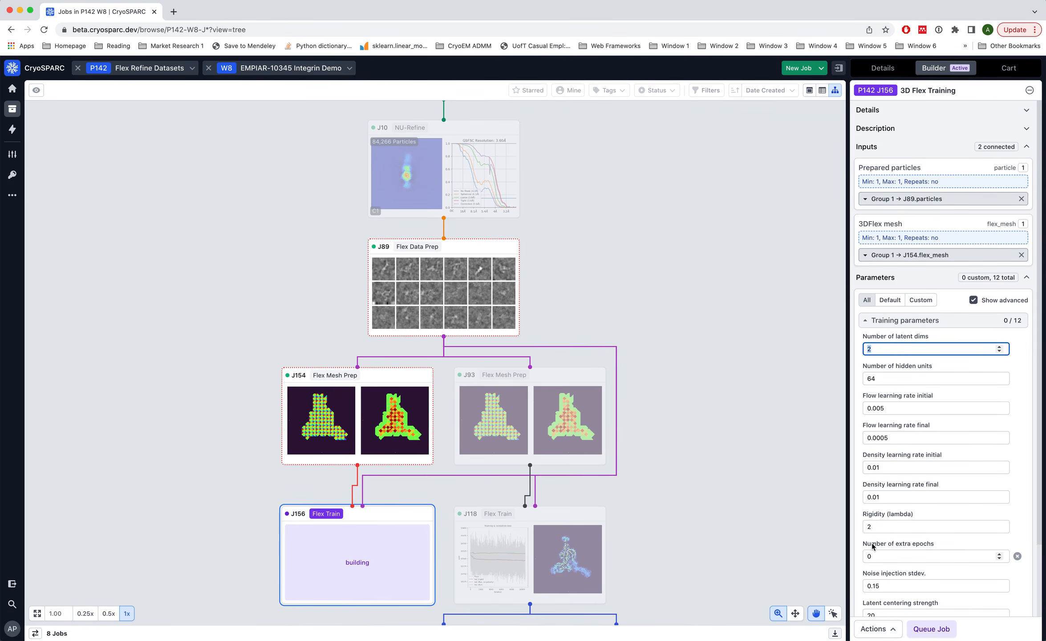
Read the descriptions of J156's number of extra epochs, noise injection stdev. and latent centering strength parameters.
scroll(871, 542, down, 3)
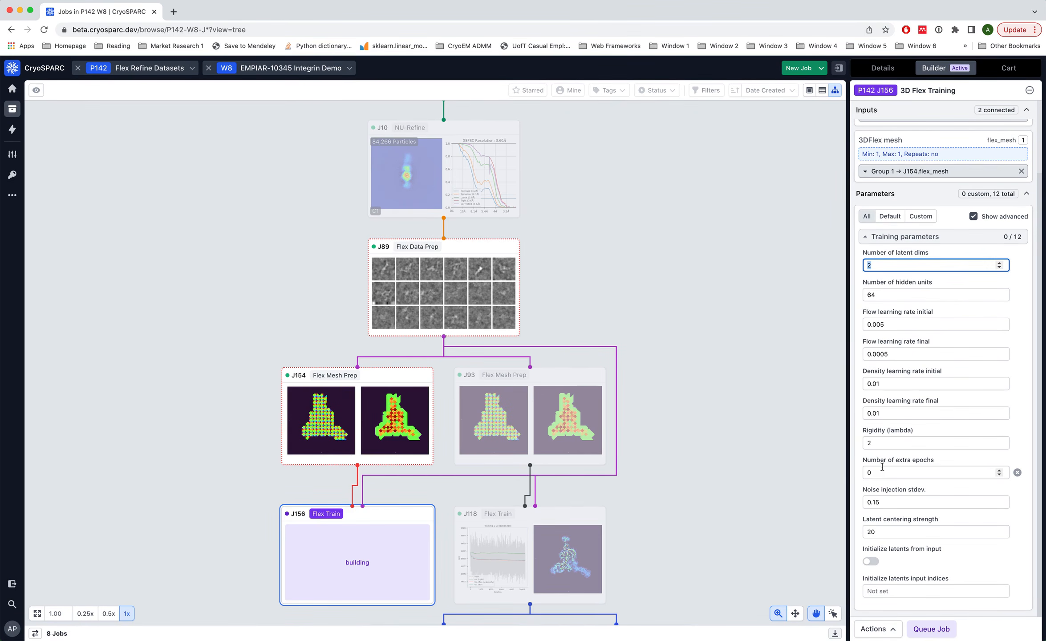
mouse_move(888, 474)
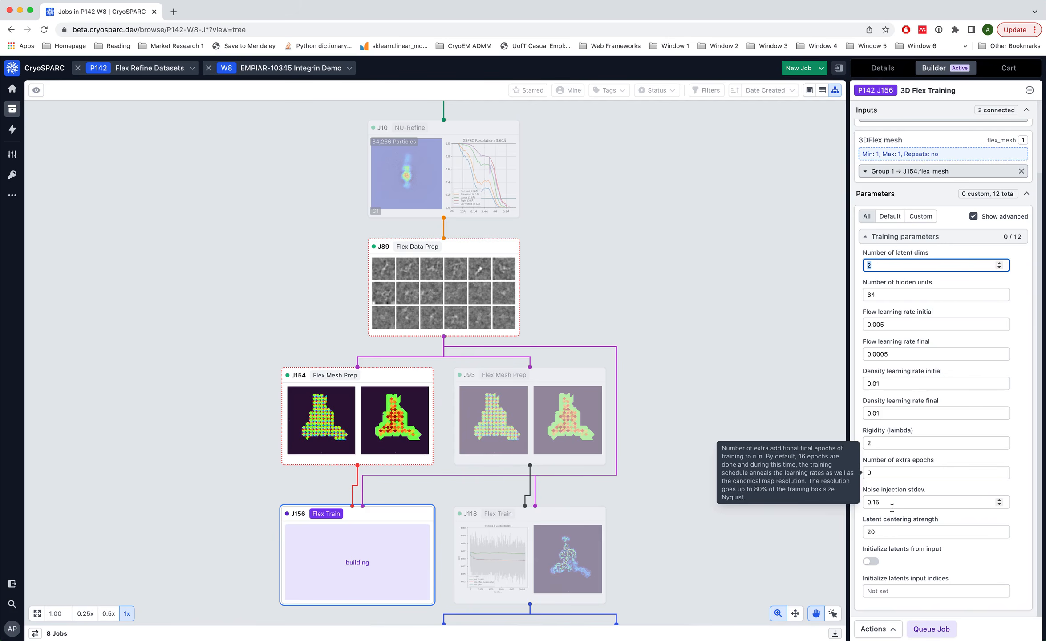
mouse_move(892, 505)
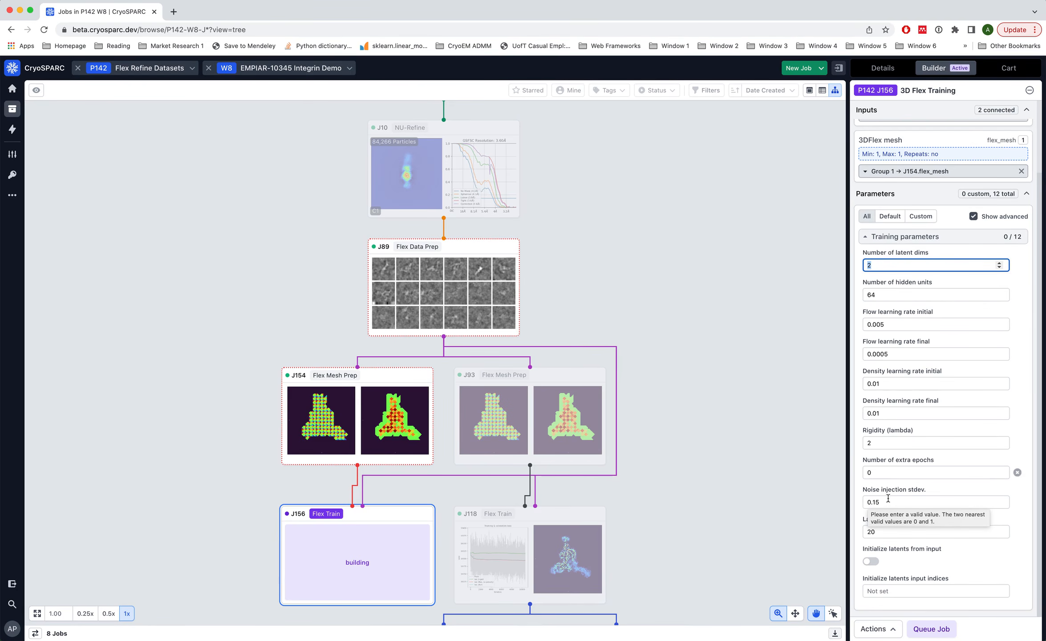
mouse_move(889, 500)
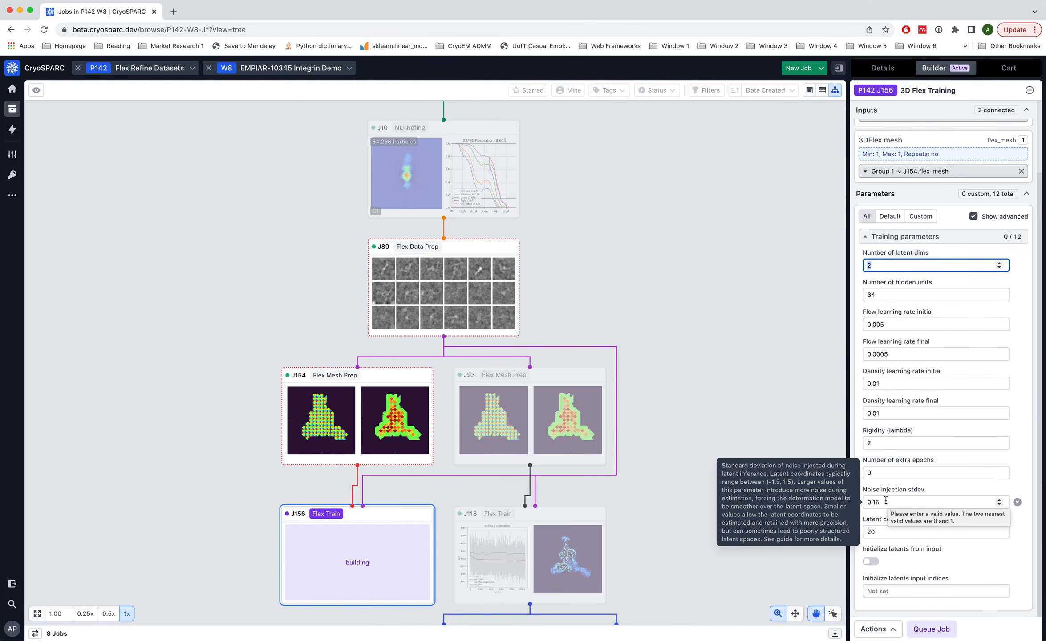
mouse_move(899, 531)
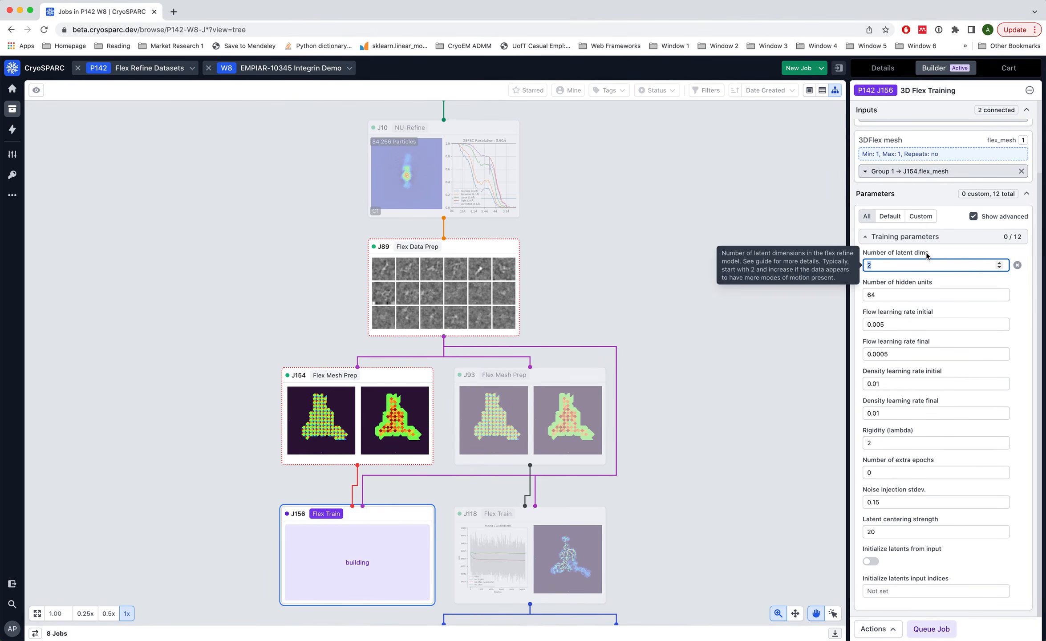
Expand J156's prepared particles group, highlight the components_mode_0 slot and collapse the group again.
scroll(945, 256, up, 3)
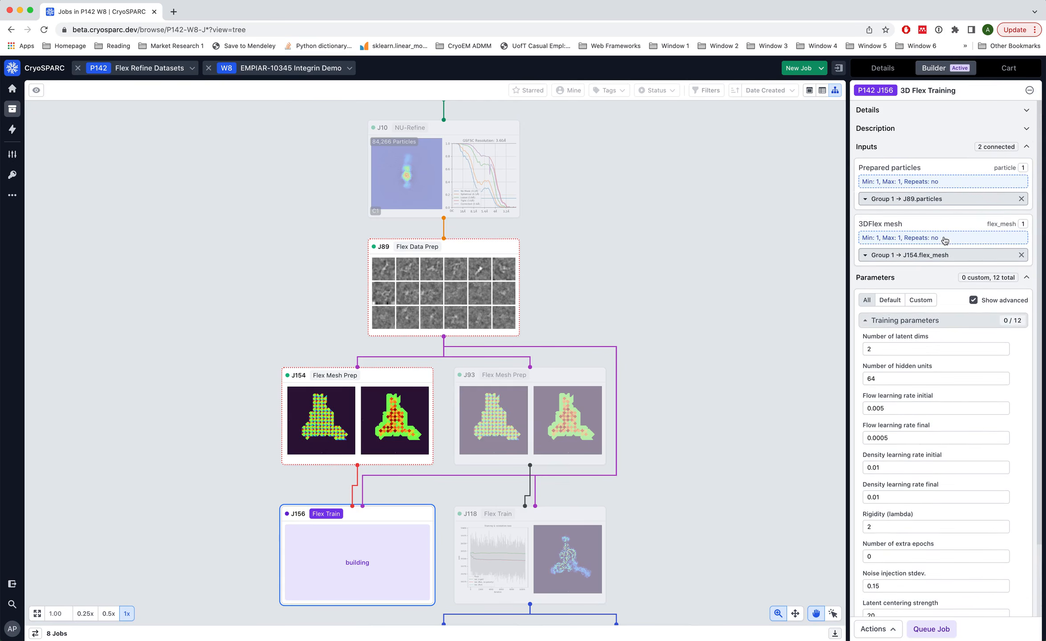
click(866, 201)
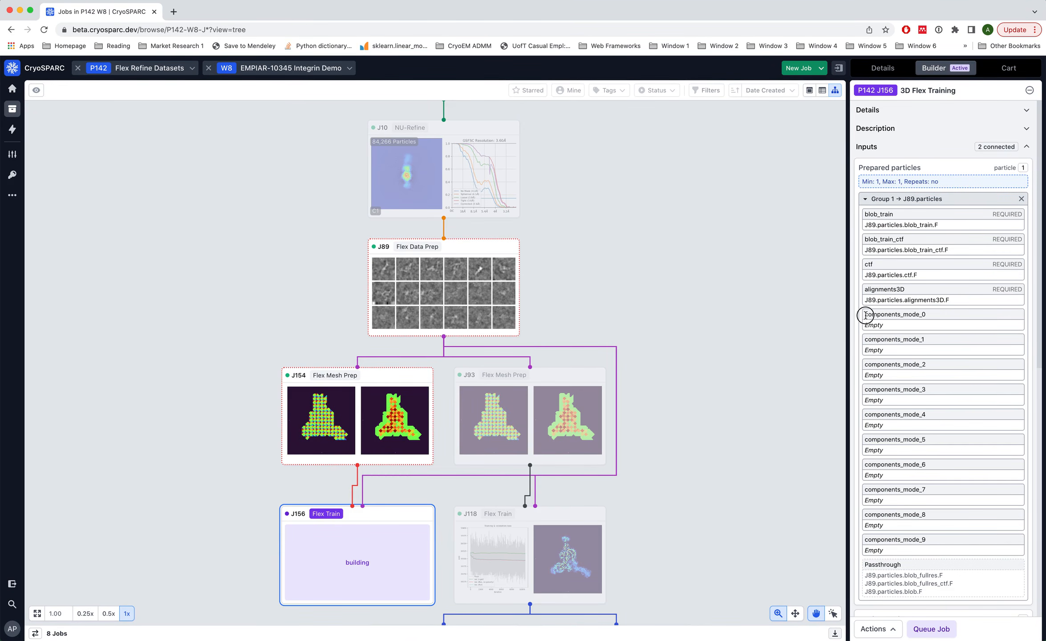
drag(866, 316, 933, 315)
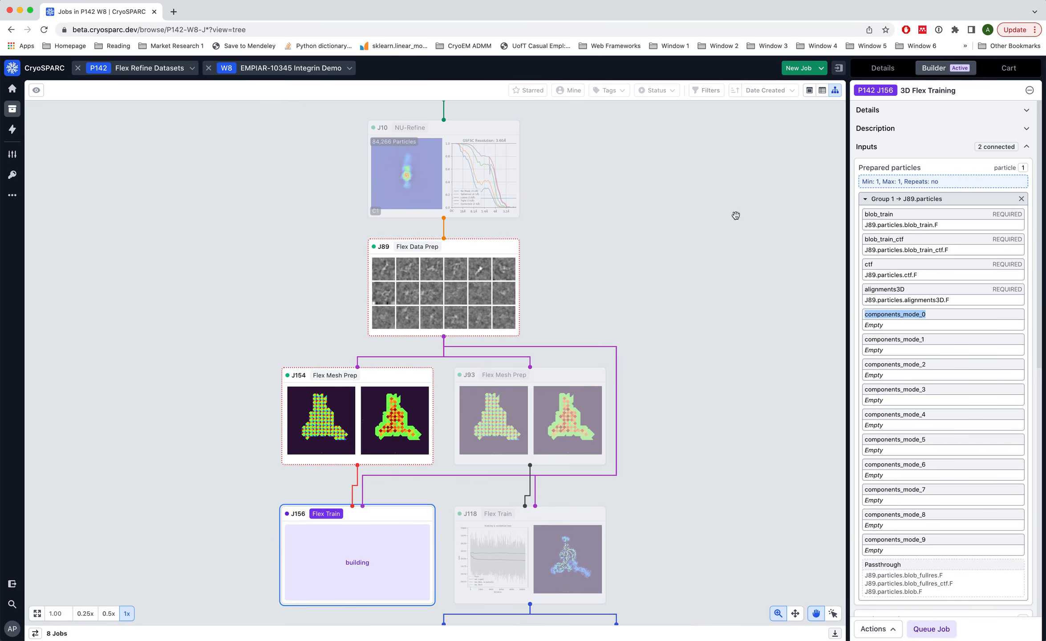
mouse_move(453, 256)
click(866, 202)
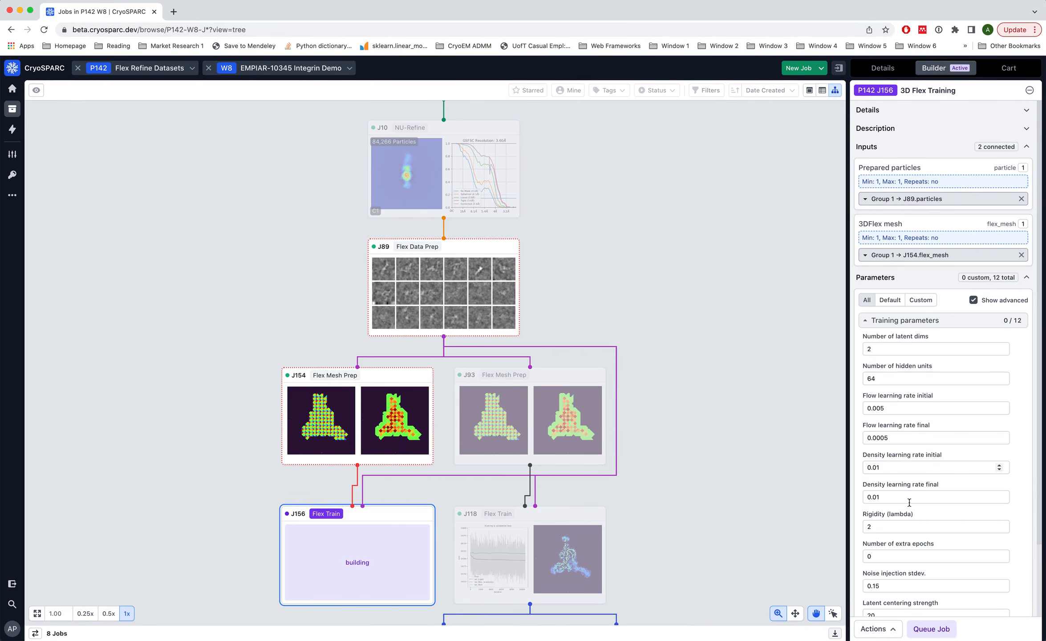
Review J156's settings for initializing latents from input, and recheck the component mode slots of its prepared particles group.
scroll(906, 501, down, 5)
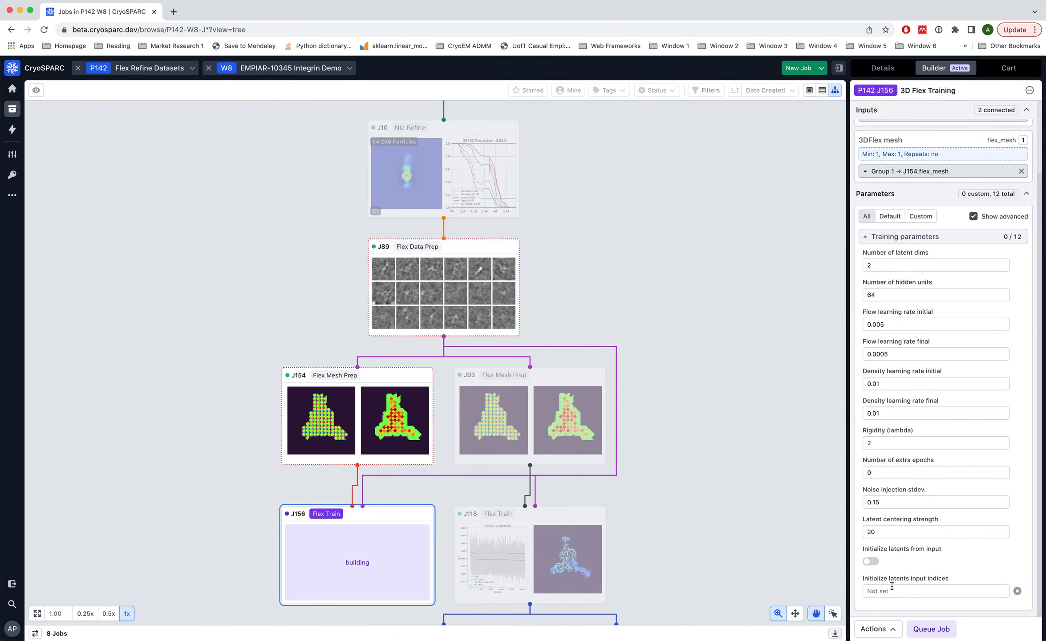
scroll(869, 456, up, 3)
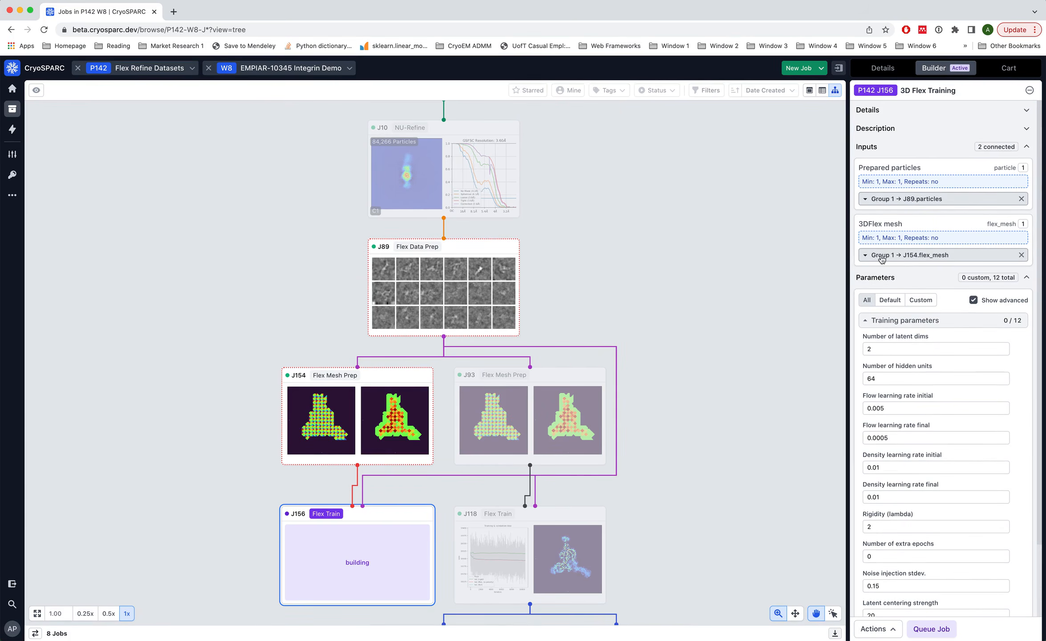
click(865, 200)
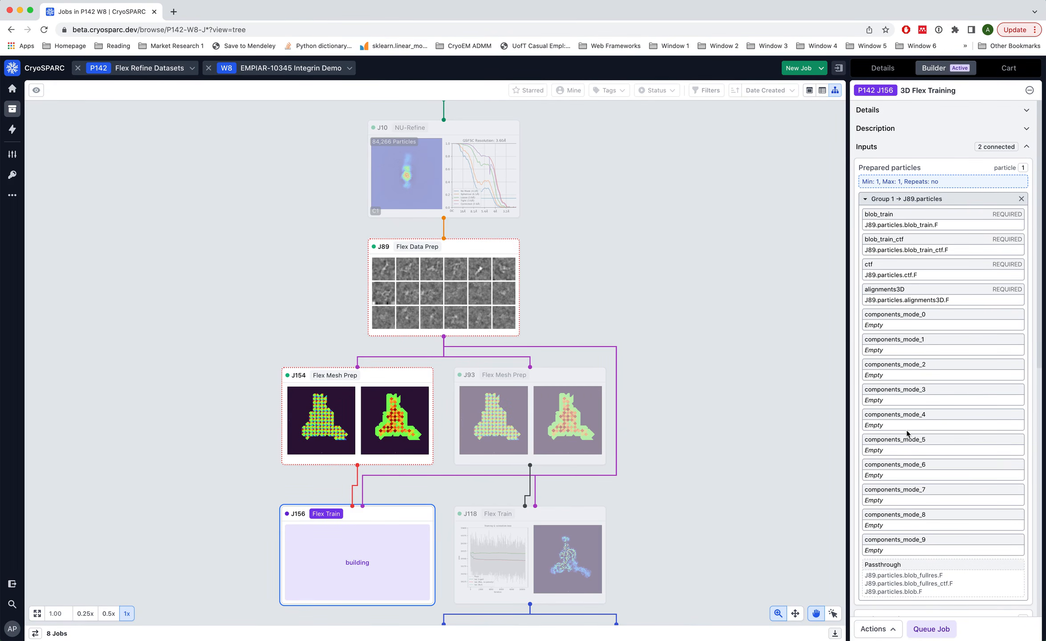
click(865, 199)
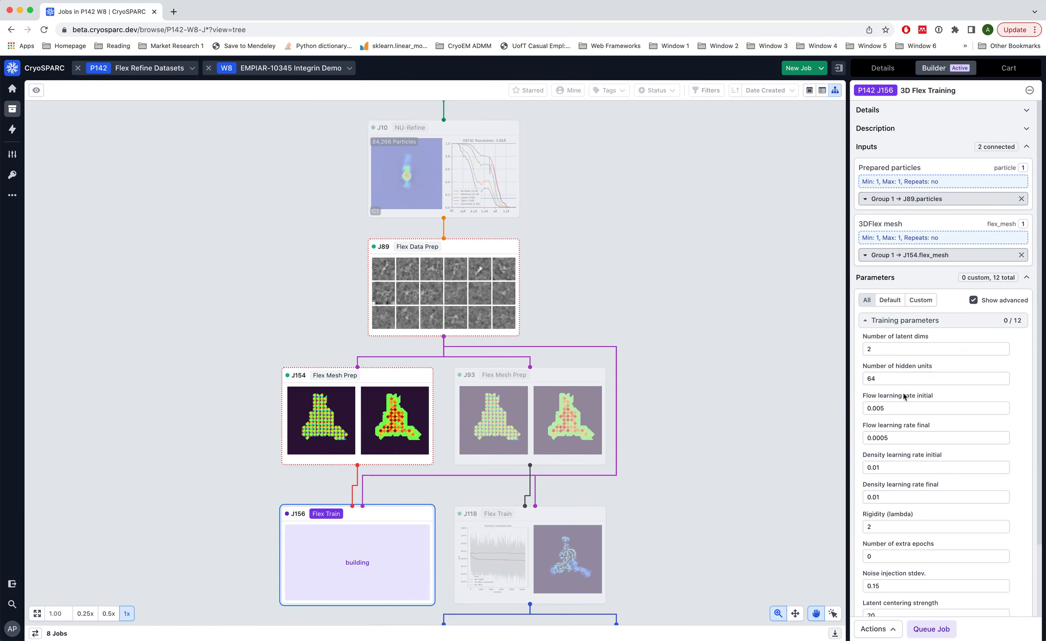
Read the descriptions of J156's initialize latents input indices, latent centering strength and rigidity (lambda) parameters.
scroll(907, 489, down, 2)
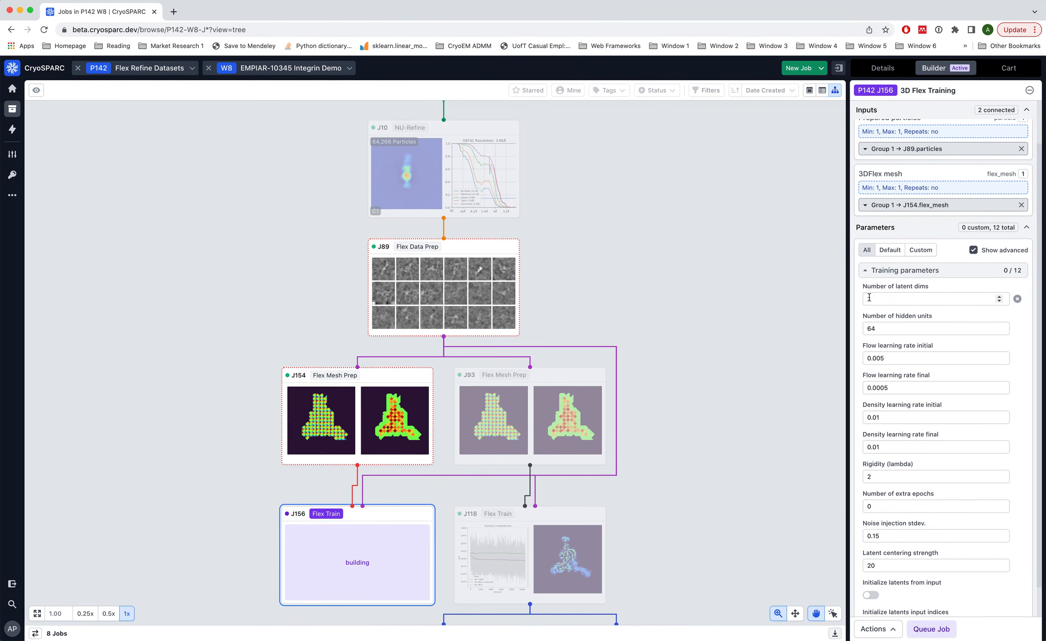
scroll(898, 399, down, 1)
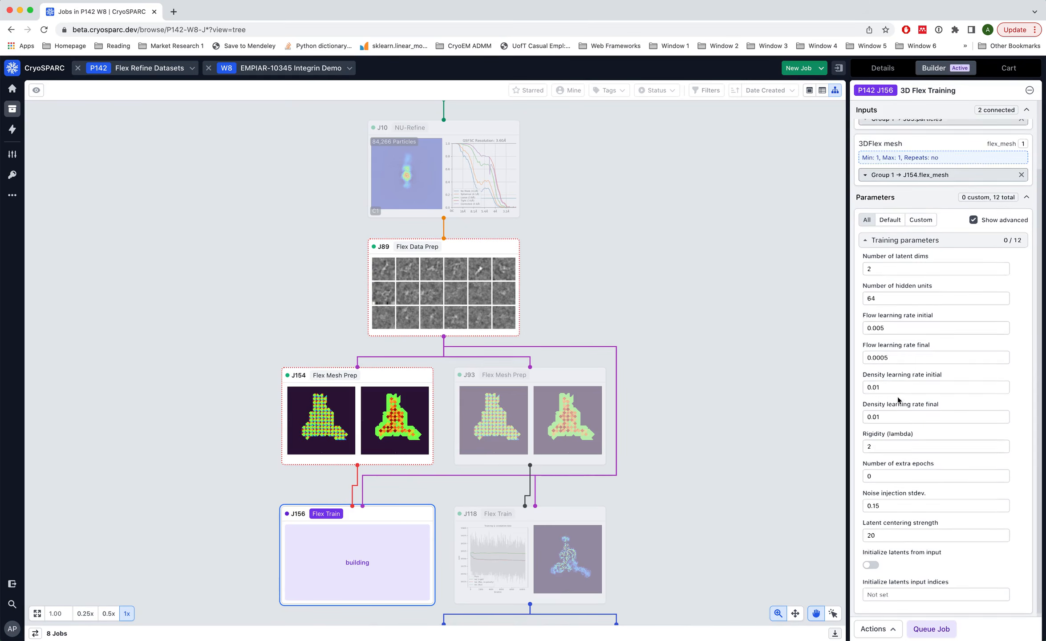
click(882, 586)
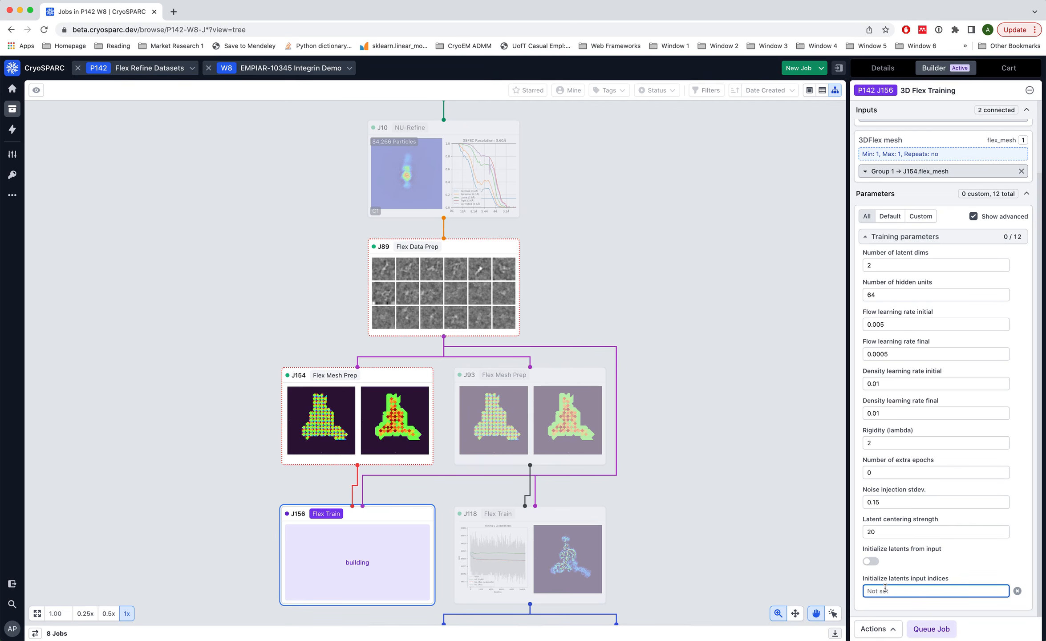
mouse_move(882, 589)
mouse_move(869, 262)
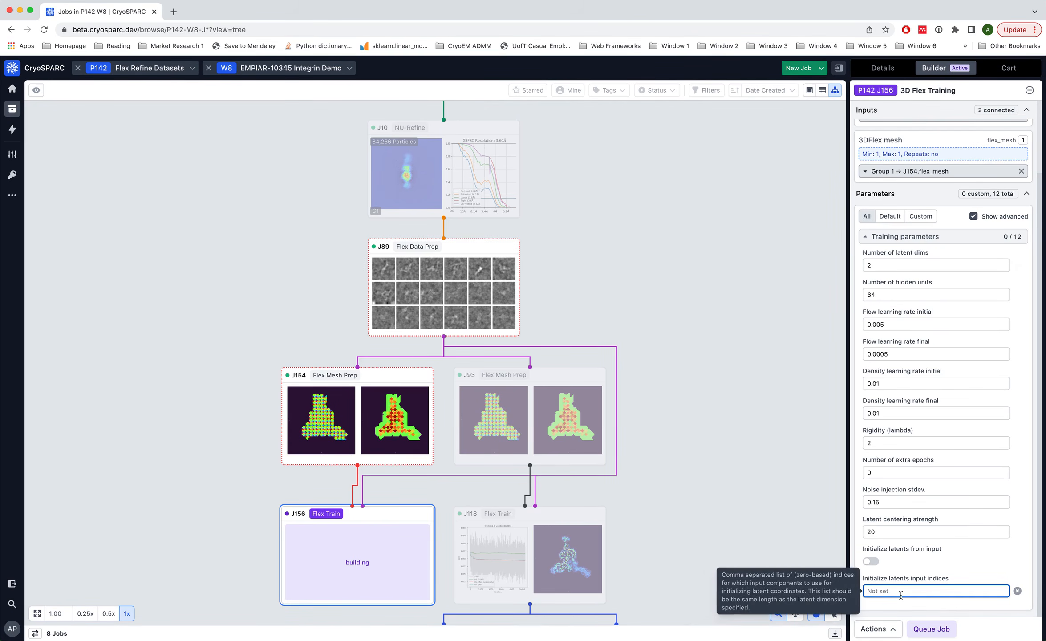
mouse_move(911, 532)
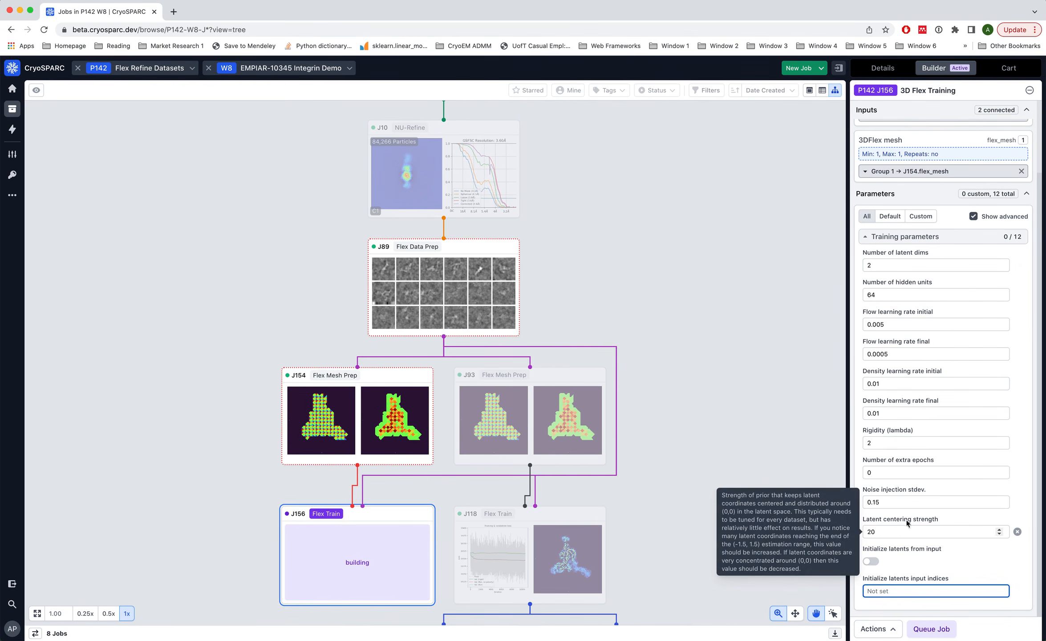
scroll(899, 357, up, 3)
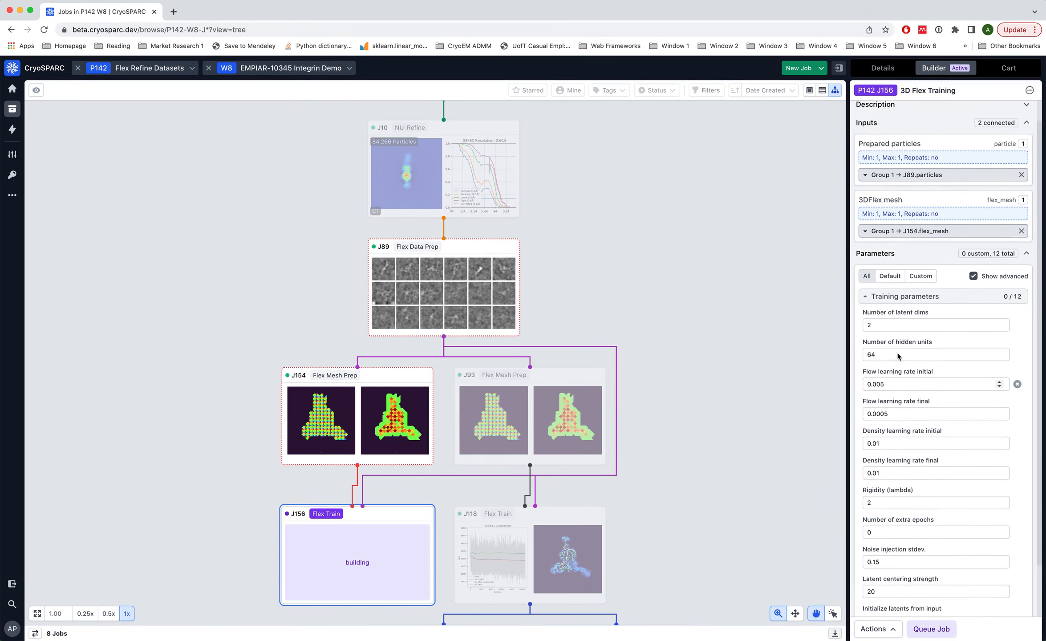
scroll(898, 357, up, 1)
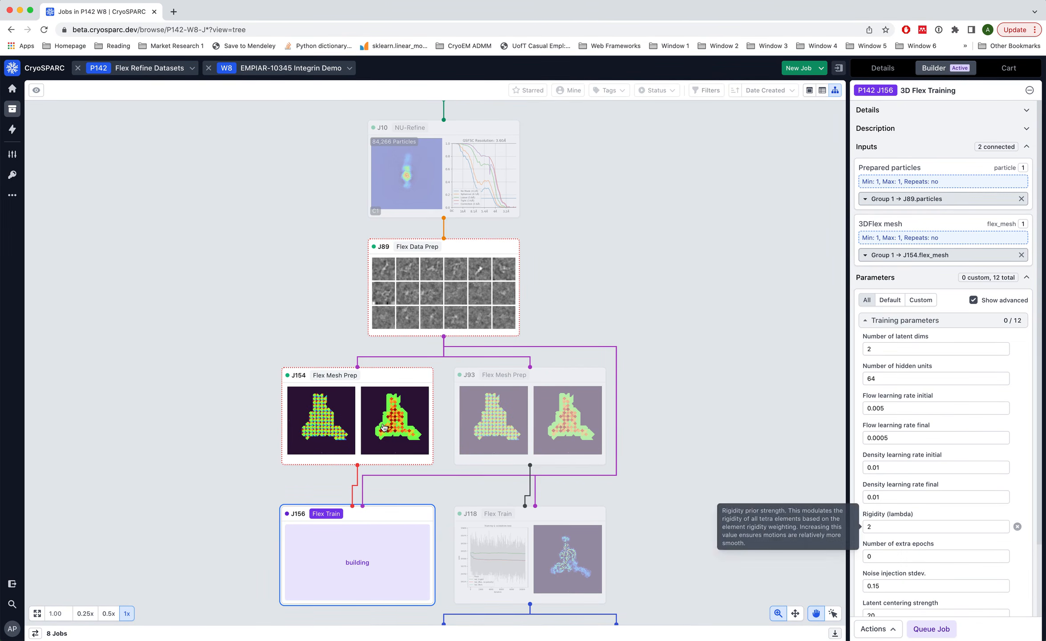
Start queuing J156 with the default training parameters and choose the cryoem7 lane for it.
scroll(882, 512, down, 1)
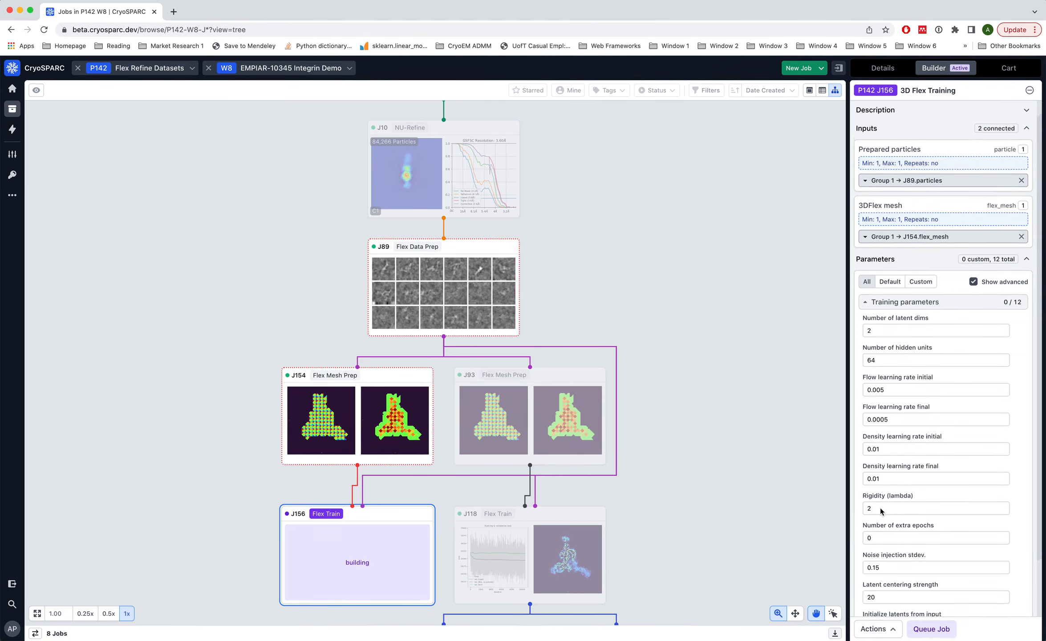
click(932, 629)
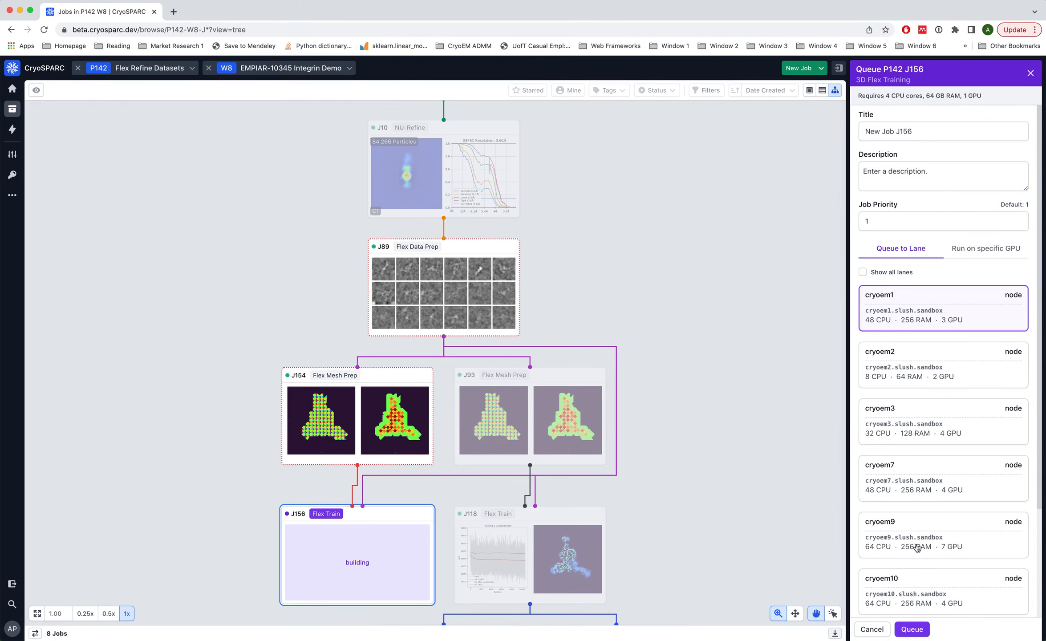
click(910, 493)
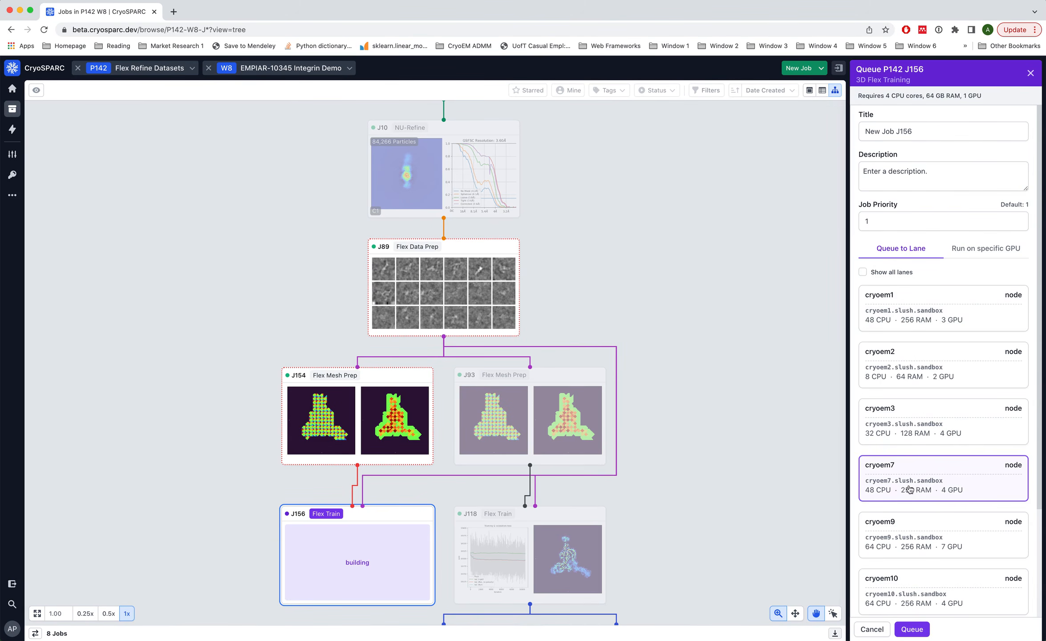
Queue the 3D Flex Training job J156 on the cryoem7 lane and open its event log.
click(913, 629)
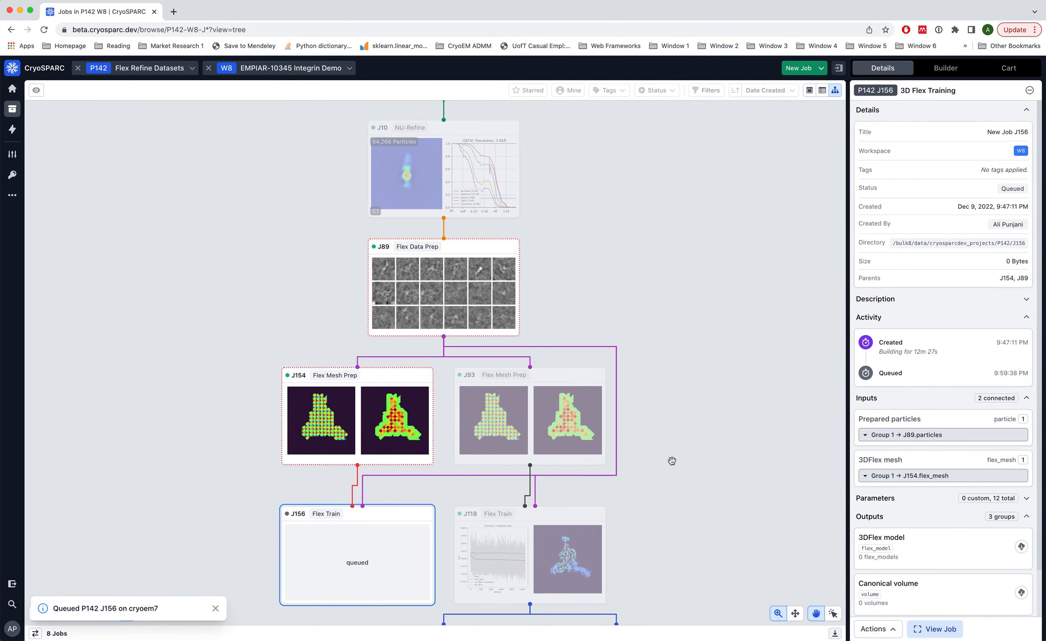
double_click(346, 542)
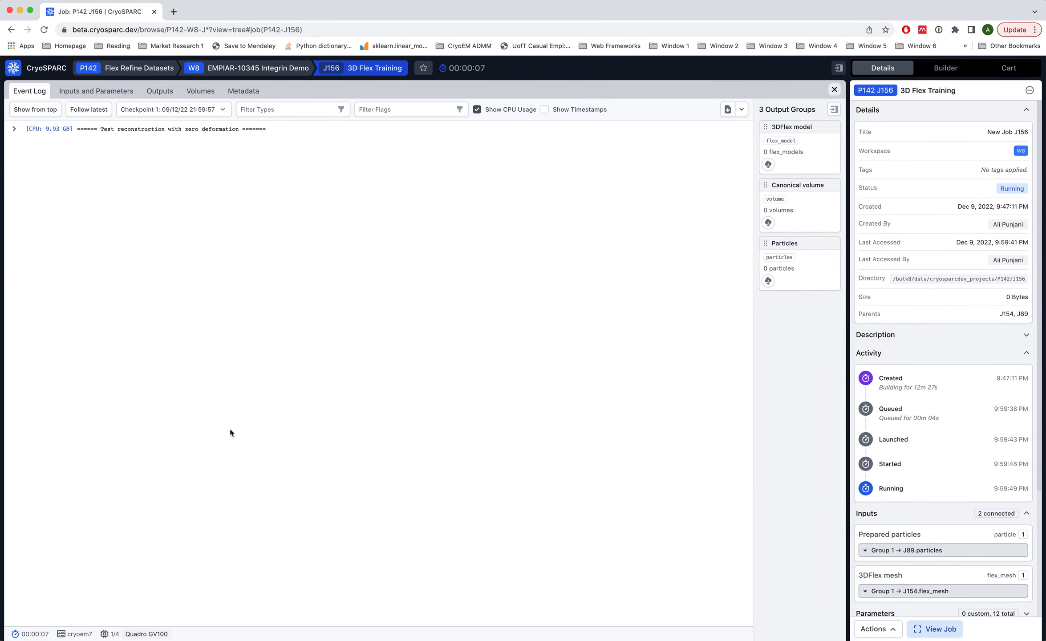
Show the J156 event log from the beginning and examine the lines on reading particle data and CTF files.
click(51, 112)
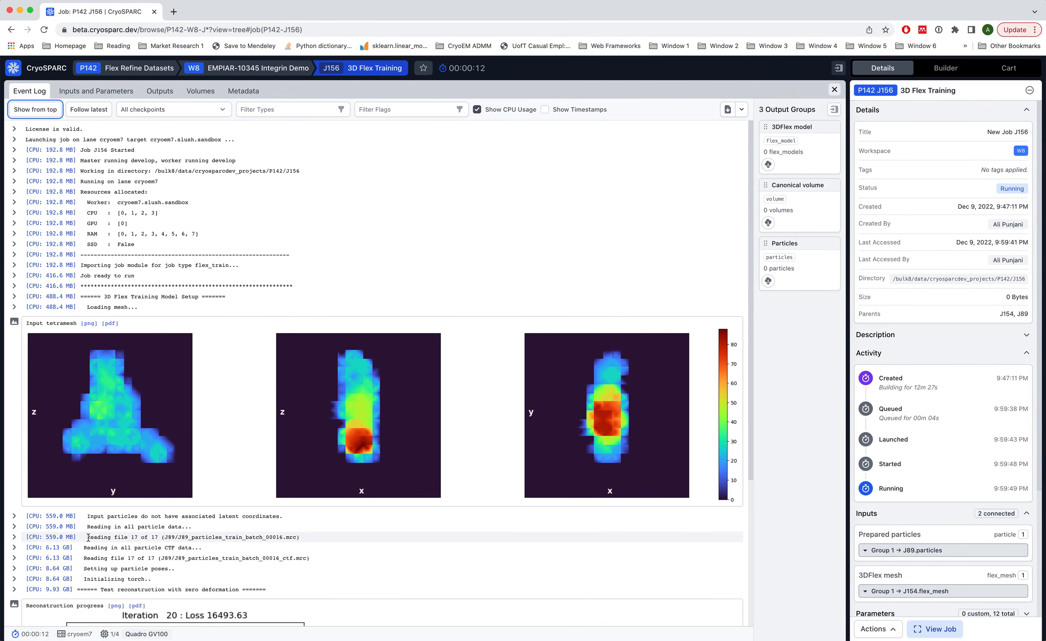
drag(88, 538, 134, 547)
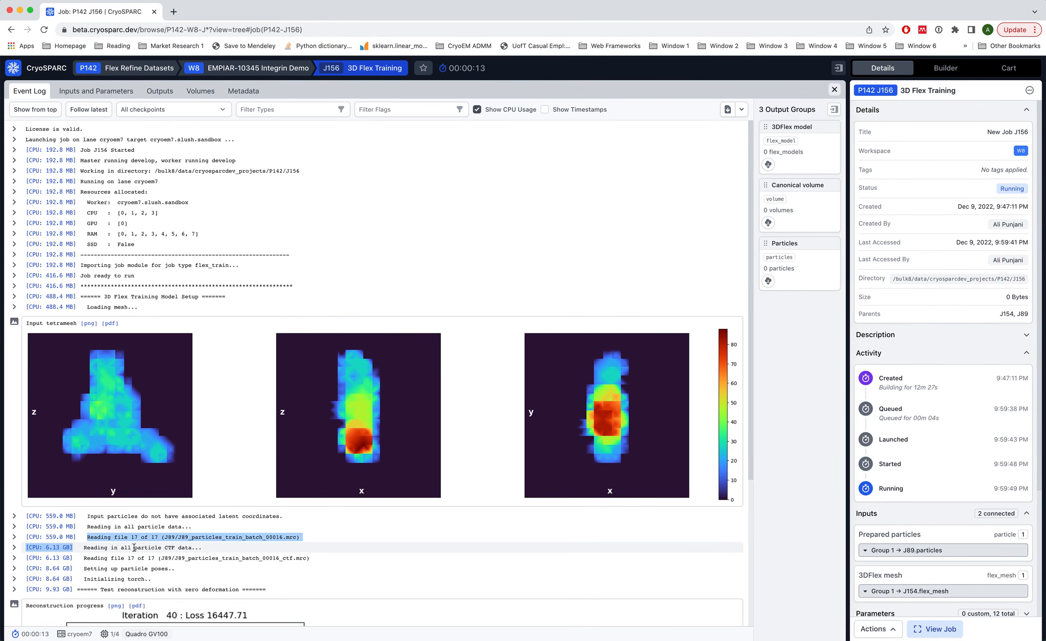
triple_click(134, 558)
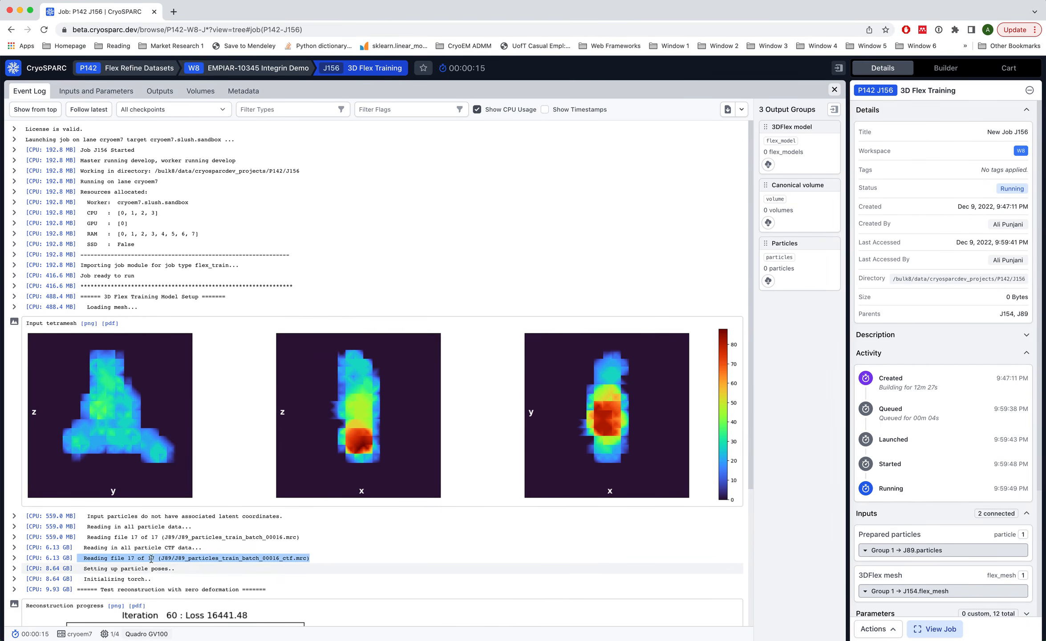
Check the log's available checkpoints and bring the event log to its latest output.
click(91, 111)
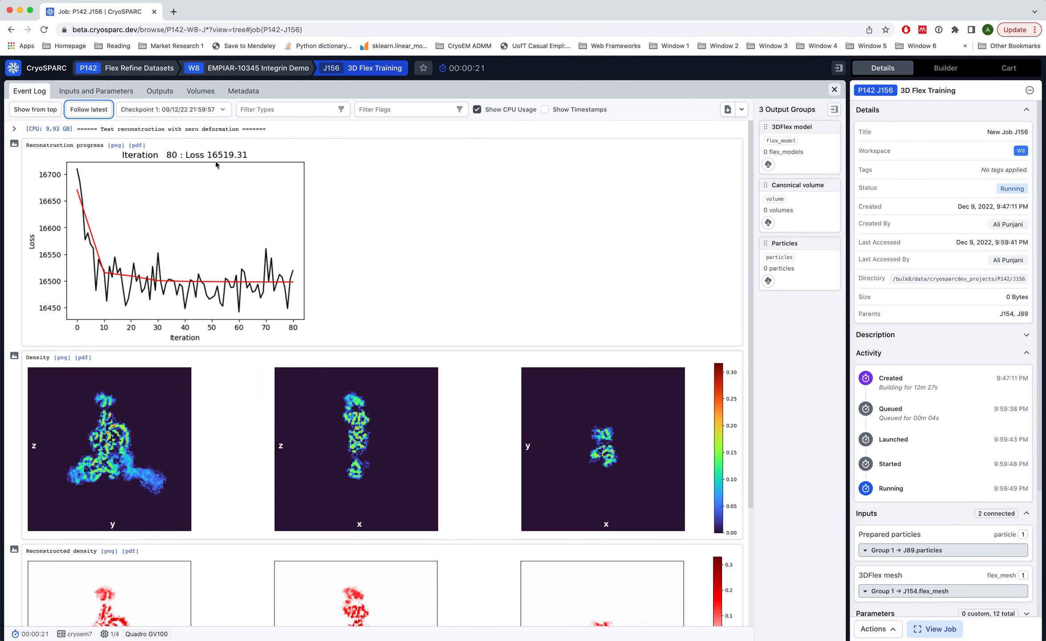
click(147, 110)
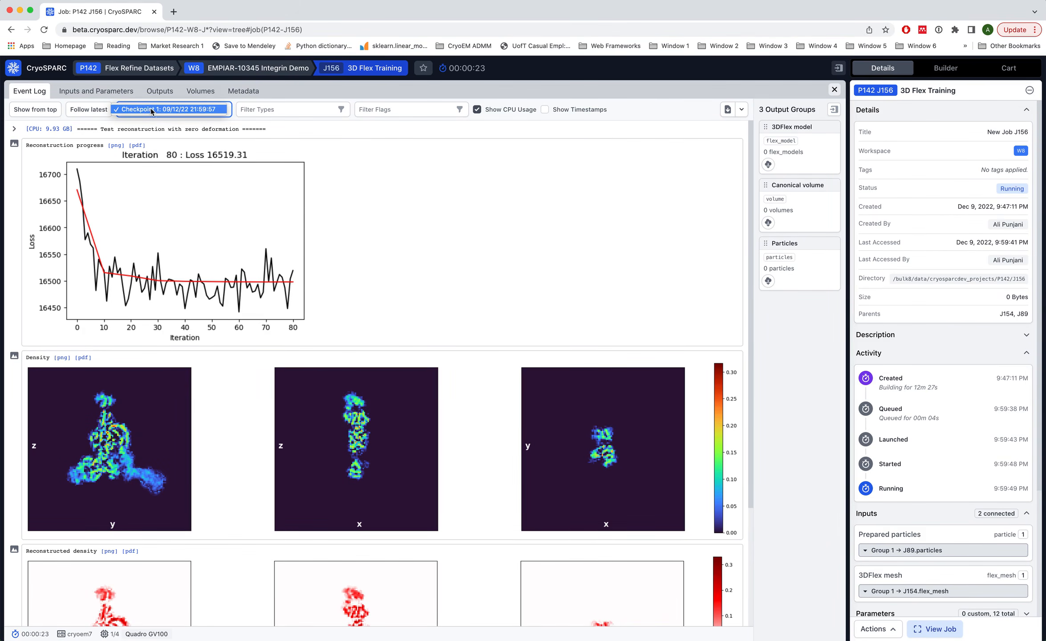
click(151, 110)
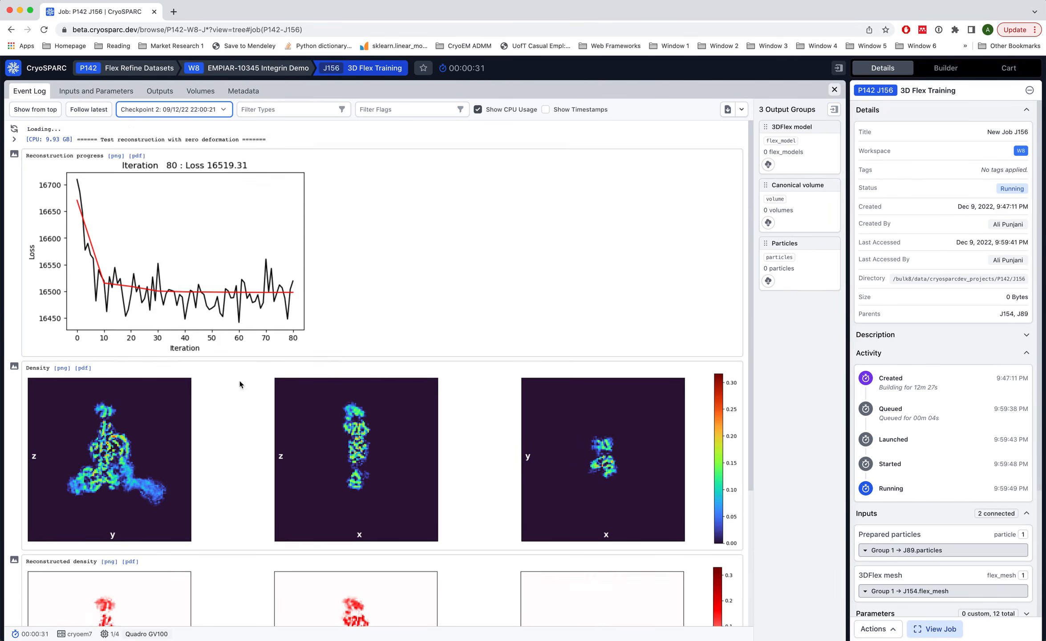
click(46, 111)
click(91, 112)
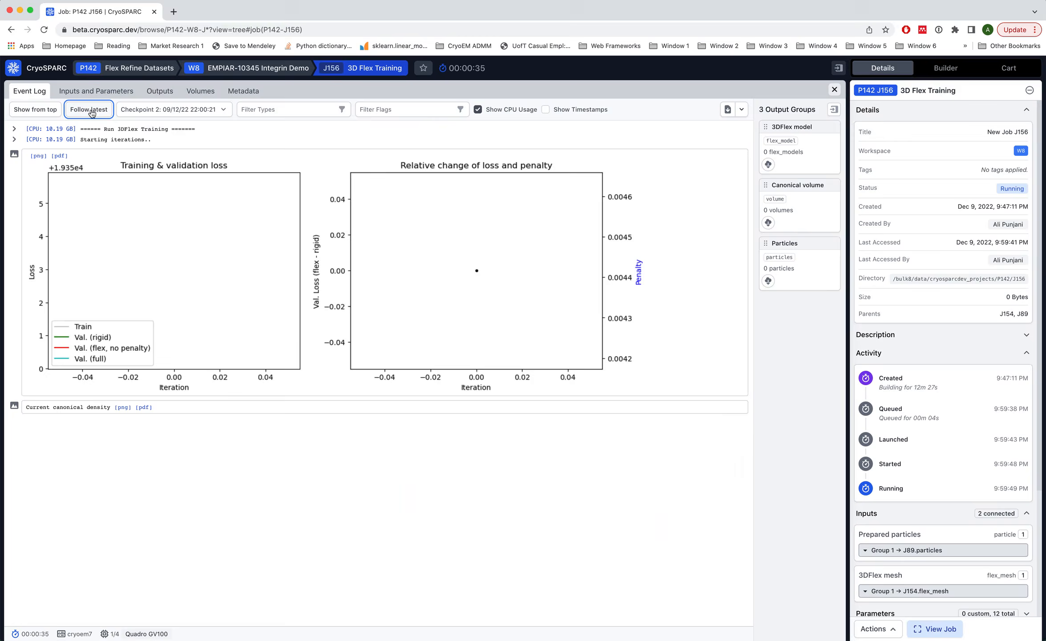
Go to Checkpoint 1 in the log and examine the zero-deformation reconstruction progress, density and initial canonical density plots.
click(161, 113)
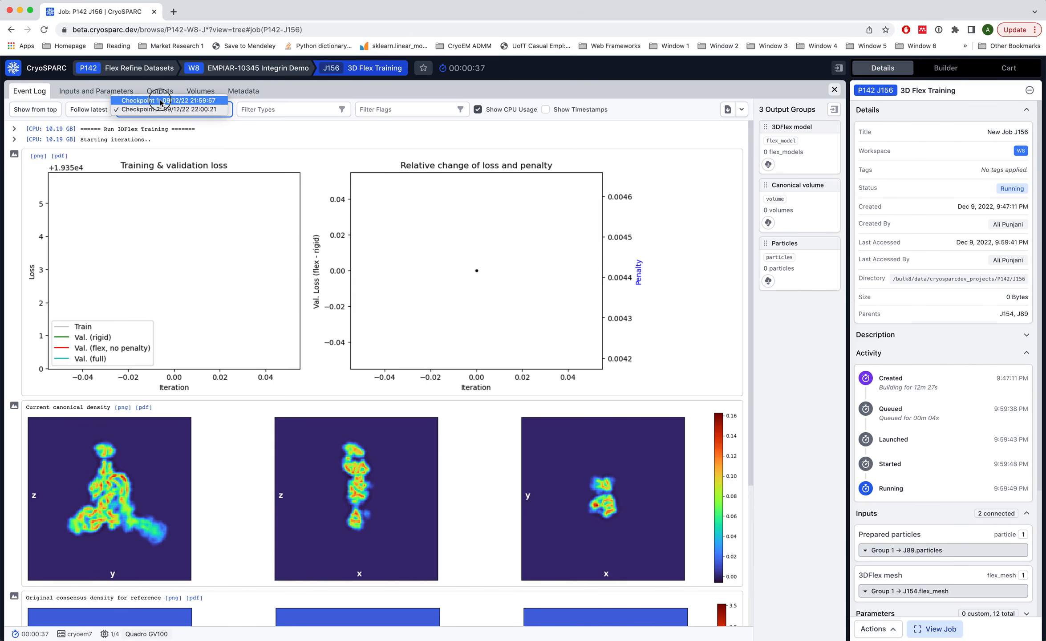
click(160, 99)
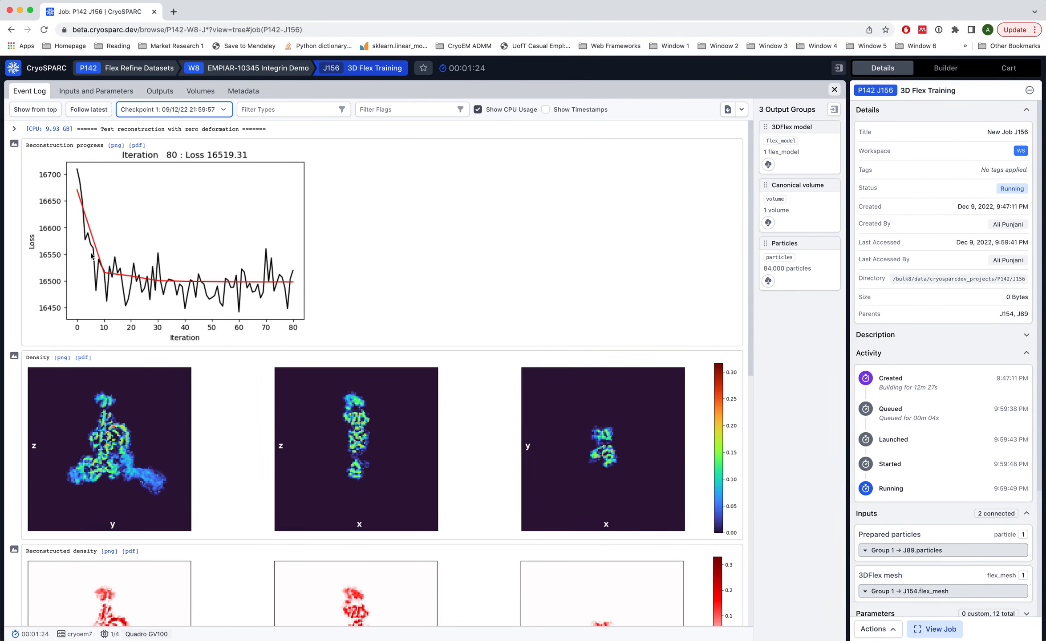
scroll(108, 293, down, 3)
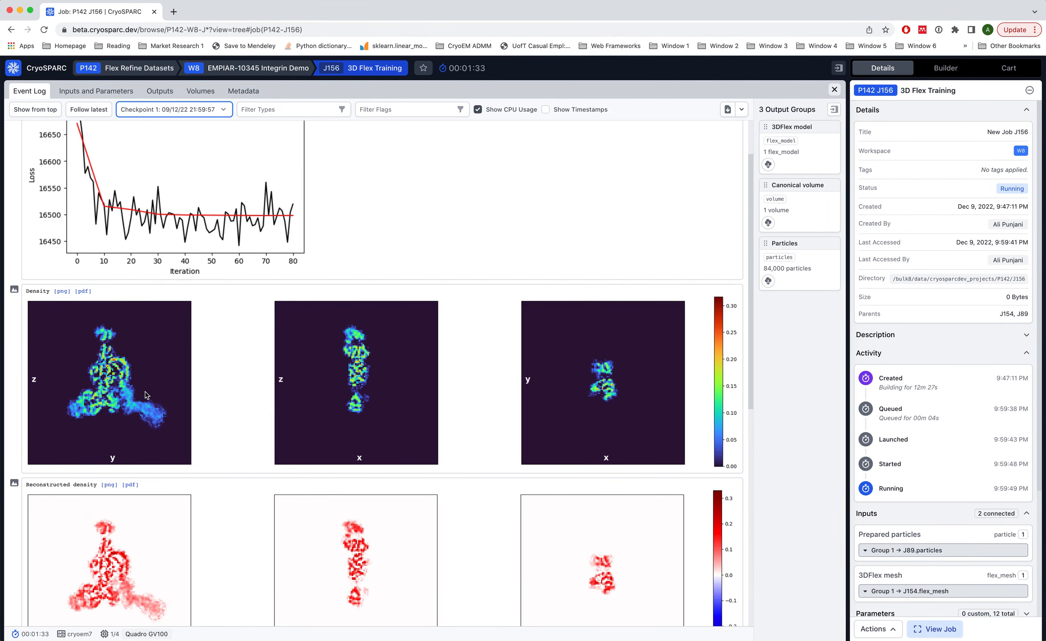
scroll(153, 414, down, 5)
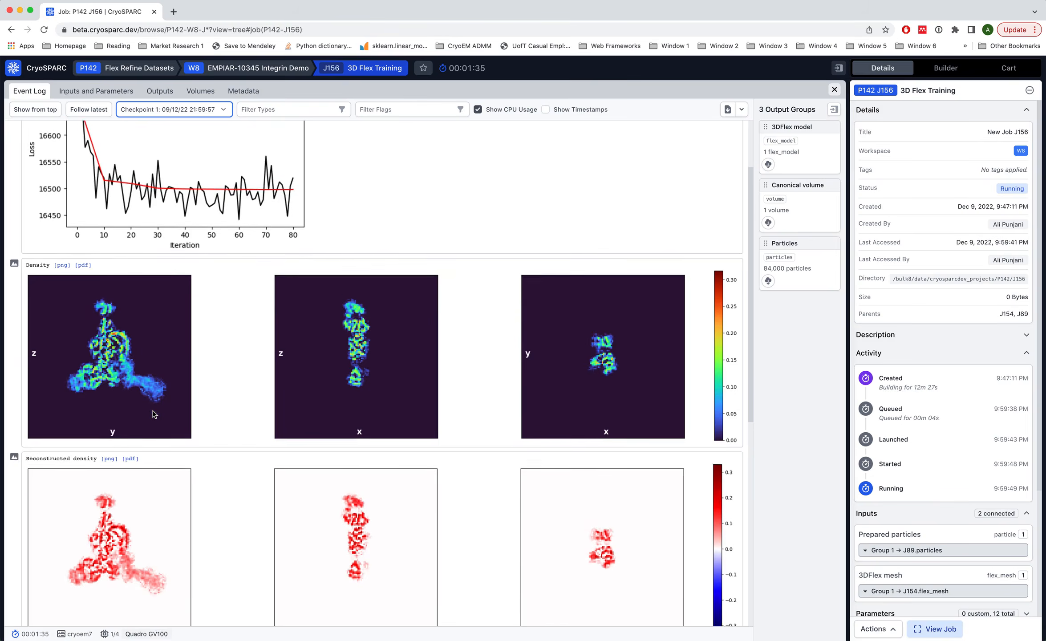
scroll(154, 414, down, 1)
scroll(153, 414, up, 1)
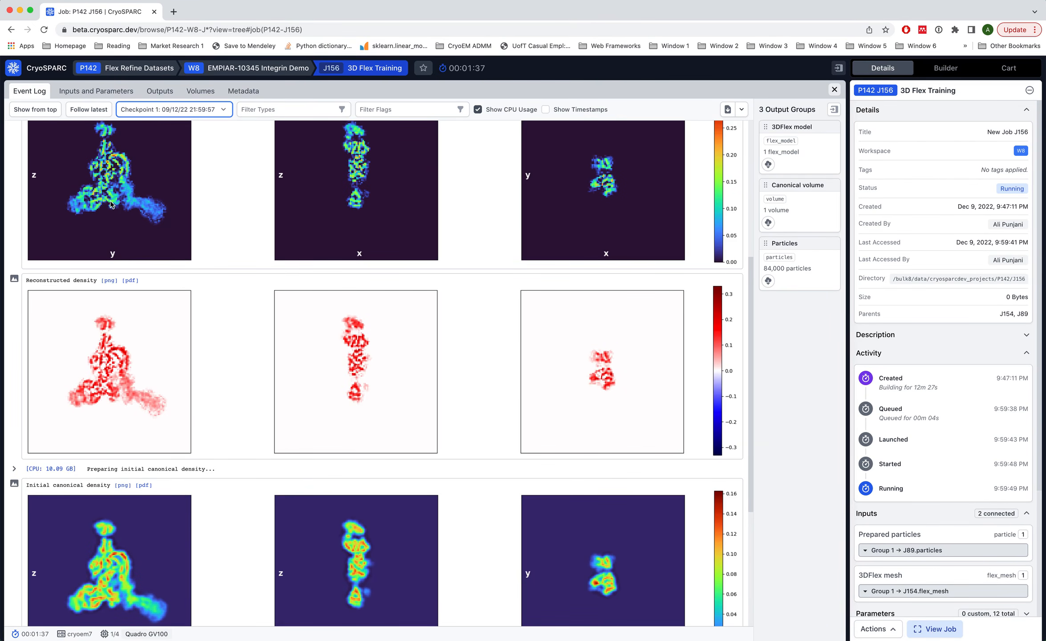
scroll(111, 205, down, 1)
scroll(112, 205, down, 3)
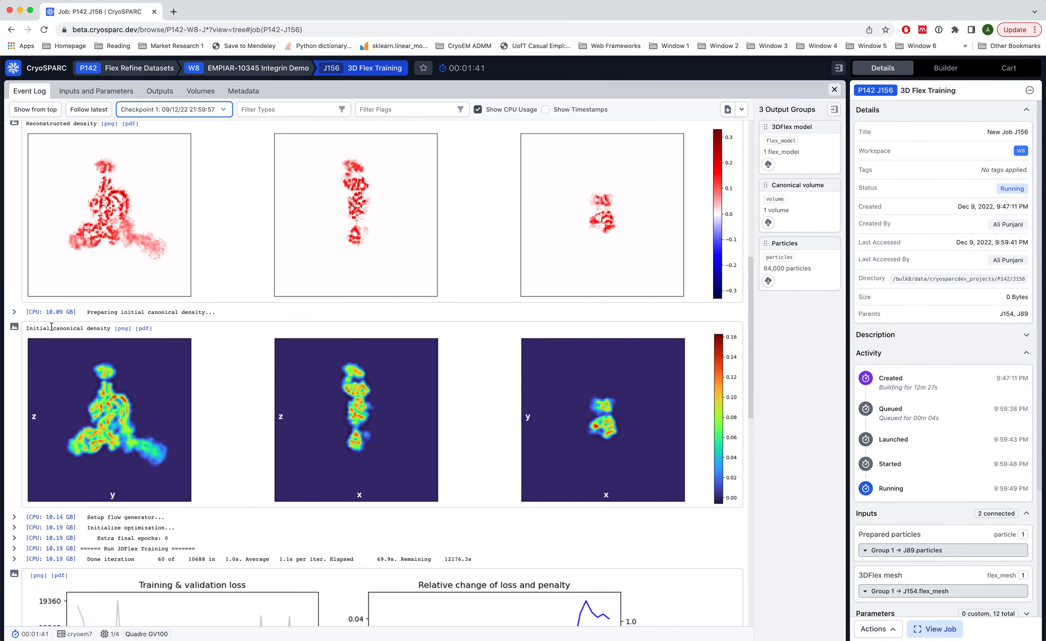
scroll(42, 337, up, 1)
scroll(42, 337, down, 1)
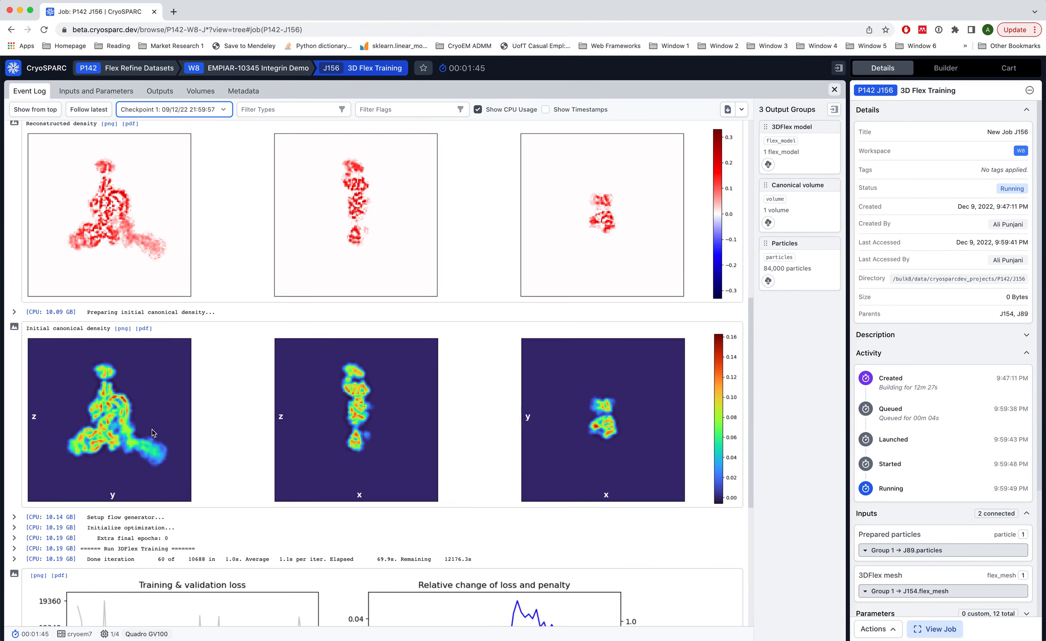
scroll(151, 430, down, 1)
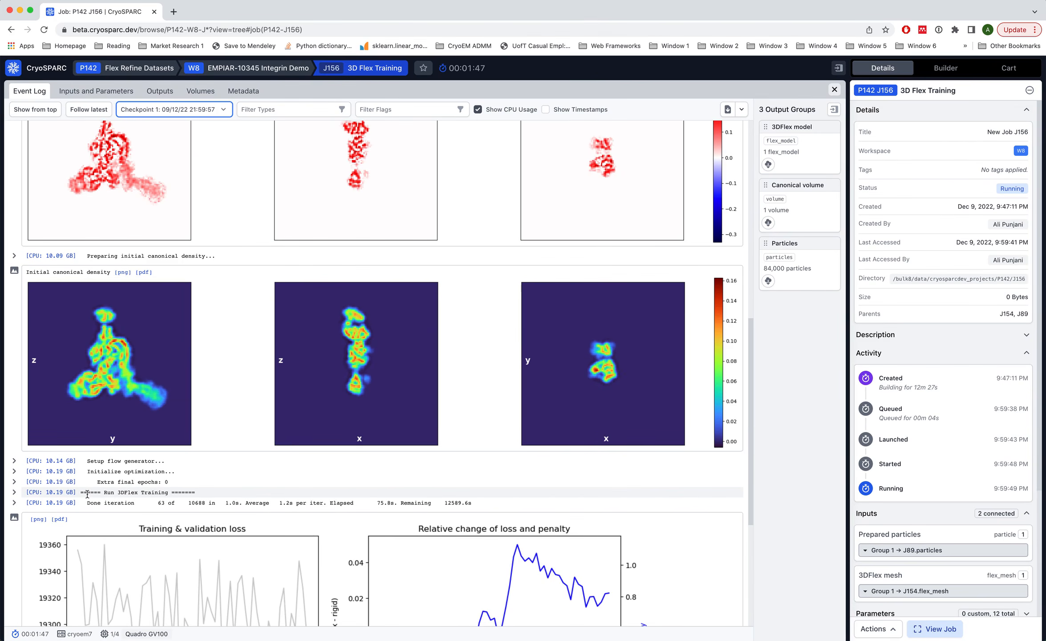
Highlight the Run 3DFlex Training line, follow the latest log output to examine the training plots, and close the job.
click(81, 494)
drag(81, 495, 196, 493)
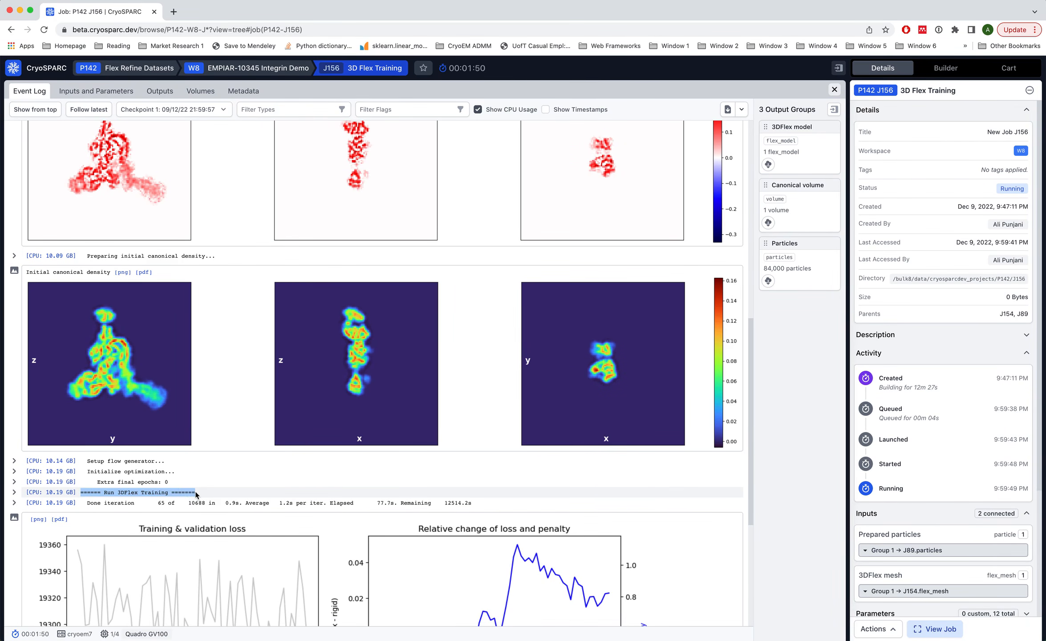
click(88, 109)
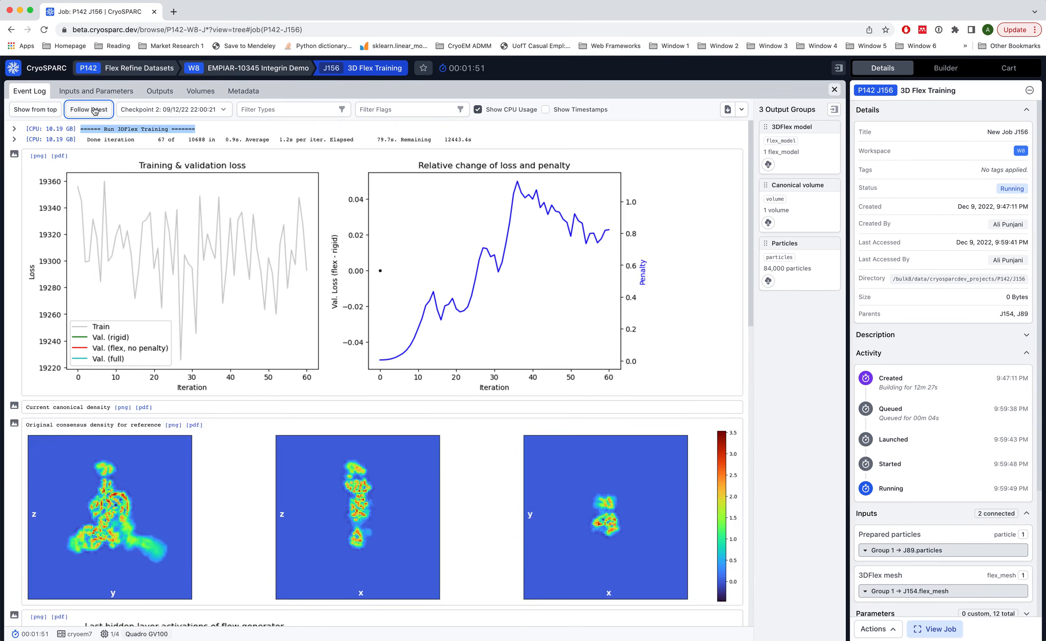
click(151, 135)
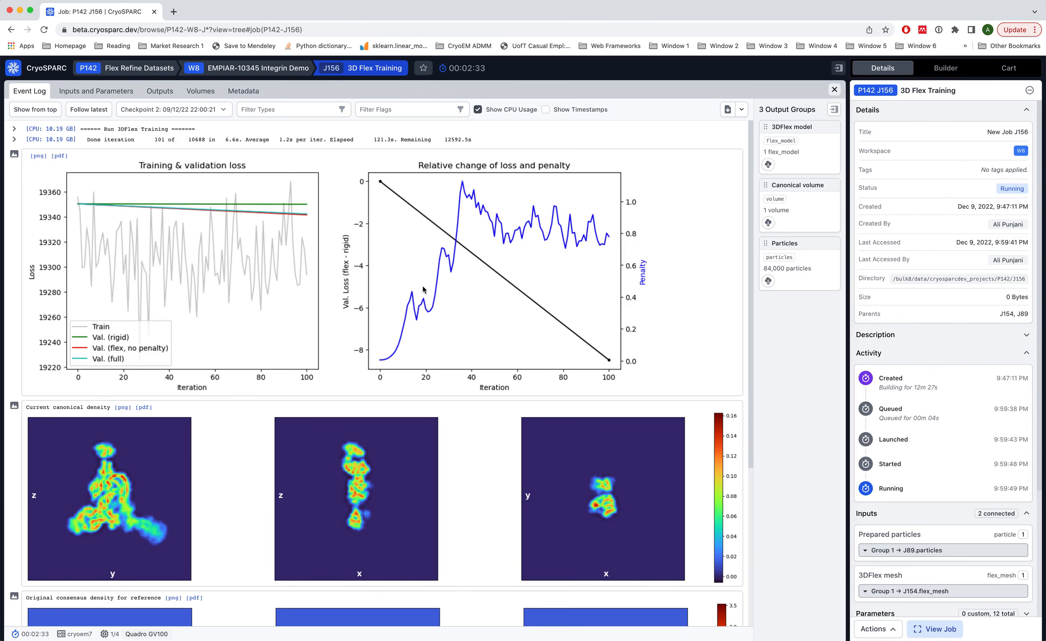
scroll(417, 334, down, 5)
scroll(418, 335, down, 2)
scroll(418, 335, up, 8)
key(Escape)
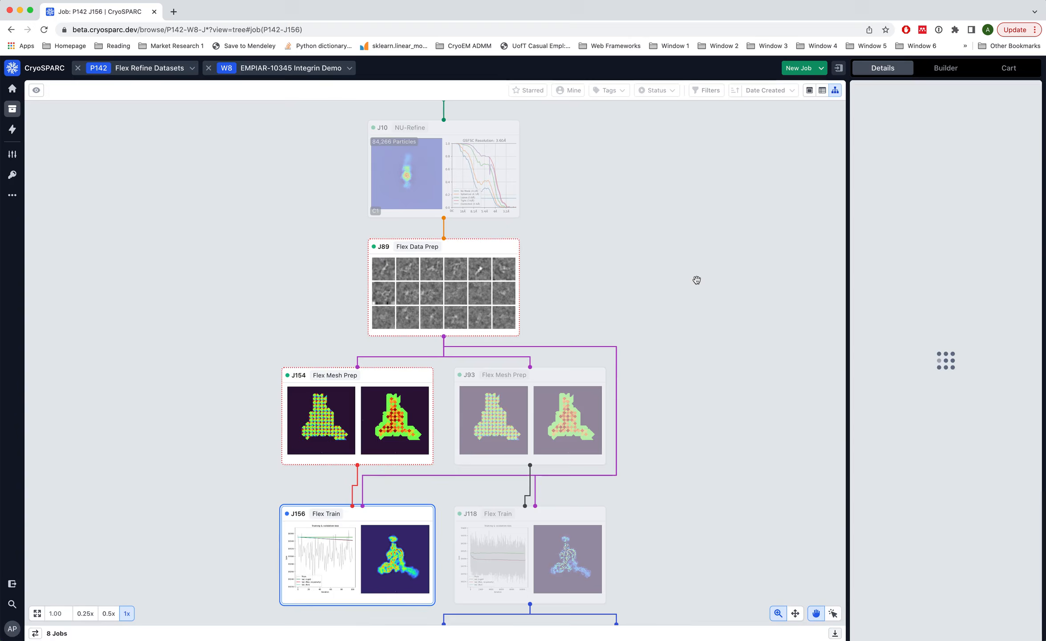
Open the completed Flex Train job J118 to review its loss and penalty plots, and return to the job tree.
double_click(509, 567)
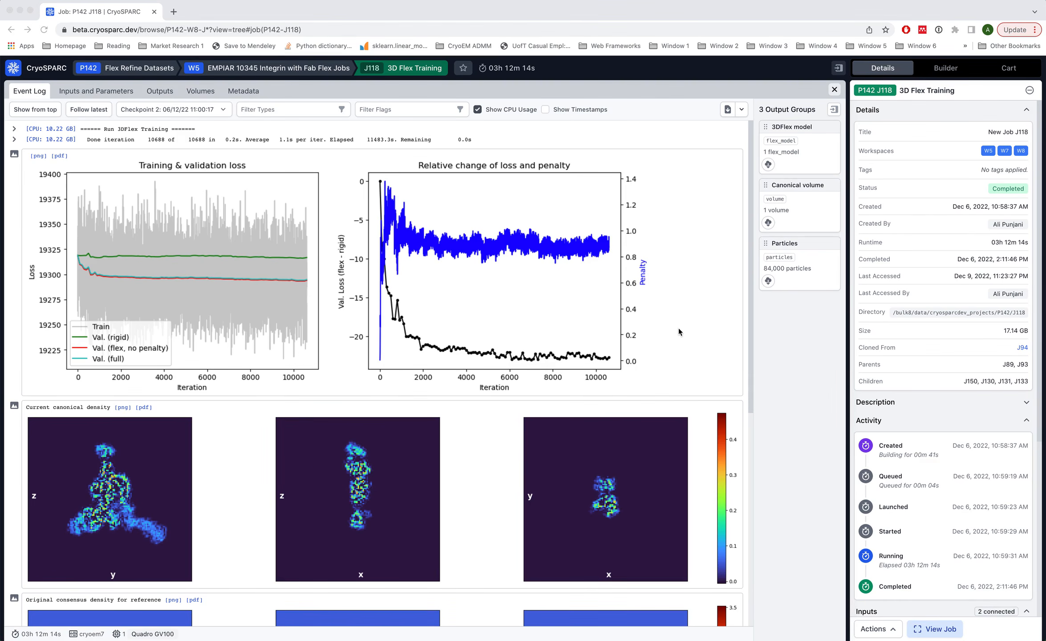
click(679, 329)
key(Escape)
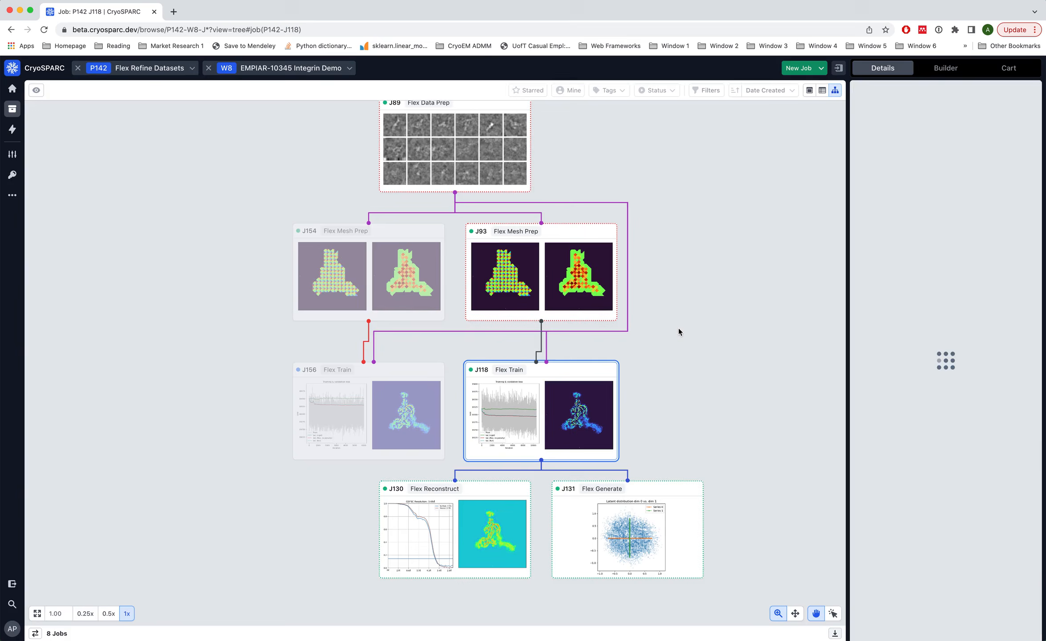
Reopen Flex Train job J156 and examine its loss plots and current canonical density against the original consensus density.
click(378, 414)
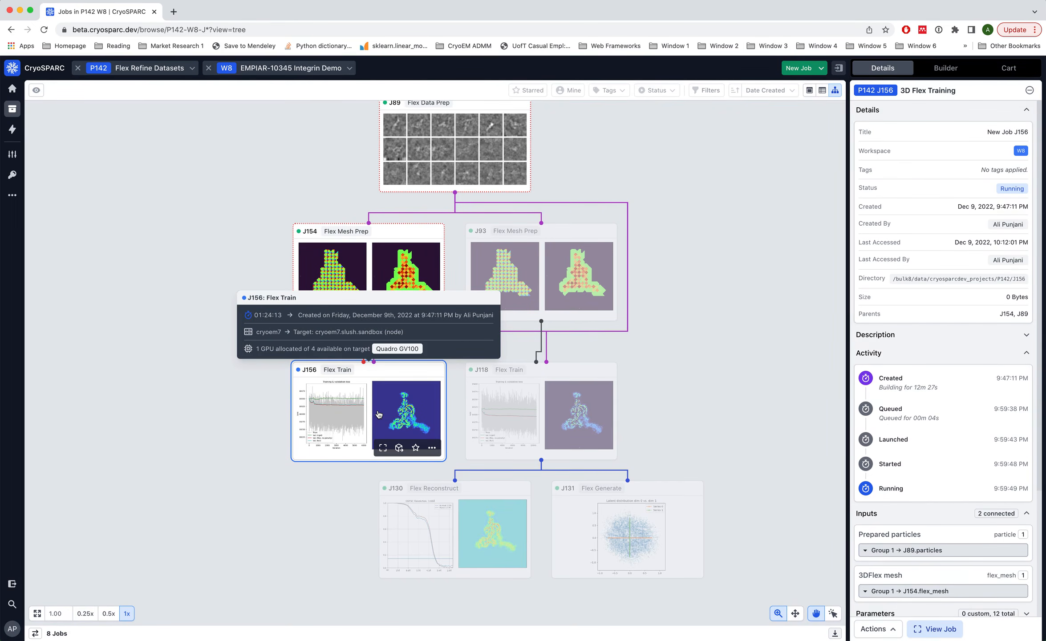
double_click(379, 414)
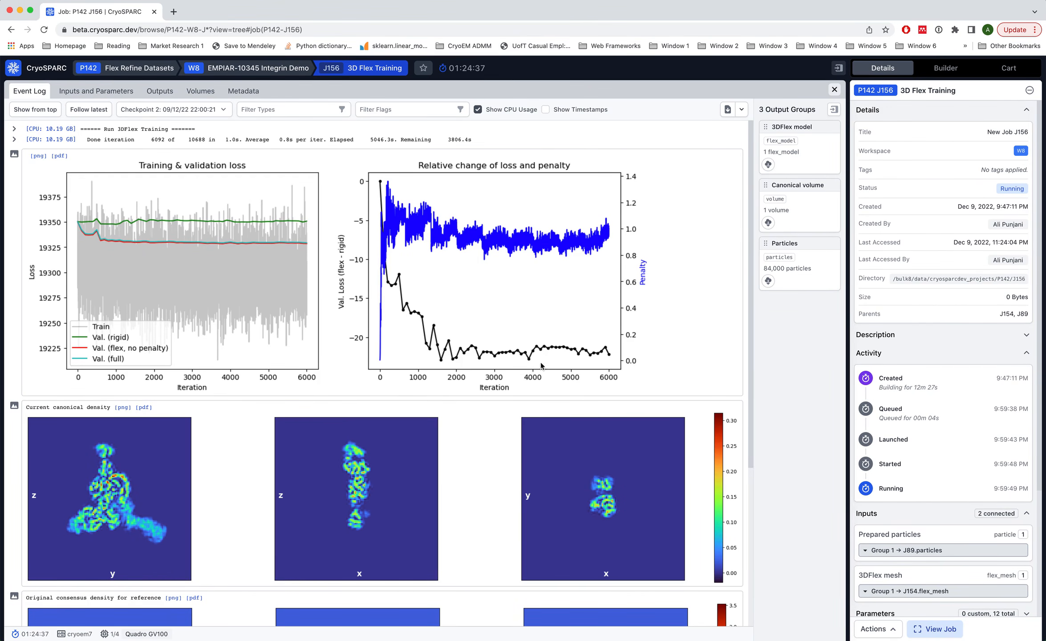
scroll(414, 365, down, 2)
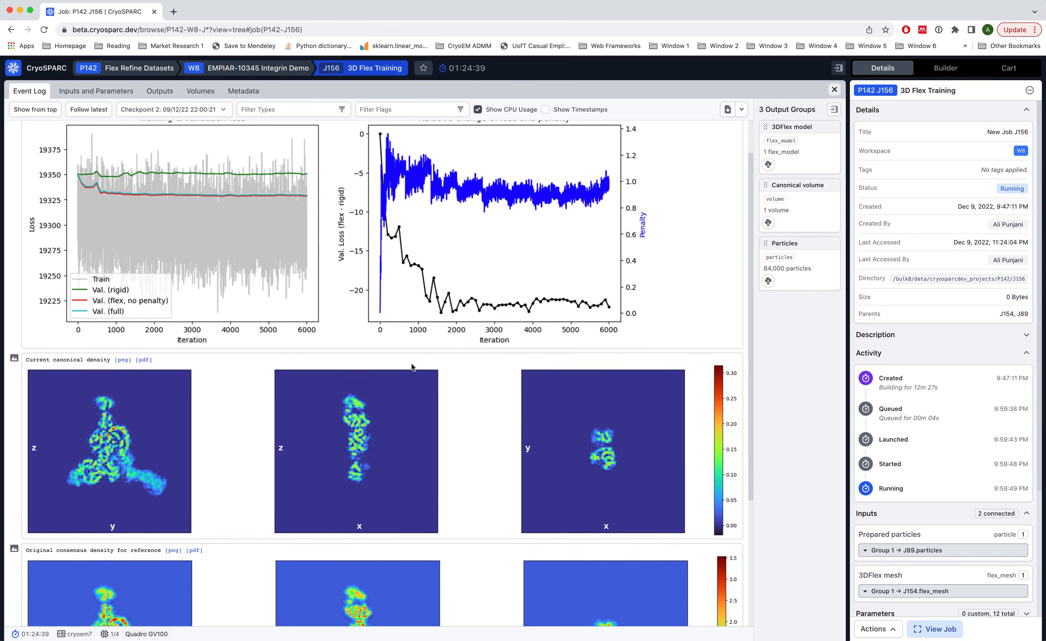
scroll(412, 366, down, 5)
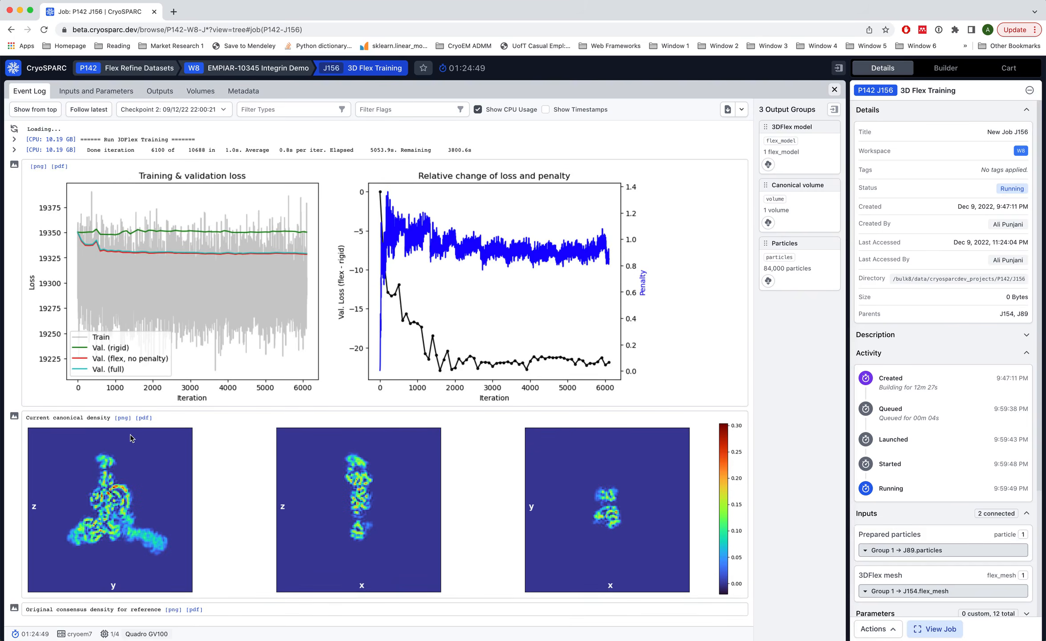
scroll(120, 423, down, 5)
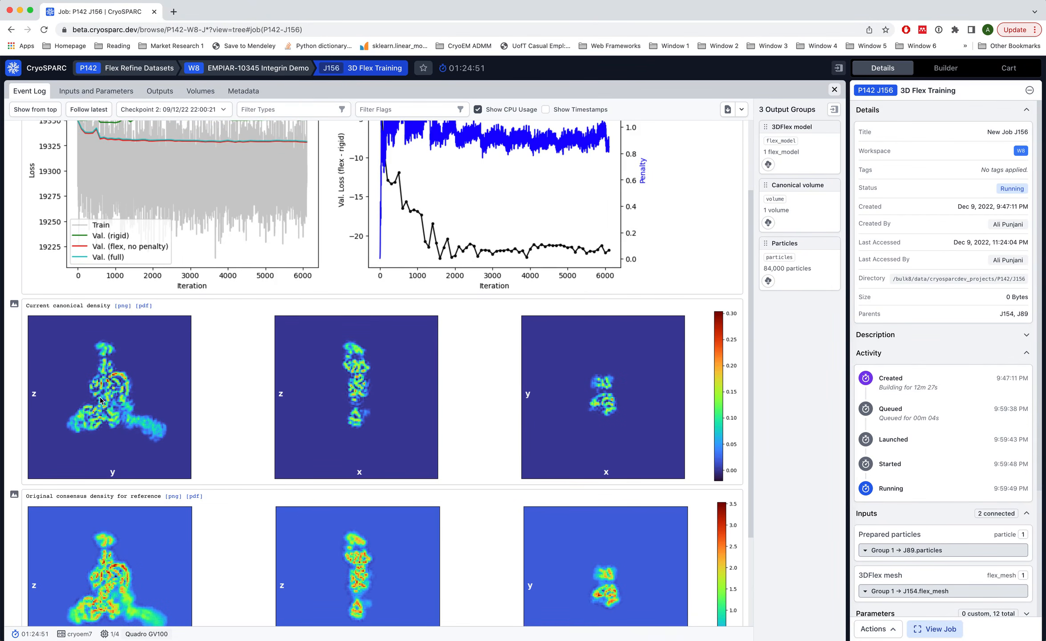
scroll(112, 375, down, 4)
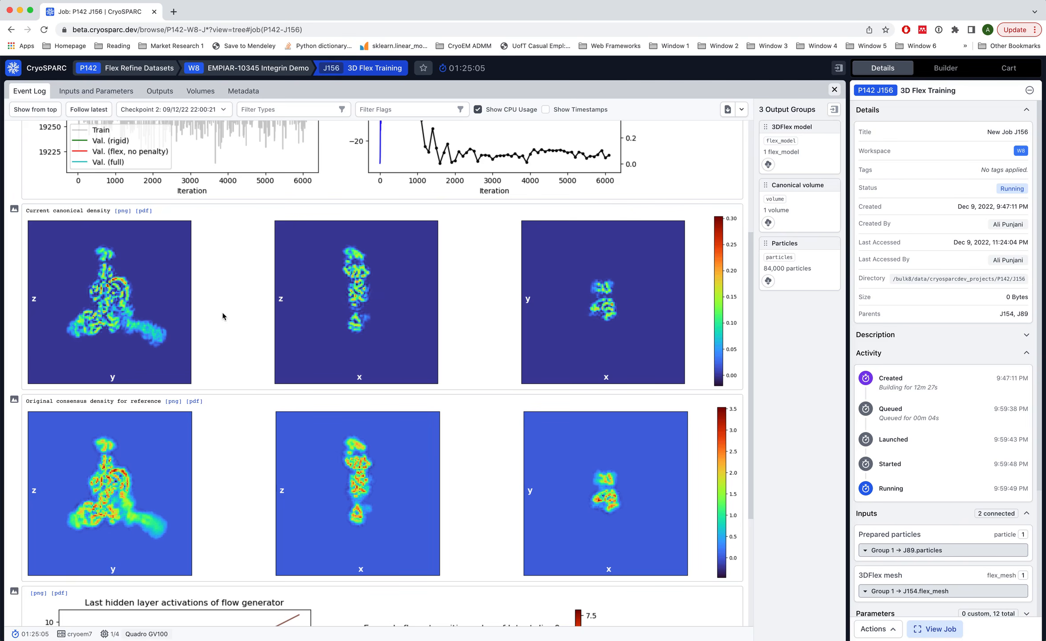
Examine the flow generator's hidden layer activations, the example flow and the latent distribution for dimension 0 alongside the density plots.
scroll(192, 341, down, 4)
scroll(192, 341, down, 3)
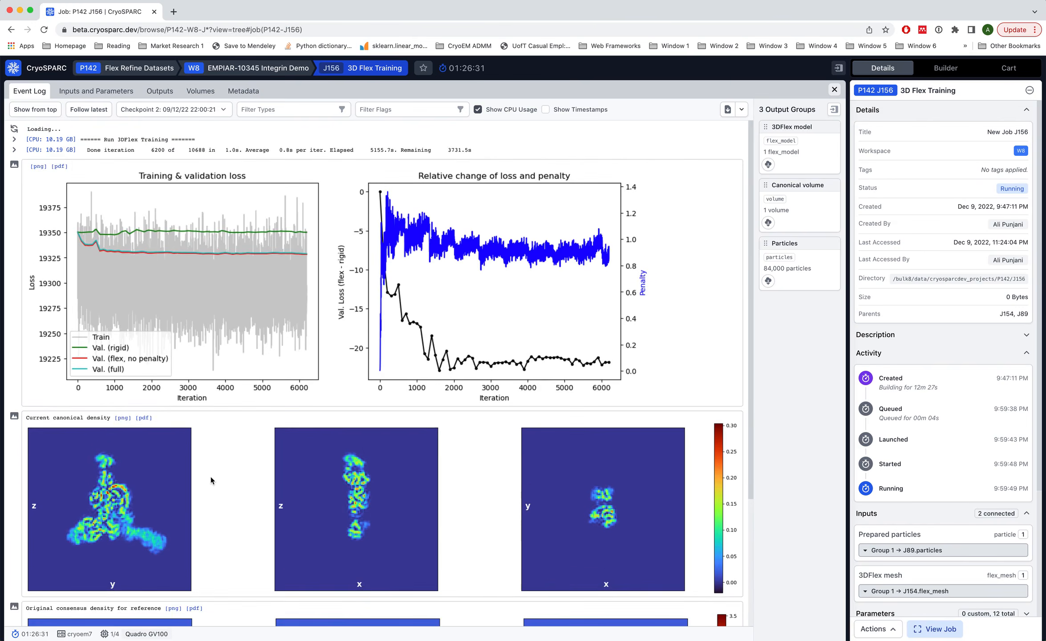
scroll(211, 477, down, 10)
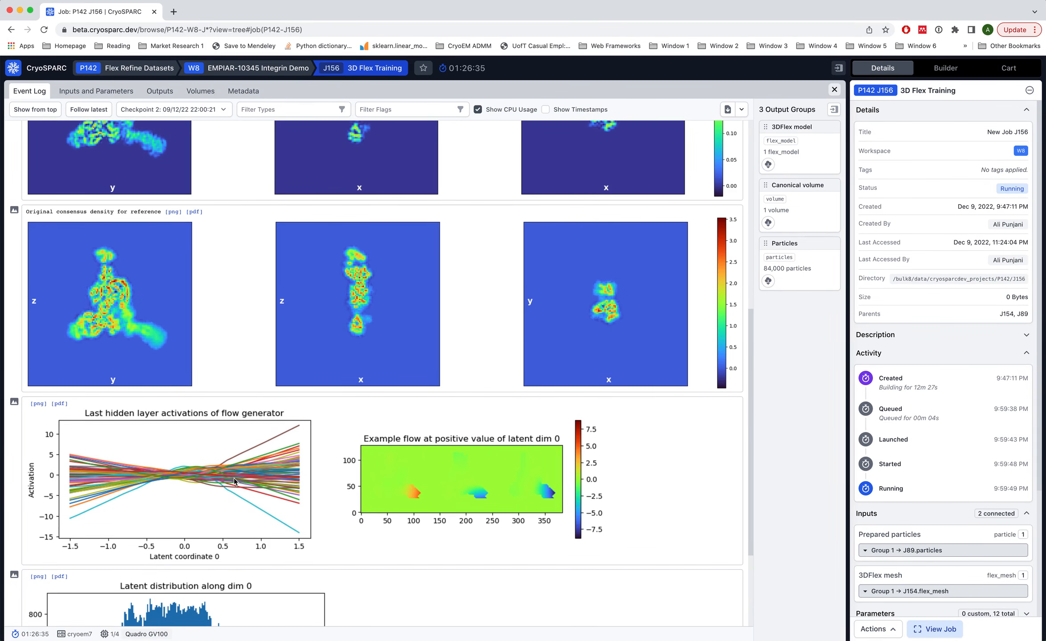
scroll(234, 477, down, 2)
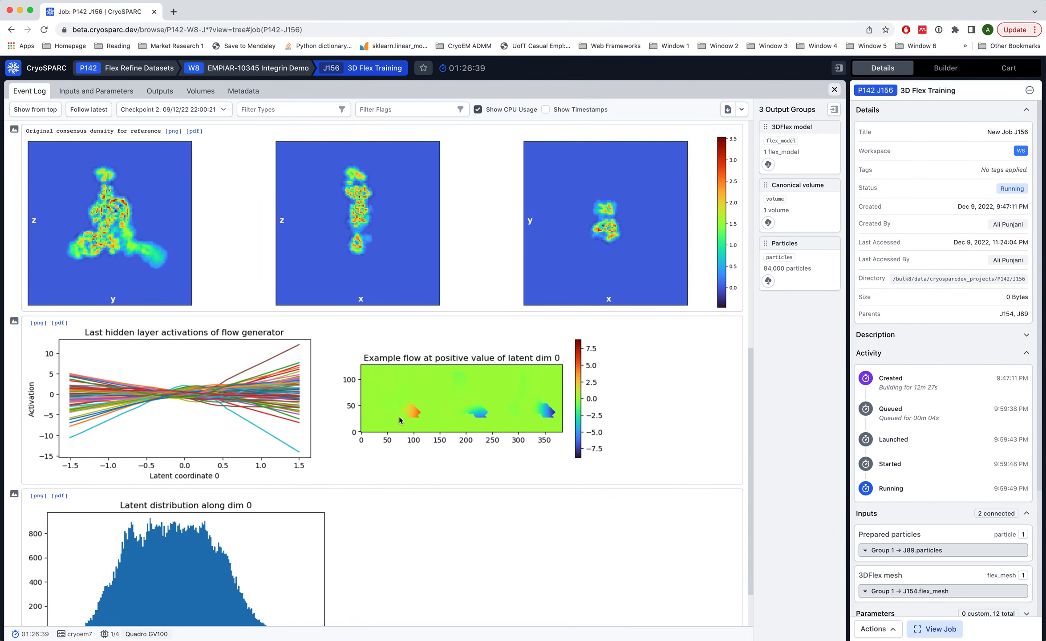
scroll(401, 385, up, 1)
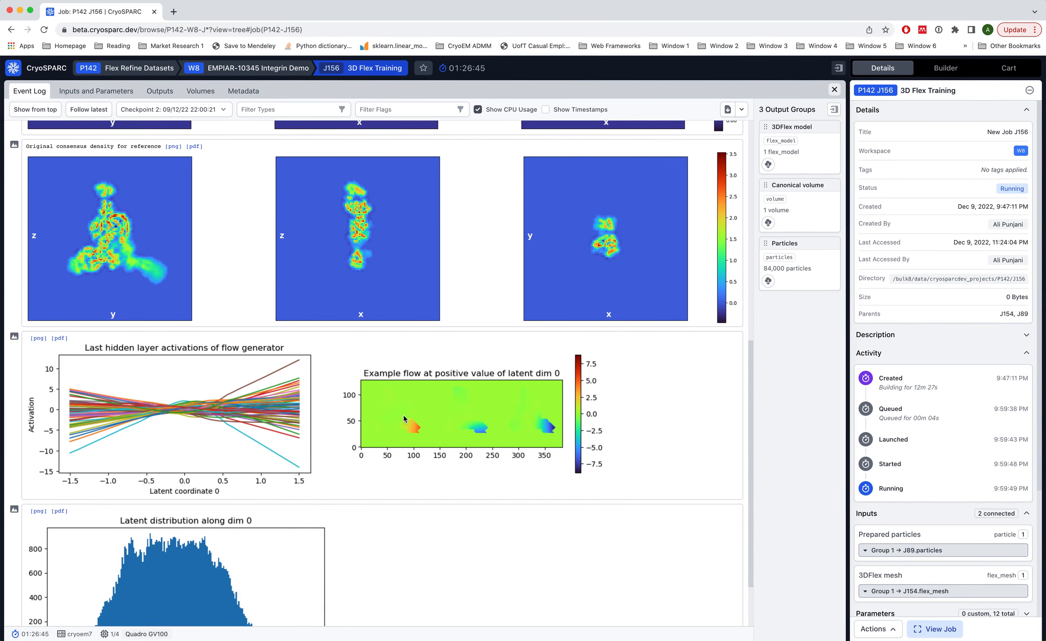
scroll(403, 415, up, 10)
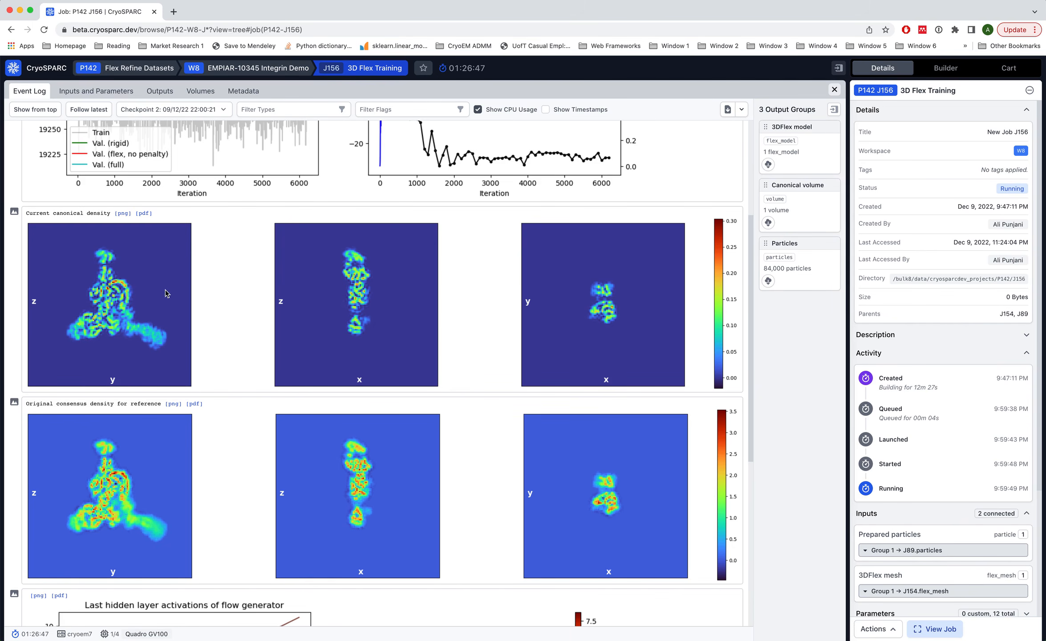
scroll(268, 363, down, 10)
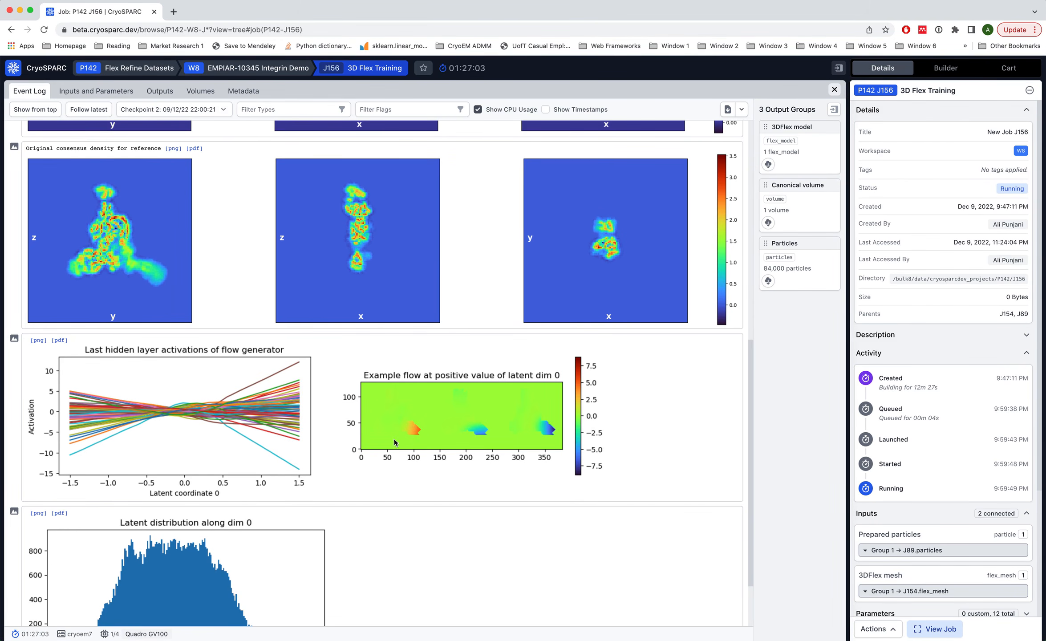
Examine the example flow for latent dim 0 and the latent distributions along dimensions 0 and 1 of J156.
scroll(372, 404, up, 1)
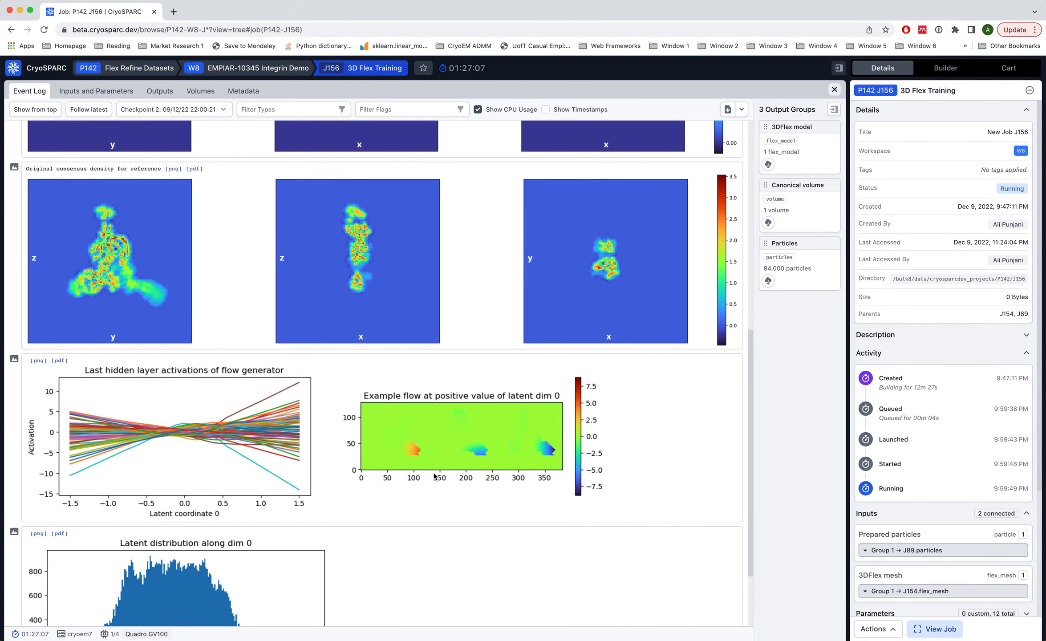
scroll(422, 460, down, 2)
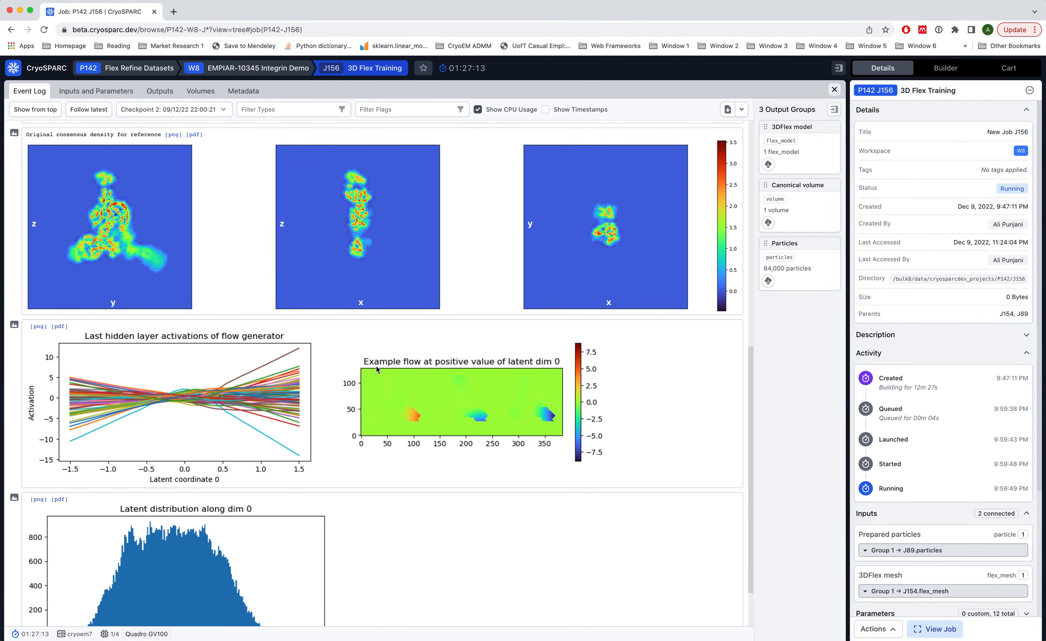
scroll(341, 414, down, 10)
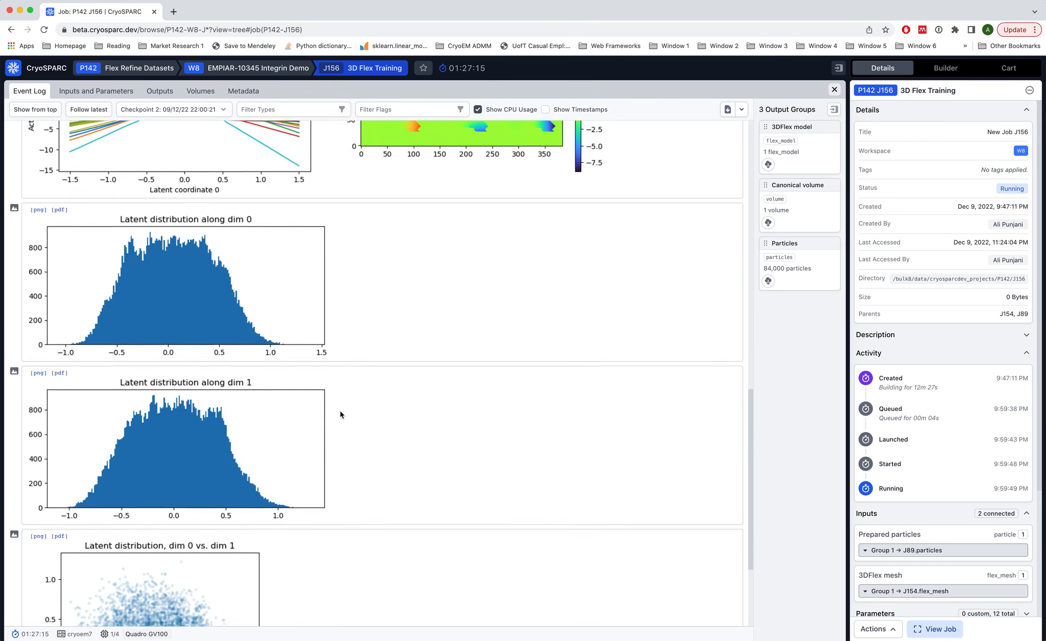
scroll(341, 414, down, 1)
scroll(341, 414, down, 1)
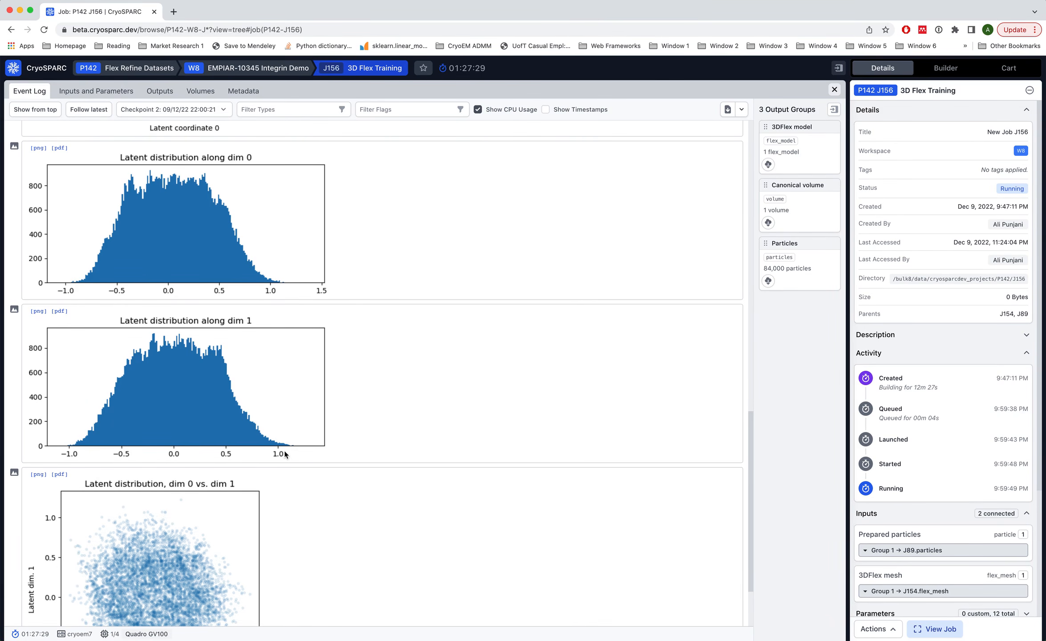
scroll(175, 436, down, 3)
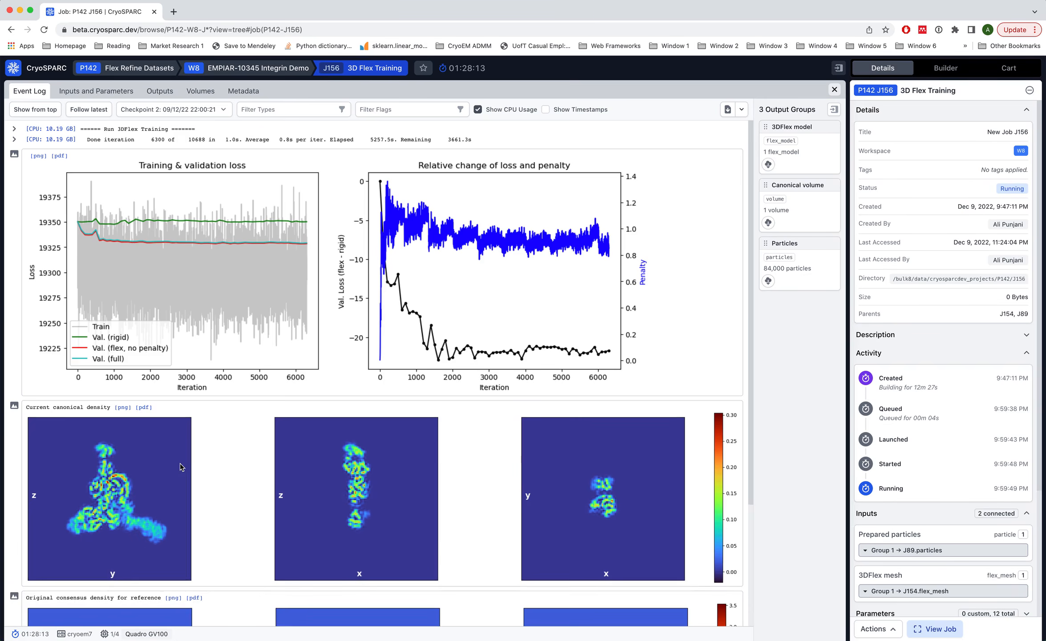
Review J156's plots from the loss curves to the dim 0 vs. dim 1 latent scatter, and close the job.
scroll(180, 464, down, 7)
scroll(180, 464, down, 15)
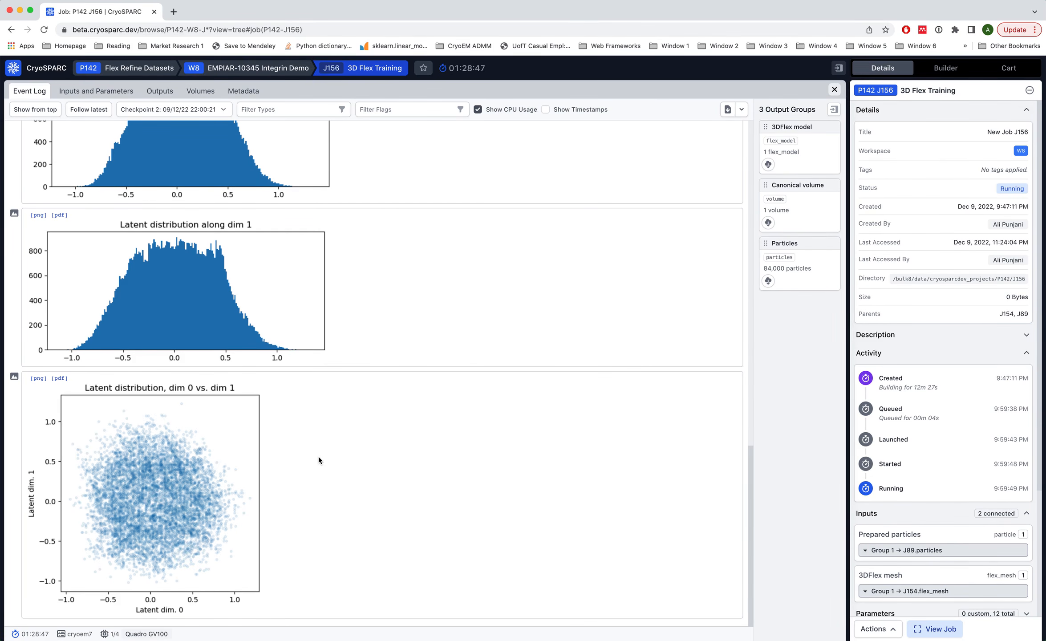
scroll(318, 455, up, 5)
scroll(318, 455, up, 15)
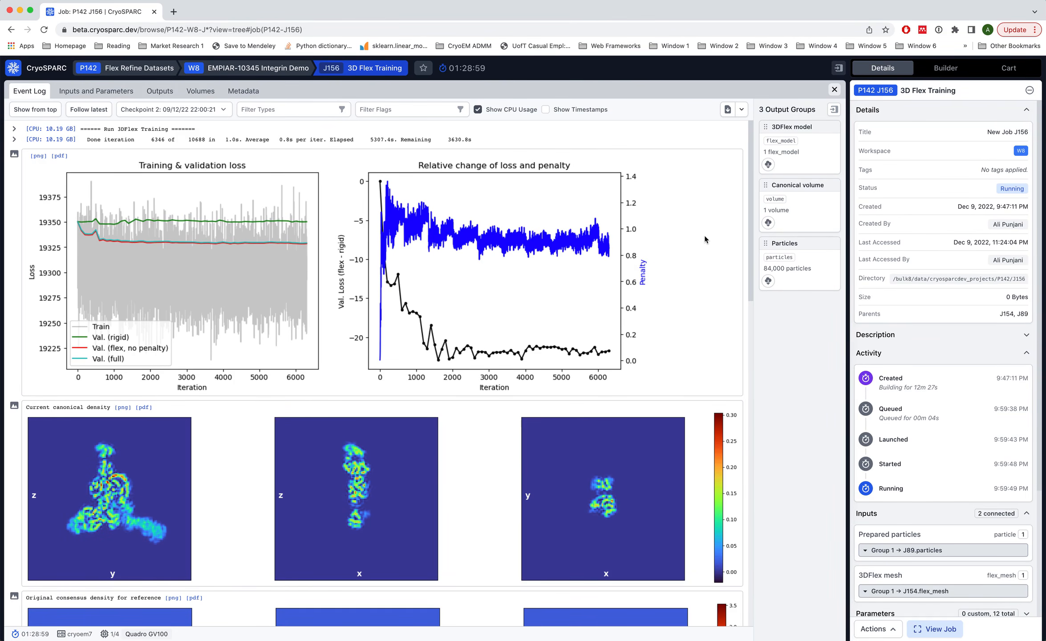
click(833, 93)
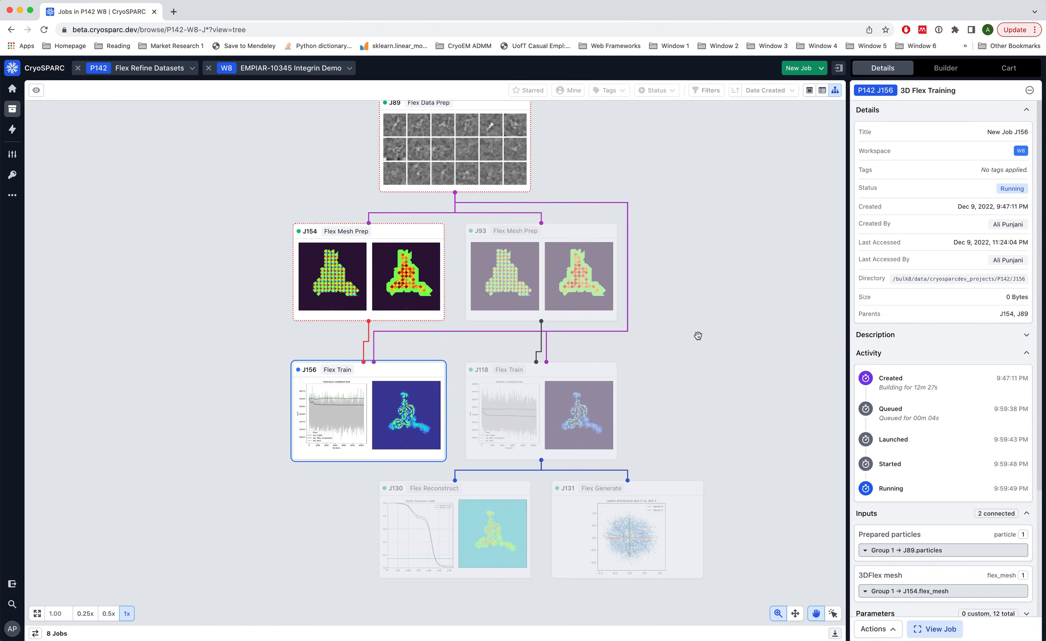
Deselect the training job, search the job builder for "flex" and create a 3D Flex Generator job in workspace W8.
click(662, 393)
scroll(688, 372, down, 2)
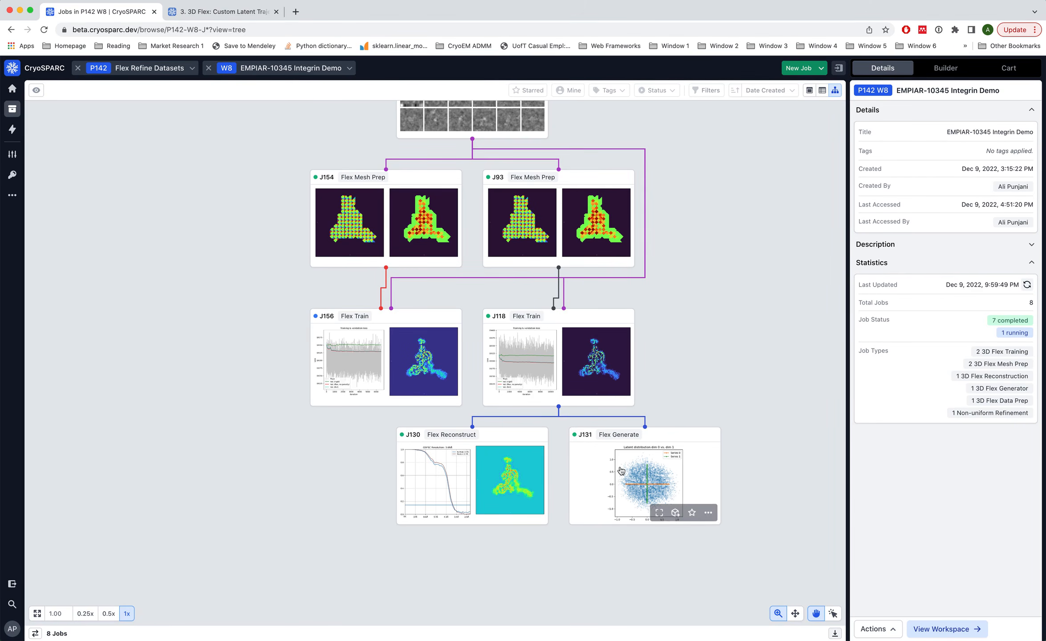
mouse_move(596, 447)
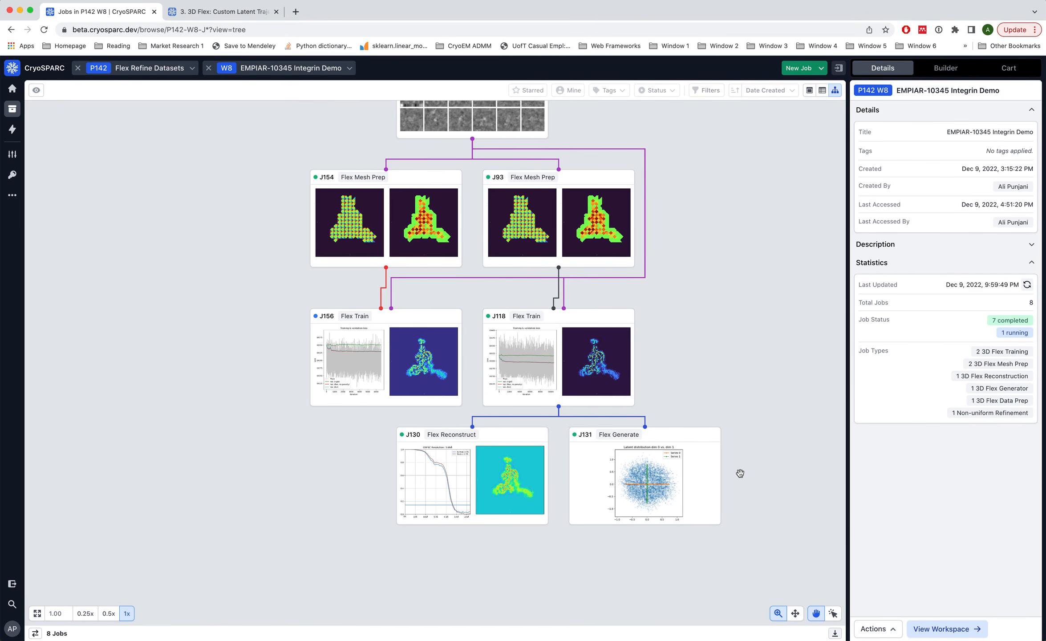
click(931, 74)
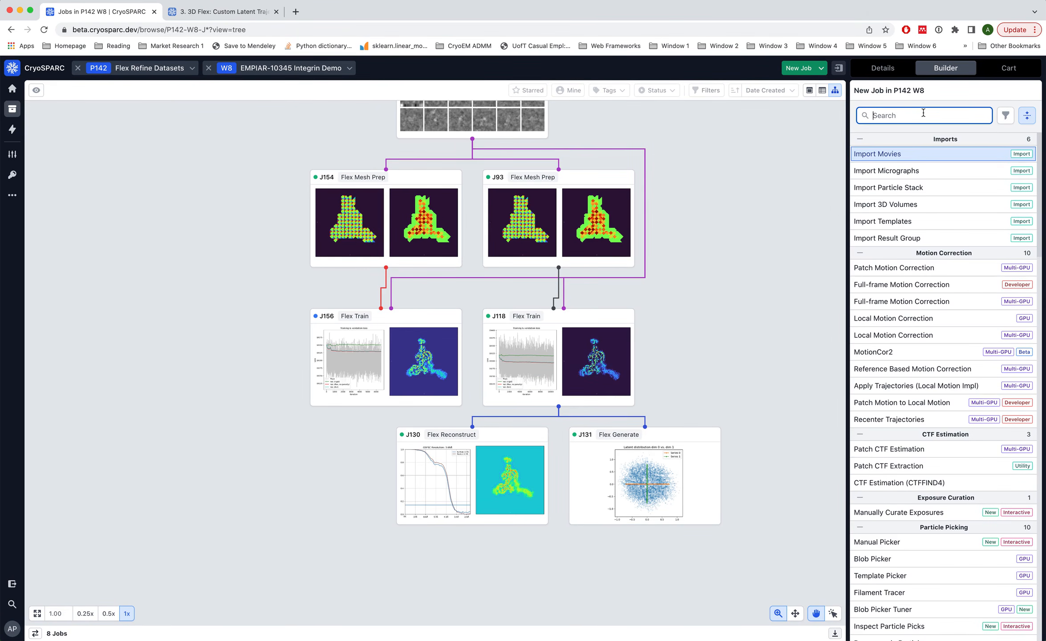
text(flex)
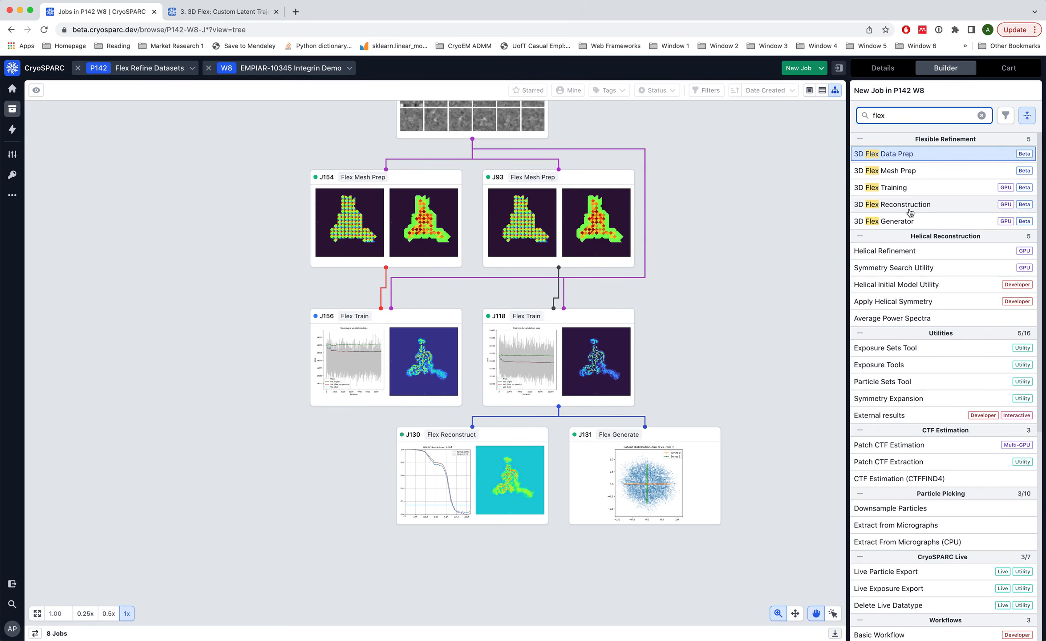
mouse_move(906, 226)
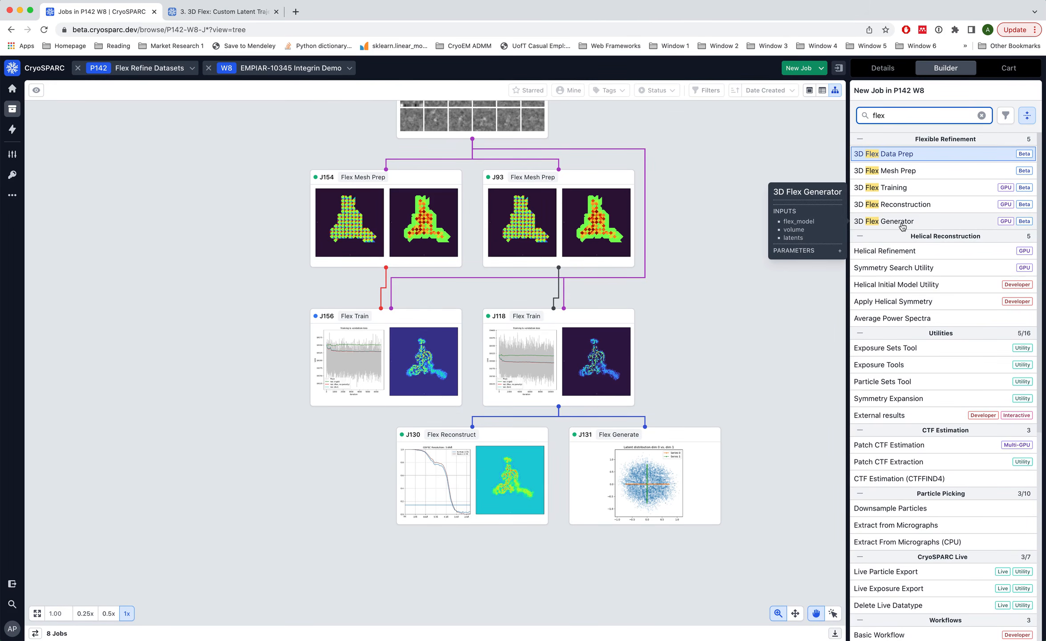
click(902, 226)
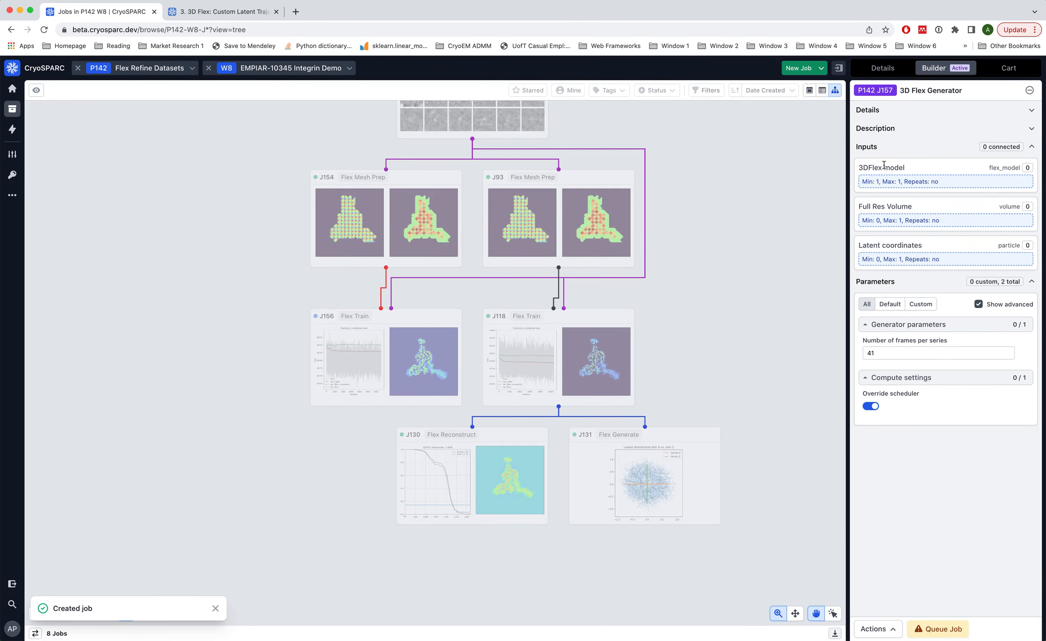
Connect the 3DFlex model output of training job J156 to the new generator job's 3DFlex model input.
click(350, 363)
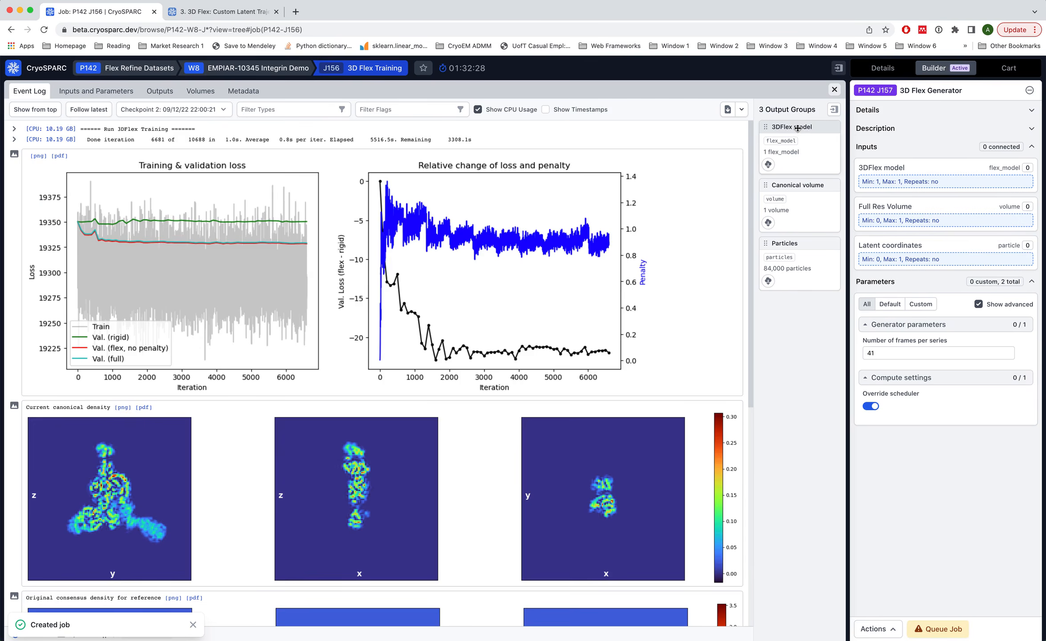
drag(800, 126, 890, 176)
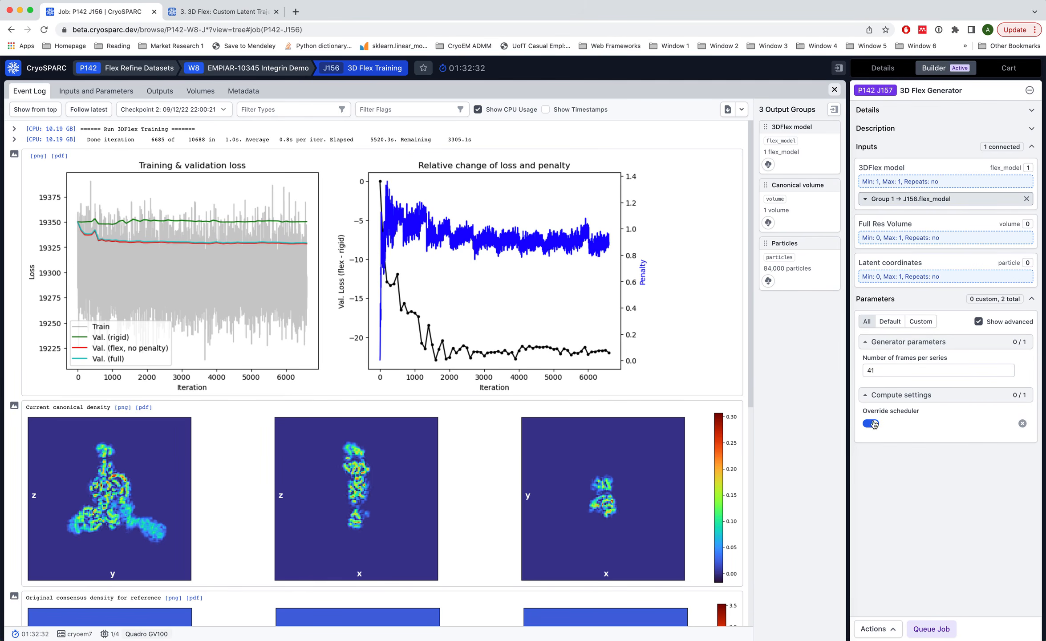
mouse_move(868, 426)
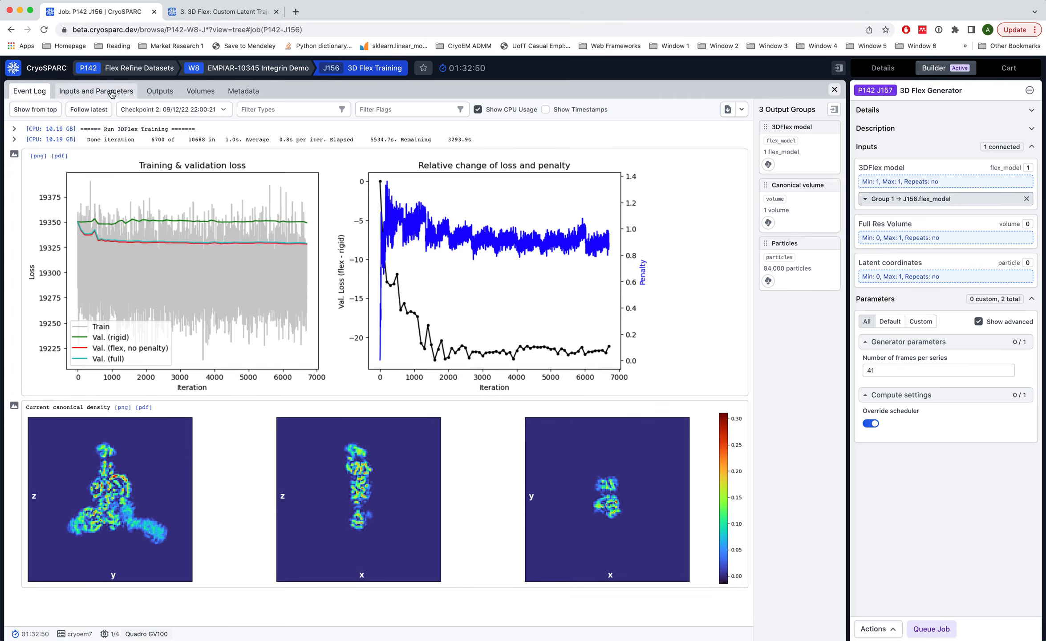
Browse the saved iteration versions of J156's 3DFlex model checkpoint in its outputs, collapse them and return to the event log.
click(165, 92)
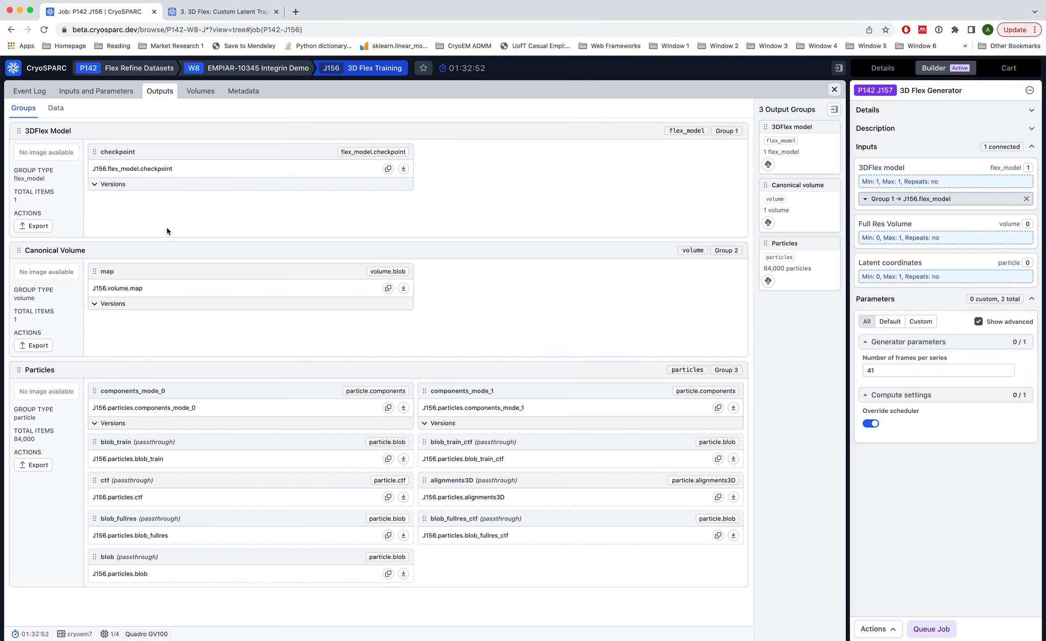
click(95, 185)
scroll(156, 453, down, 10)
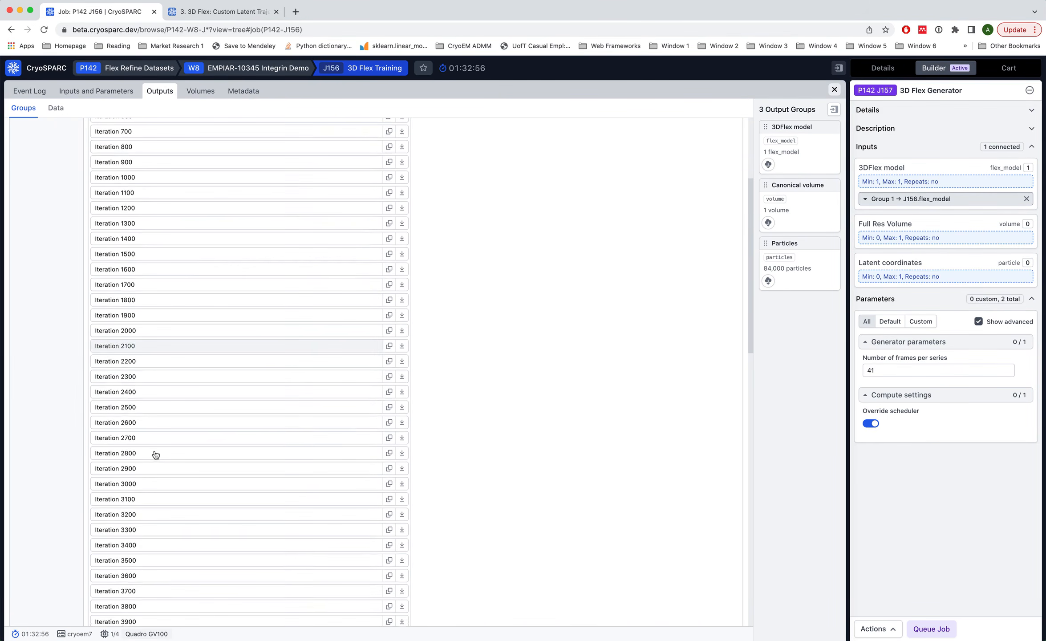
scroll(154, 453, down, 10)
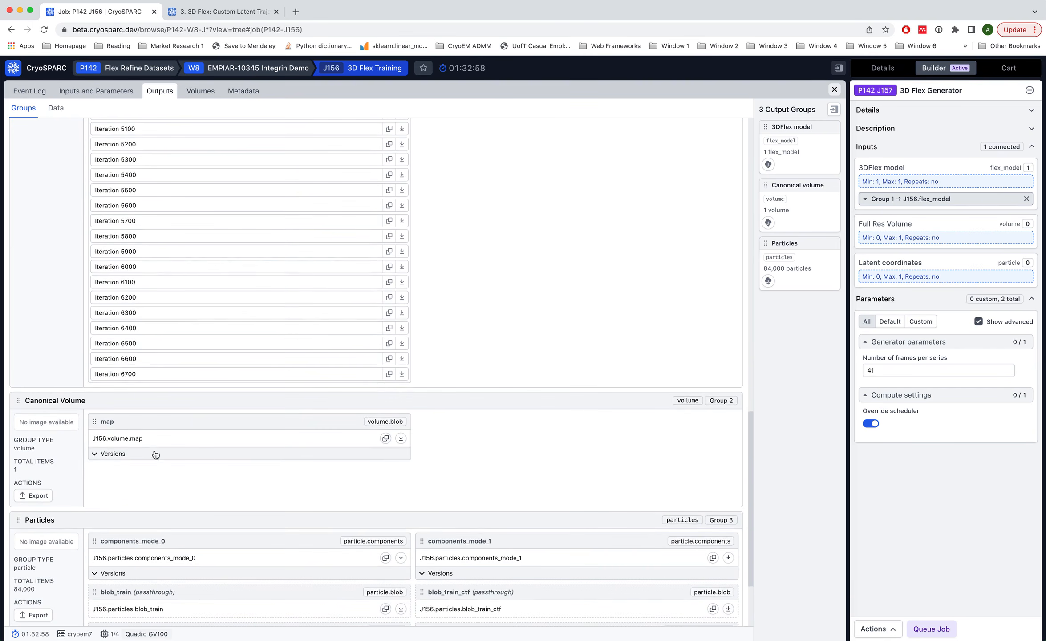
scroll(180, 315, up, 15)
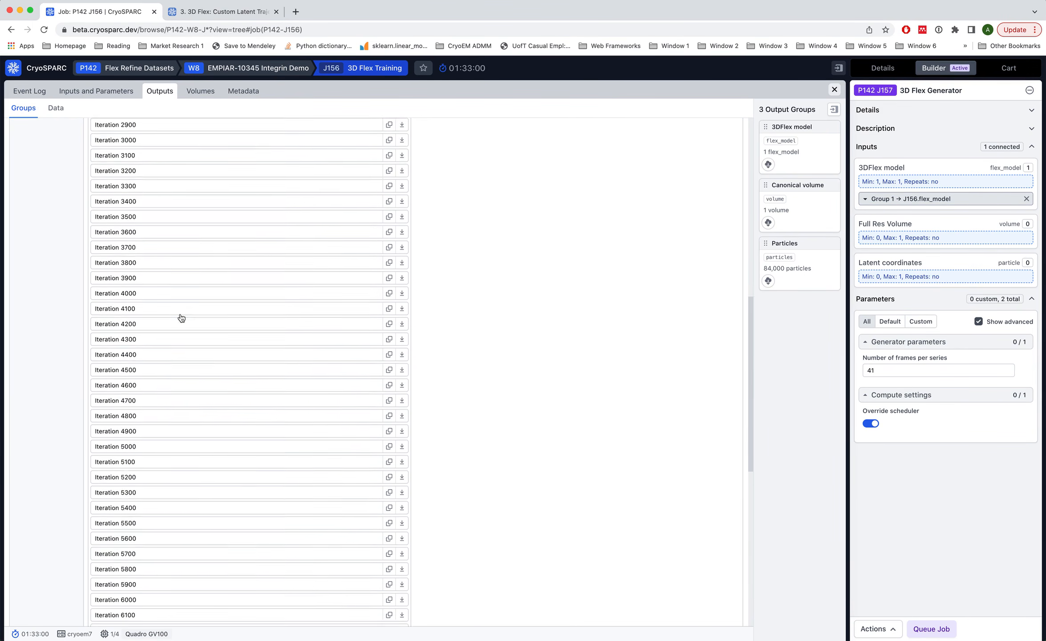
scroll(203, 229, up, 5)
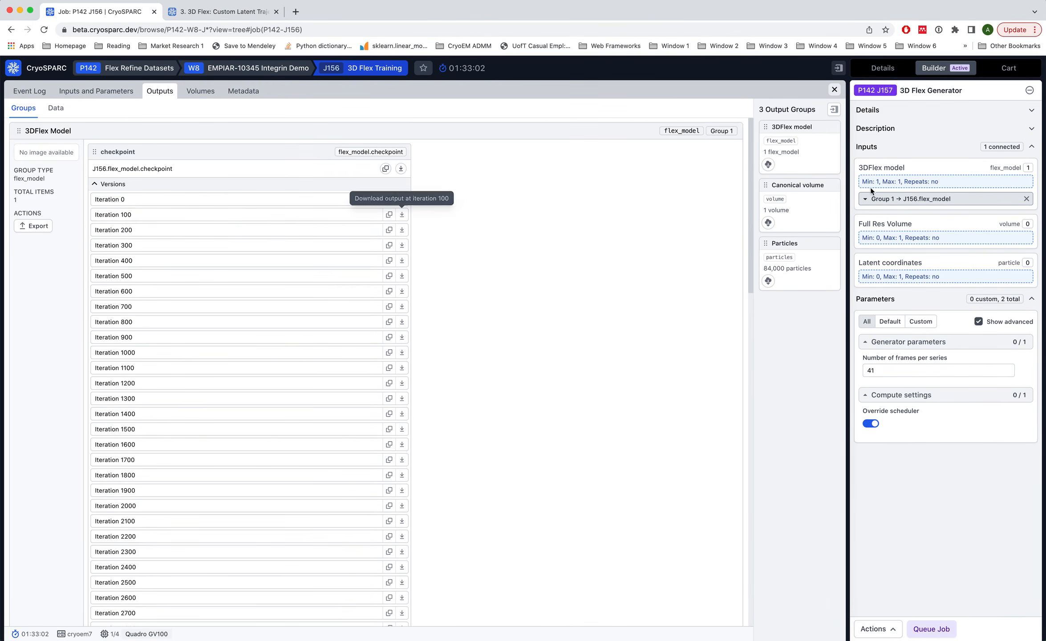
click(95, 184)
click(30, 91)
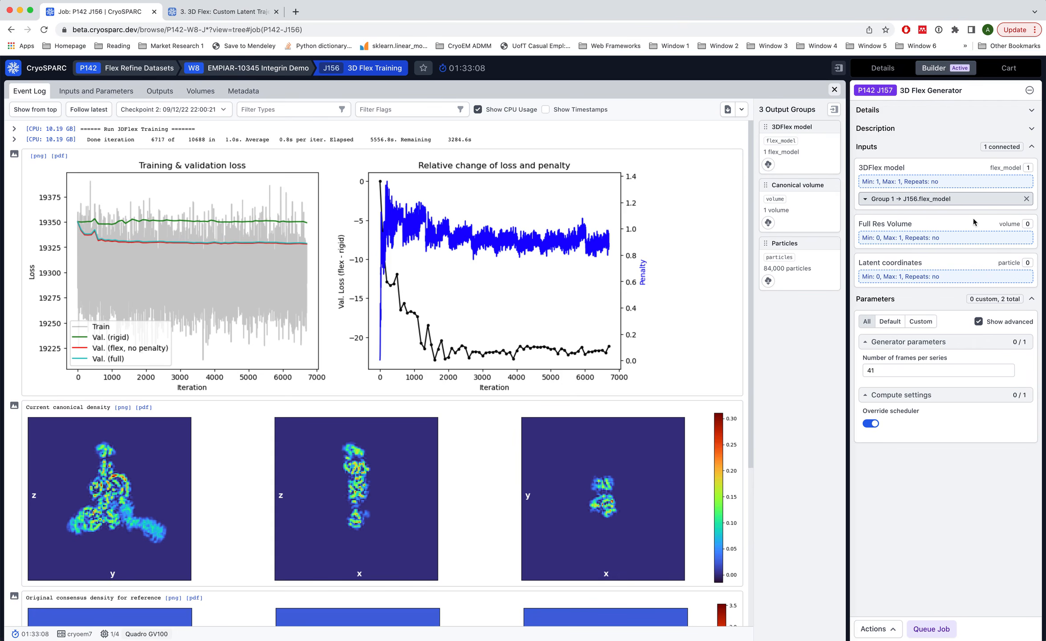
Check which checkpoint the generator's connected 3DFlex model group uses, collapse the group and return to the job tree.
click(865, 201)
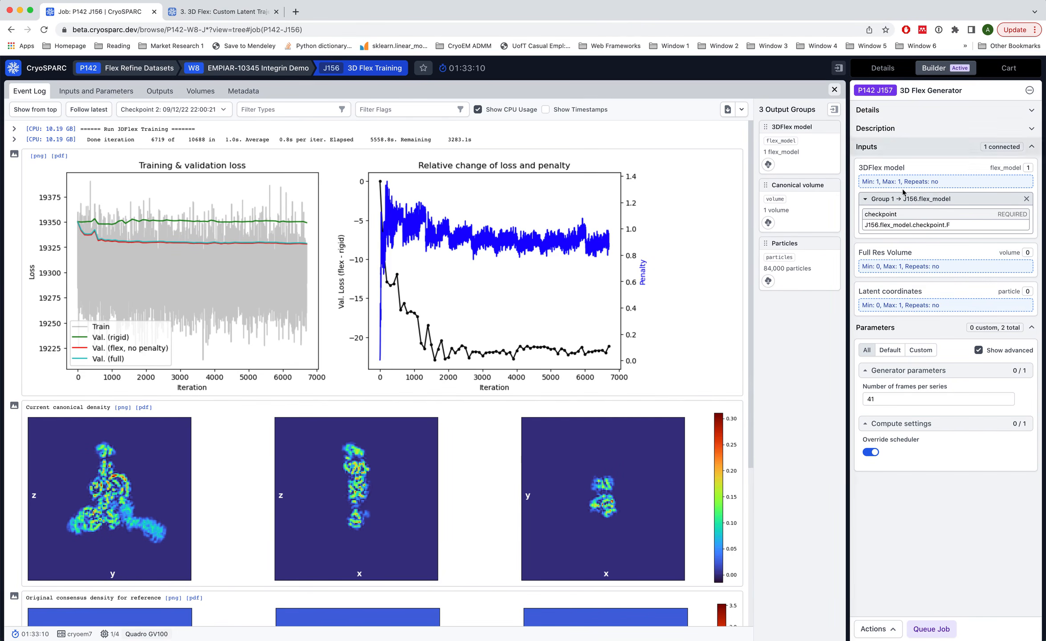
click(865, 200)
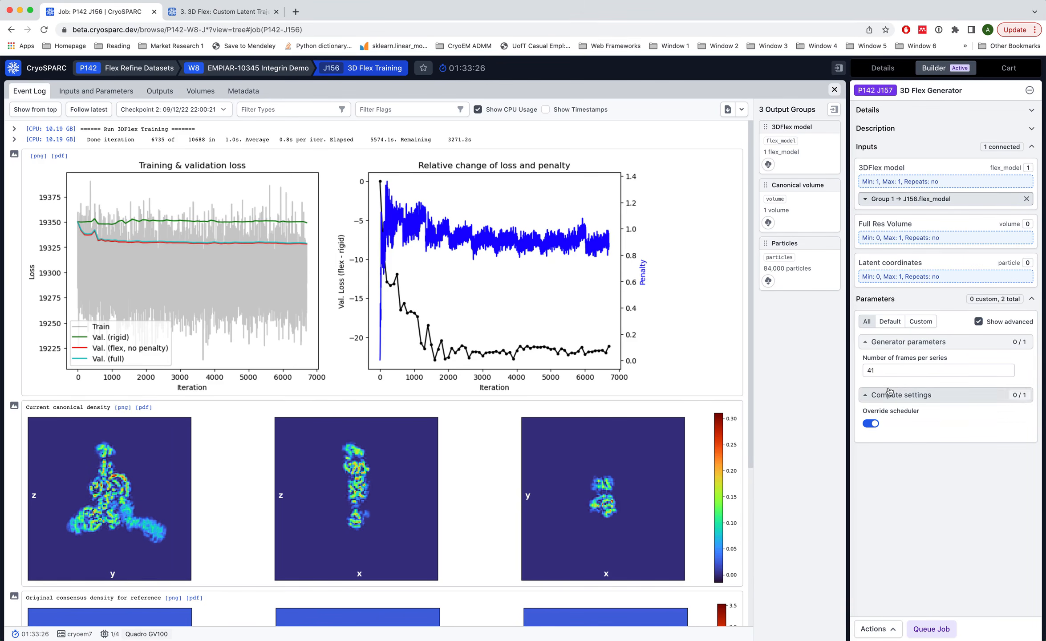
mouse_move(871, 381)
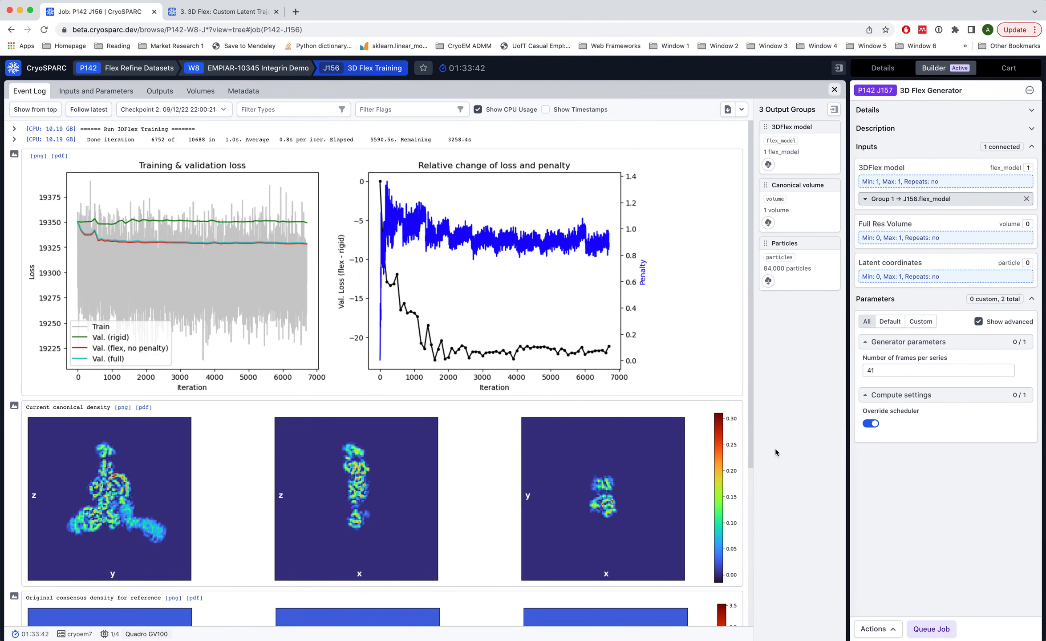
key(Escape)
Open the completed Flex Generate job J131 and inspect its checkpoint loading log and input tetramesh.
click(739, 493)
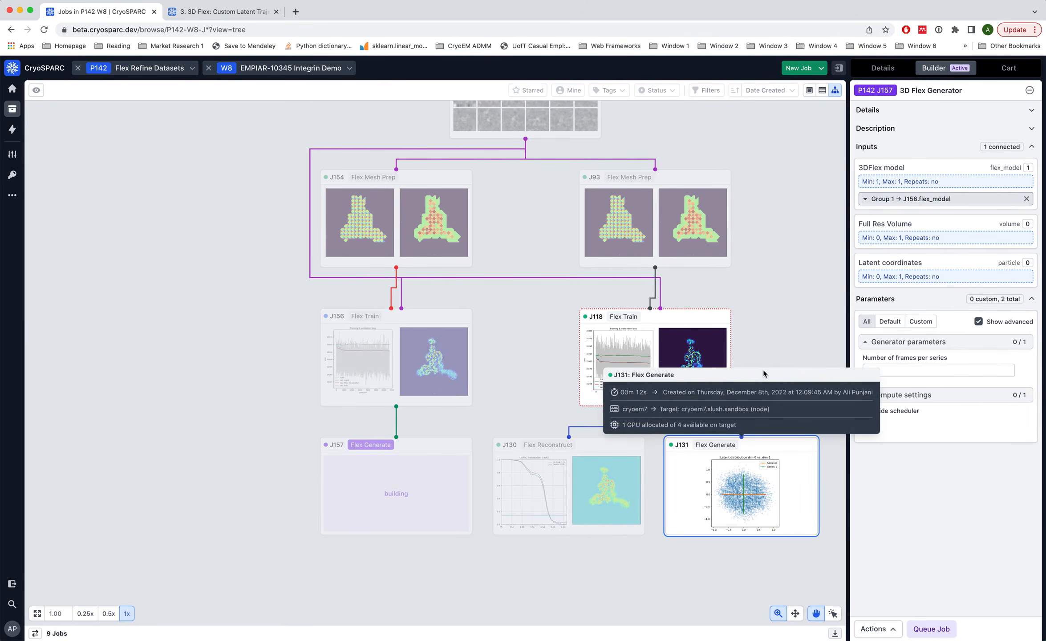
key(space)
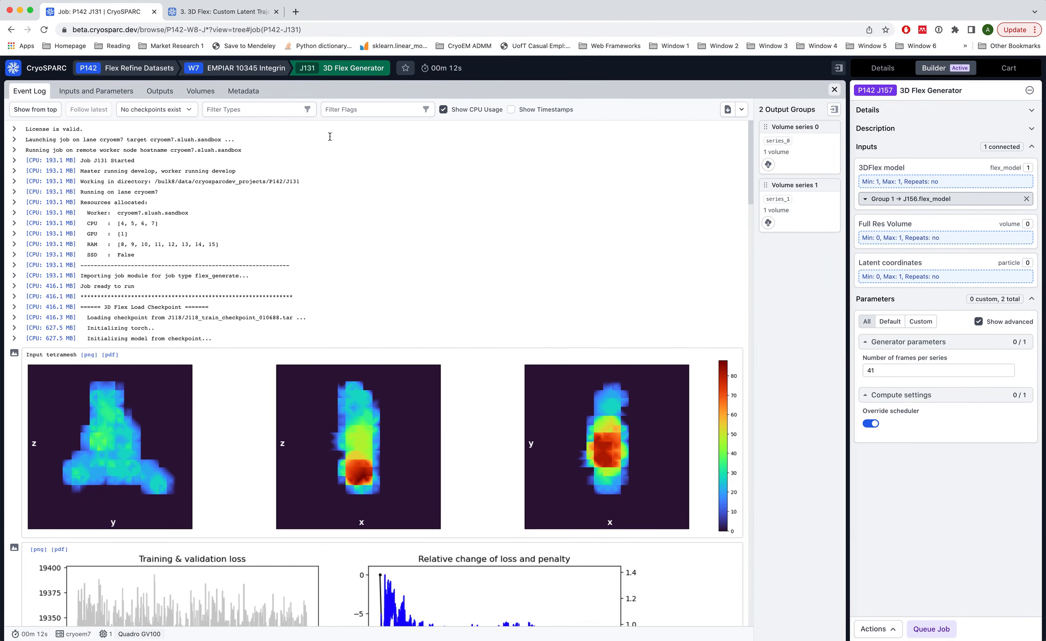
scroll(231, 335, down, 2)
scroll(232, 335, down, 4)
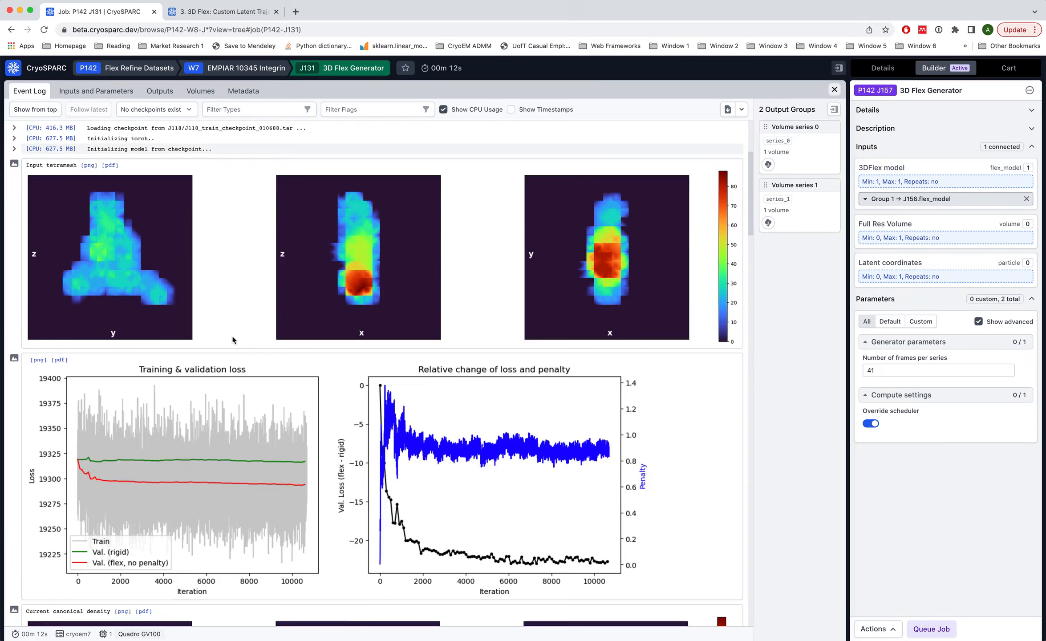
scroll(231, 335, up, 6)
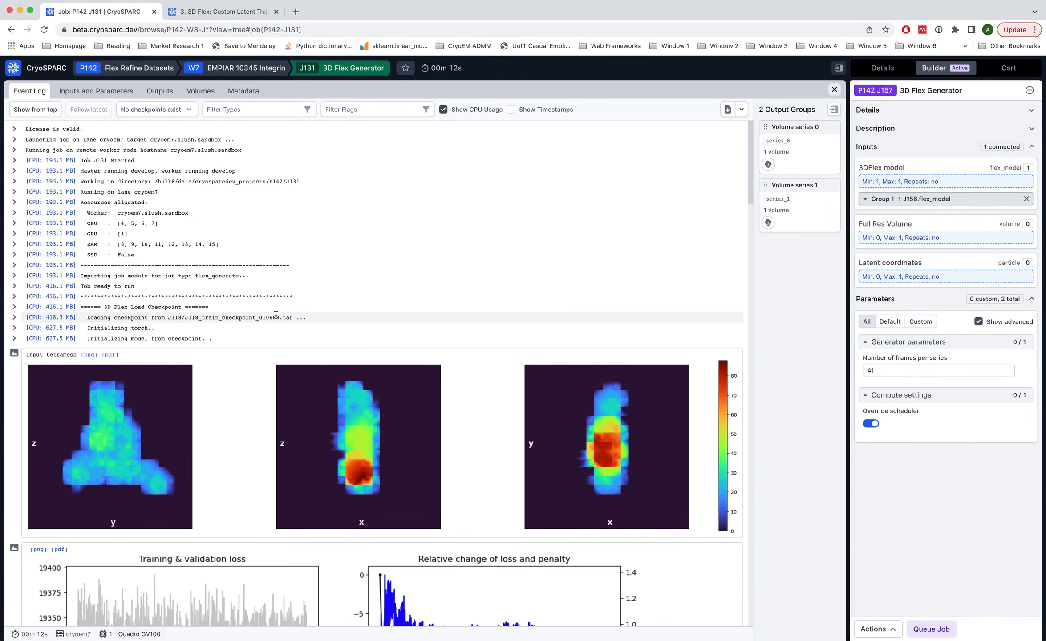
scroll(215, 513, down, 2)
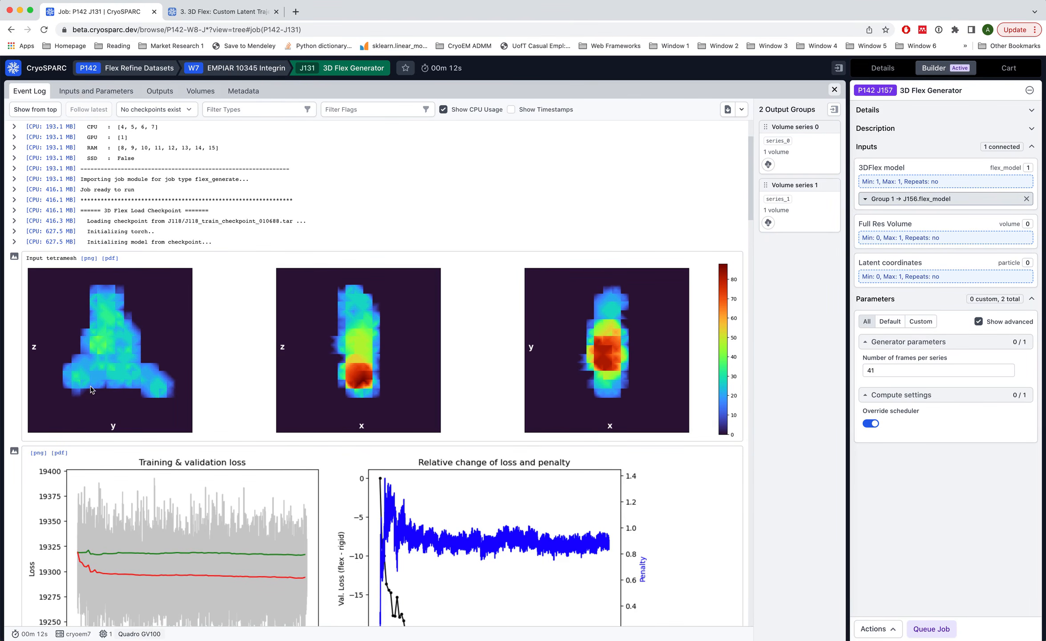
Examine J131's loss and penalty curves, canonical and consensus densities, flow generator activations and latent distributions in the event log.
scroll(92, 280, down, 5)
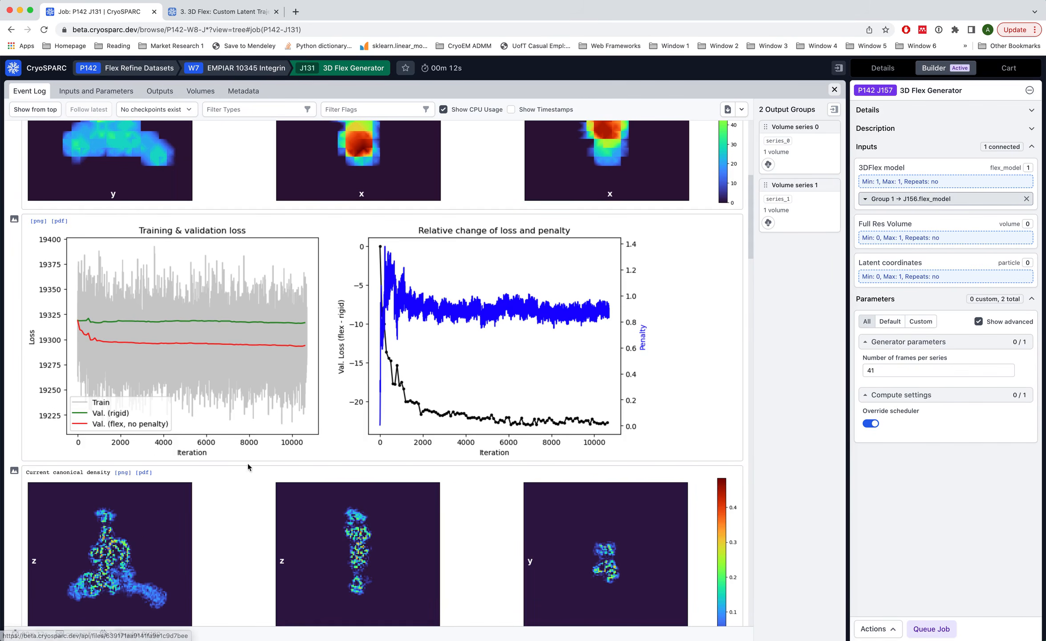
scroll(225, 483, down, 1)
scroll(224, 480, down, 2)
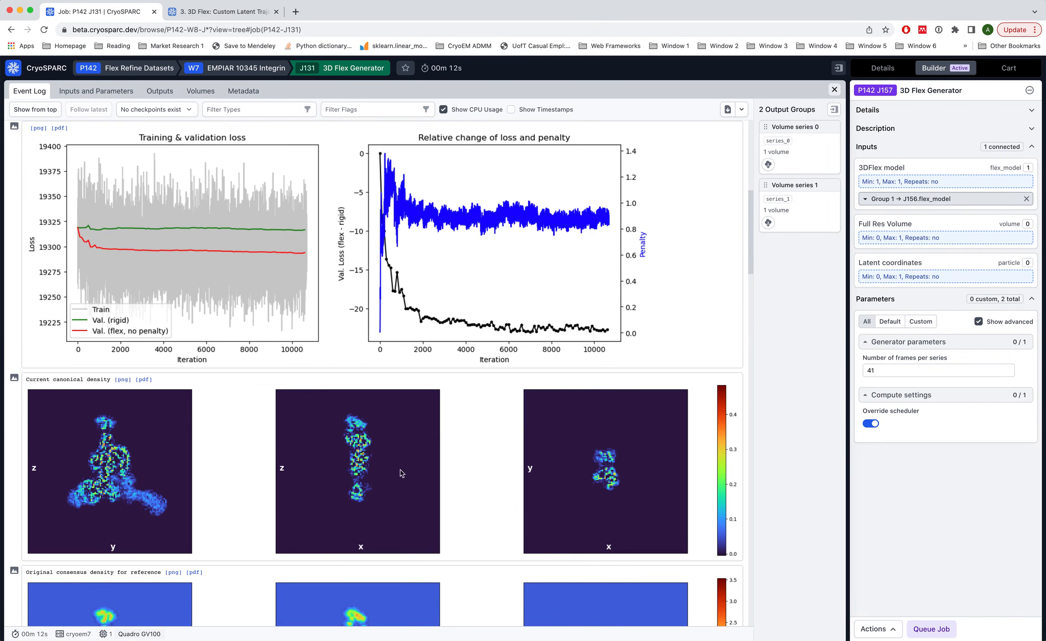
scroll(165, 509, down, 1)
scroll(245, 444, down, 1)
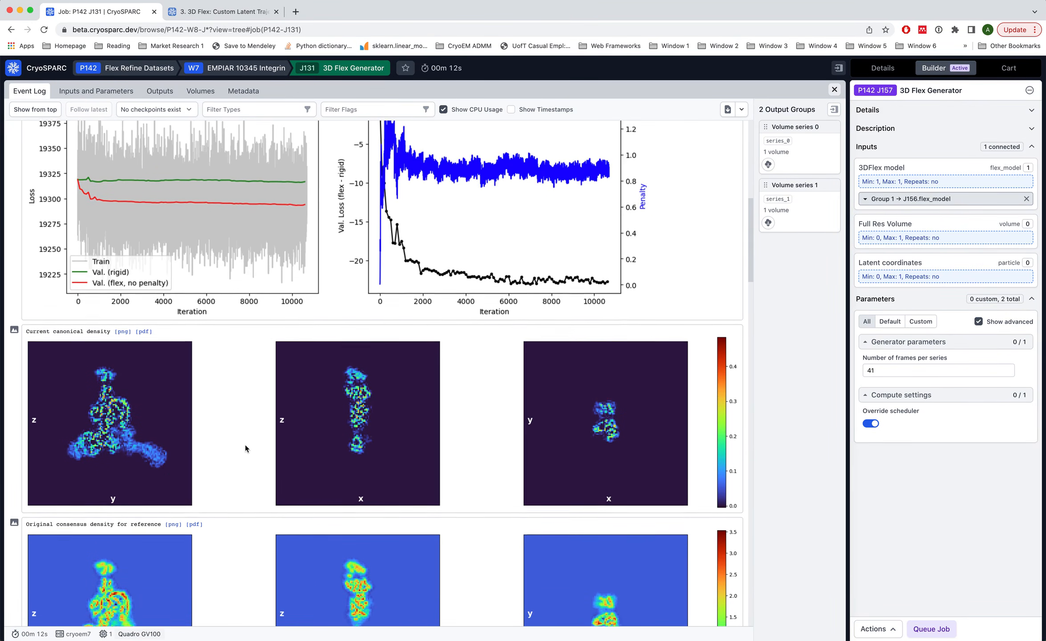
scroll(273, 328, down, 10)
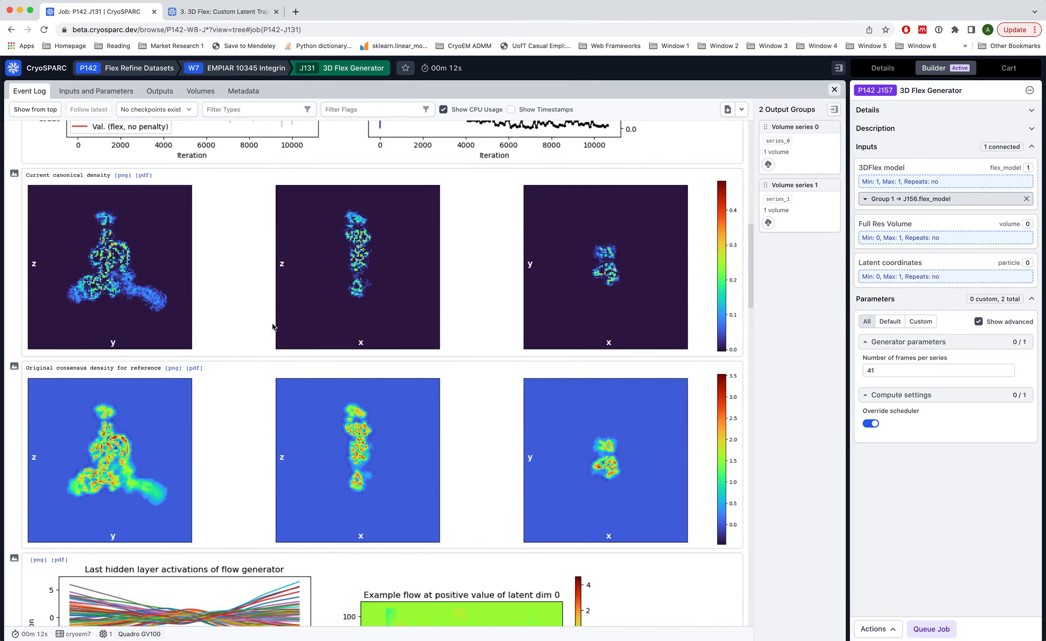
scroll(282, 479, down, 10)
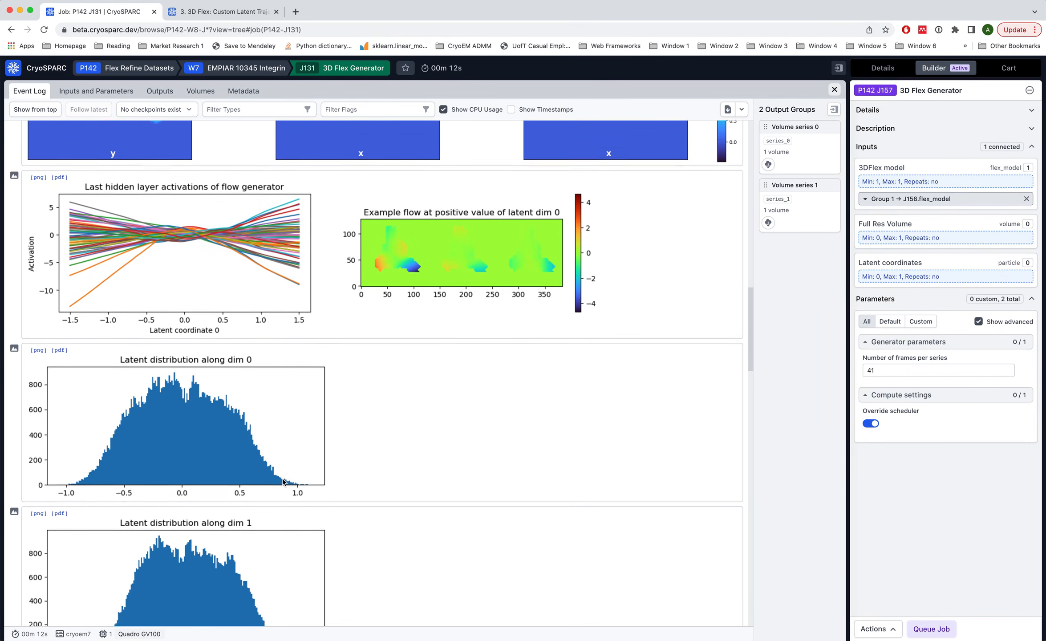
Examine the Series 0 and Series 1 trajectories on J131's latent distribution plot and the log of generated series points.
scroll(282, 478, down, 6)
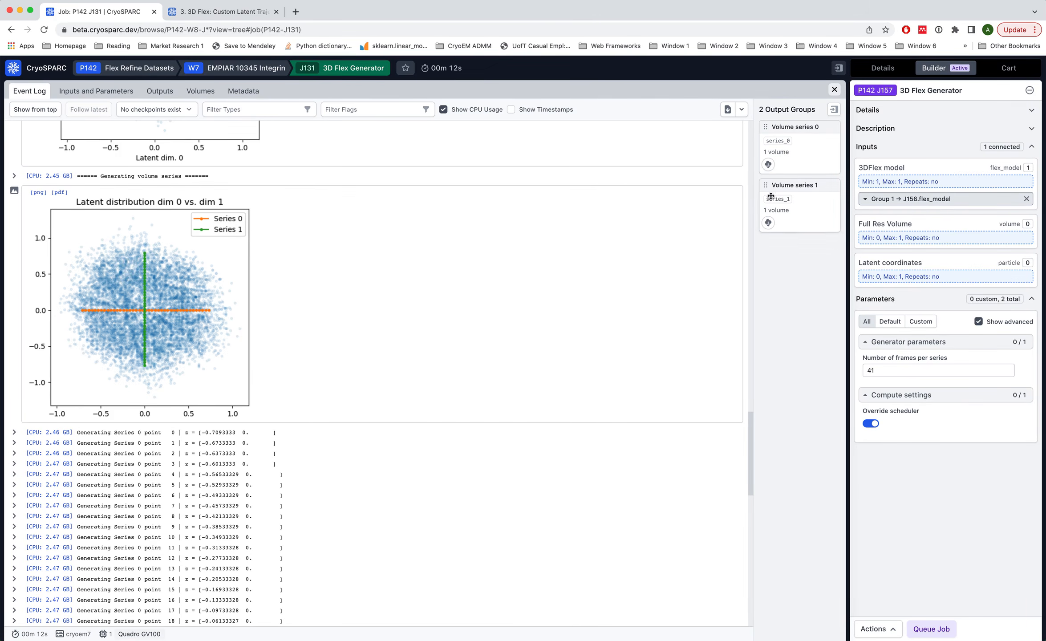
scroll(294, 417, down, 2)
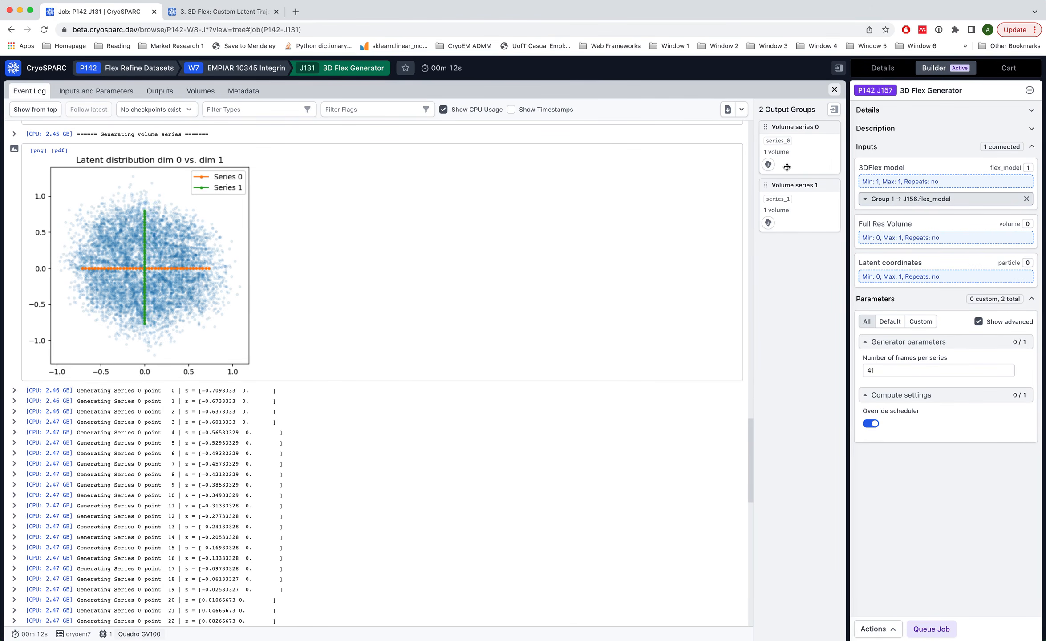
scroll(328, 394, down, 10)
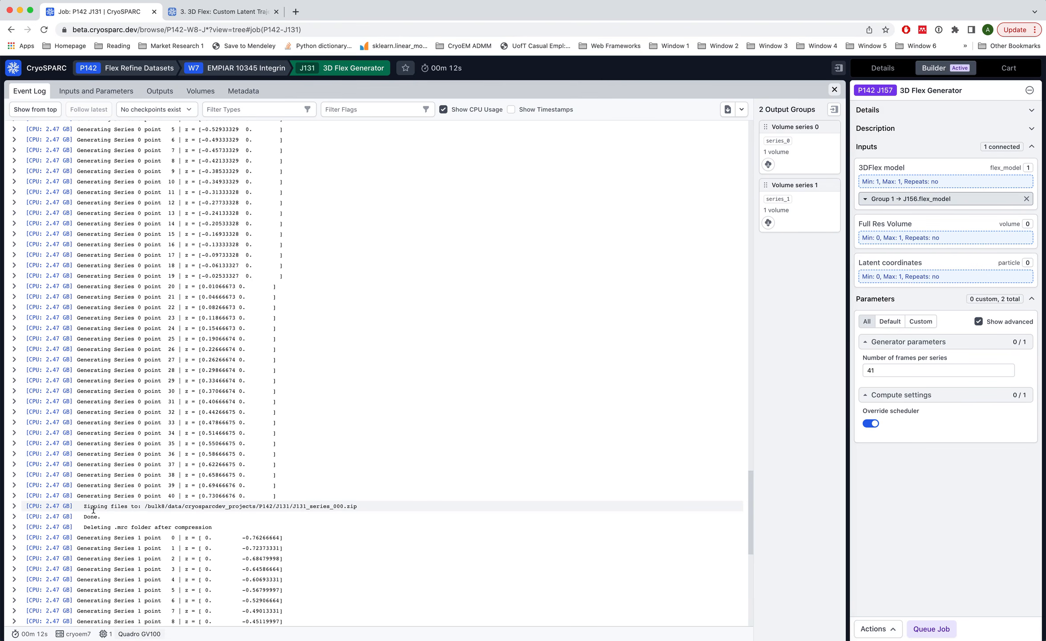
scroll(421, 357, up, 9)
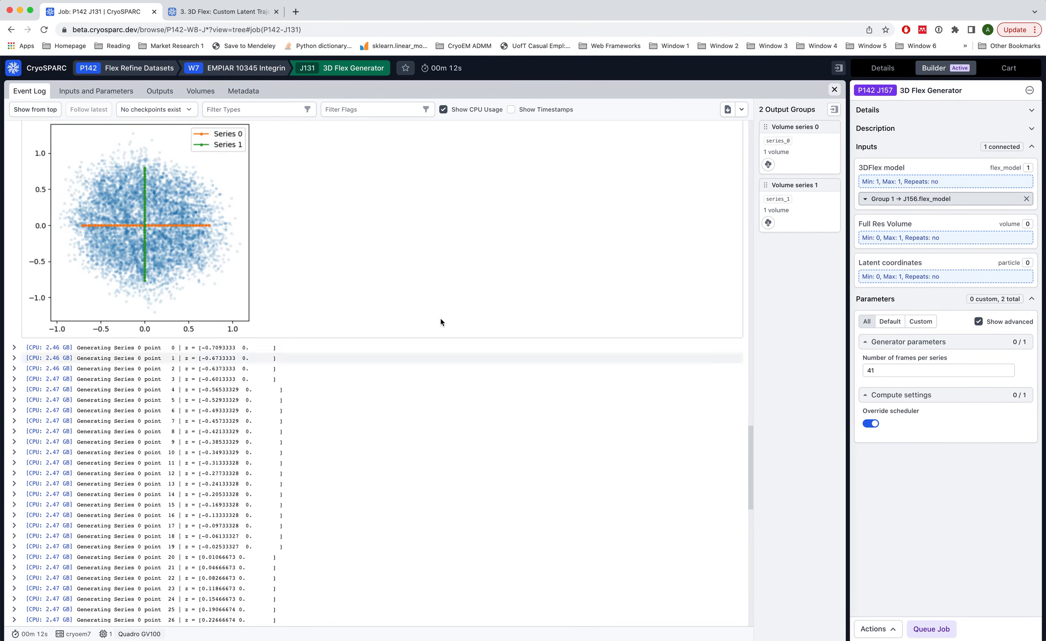
scroll(451, 289, up, 2)
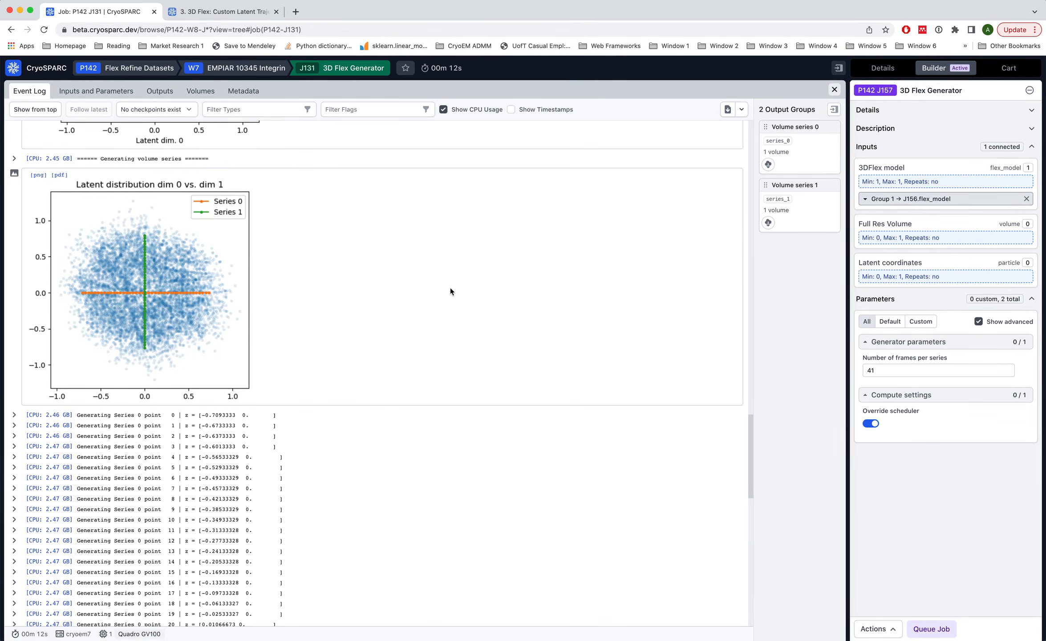
Inspect the Number of frames per series parameter and its description in the new generator job.
double_click(869, 370)
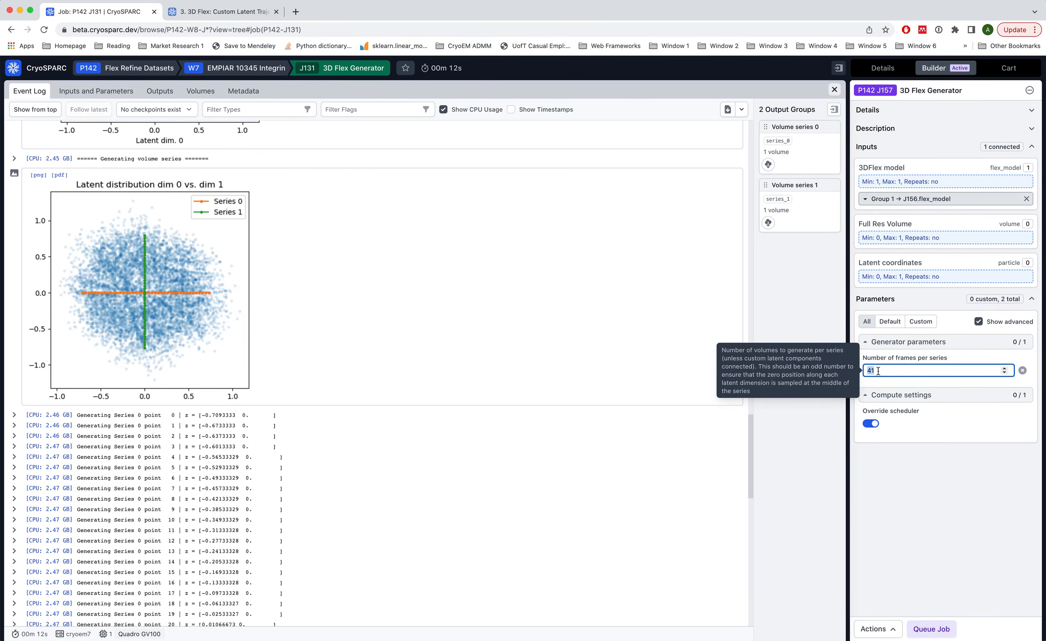
click(879, 370)
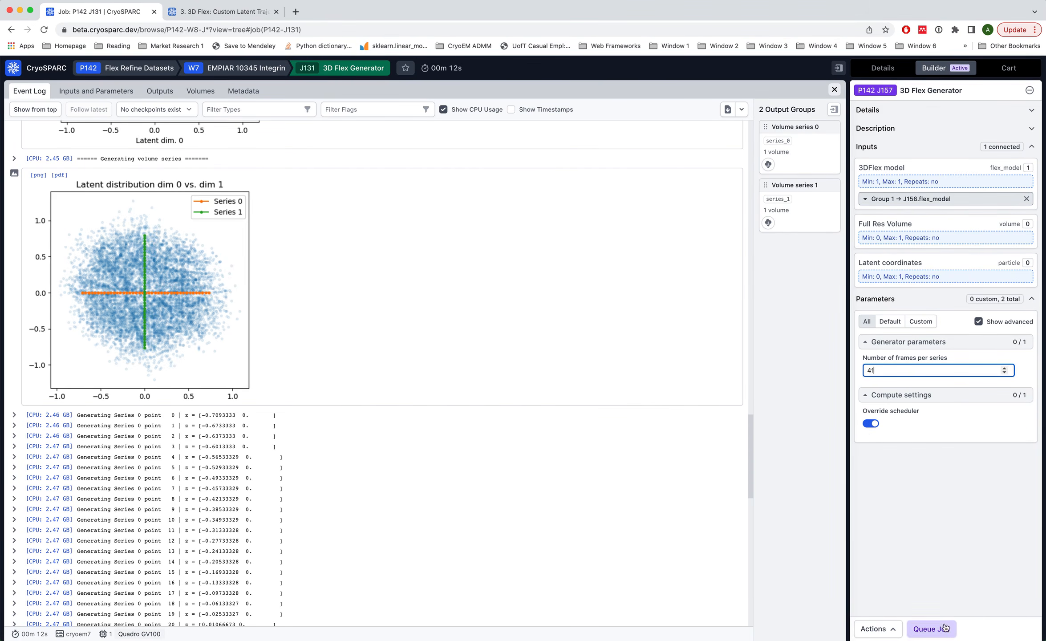
click(412, 324)
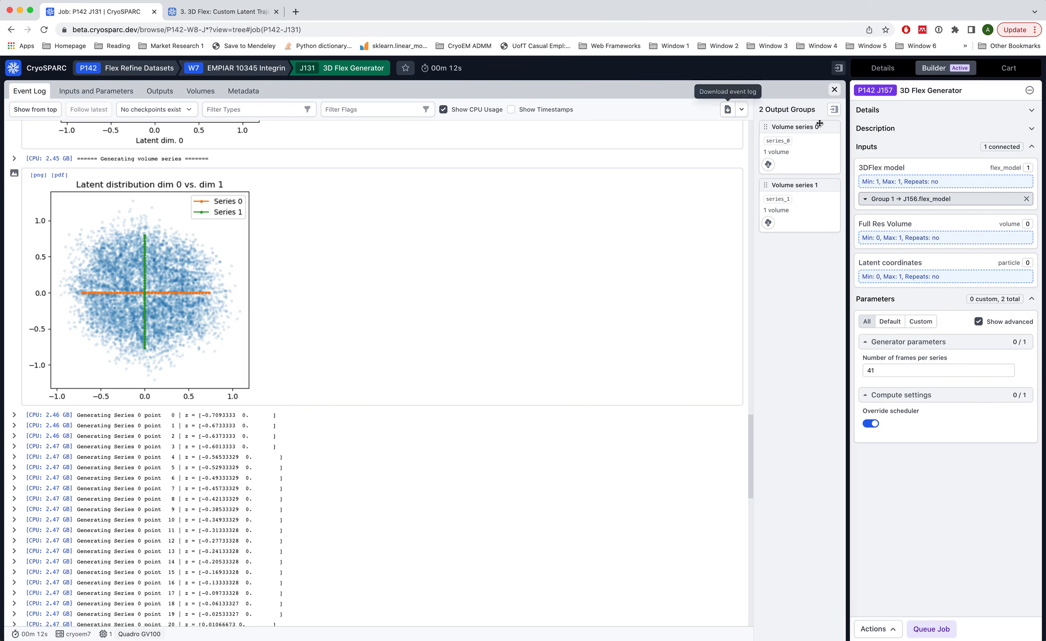
Close the J131 log, queue generator job J157 on the cryoem7 node and clear the job selection in the tree.
click(835, 90)
click(927, 637)
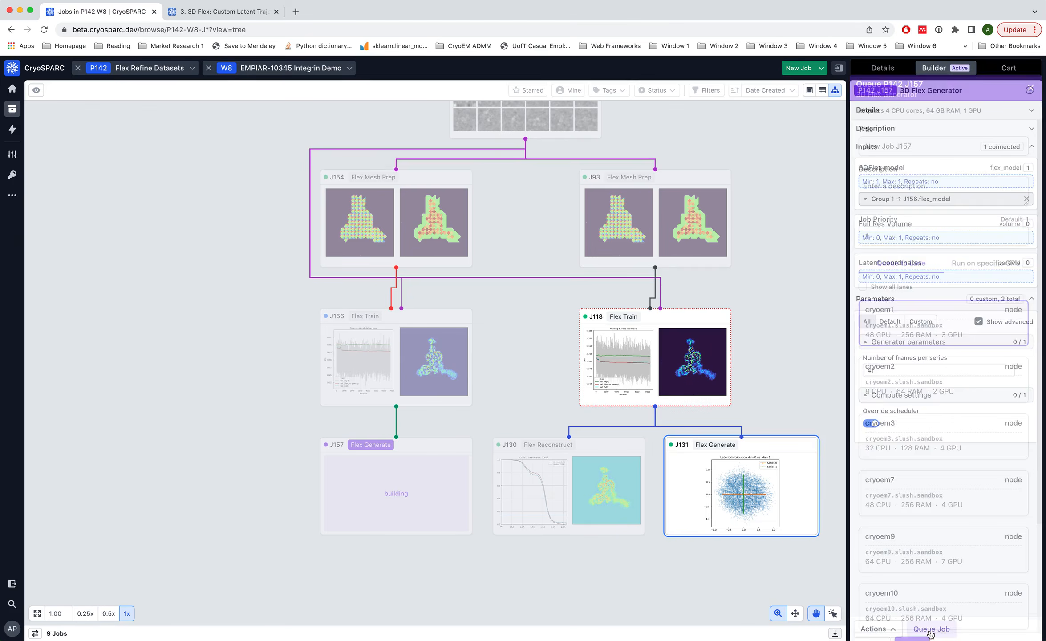
click(906, 472)
click(912, 629)
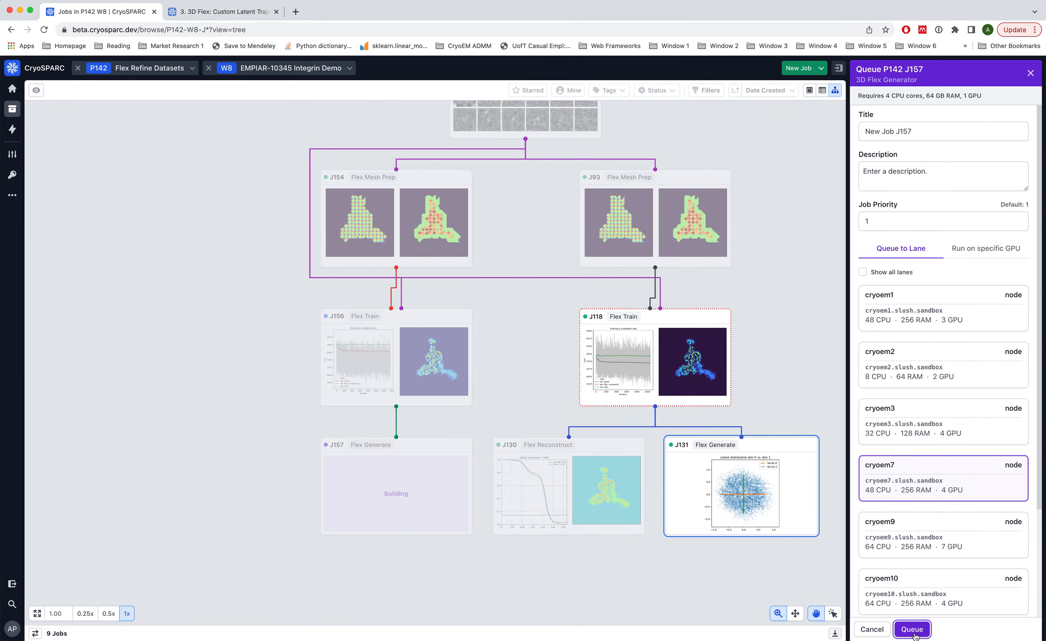
click(498, 367)
Open J157's event log to check its checkpoint loading and return to the job tree.
mouse_move(336, 320)
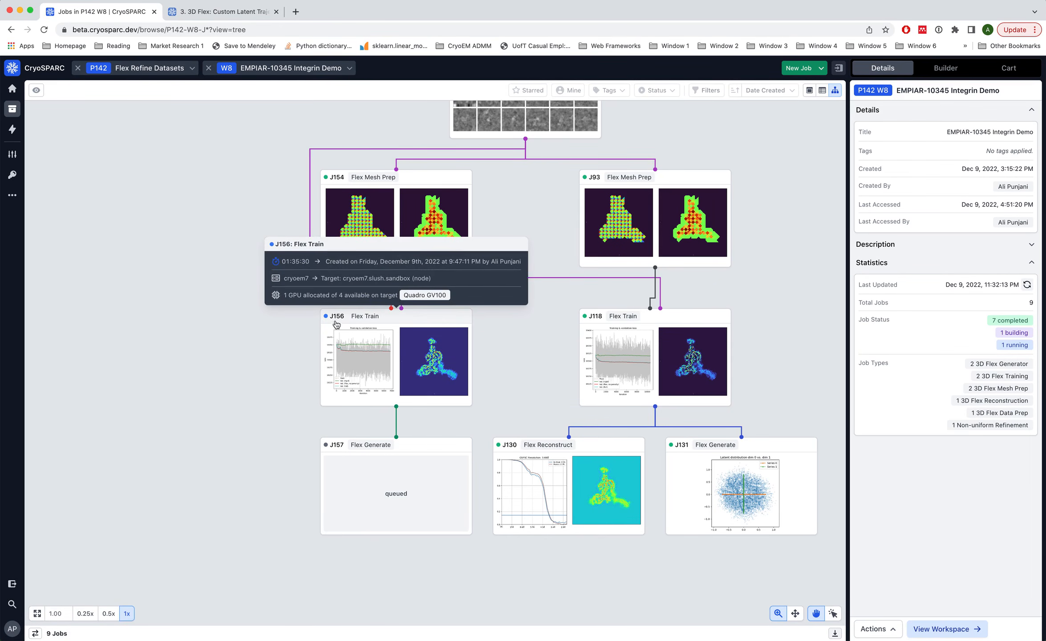
click(379, 489)
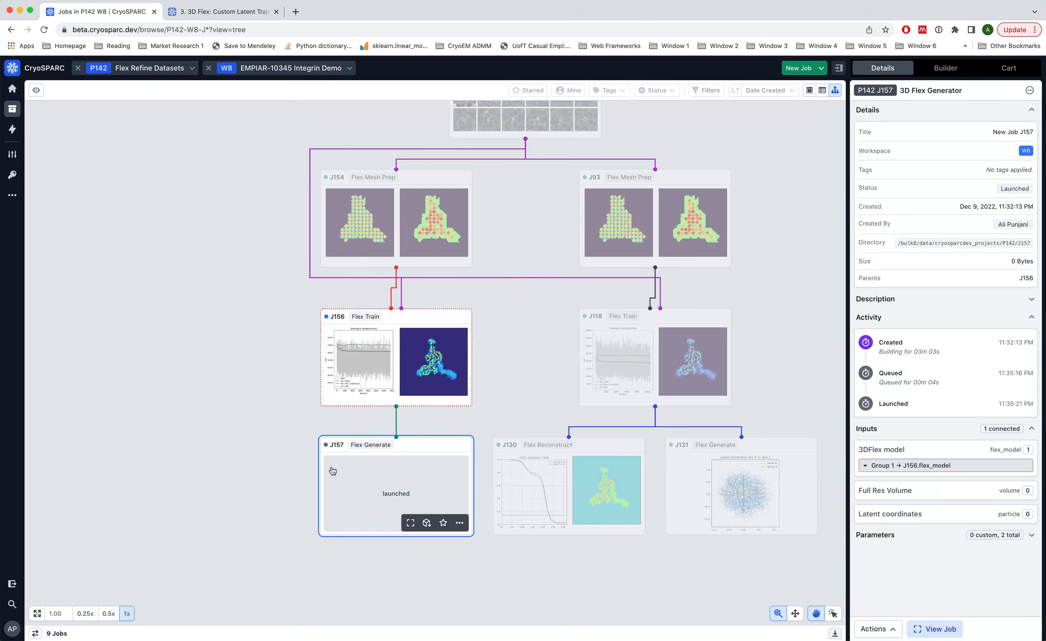
double_click(366, 495)
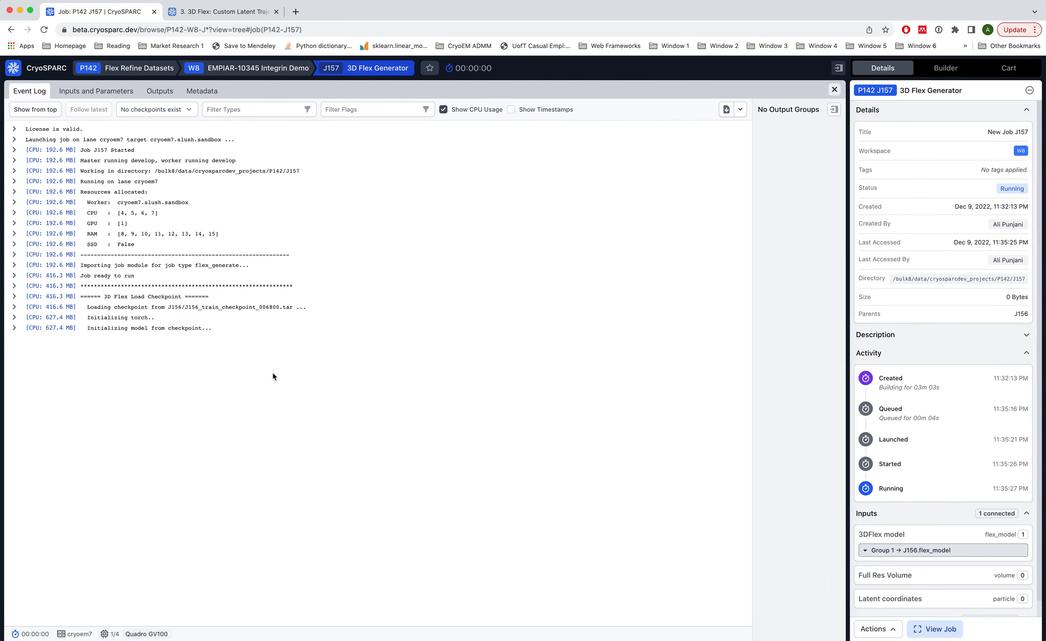
key(Escape)
click(528, 383)
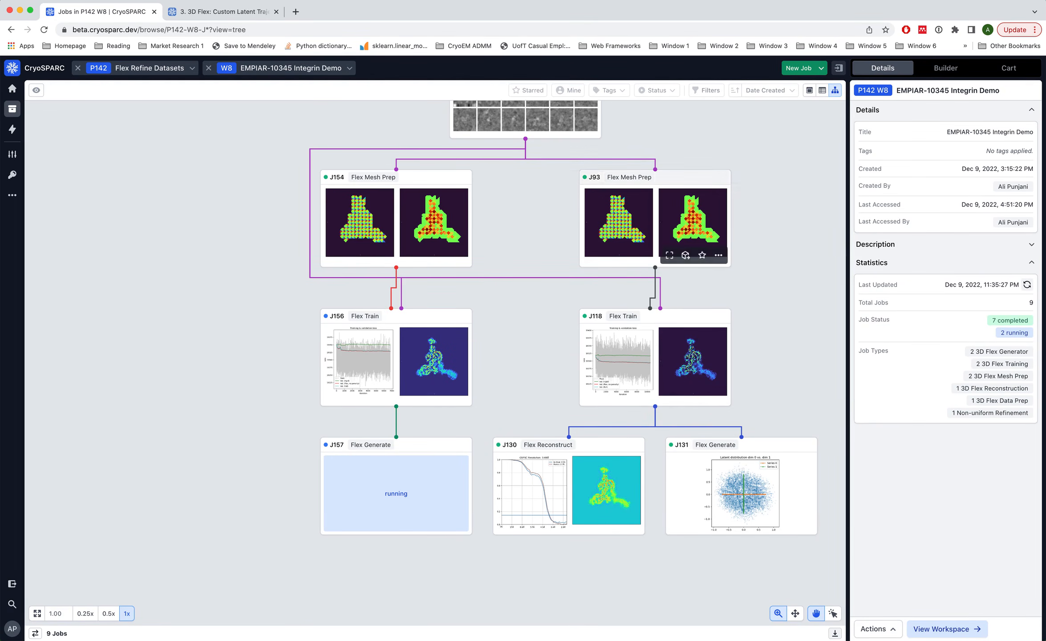
Reopen the completed generator job J131 and download the series files of both Volume series 0 and Volume series 1.
click(754, 460)
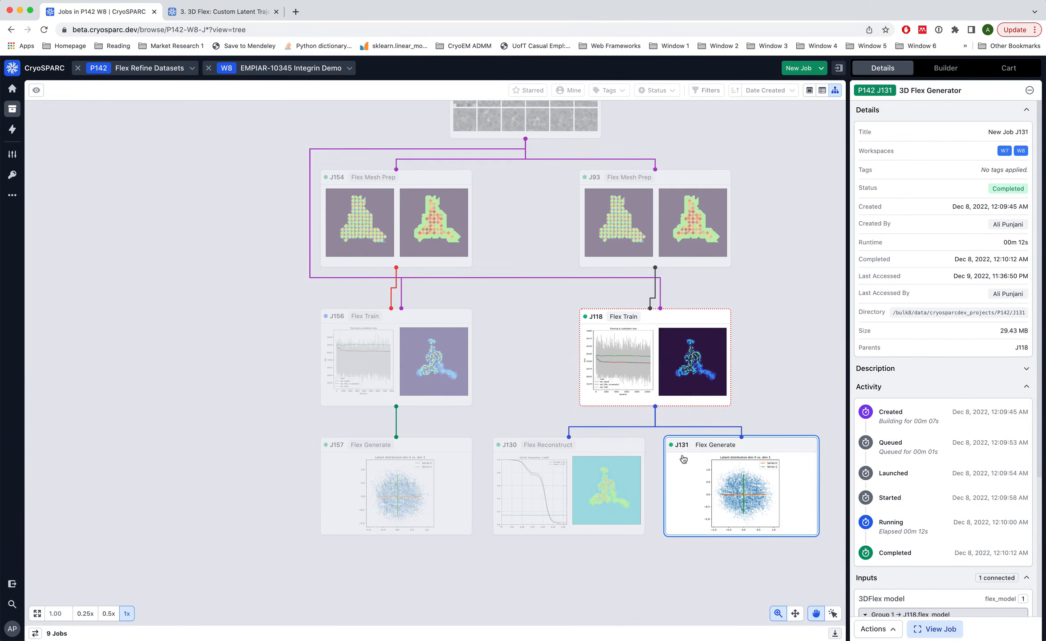
click(687, 478)
double_click(689, 481)
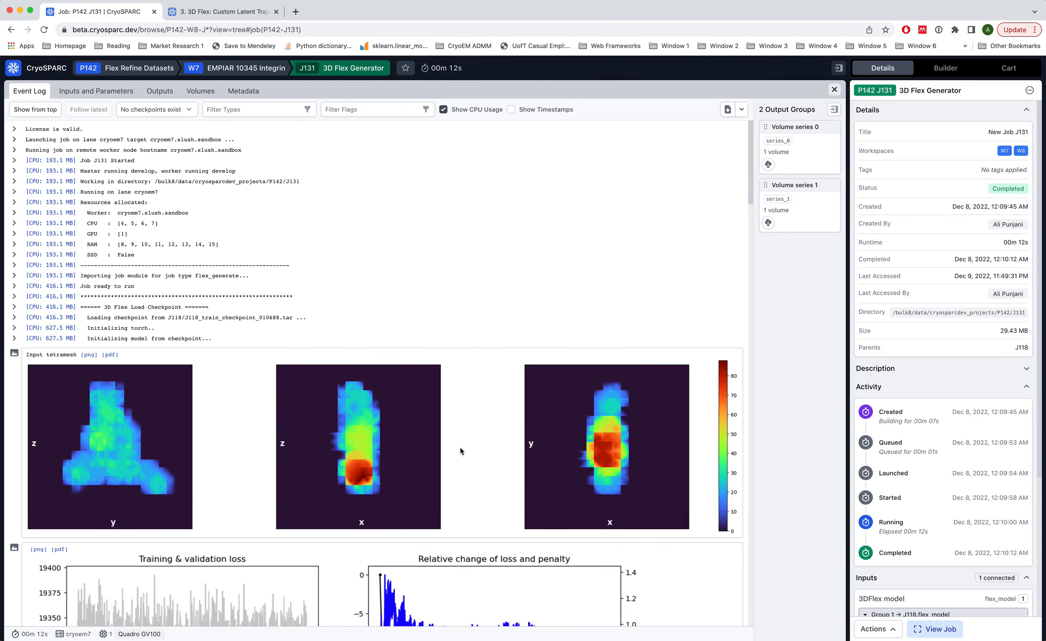
scroll(461, 447, down, 15)
scroll(461, 447, down, 15)
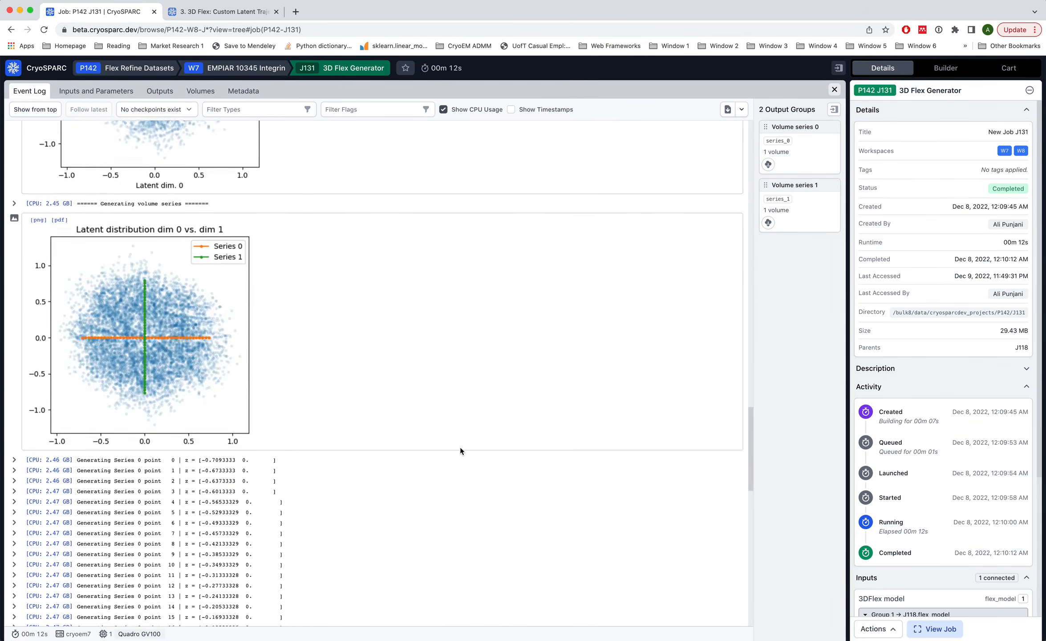
scroll(433, 439, up, 10)
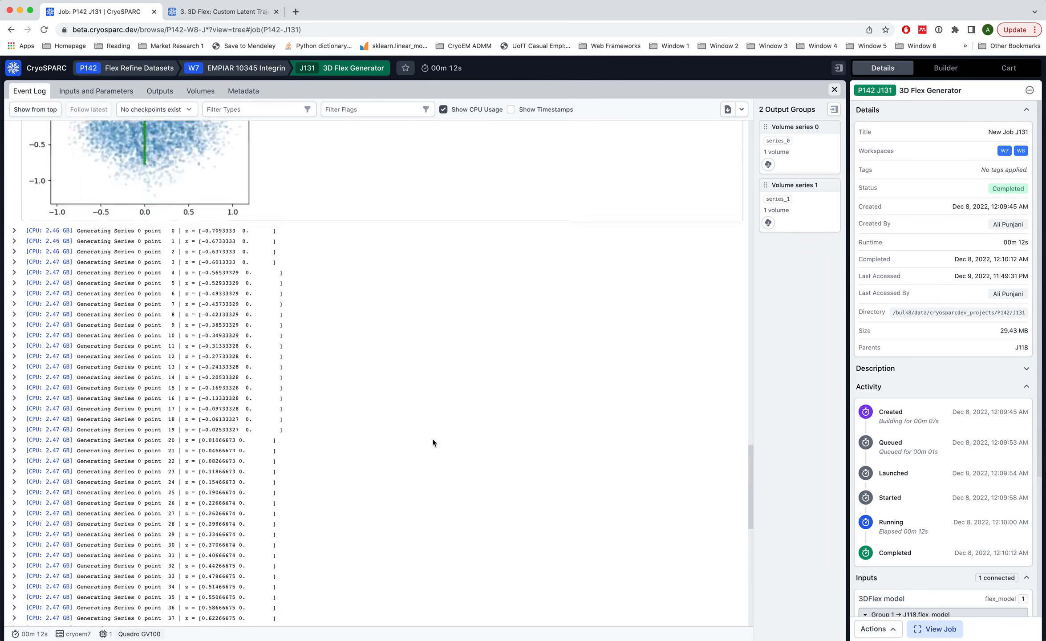
click(768, 164)
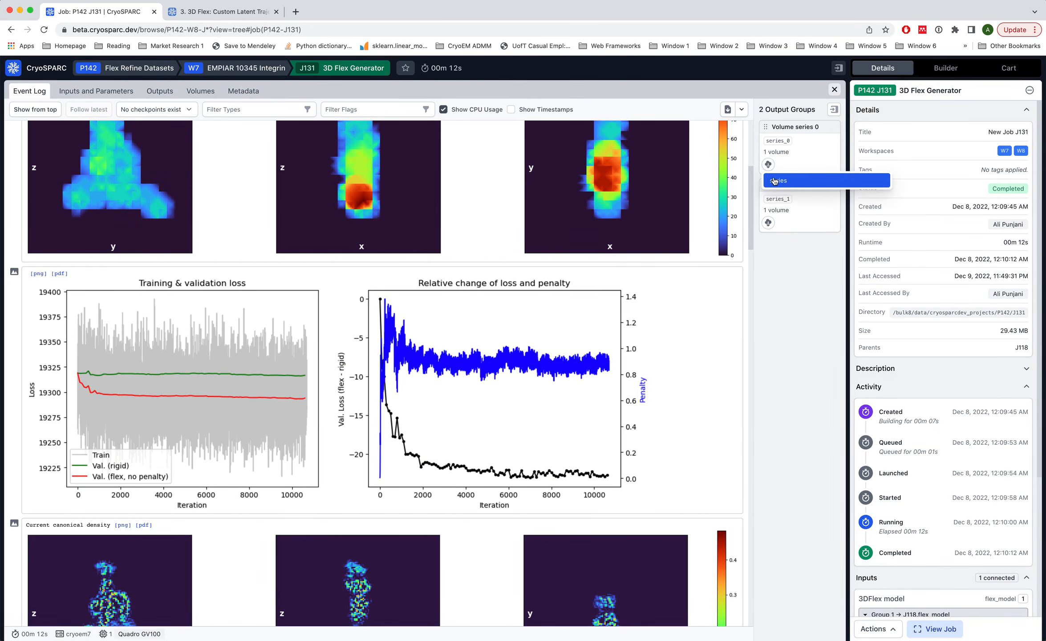
click(774, 180)
click(769, 224)
click(775, 239)
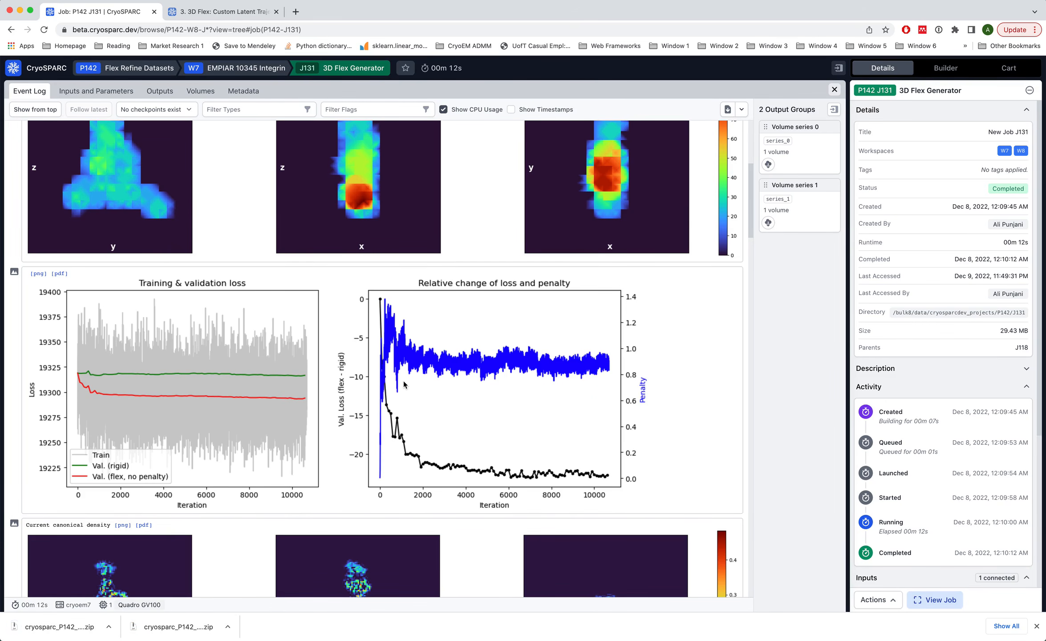
Switch to UCSF Chimera, set the volume series cache to 80 renderings, play J131 series 000 to examine its motion, and stop playback.
key(ctrl+Left)
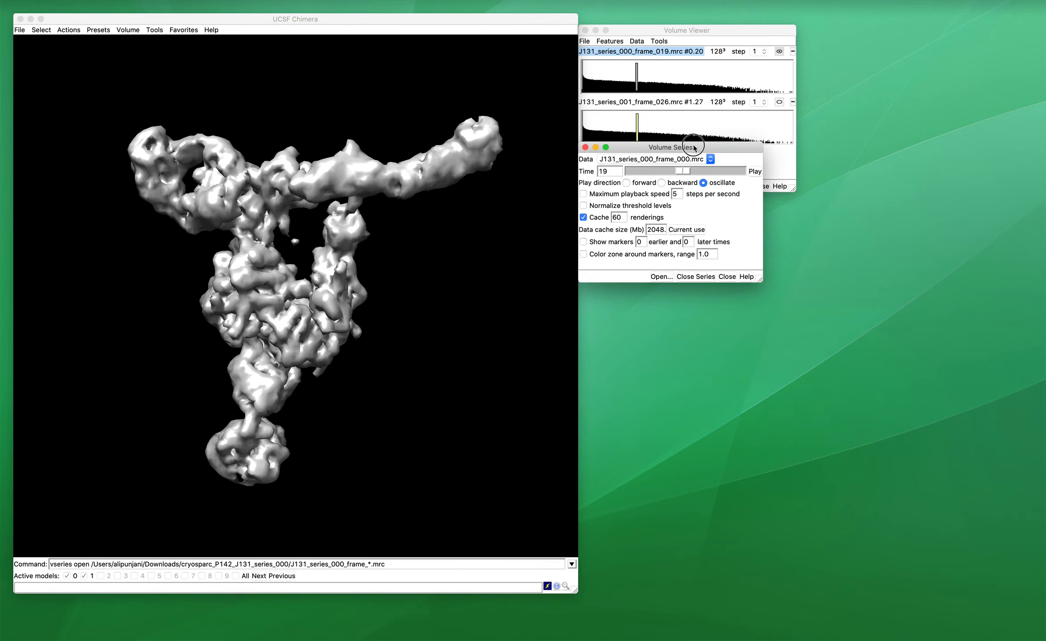
drag(696, 148, 697, 203)
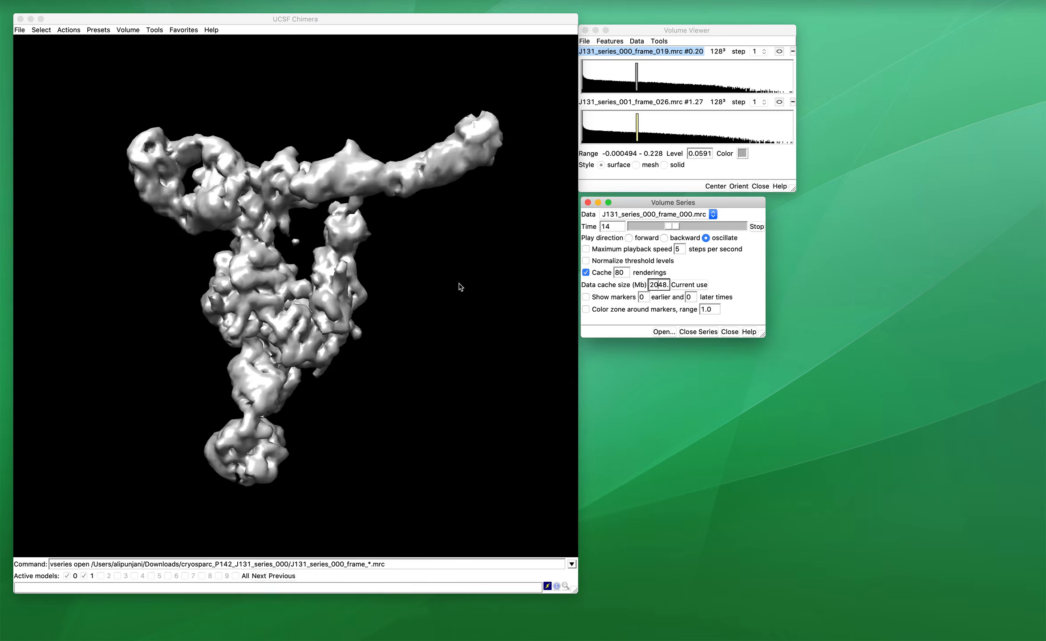
click(460, 287)
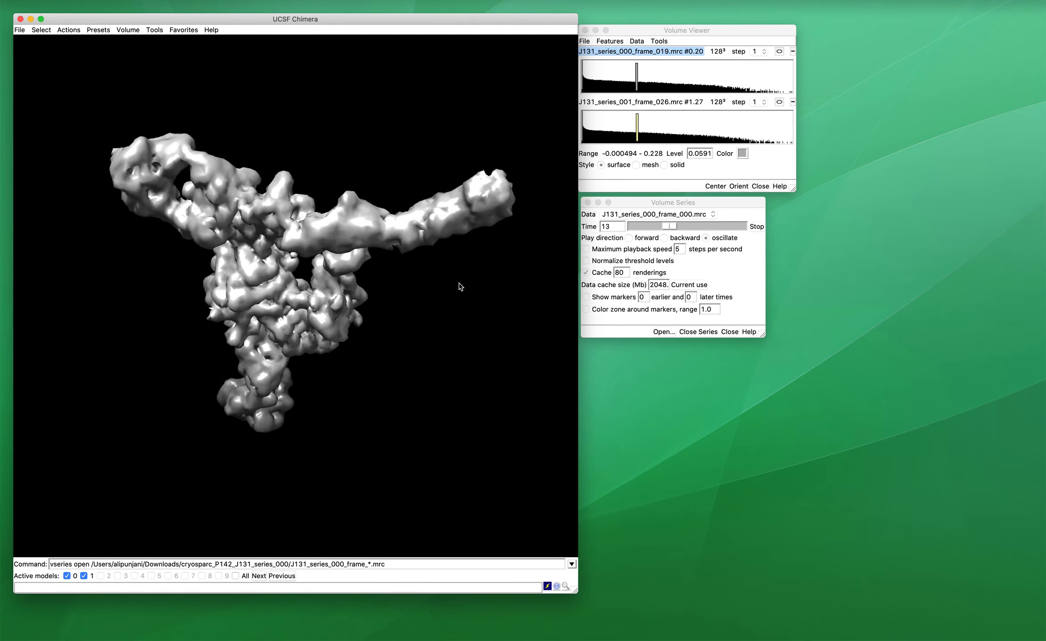
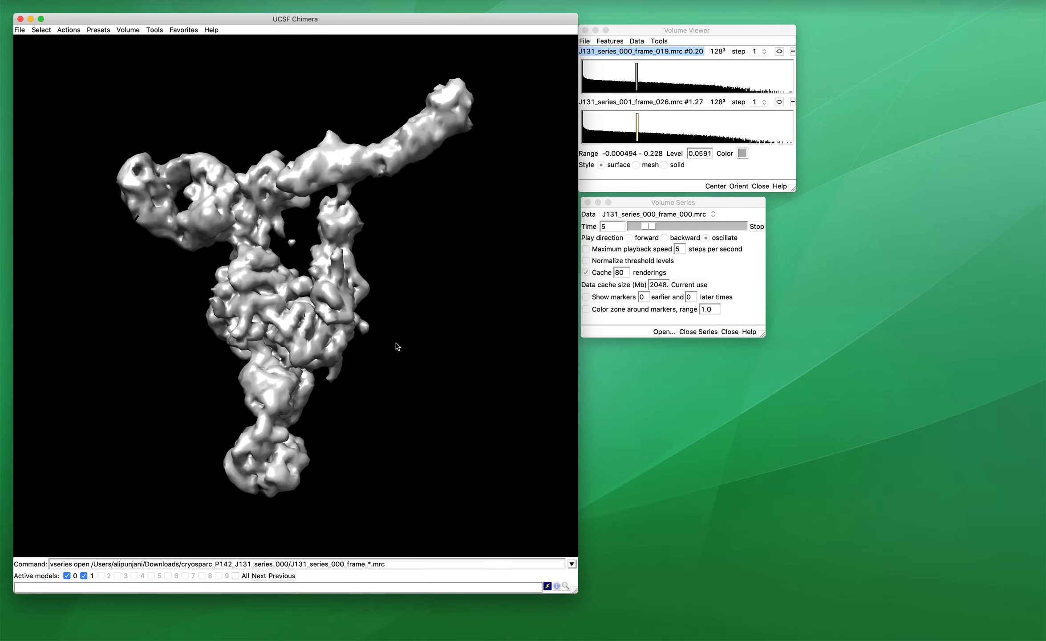
click(761, 230)
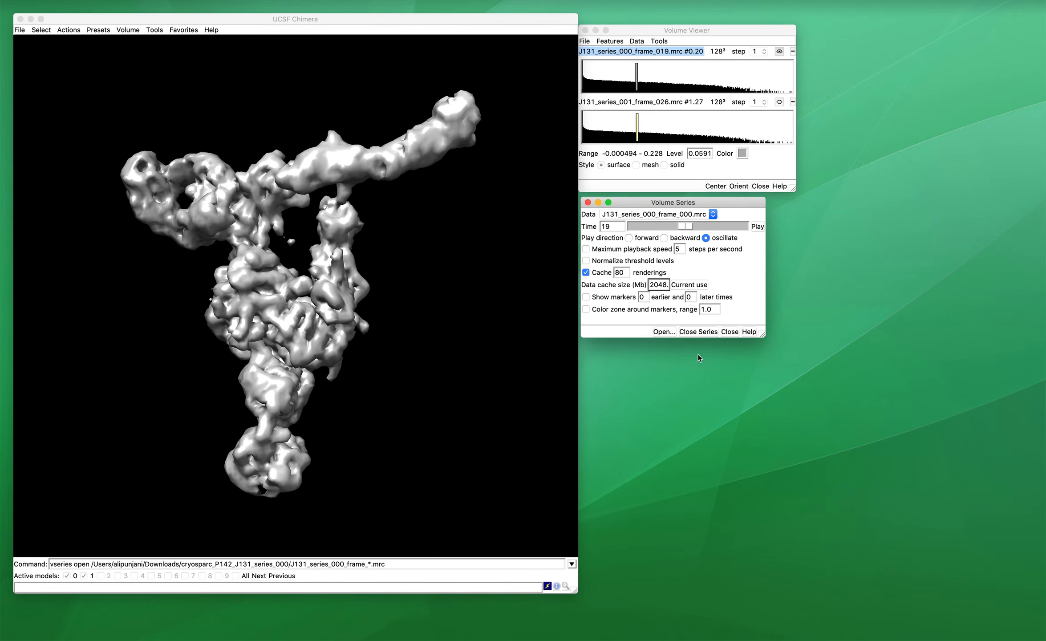
Show the series 001 map, hide the series 000 map, and choose J131_series_001_frame_000.mrc as the volume series data.
click(780, 102)
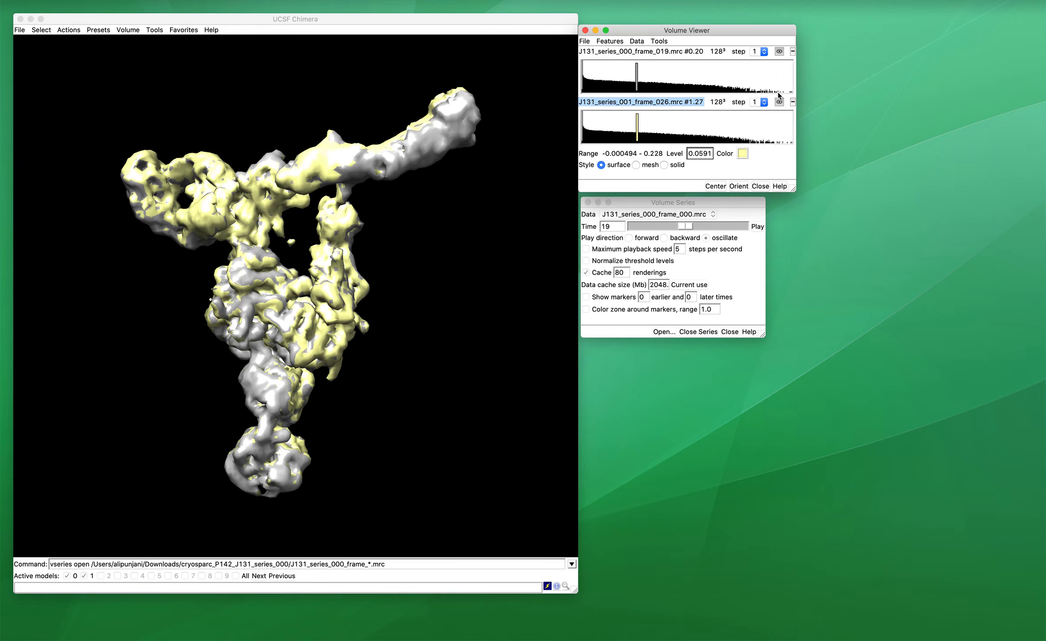
click(779, 52)
click(712, 214)
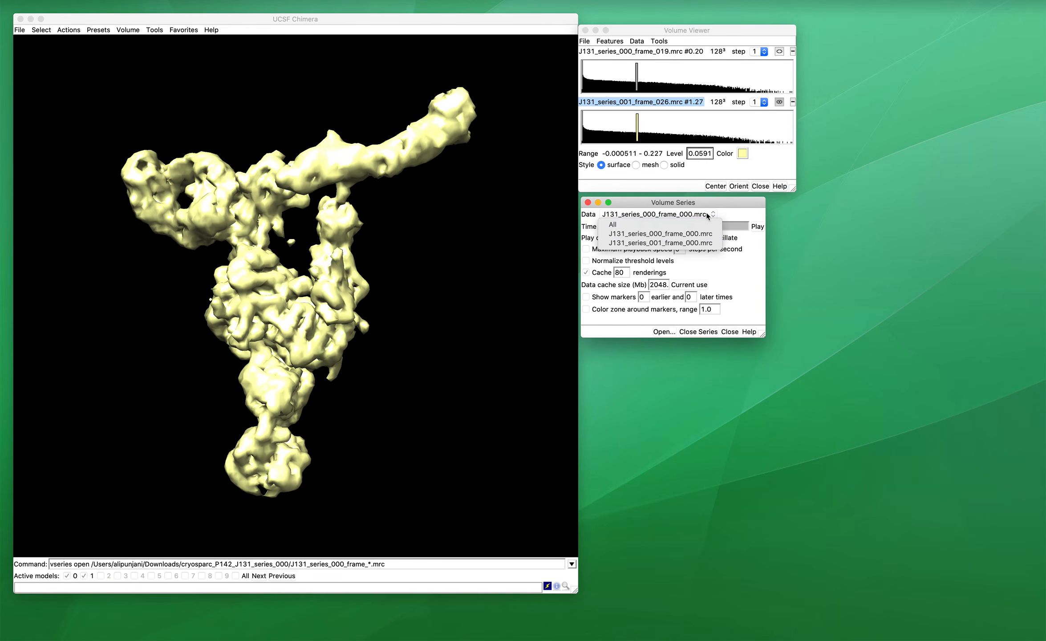
click(697, 243)
Play J131 series 001 in oscillate mode to examine its motion, stop playback and switch back to CryoSPARC.
click(757, 227)
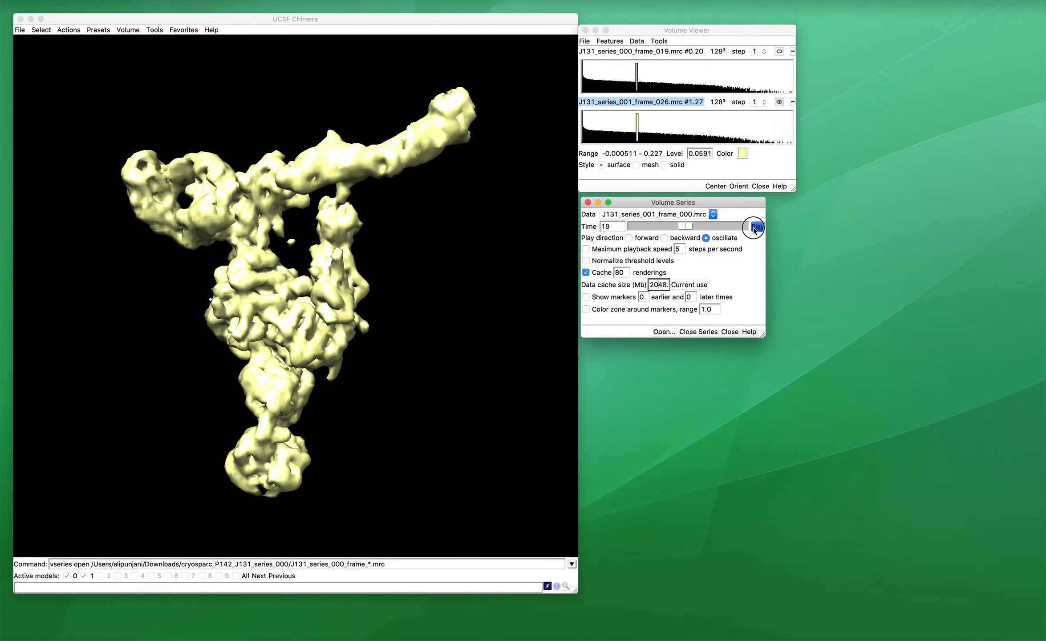
click(434, 260)
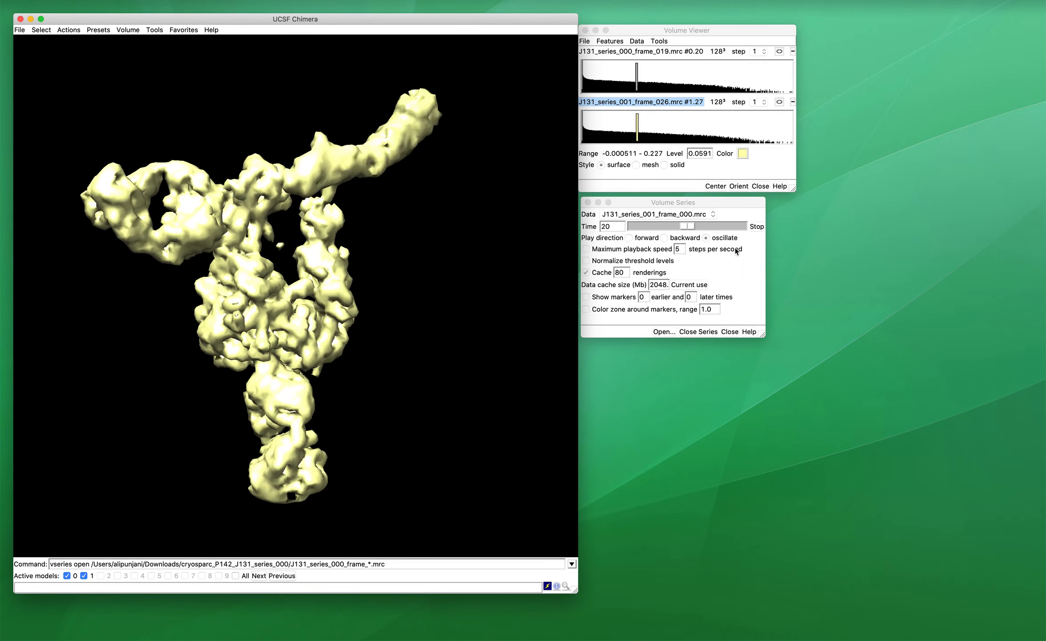
click(756, 226)
key(ctrl+Right)
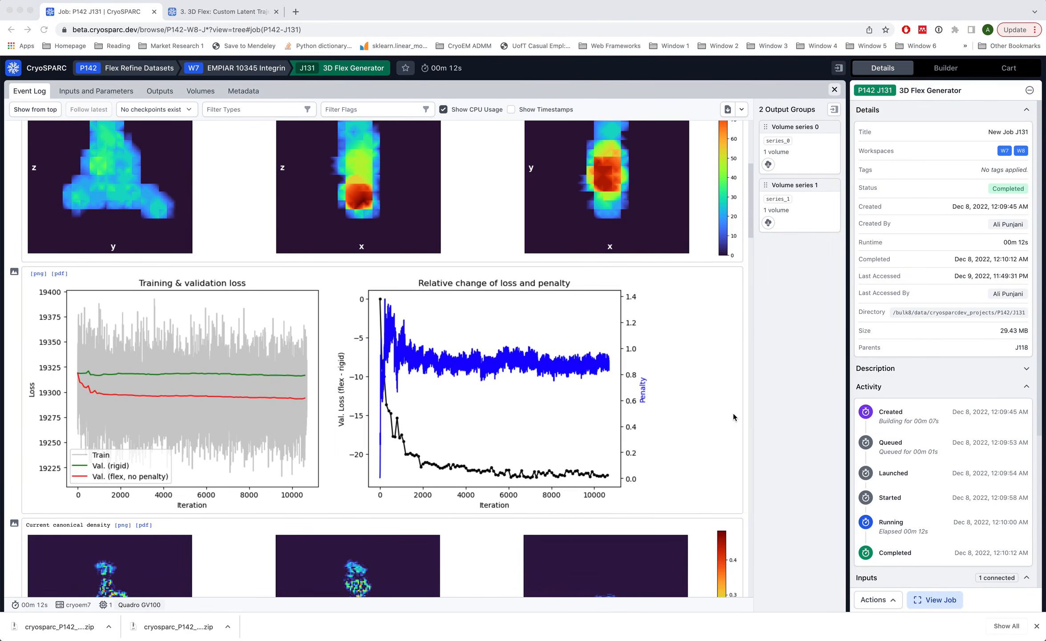
Dismiss the downloads bar, close job J131 and clone it in the workspace tree as a new 3D Flex Generator job.
click(1037, 626)
key(Escape)
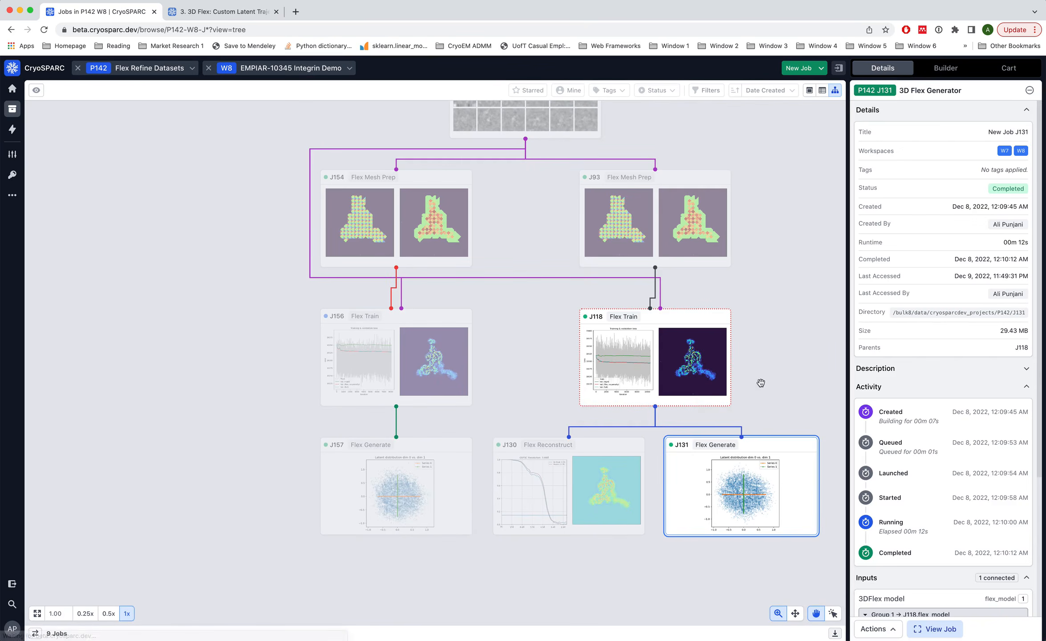
right_click(763, 473)
click(793, 550)
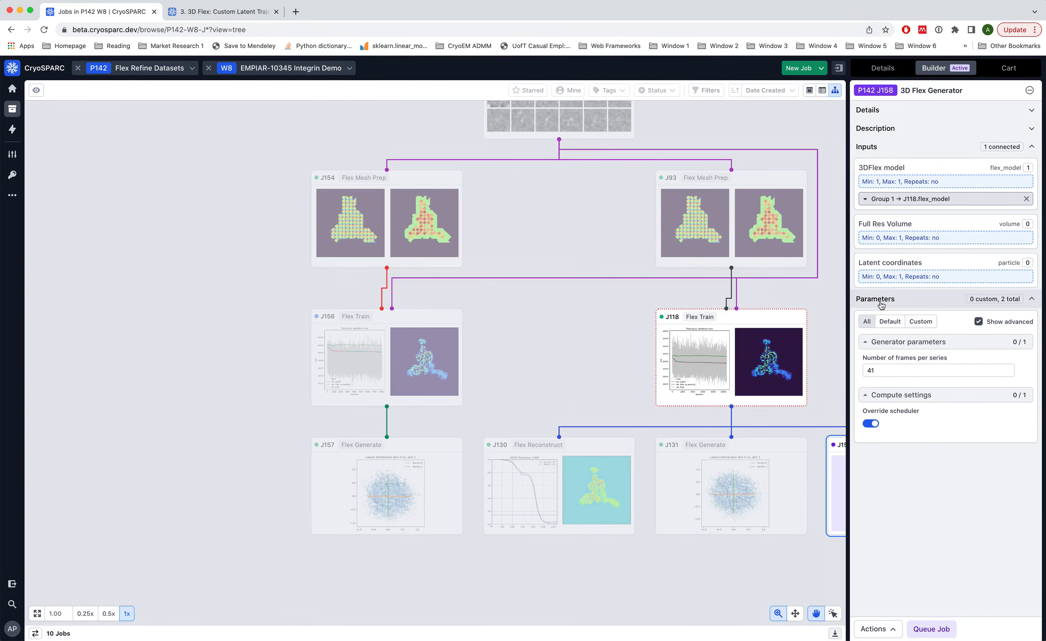
drag(829, 324, 643, 329)
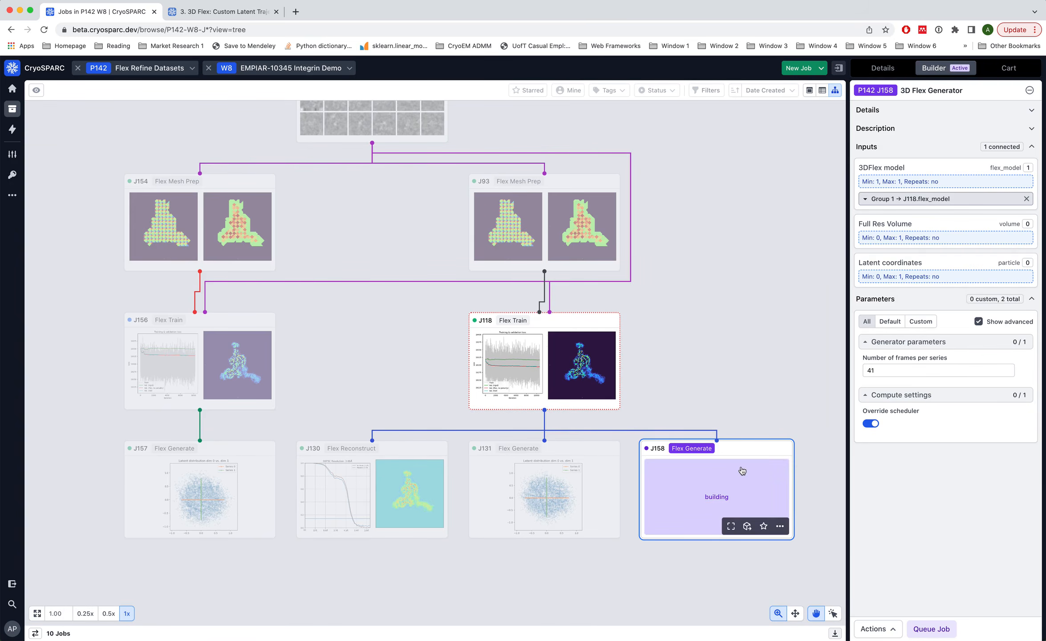
Switch to the cryosparc-tools page "3D Flex: Custom Latent Trajectory" and examine its code, trajectory plot, point list and output steps.
click(225, 13)
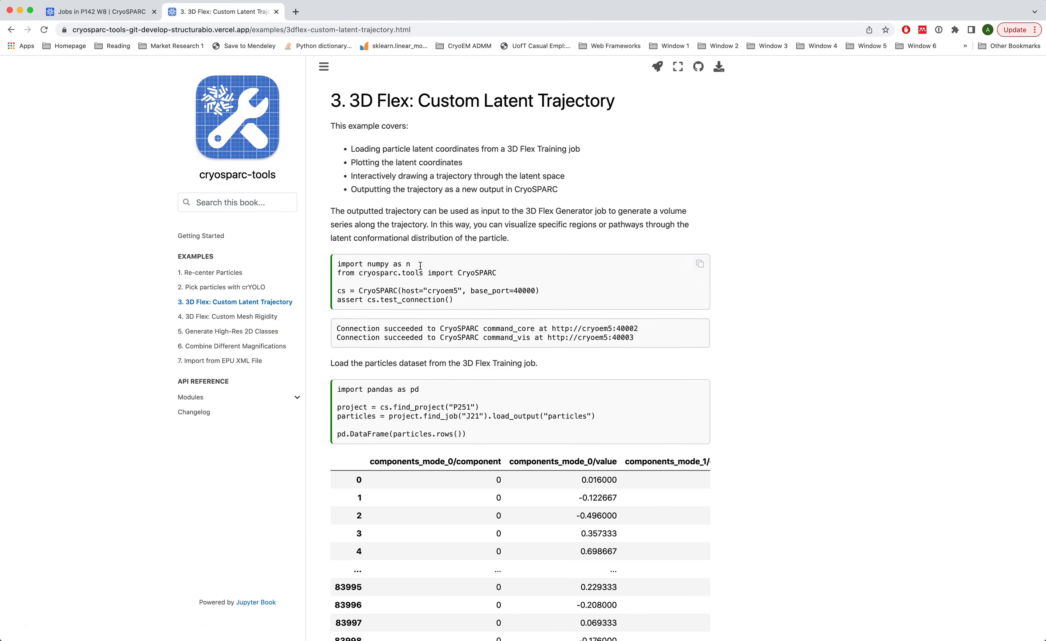
scroll(452, 292, down, 2)
scroll(452, 293, down, 20)
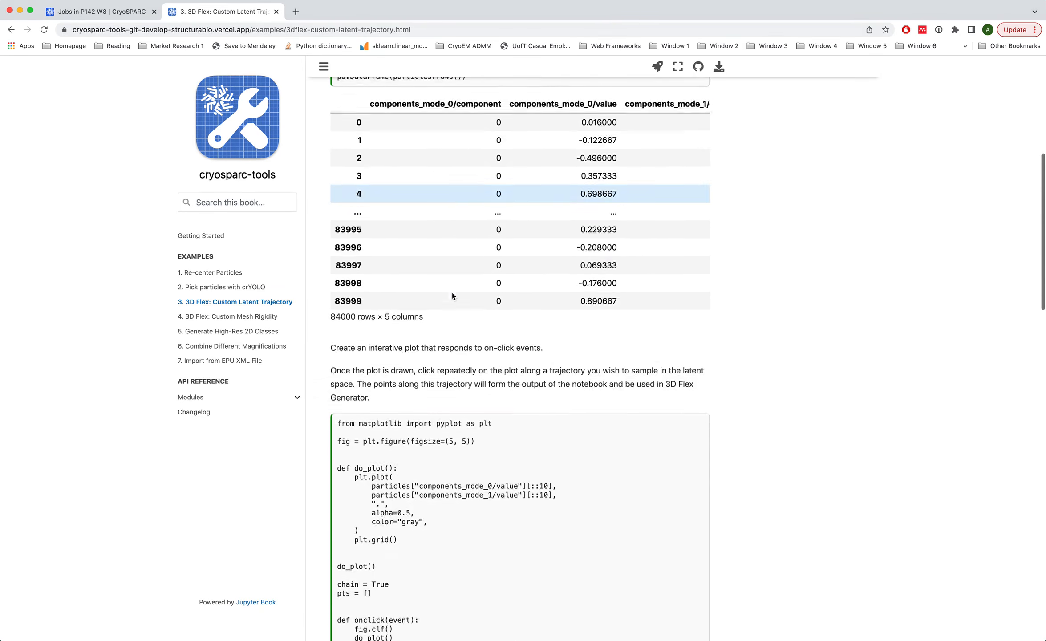
scroll(452, 292, down, 1)
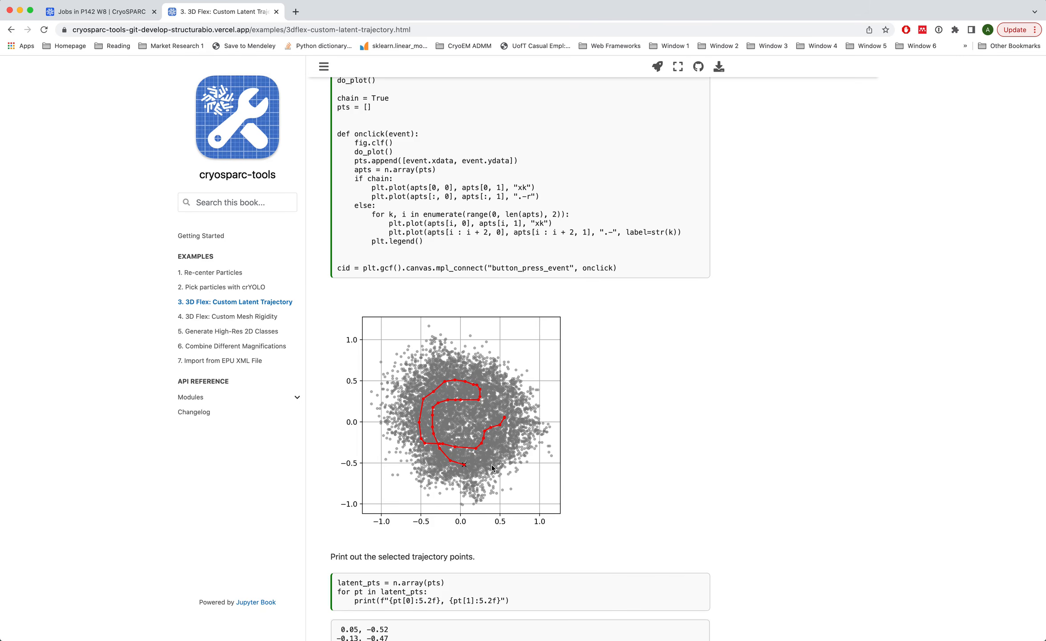
scroll(635, 503, down, 5)
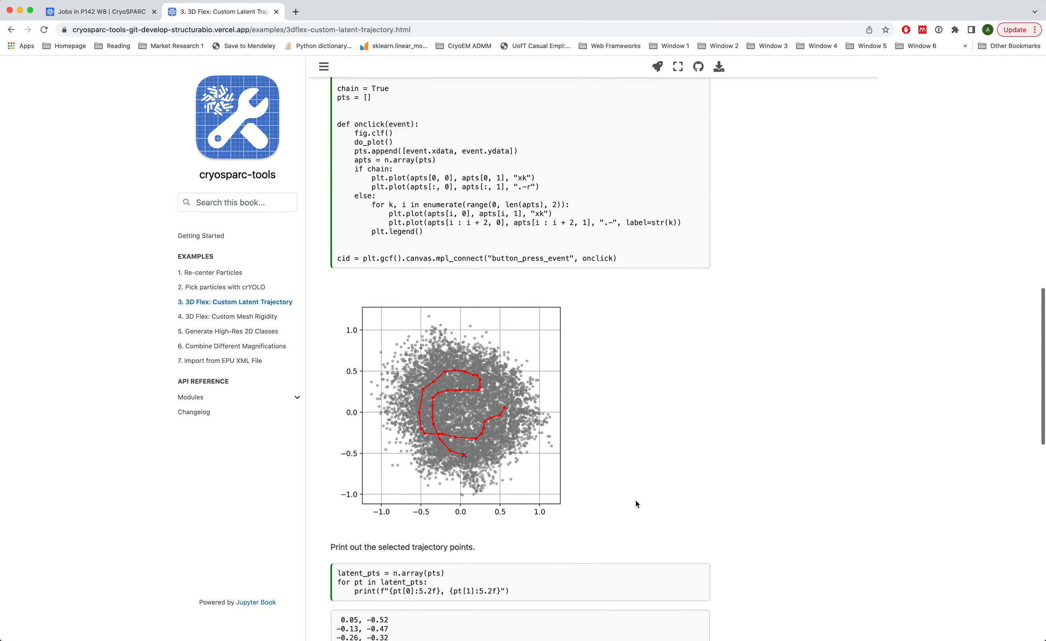
scroll(636, 504, down, 10)
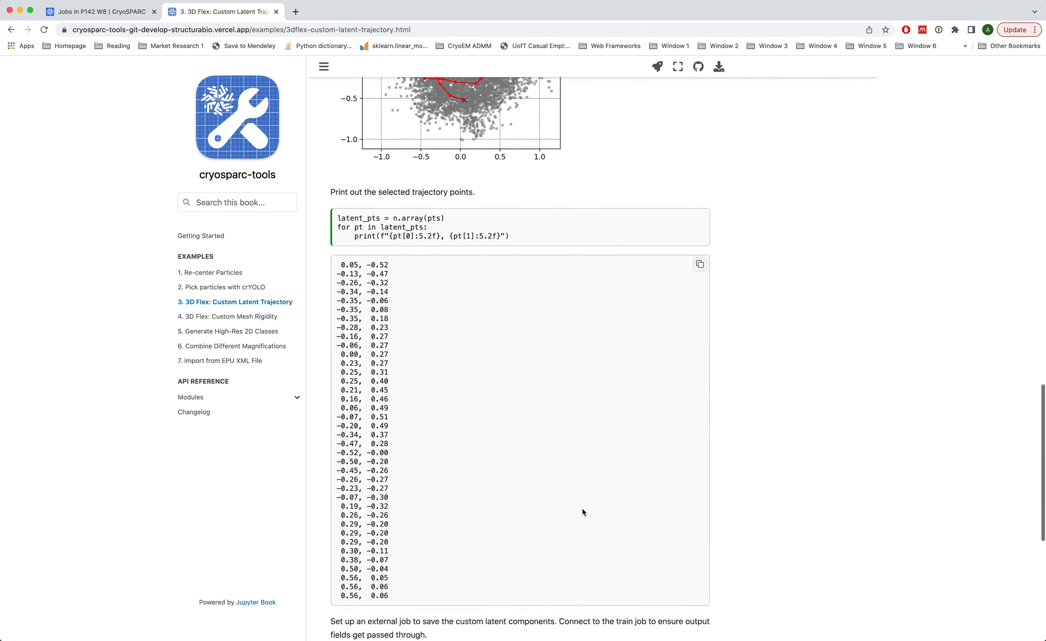
scroll(583, 512, down, 2)
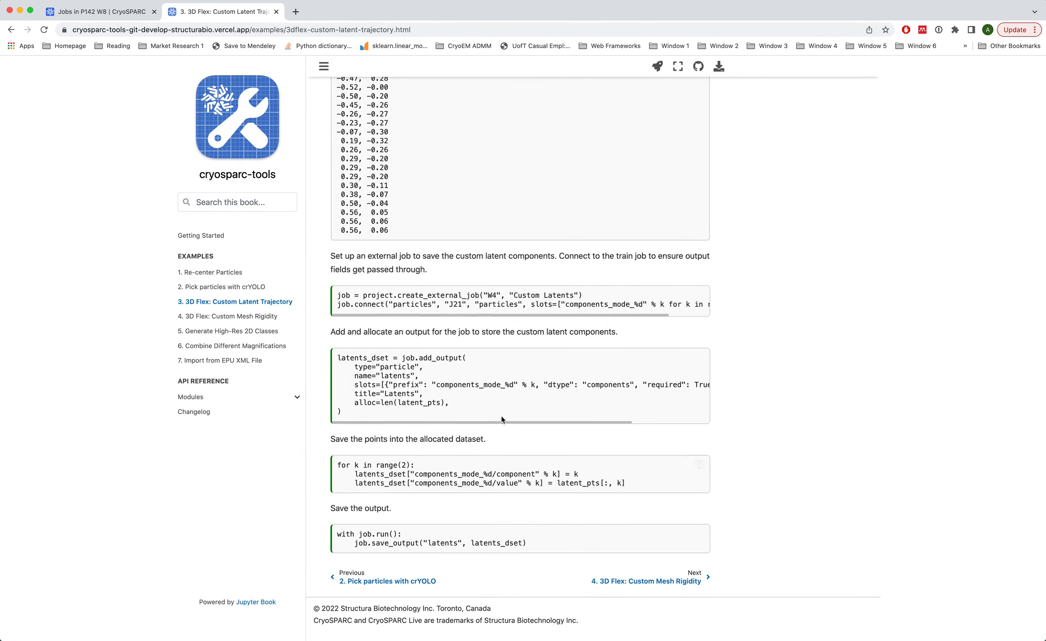
scroll(538, 416, up, 10)
scroll(538, 416, up, 1)
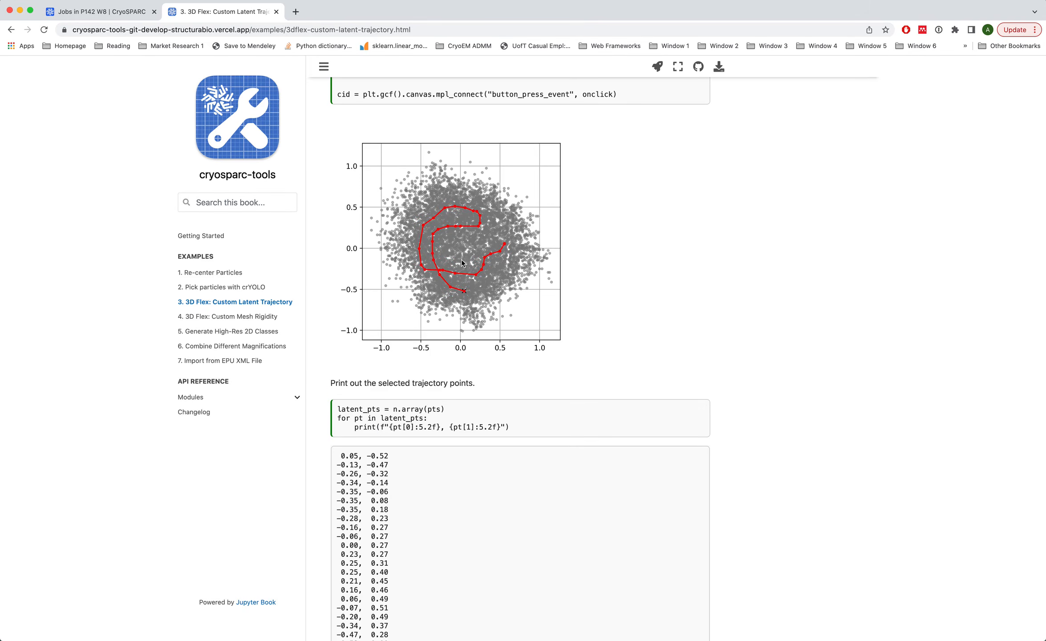
scroll(546, 395, down, 10)
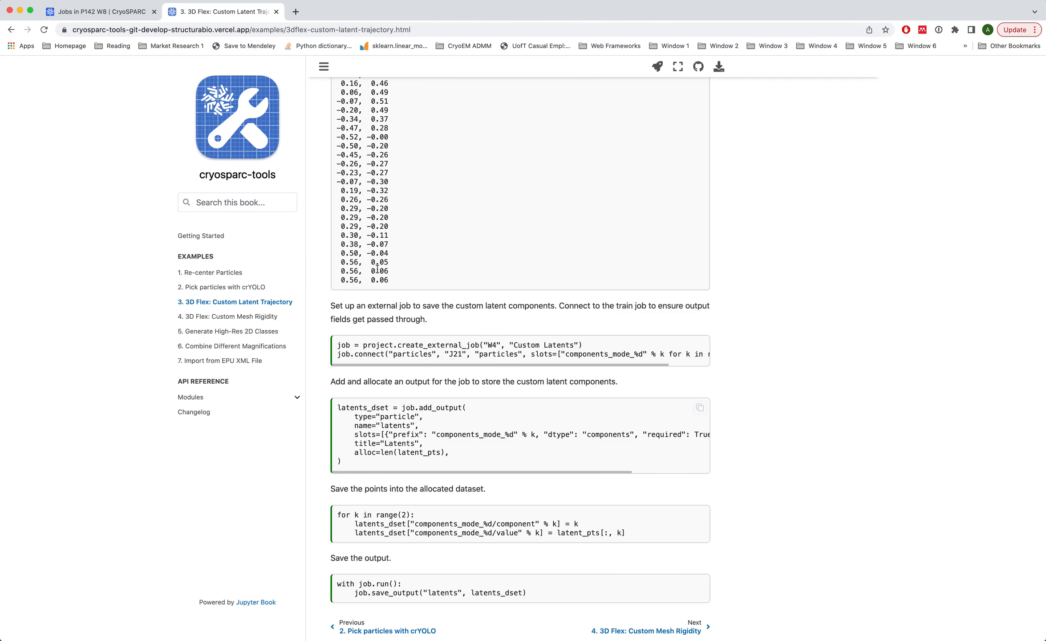
Compare the J131 latent distribution plot of dim 0 vs. dim 1 with the drawn trajectory plot in the cryosparc-tools example.
click(67, 13)
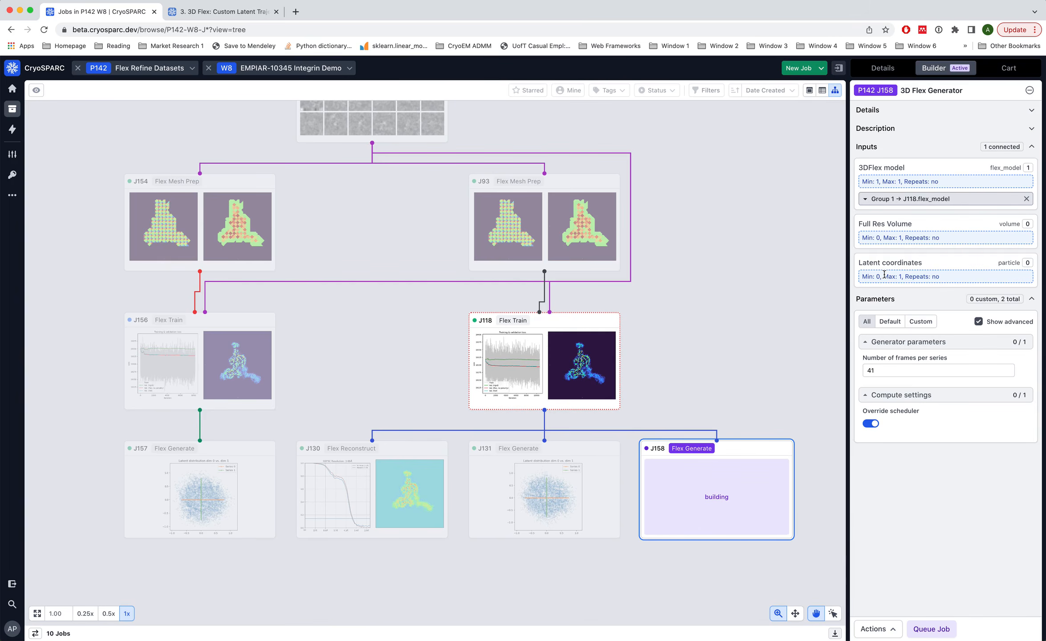
double_click(557, 463)
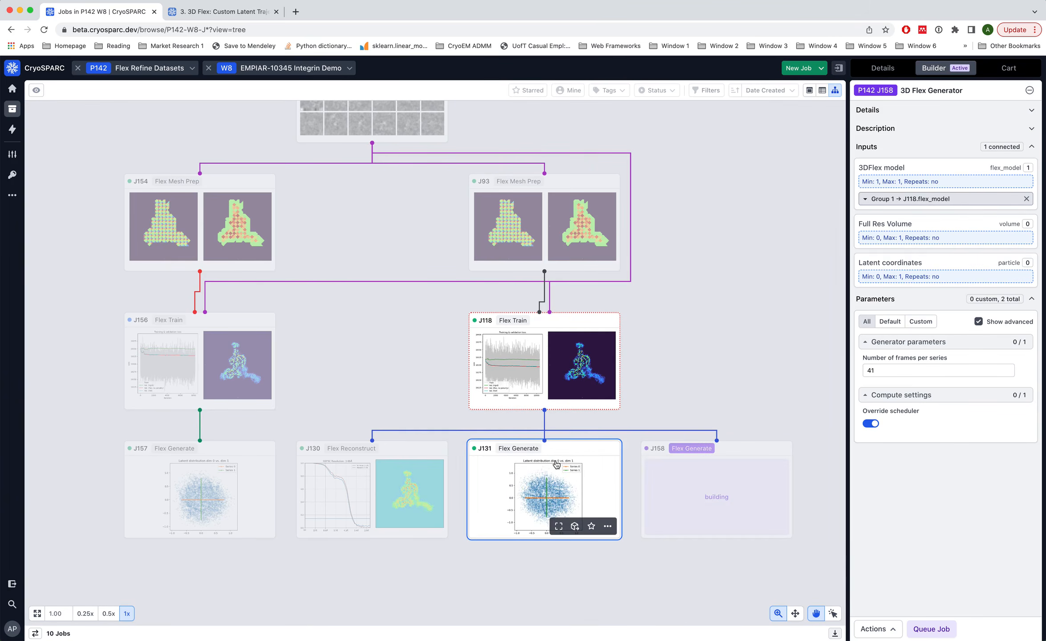
scroll(204, 502, down, 20)
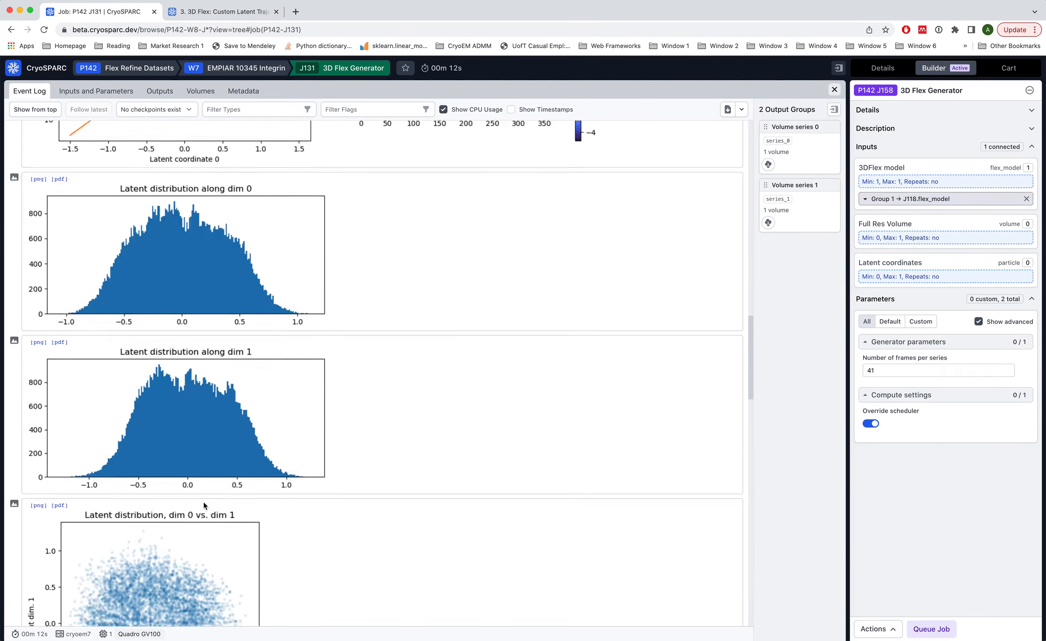
scroll(204, 505, down, 9)
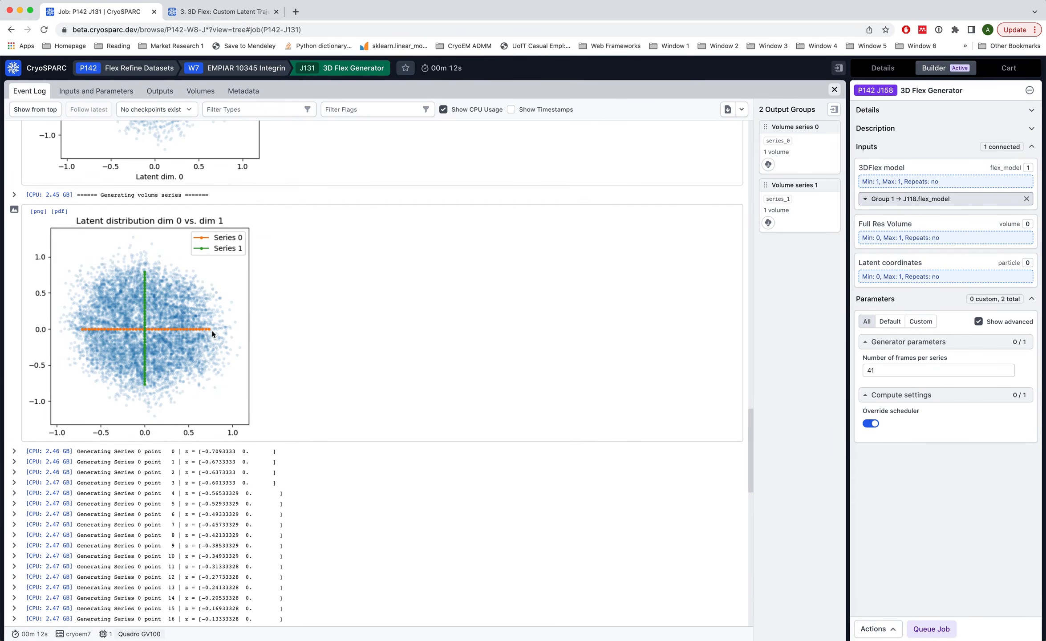
click(201, 12)
scroll(396, 408, up, 12)
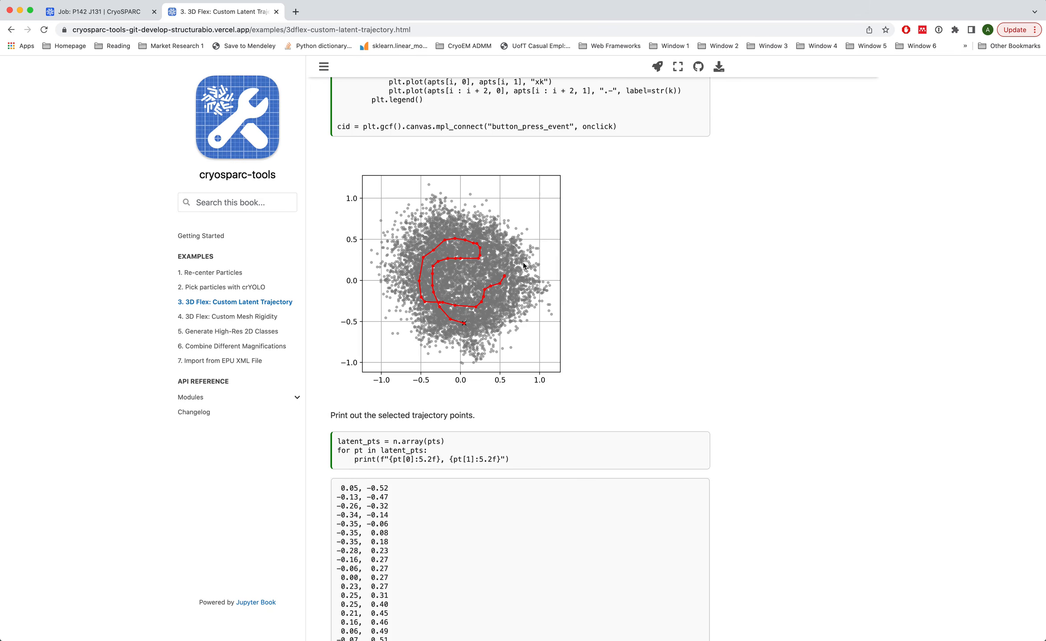
Return to the CryoSPARC workspace tree, select Flex Reconstruct job J130 and clear generator job J158 from the builder.
click(119, 13)
key(Escape)
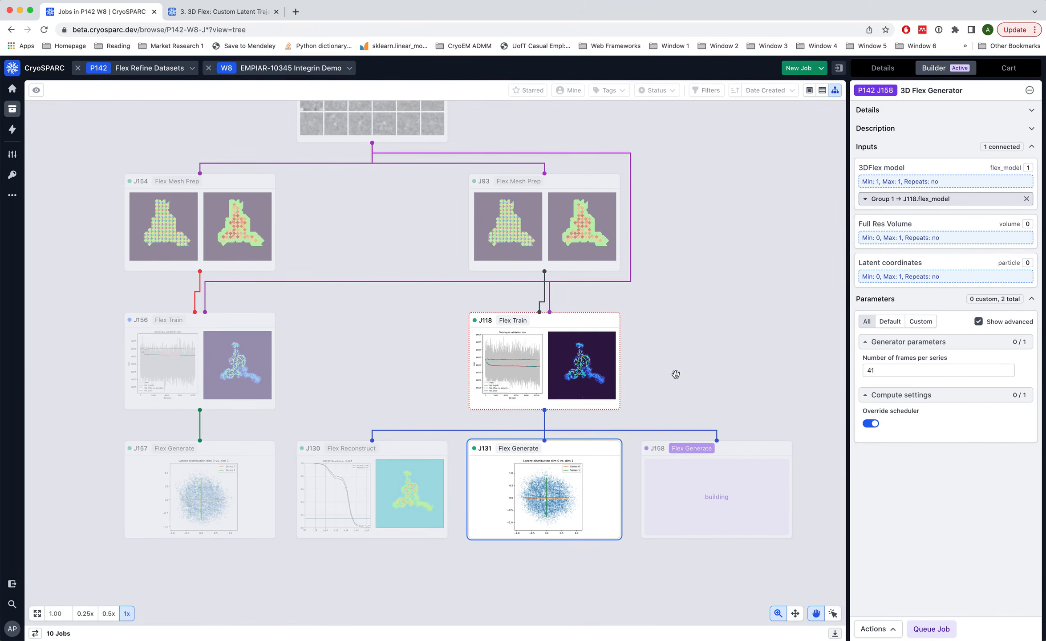
mouse_move(364, 480)
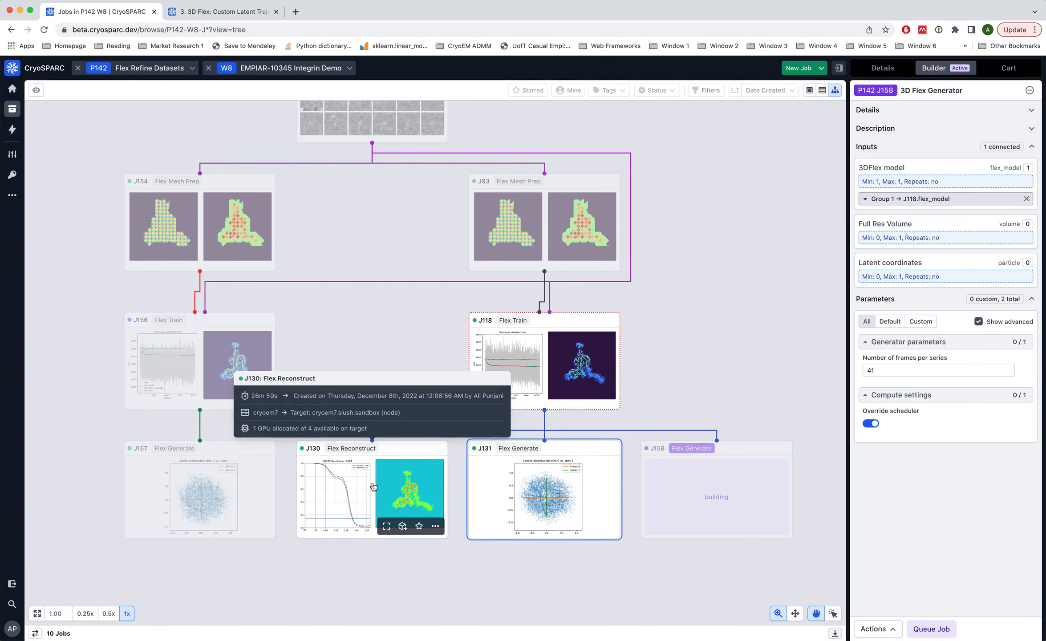
click(376, 486)
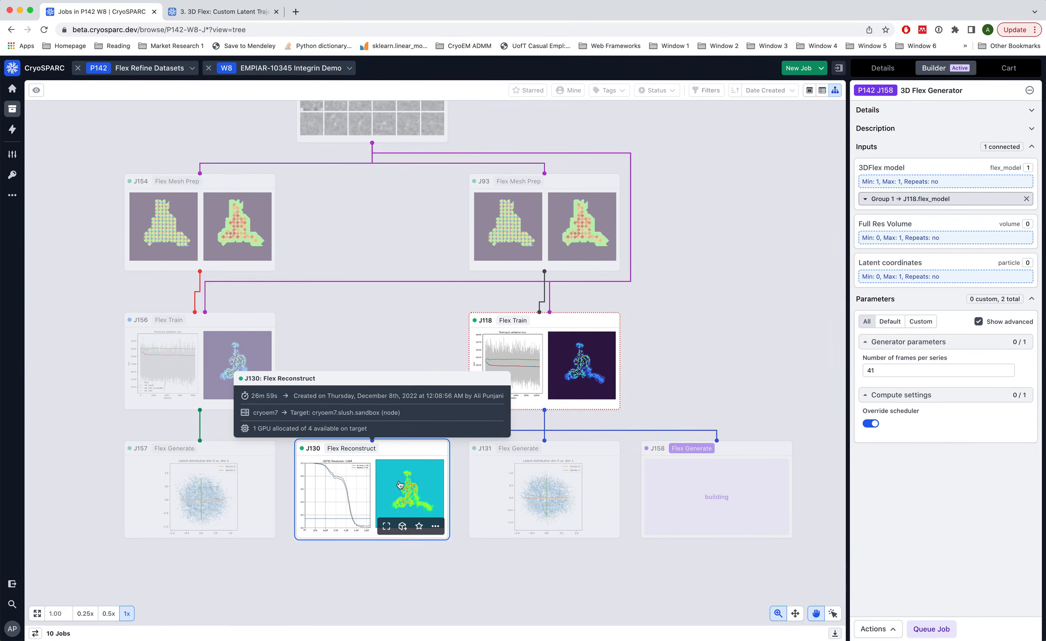
click(1030, 90)
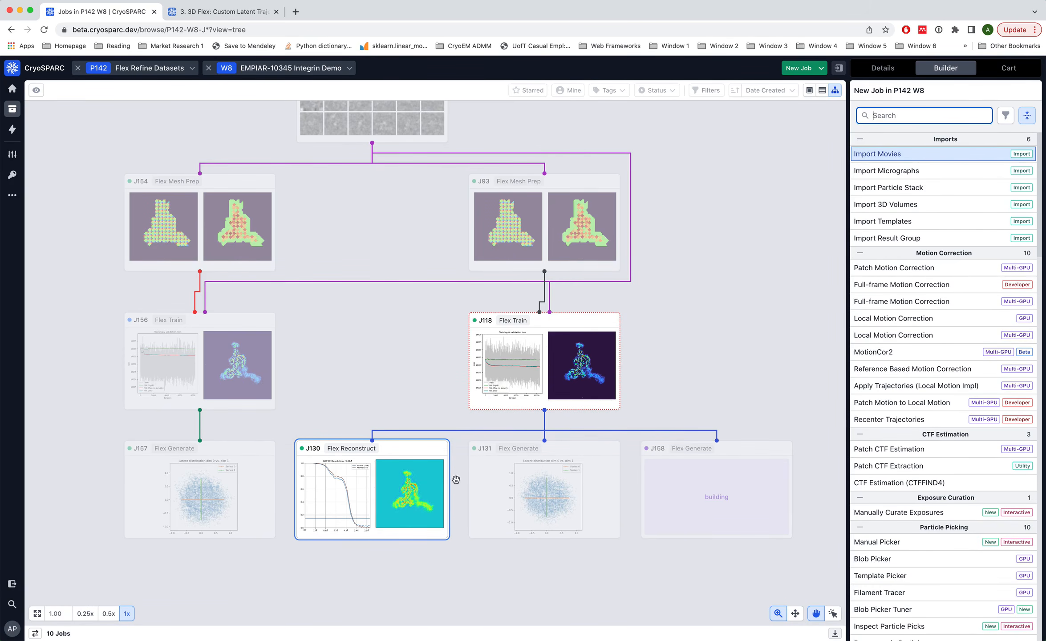
mouse_move(380, 450)
Search the job types for "flex" and create a 3D Flex Reconstruction job in workspace W8.
drag(406, 228, 416, 297)
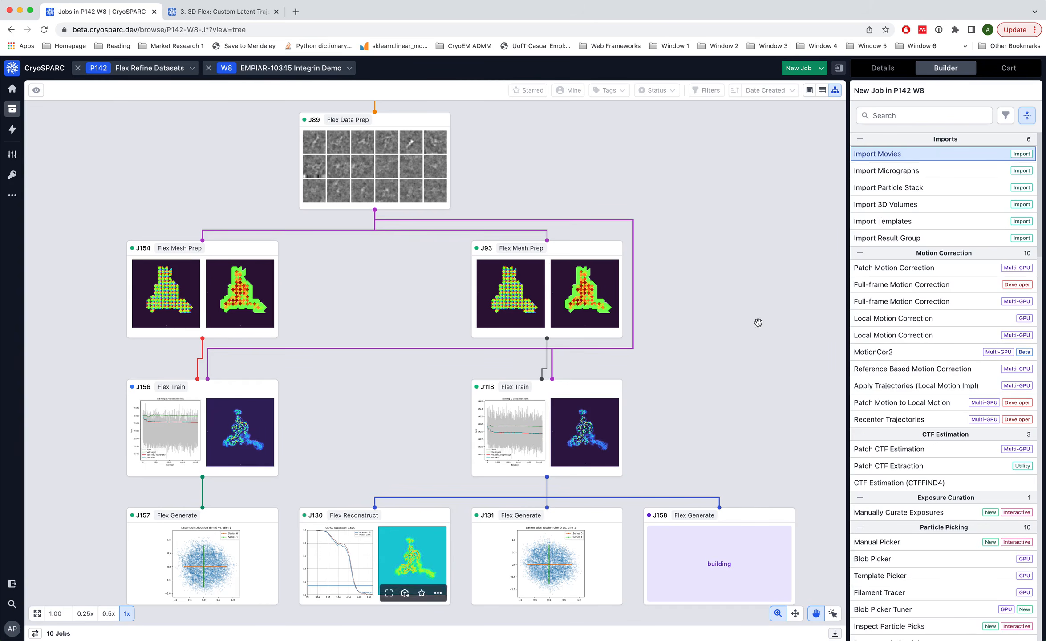
click(933, 113)
text(flex)
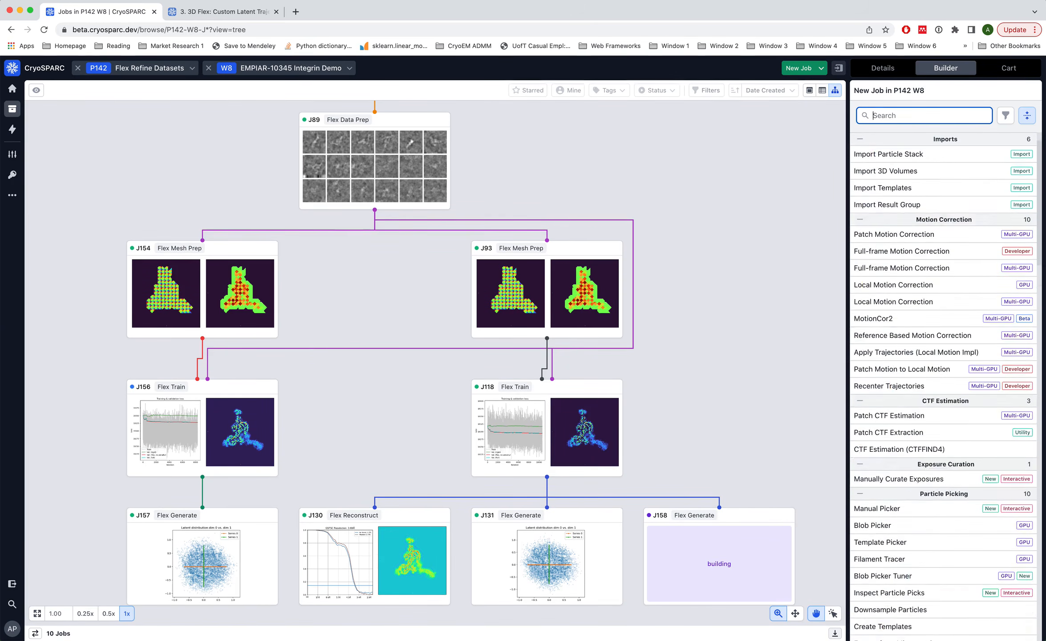
click(920, 209)
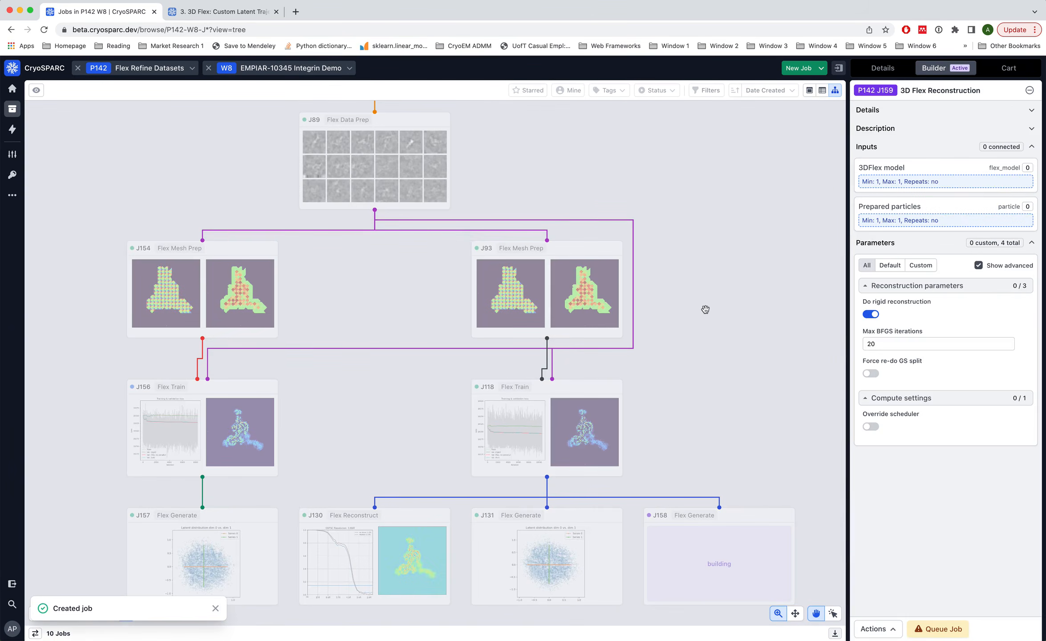
Open Flex Train job J156 and connect its 3DFlex model and particles outputs to the new 3D Flex Reconstruction job.
drag(696, 385, 724, 263)
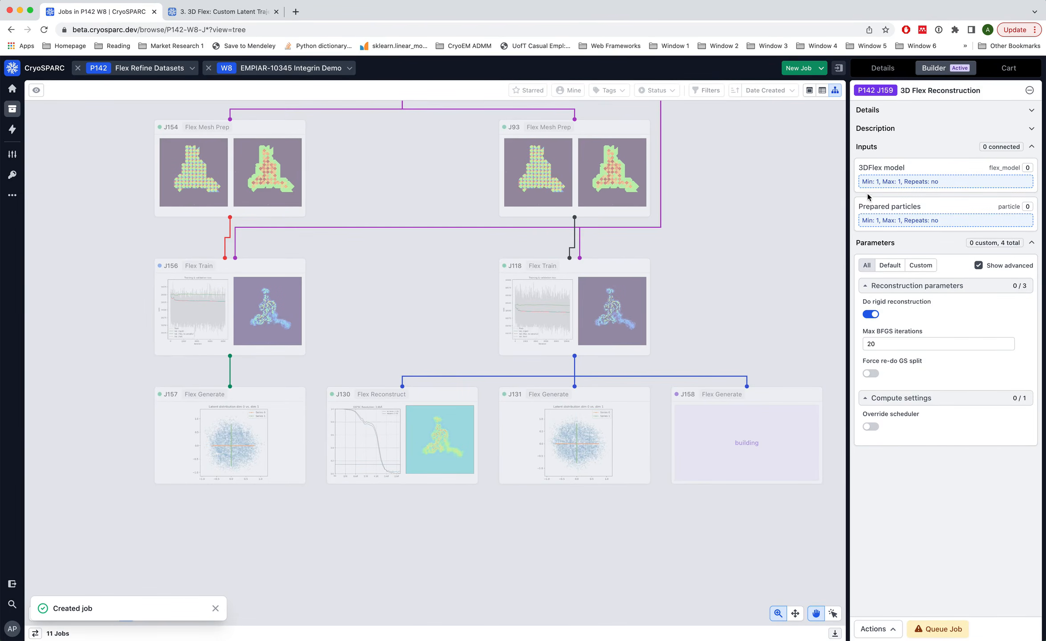
click(246, 306)
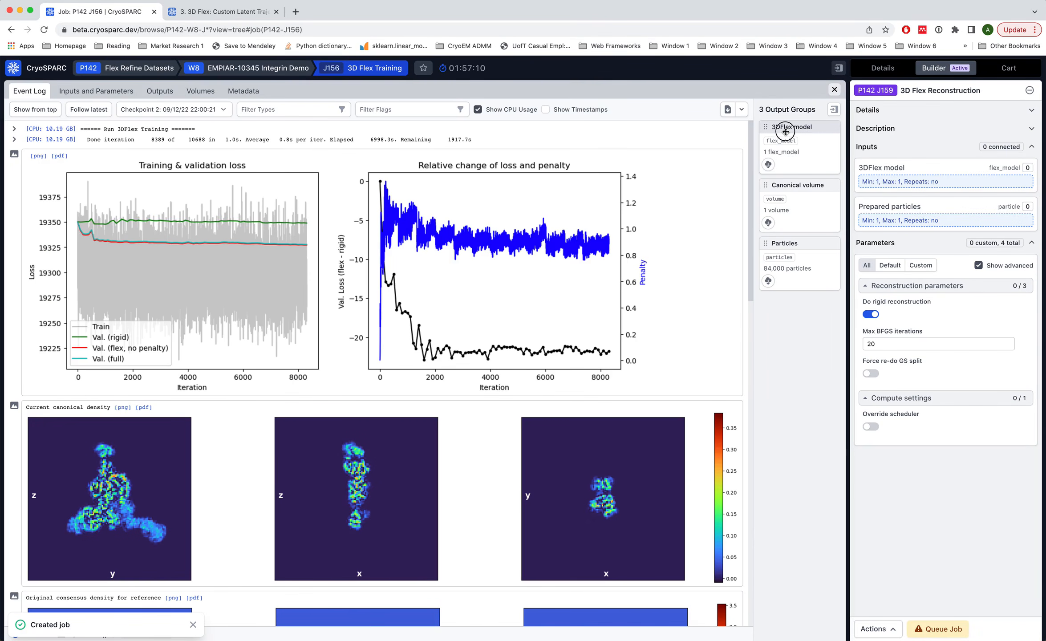
drag(788, 131, 889, 176)
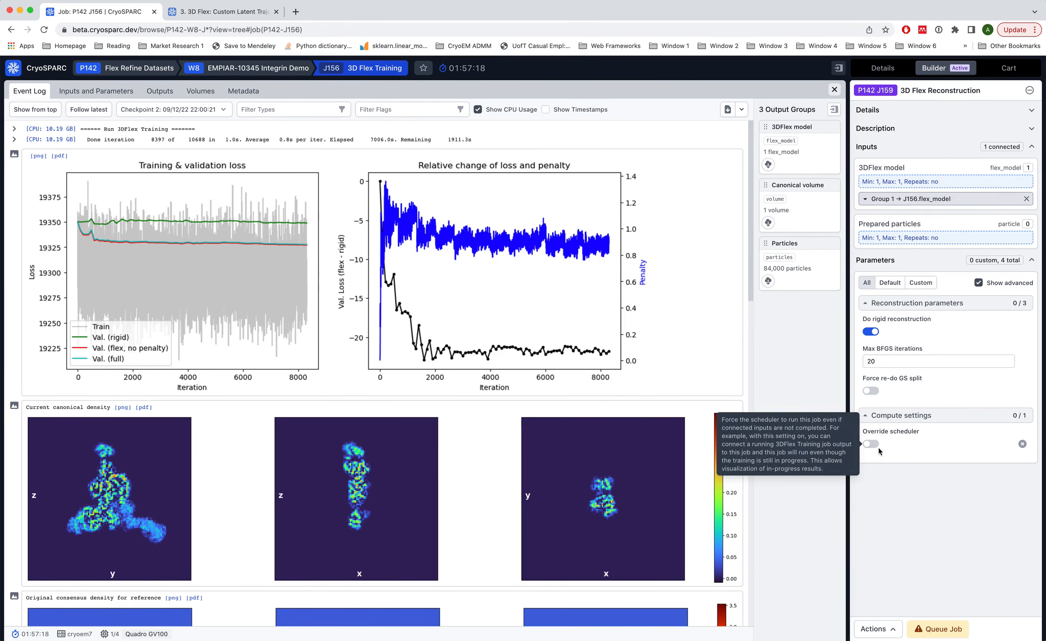
mouse_move(873, 446)
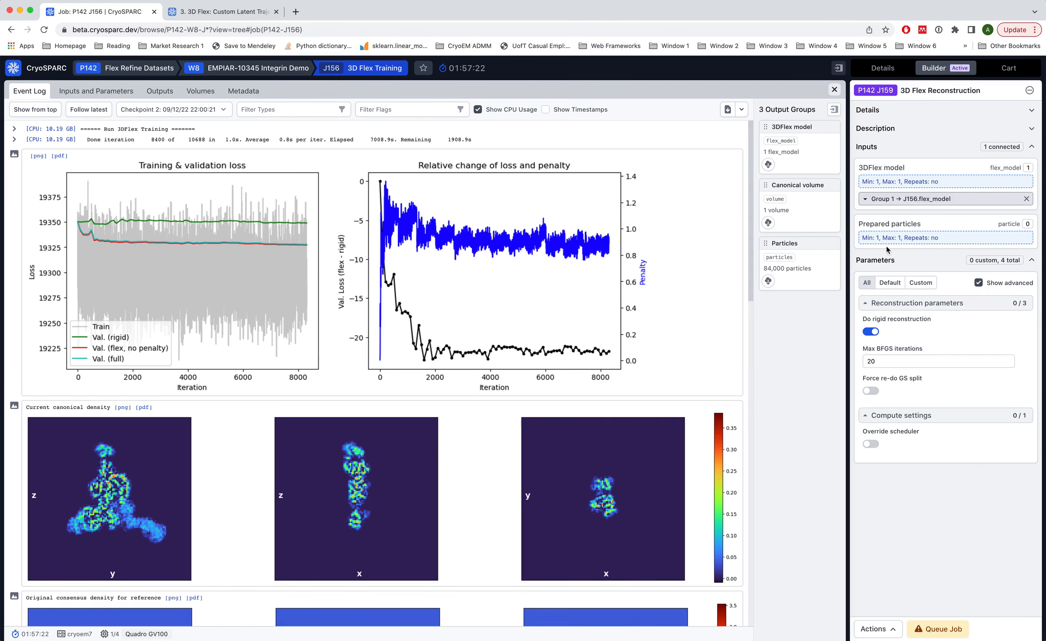
drag(784, 243, 887, 229)
Examine the blob_fullres and blob_fullres_ctf slots in the reconstruction job's prepared particles input, and collapse the group.
click(866, 257)
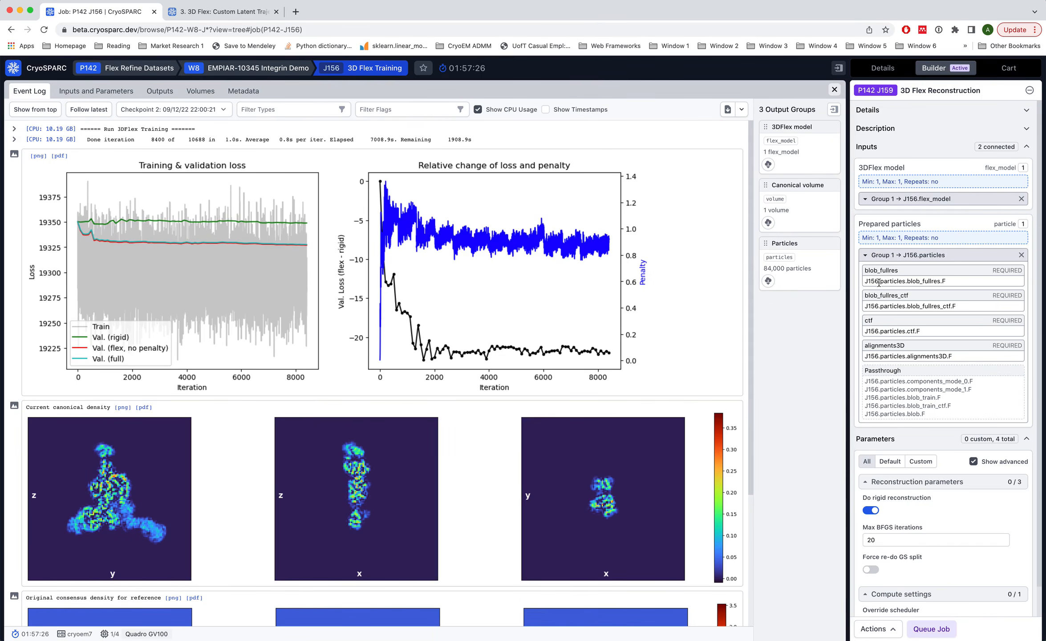
drag(866, 283, 945, 281)
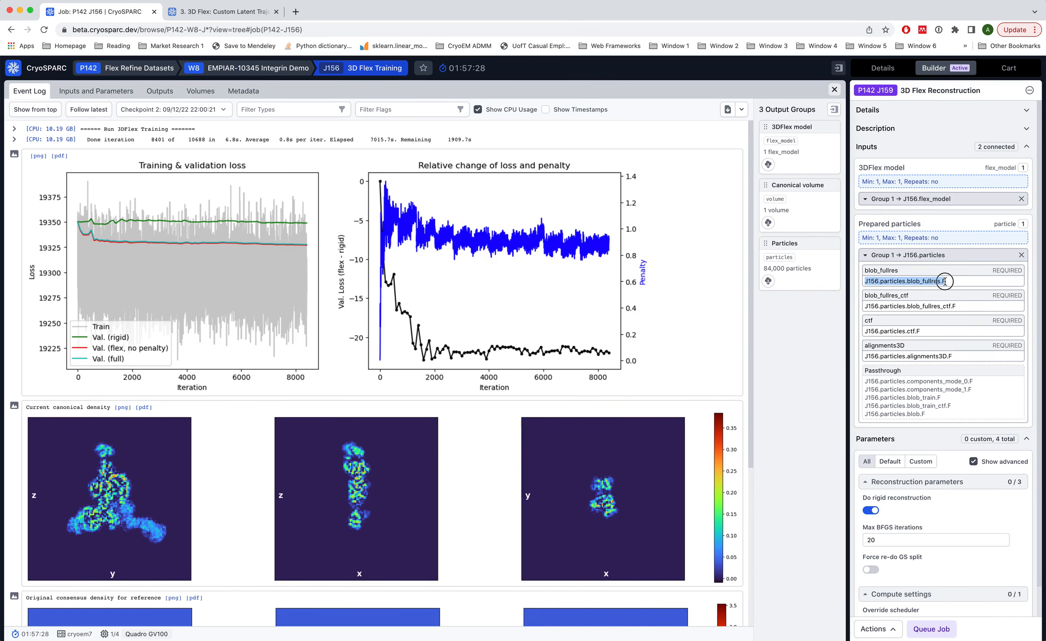
drag(867, 305, 958, 307)
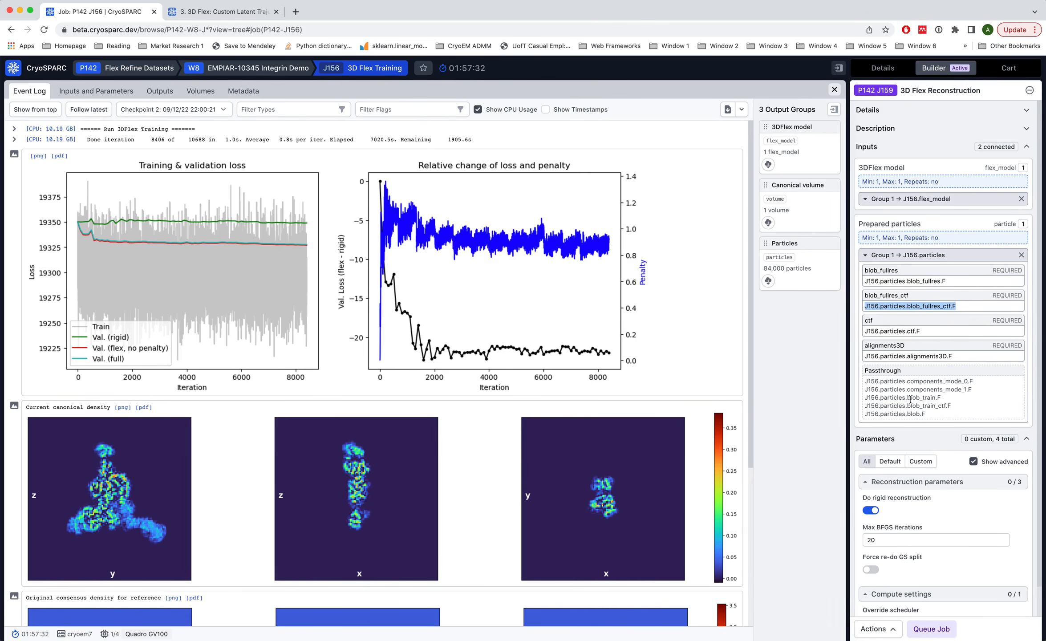
click(866, 257)
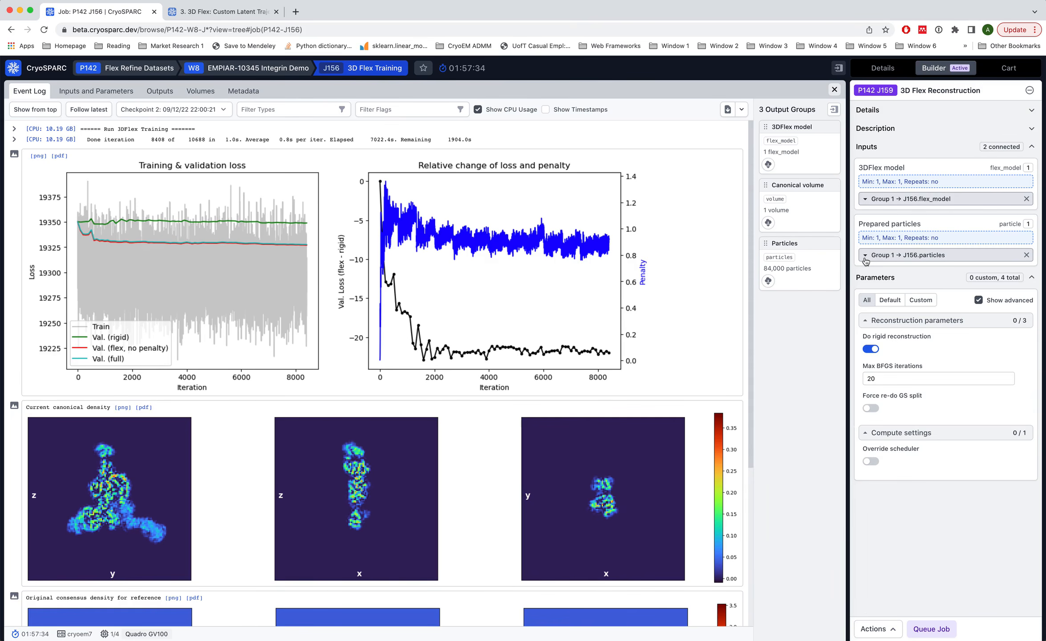
Close job J156 and review the reconstruction job's Max BFGS iterations setting and its connected model and particle input slots.
click(834, 91)
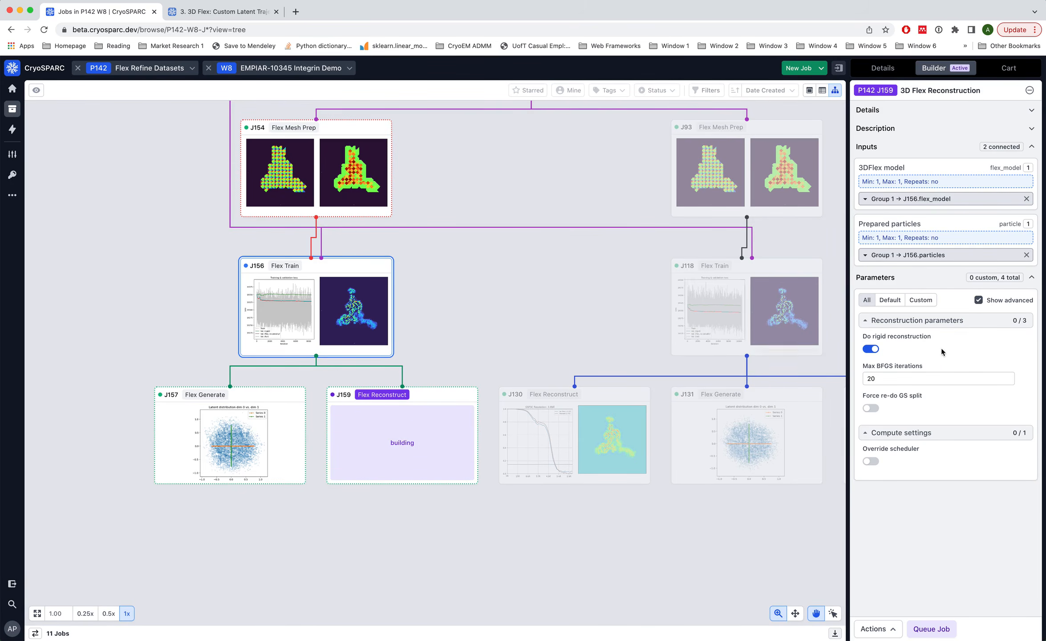
drag(882, 379, 866, 376)
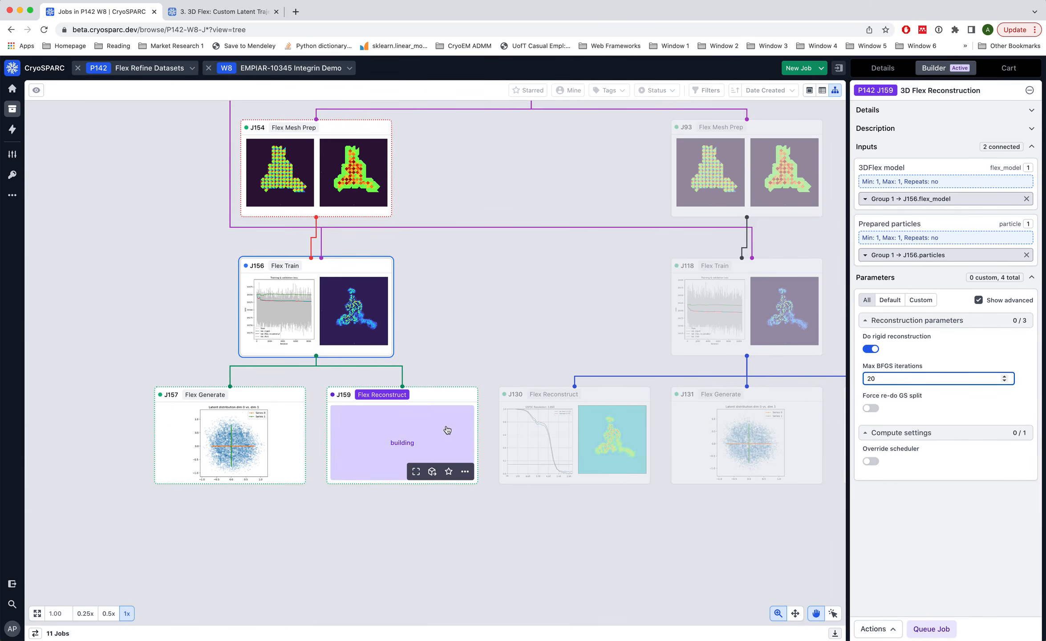
click(865, 199)
click(865, 200)
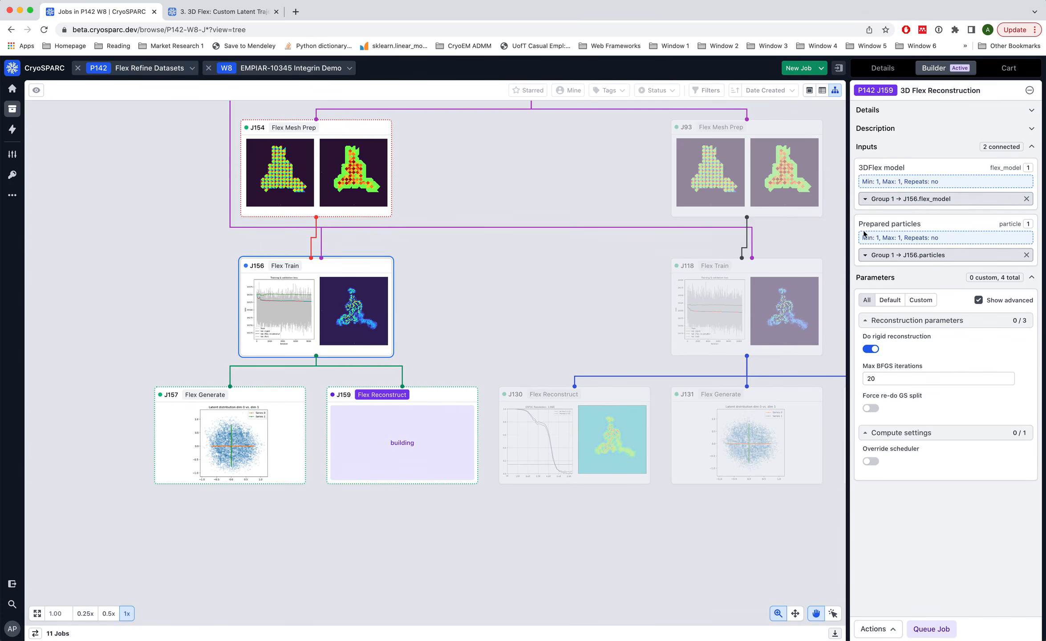
click(866, 255)
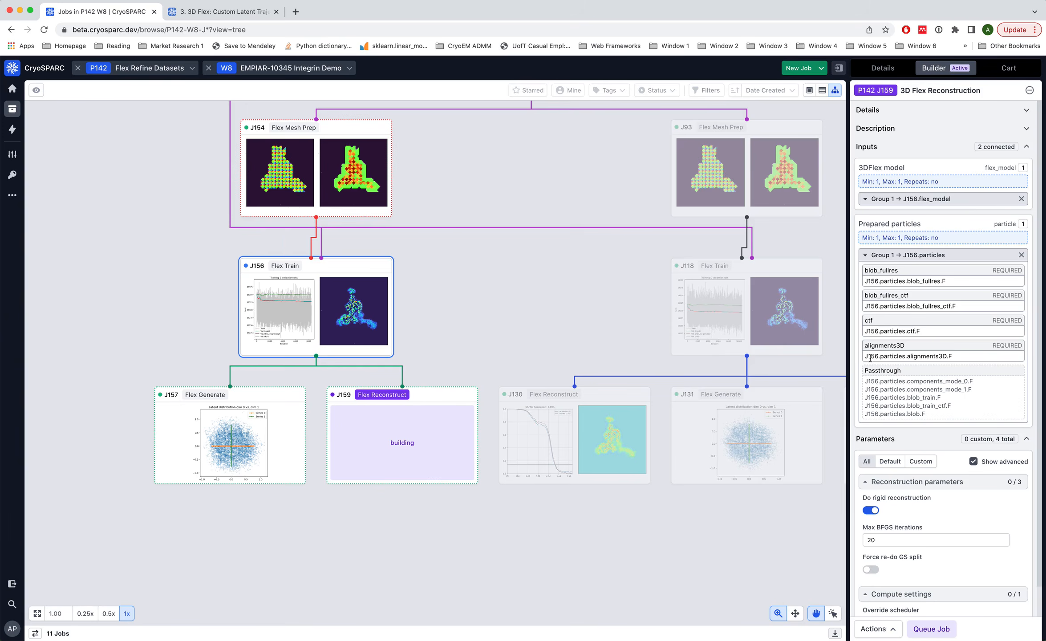
Examine the alignments3D slot of the prepared particles input, collapse the group, and review the Force re-do GS split parameter.
drag(870, 358, 964, 359)
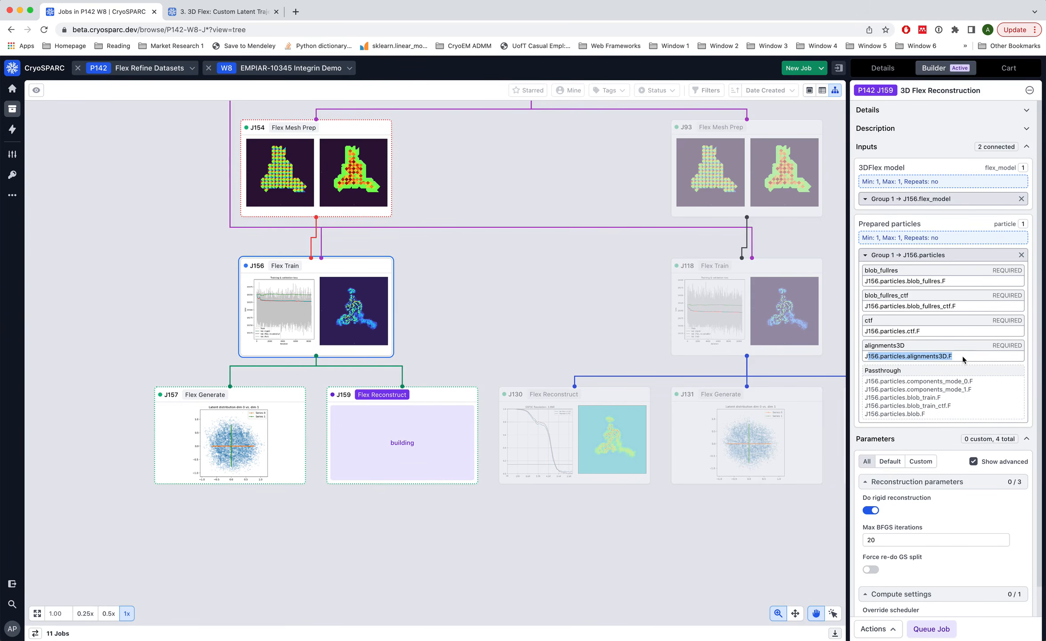
click(866, 255)
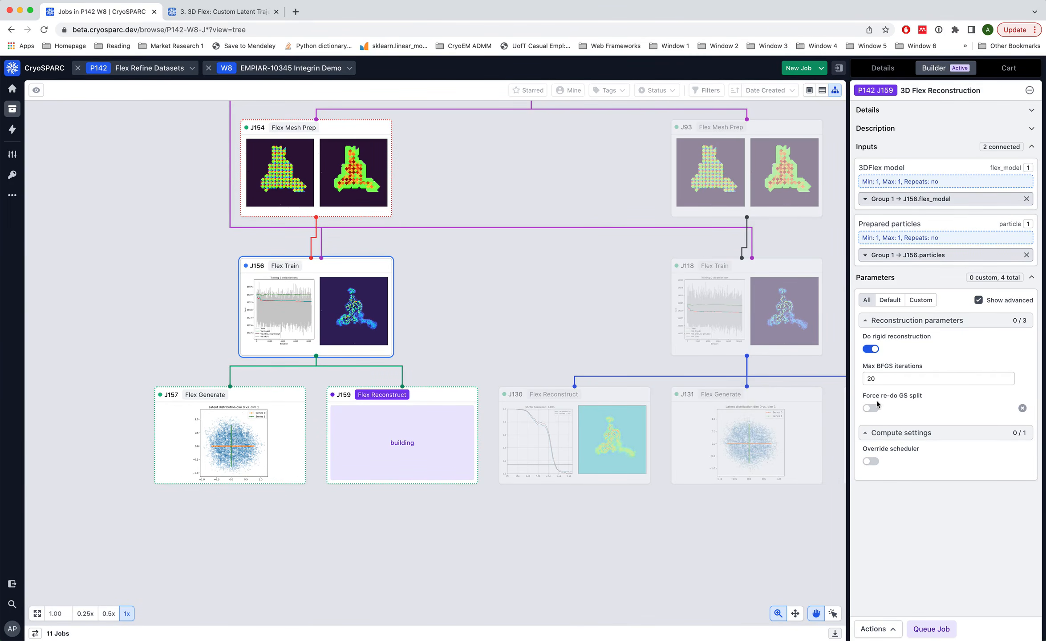
mouse_move(876, 410)
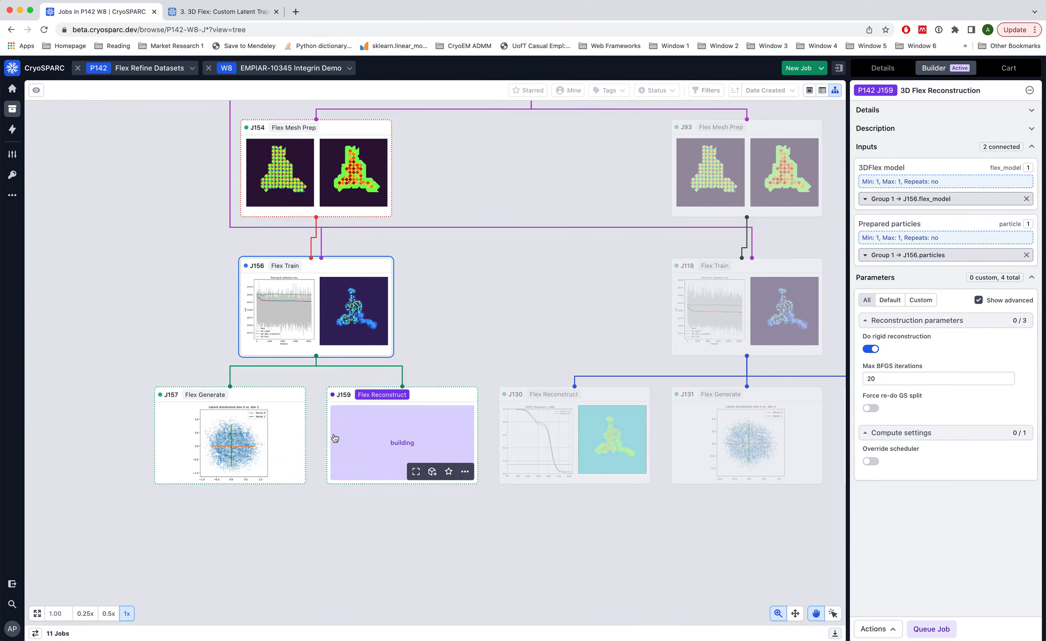
Open the completed Flex Reconstruct job J130 and review its event log from the input tetramesh to the particle data loading section.
click(565, 414)
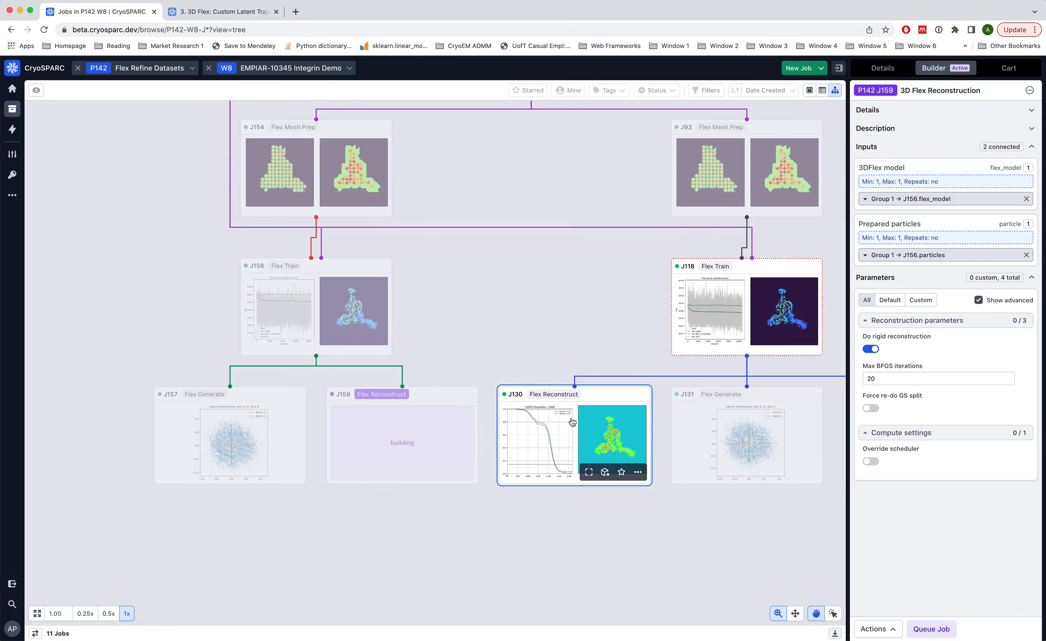
double_click(565, 413)
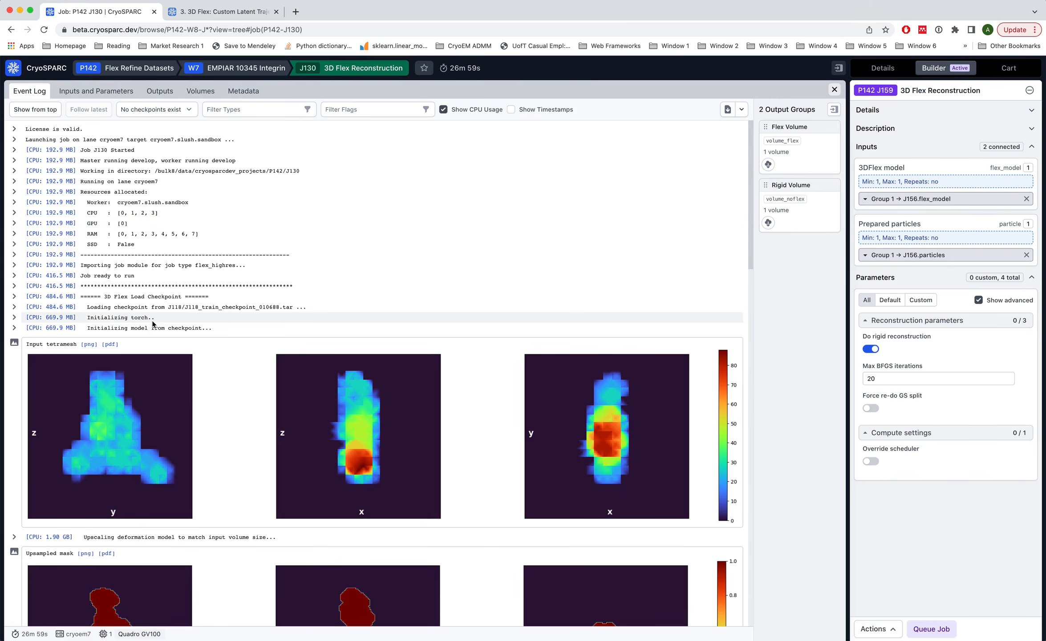
scroll(178, 352, down, 4)
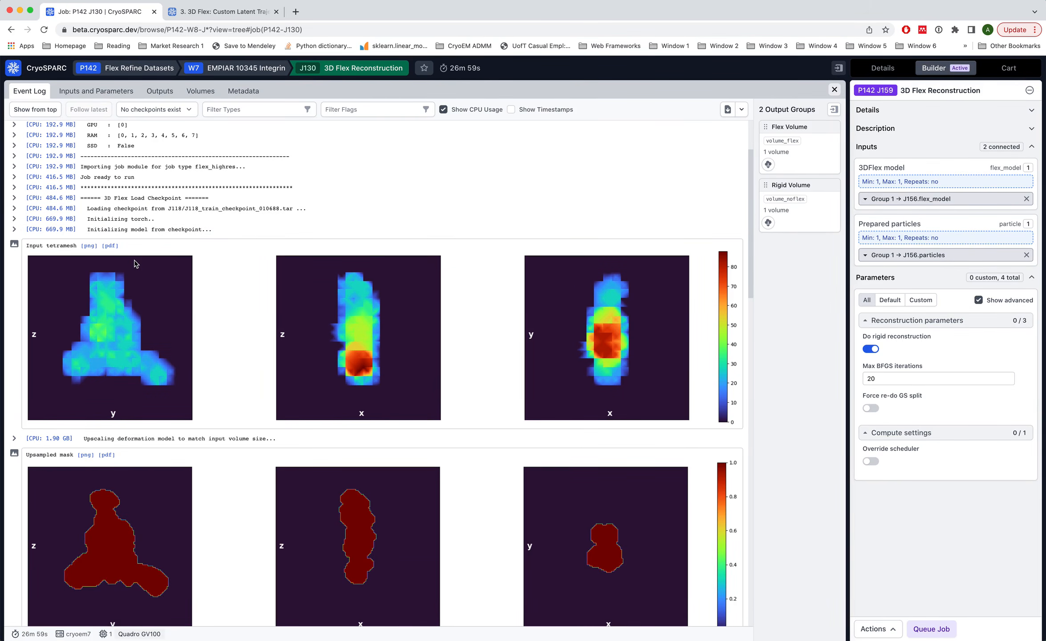
scroll(217, 443, down, 8)
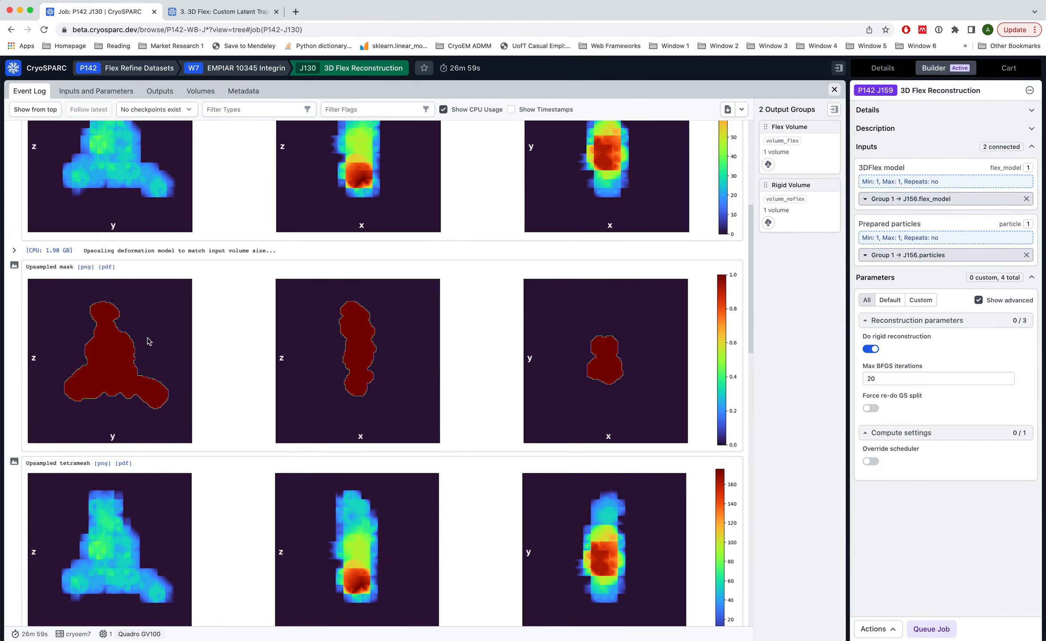
scroll(192, 403, down, 12)
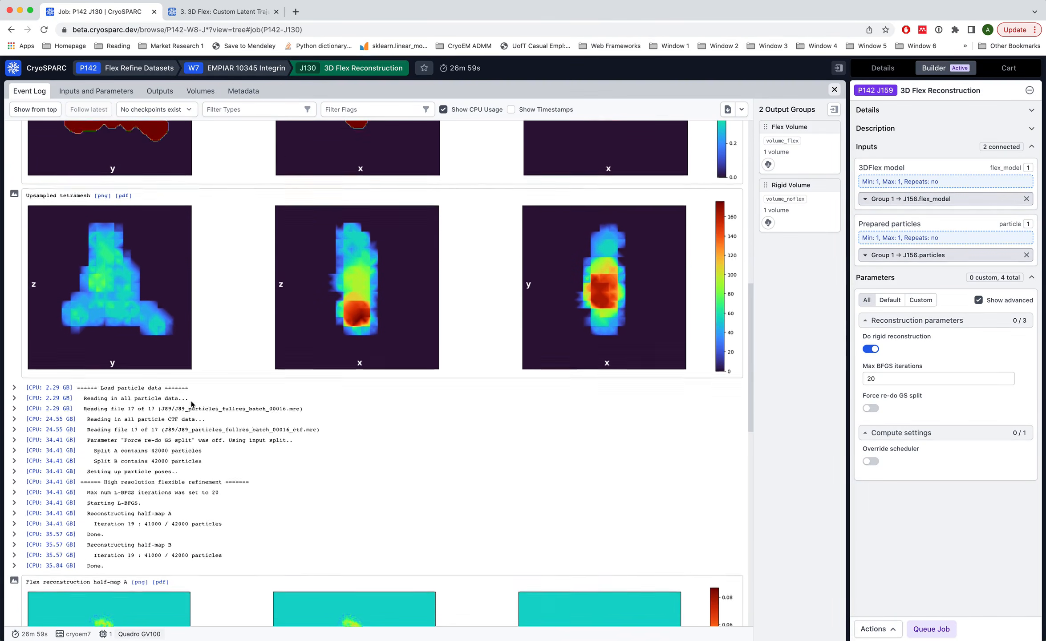
scroll(193, 404, down, 1)
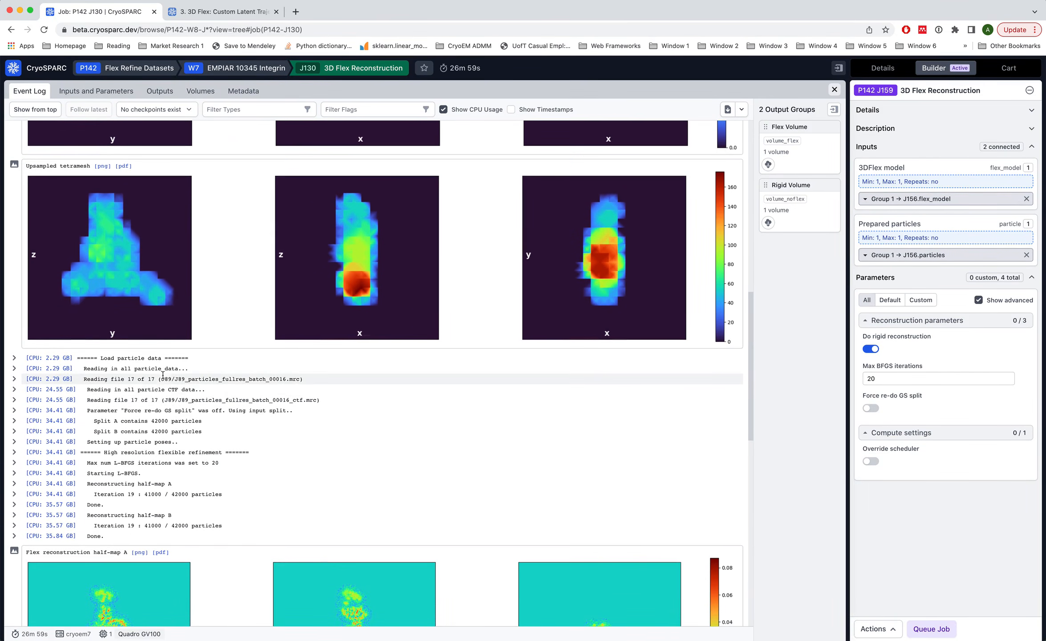
Examine the log lines on reading the full-resolution particle and CTF files and the Split A particle count.
click(85, 381)
drag(84, 380, 313, 383)
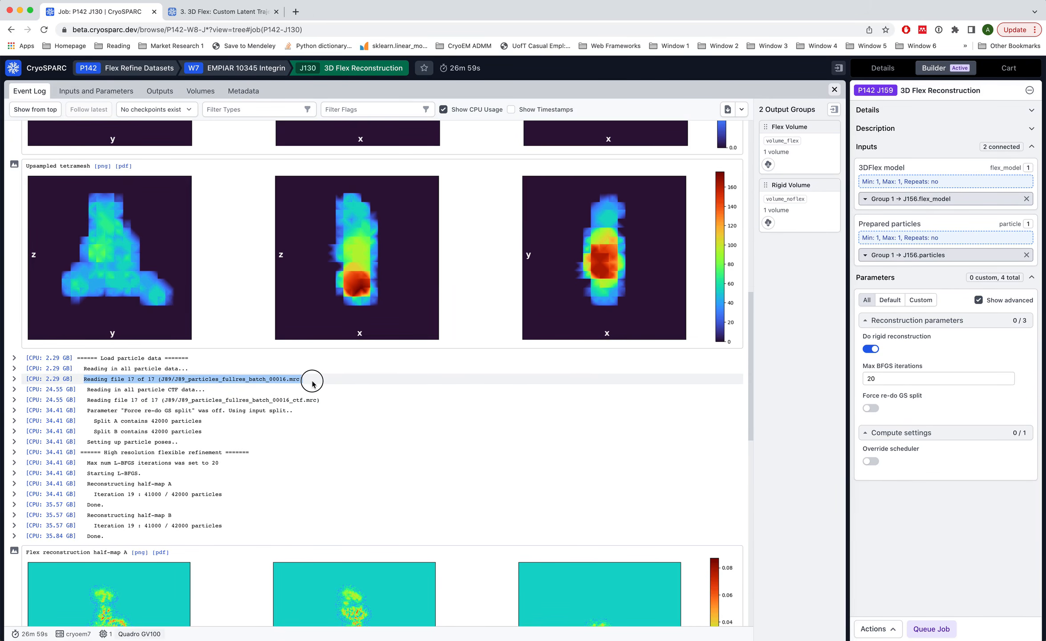
drag(313, 383, 341, 403)
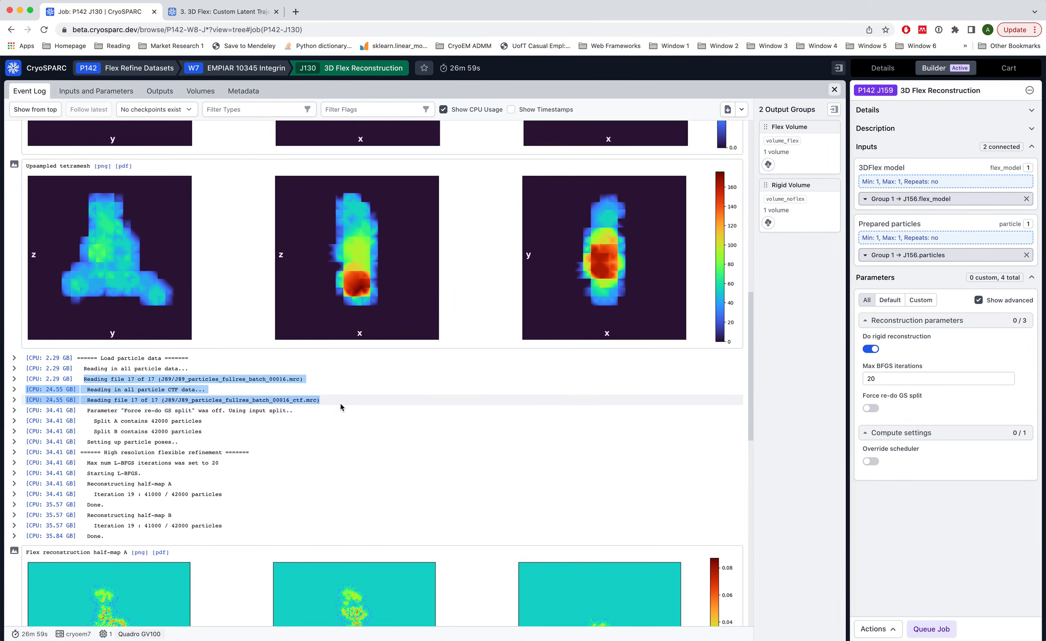
click(339, 383)
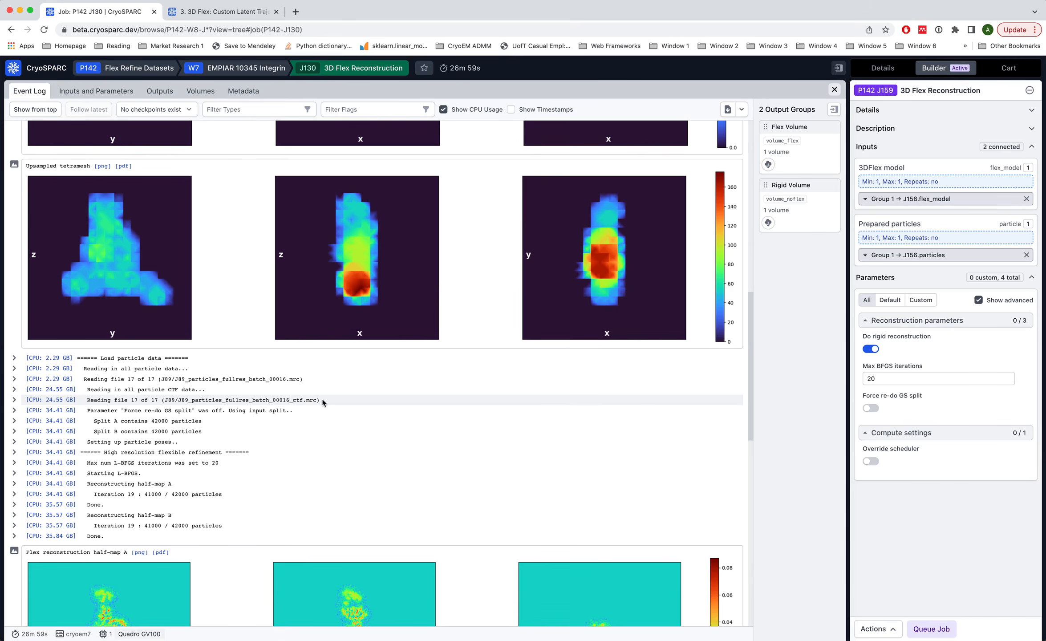
click(152, 423)
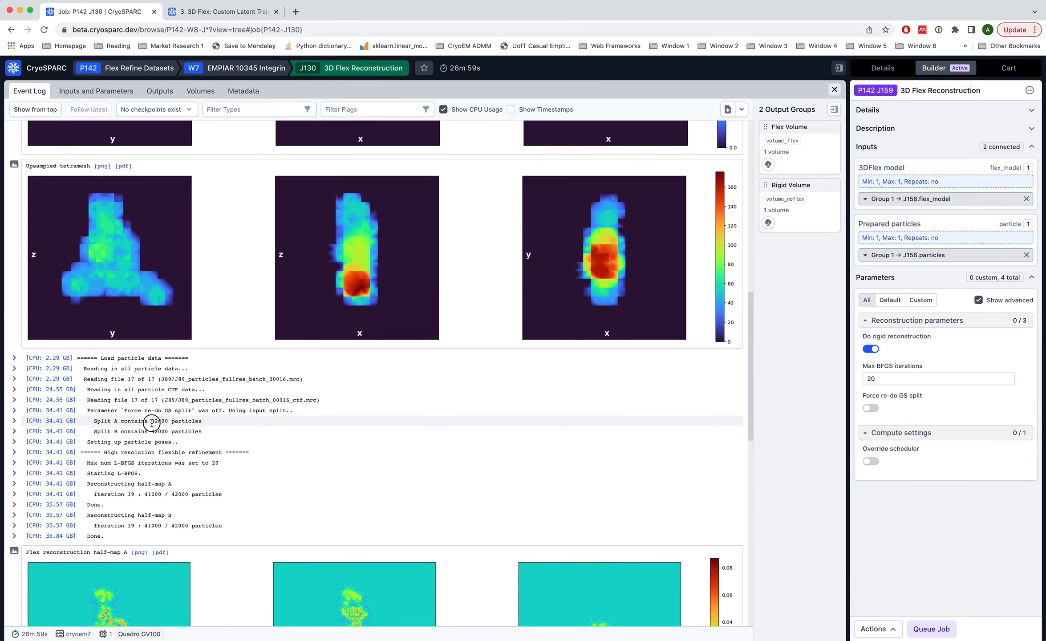
double_click(152, 424)
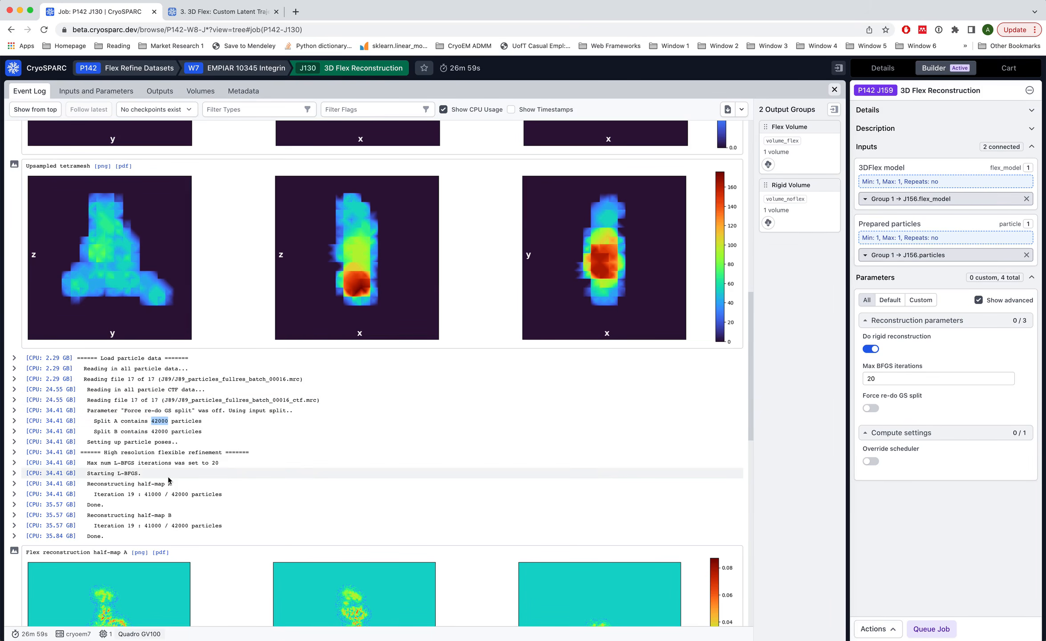
Review the flex reconstruction half-maps A and B, the FSC plot, and the log note on the soft mask from mesh prep.
scroll(169, 481, down, 3)
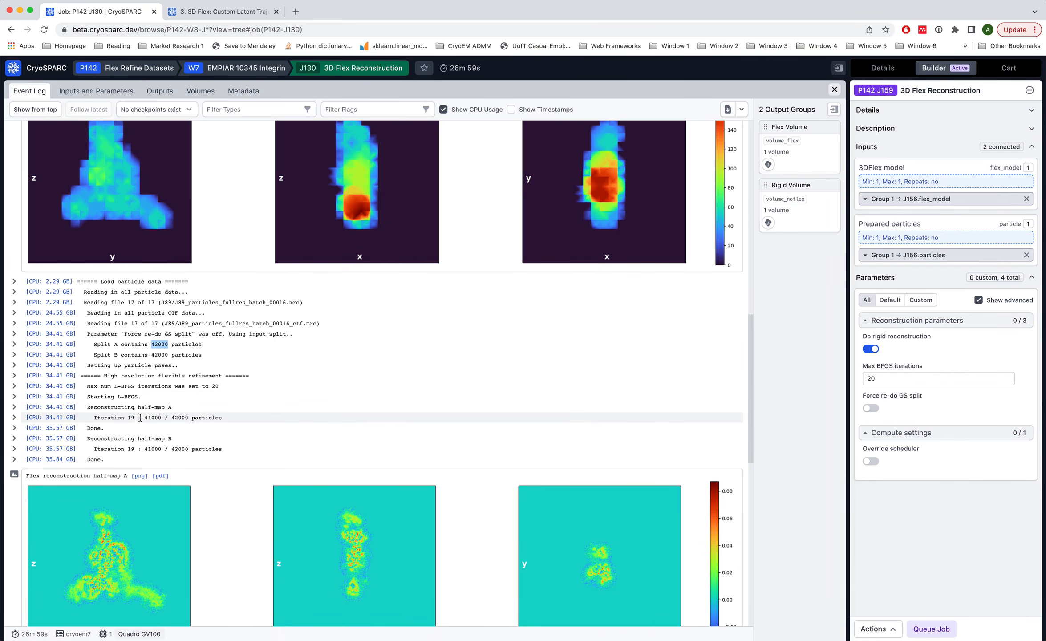
scroll(186, 463, down, 8)
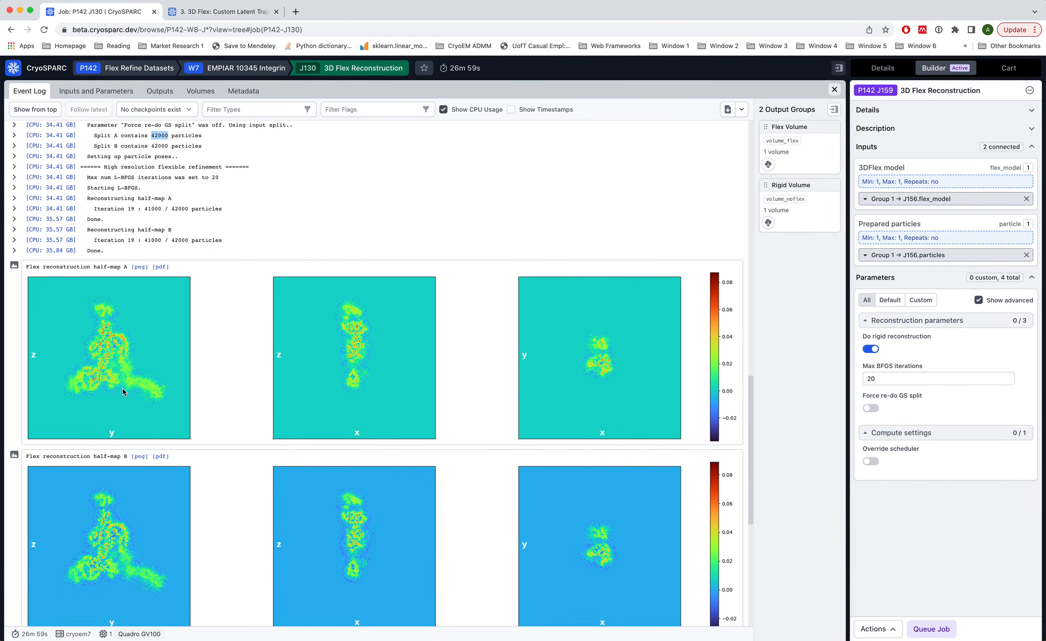
scroll(125, 367, down, 1)
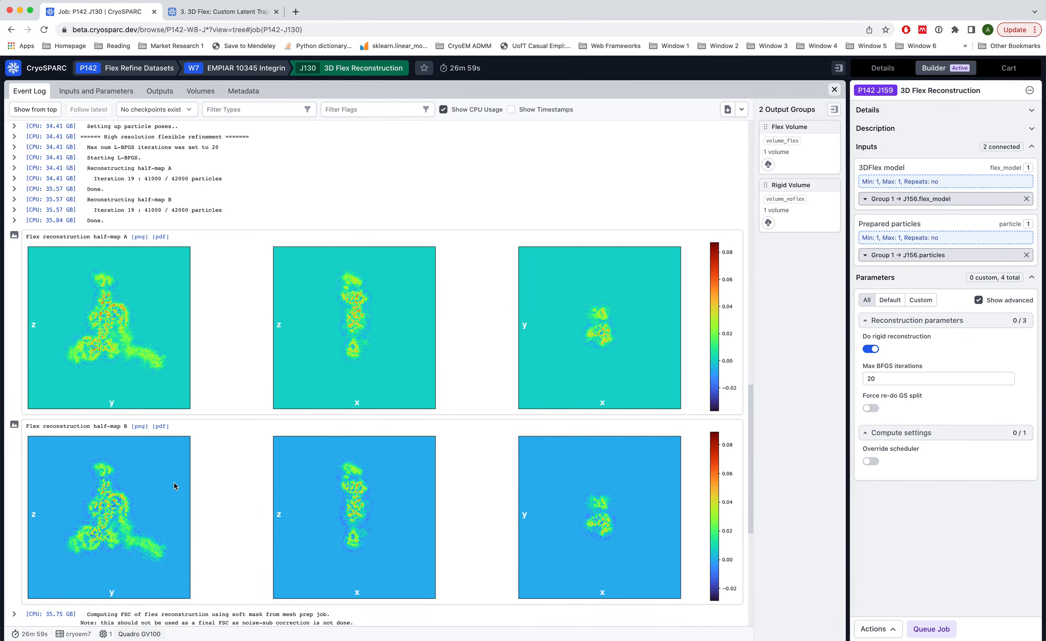
scroll(174, 483, down, 4)
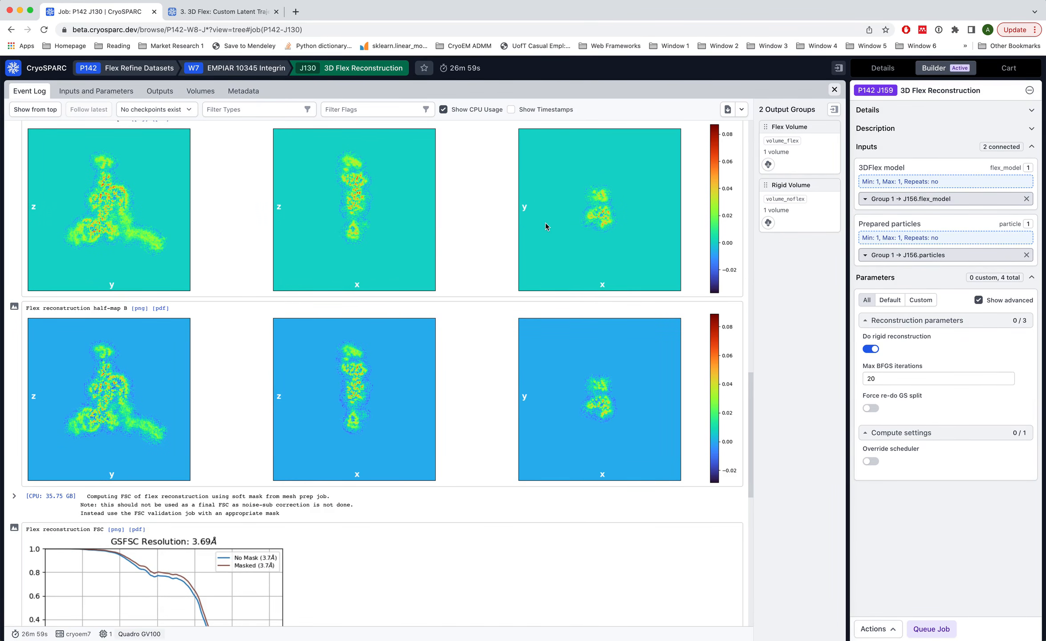
scroll(120, 463, down, 5)
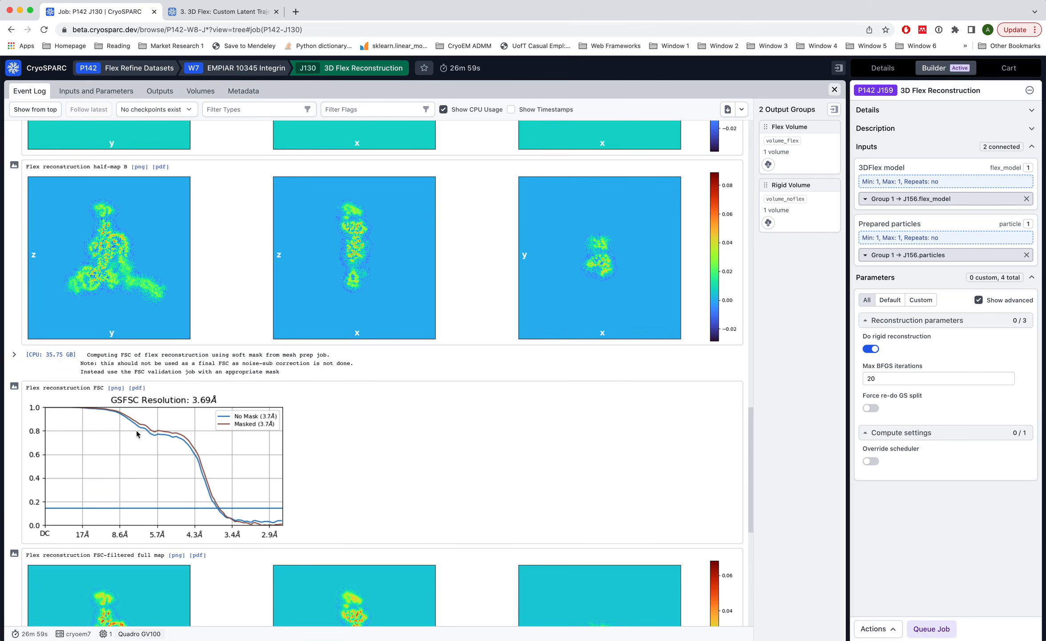
drag(233, 354, 328, 355)
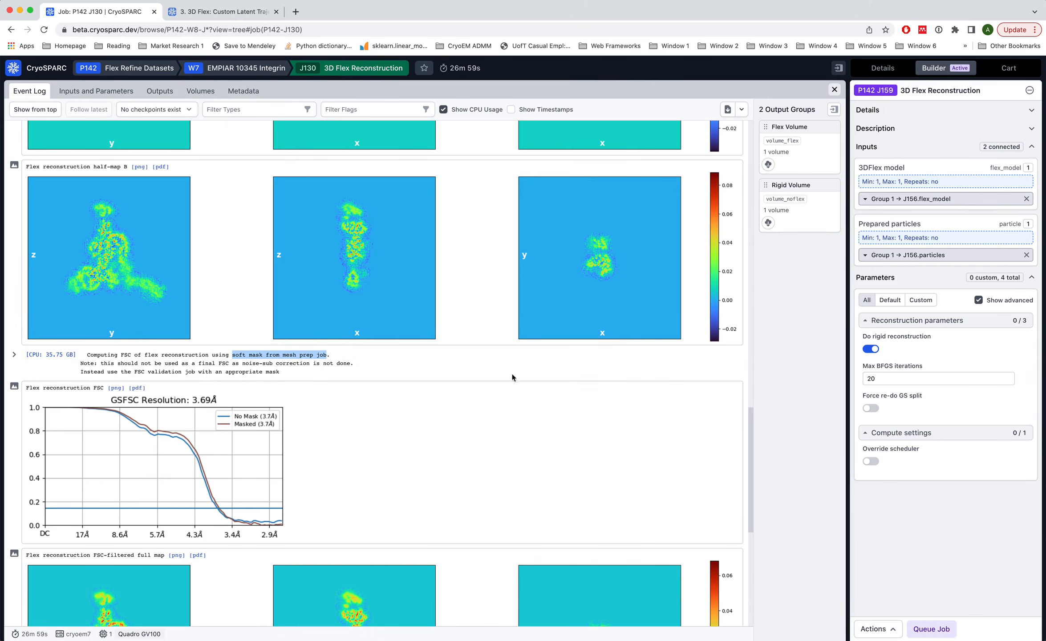
Leave the J159 job builder and search the job types for "FSC".
click(1031, 91)
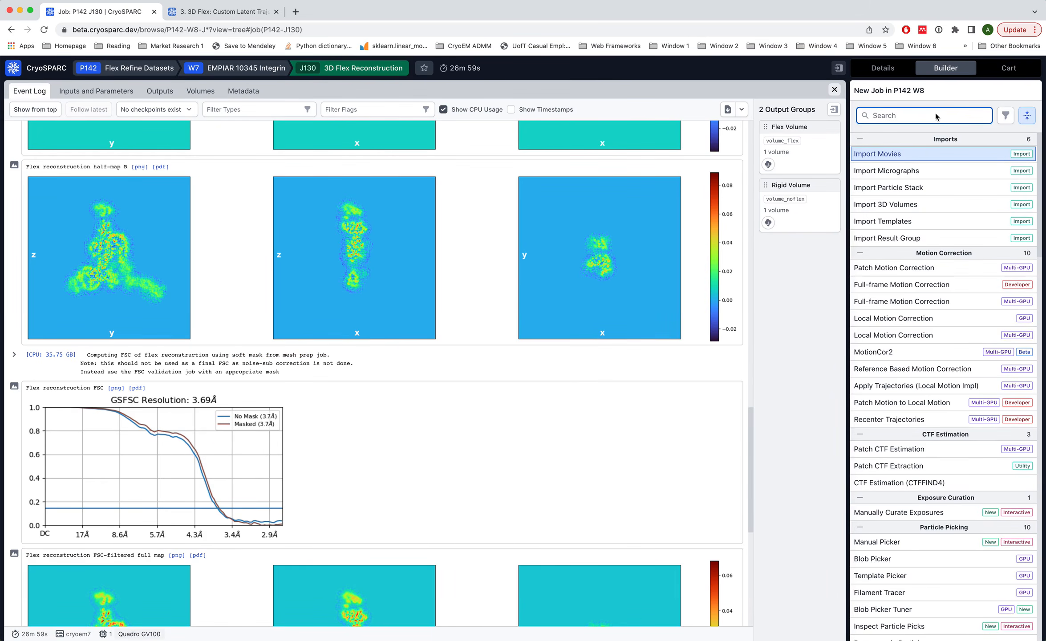
text(FSC)
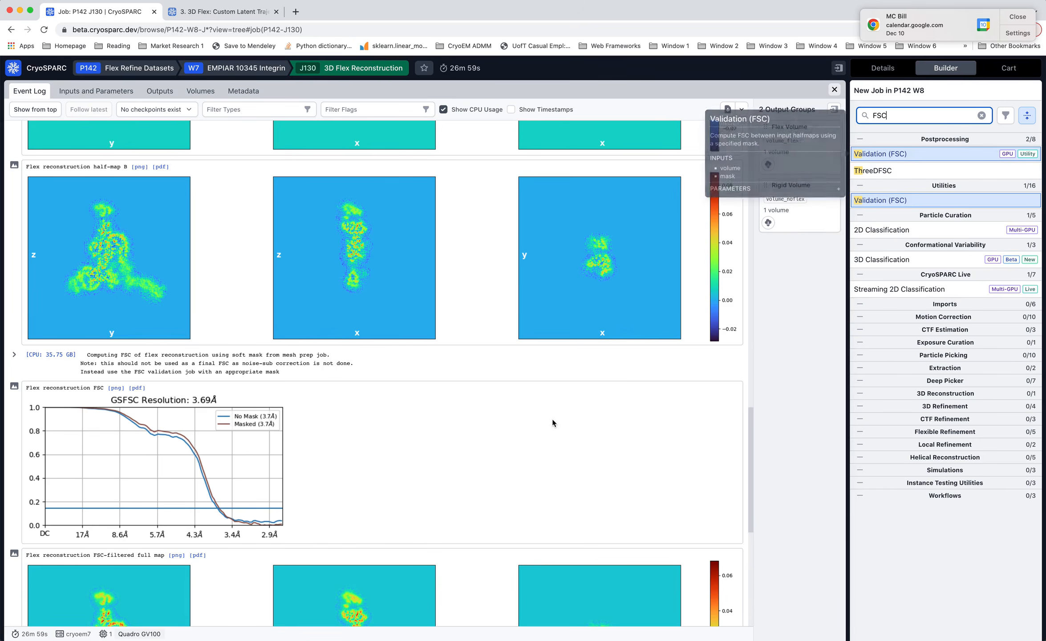
click(552, 423)
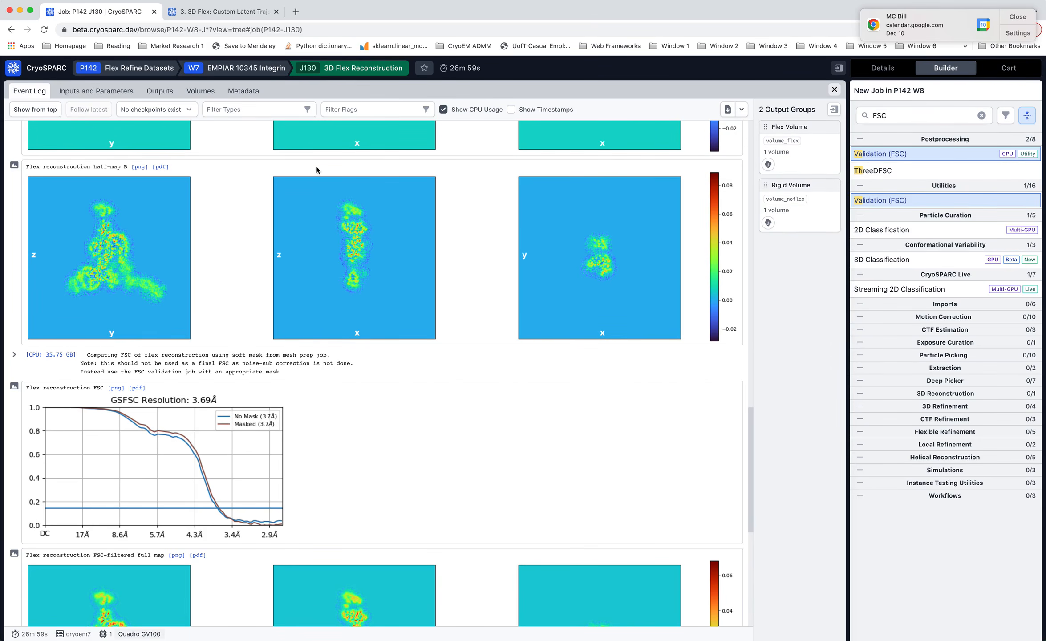
Search the job types for "Local" and "Deep" to look up post-processing jobs, and clear the search.
click(862, 114)
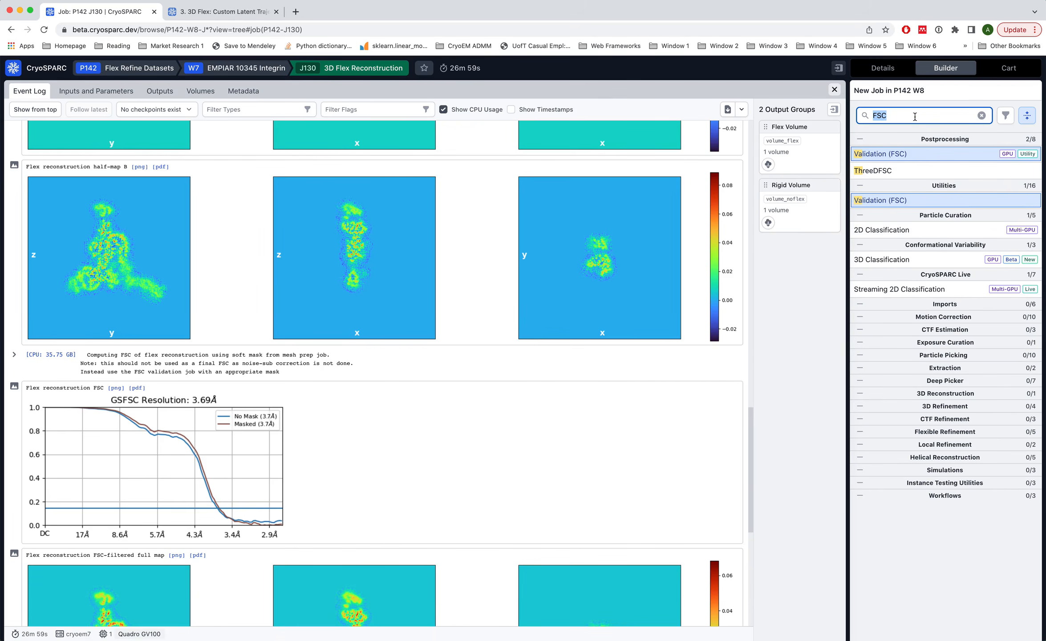
text(Local)
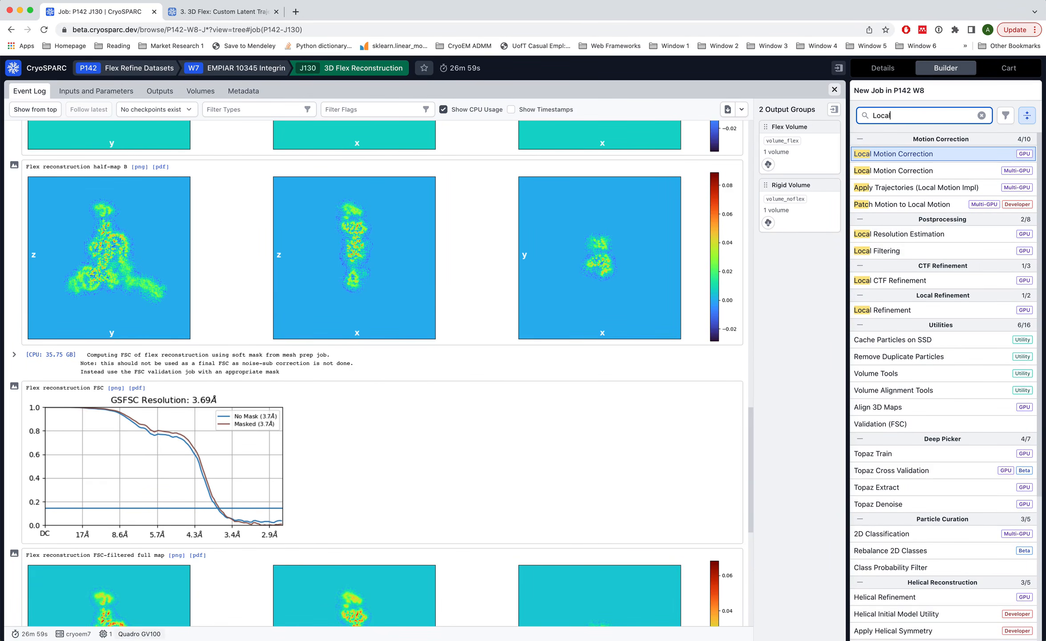
key(BackSpace)
key(BackSpace)
key(BackSpace)
key(BackSpace)
key(BackSpace)
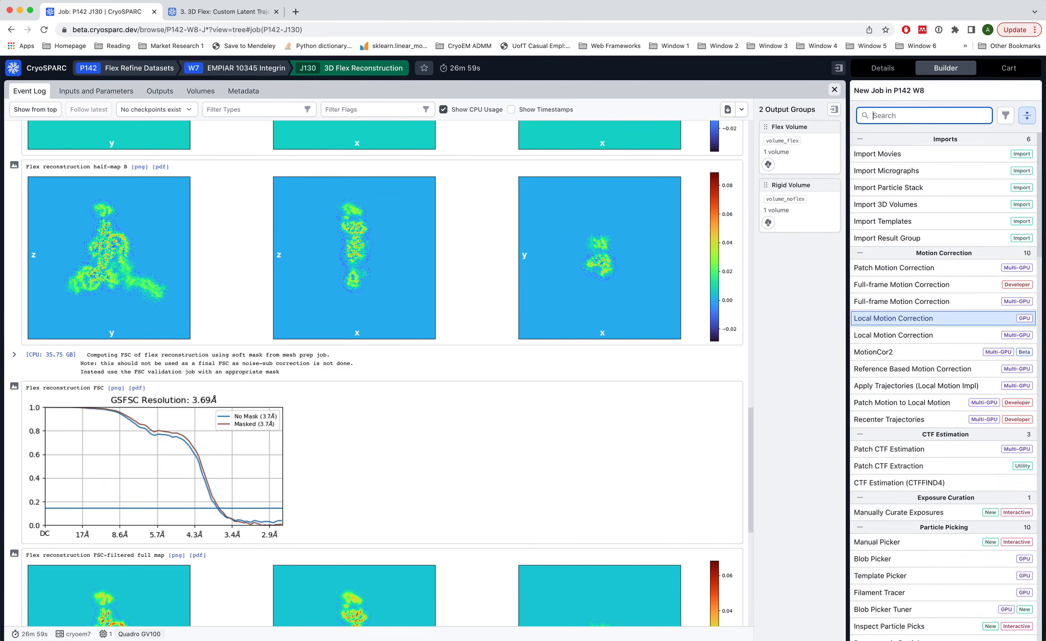
text(Deep)
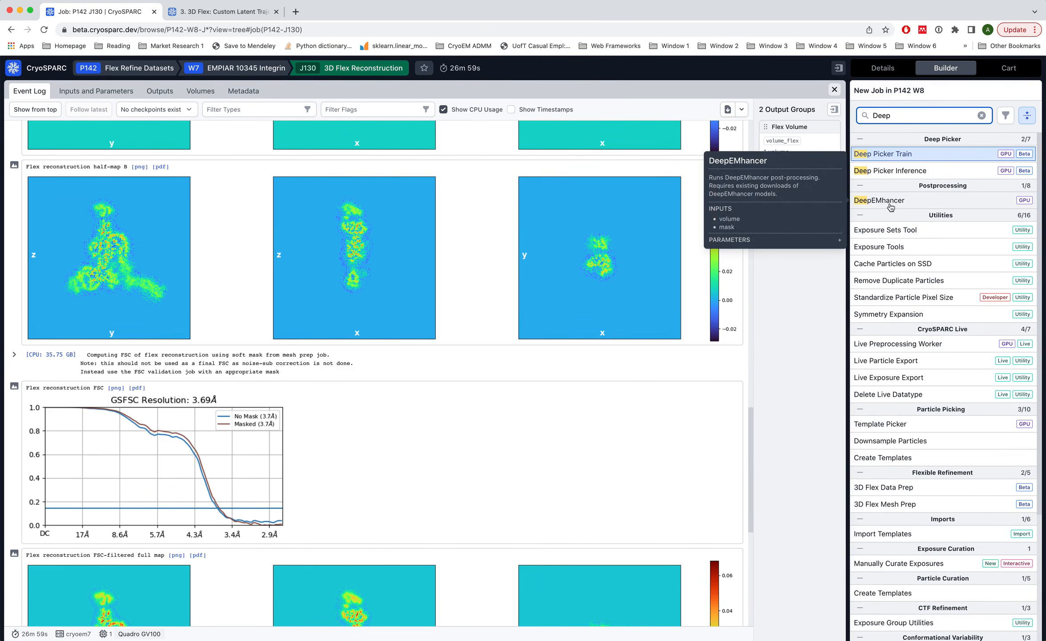
click(982, 116)
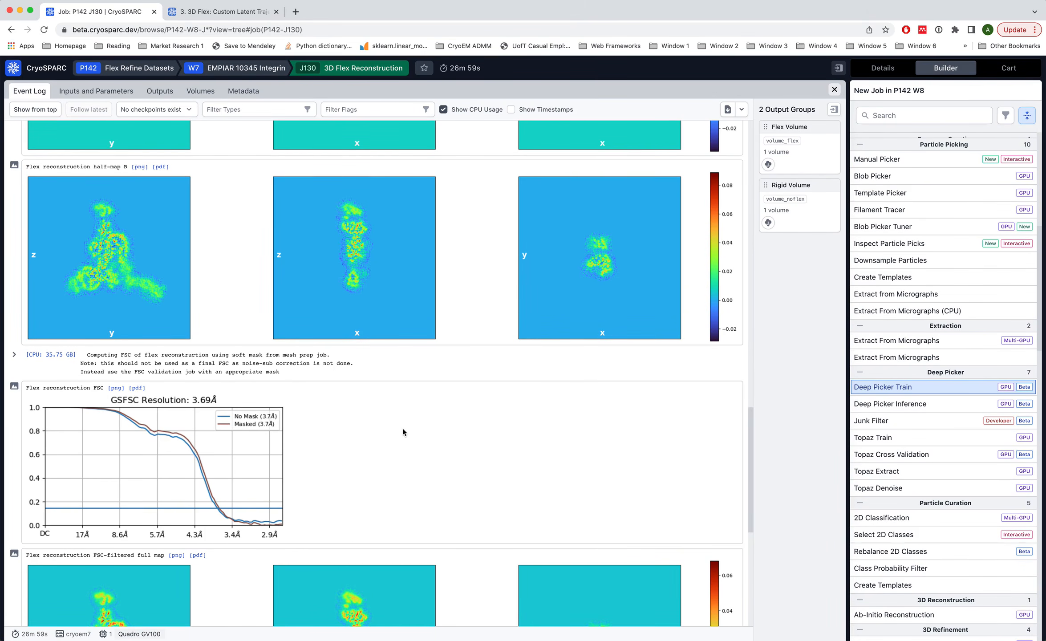
Compare J130's flex reconstruction FSC and filtered map with the rigid reconstruction's half-maps, FSC plot and filtered map.
scroll(403, 432, down, 3)
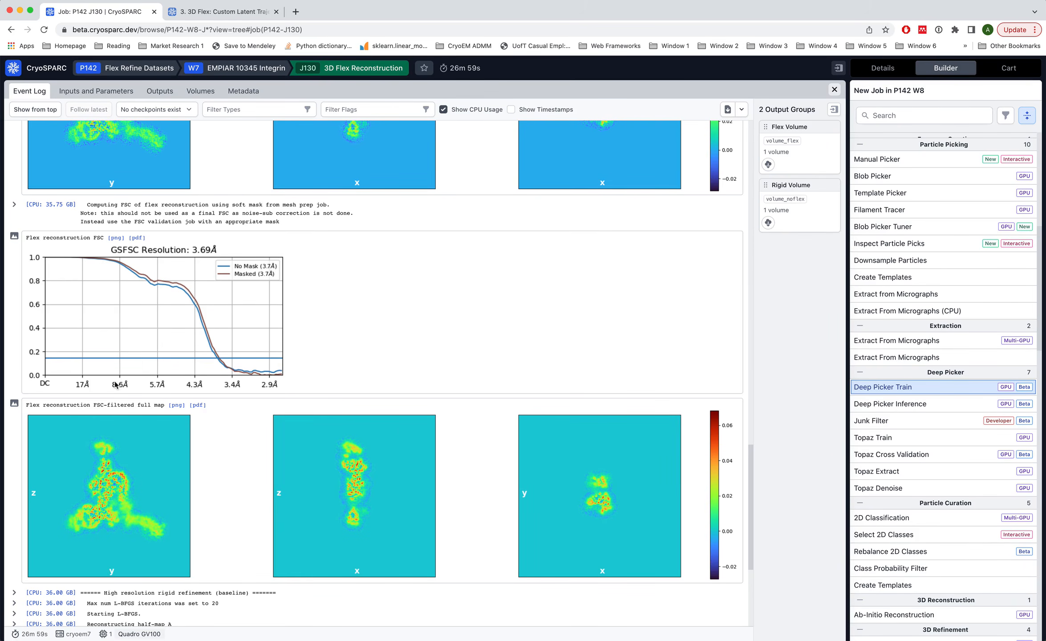
scroll(171, 192, up, 2)
scroll(170, 228, down, 3)
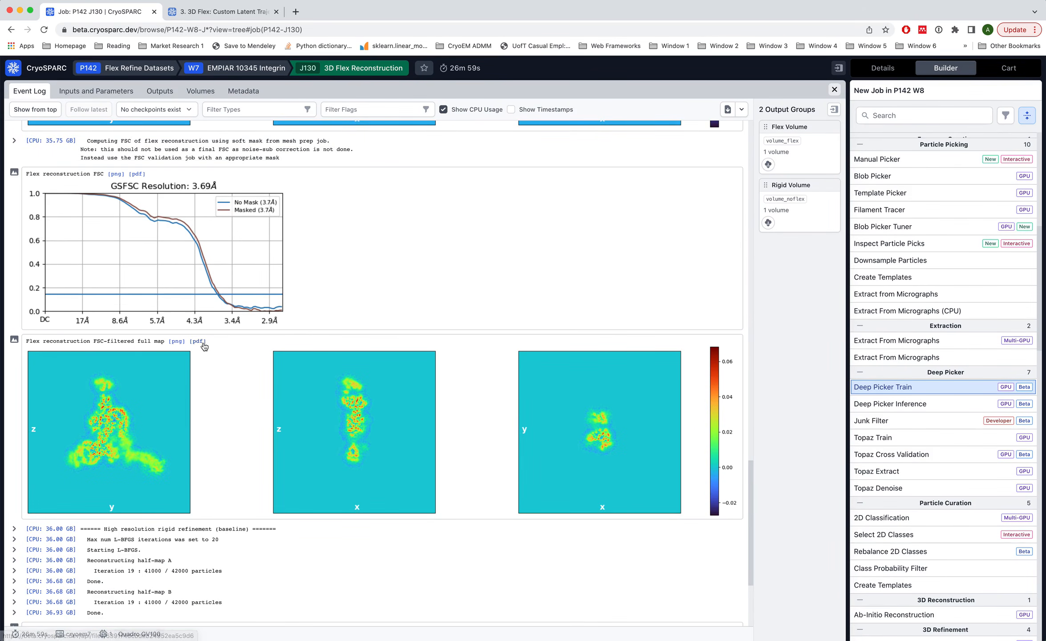
scroll(102, 406, down, 5)
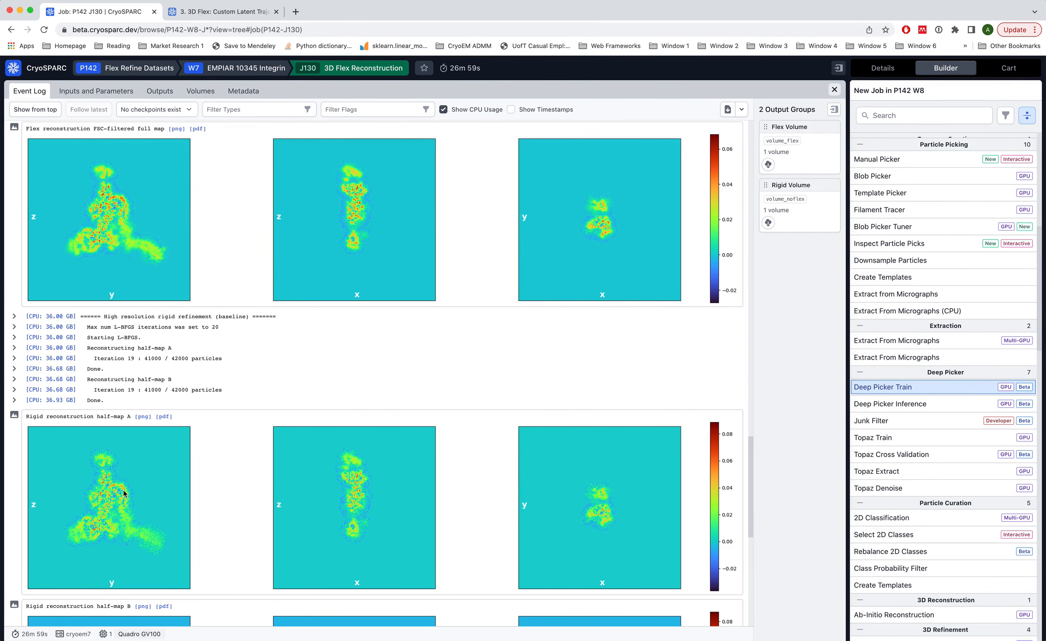
scroll(136, 495, down, 14)
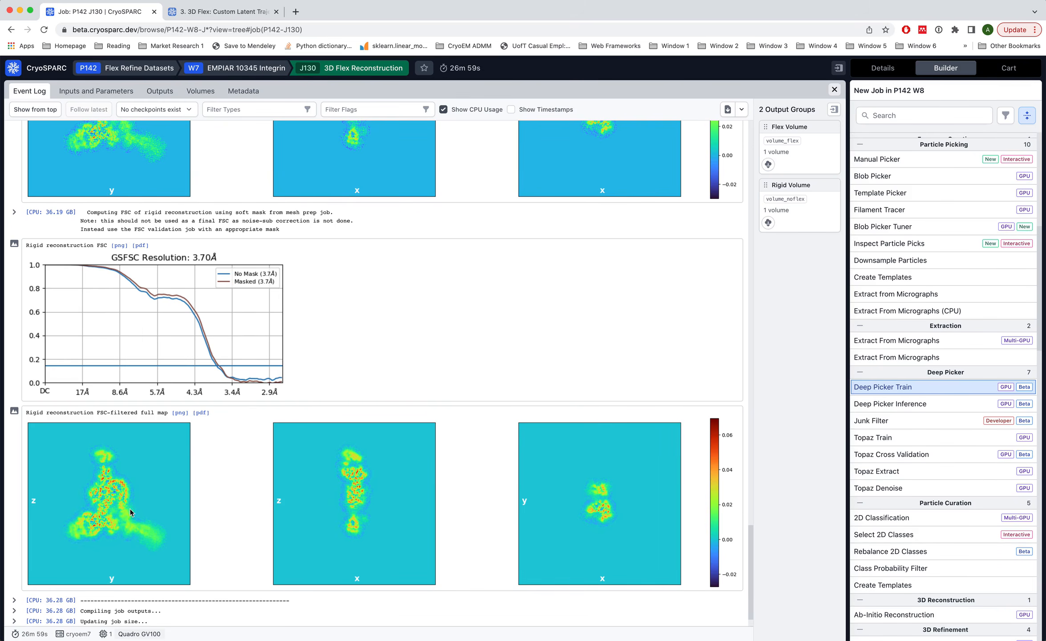
scroll(163, 401, up, 1)
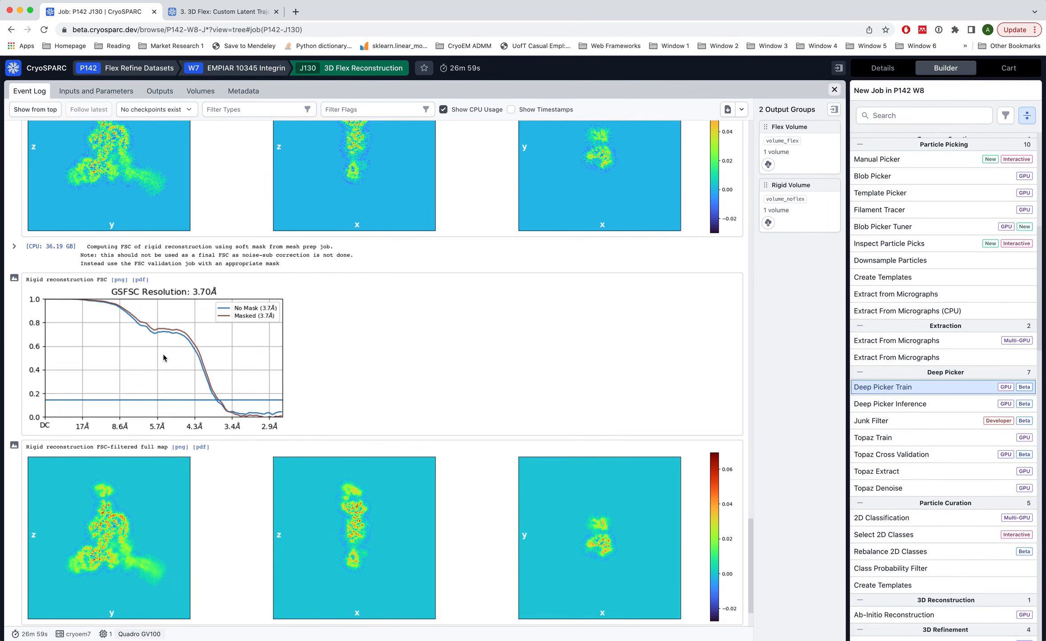
Open the rigid and flex reconstruction FSC plots of J130 as images in separate browser tabs.
right_click(163, 355)
click(192, 360)
scroll(193, 305, up, 2)
scroll(192, 302, up, 6)
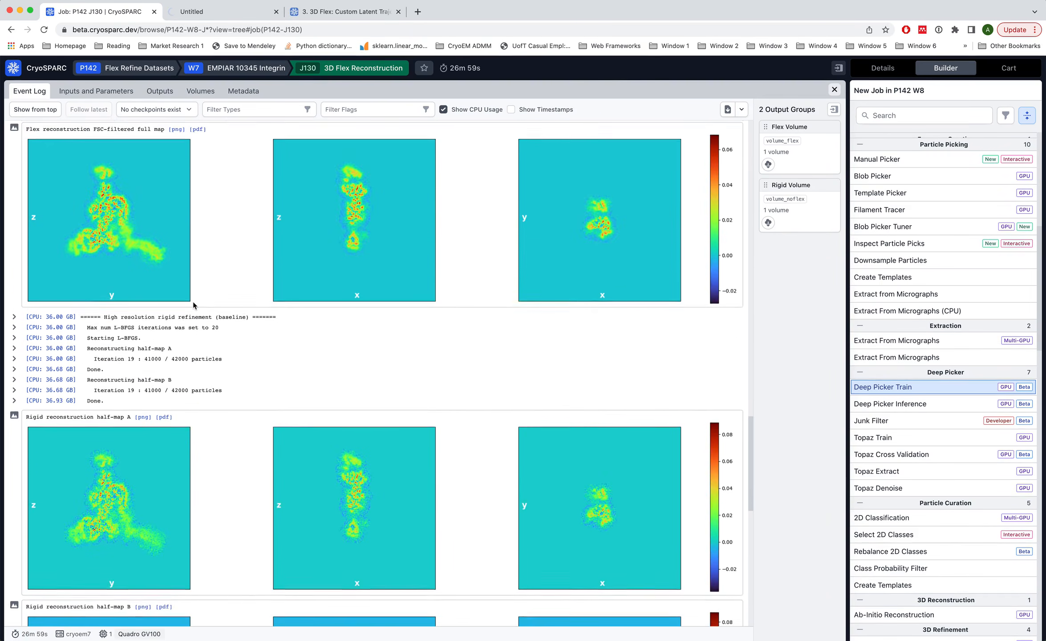
right_click(182, 326)
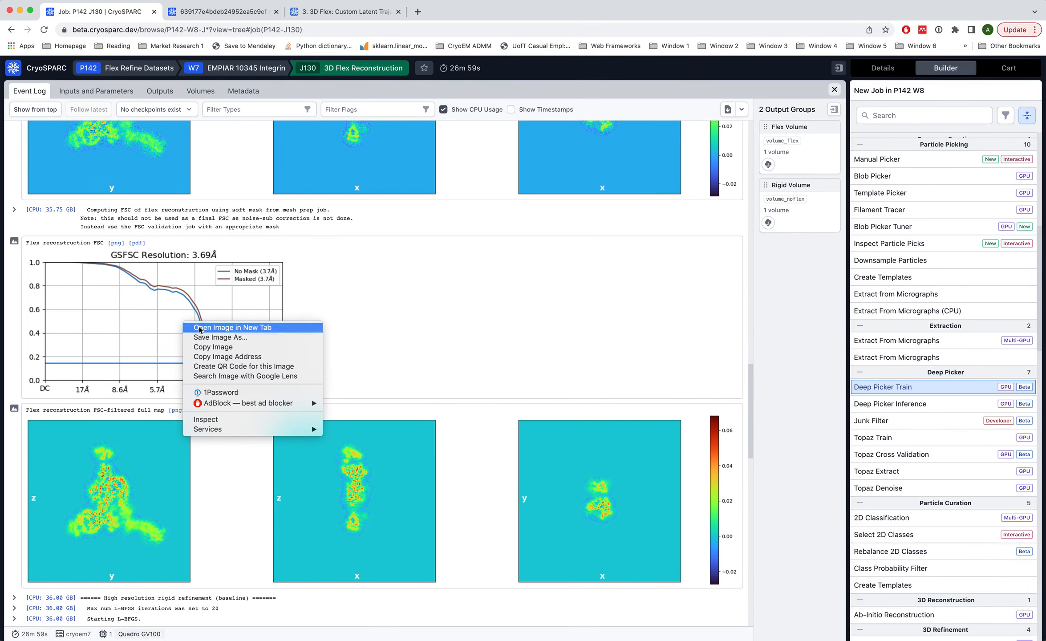
click(200, 327)
Compare the rigid and flex FSC plot images by alternating between them, and close both images.
click(246, 13)
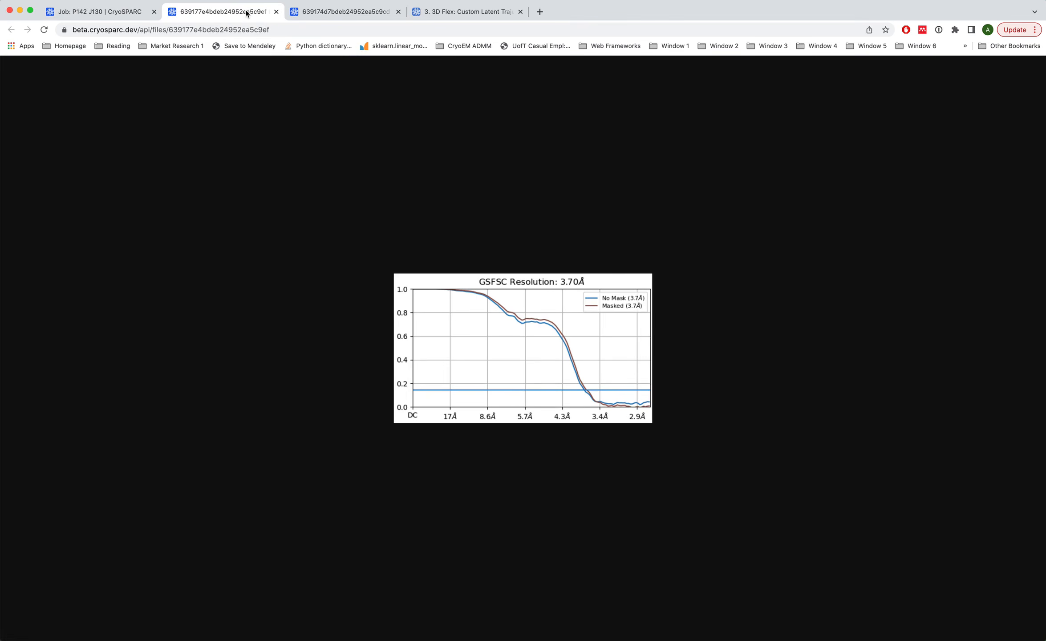
click(311, 11)
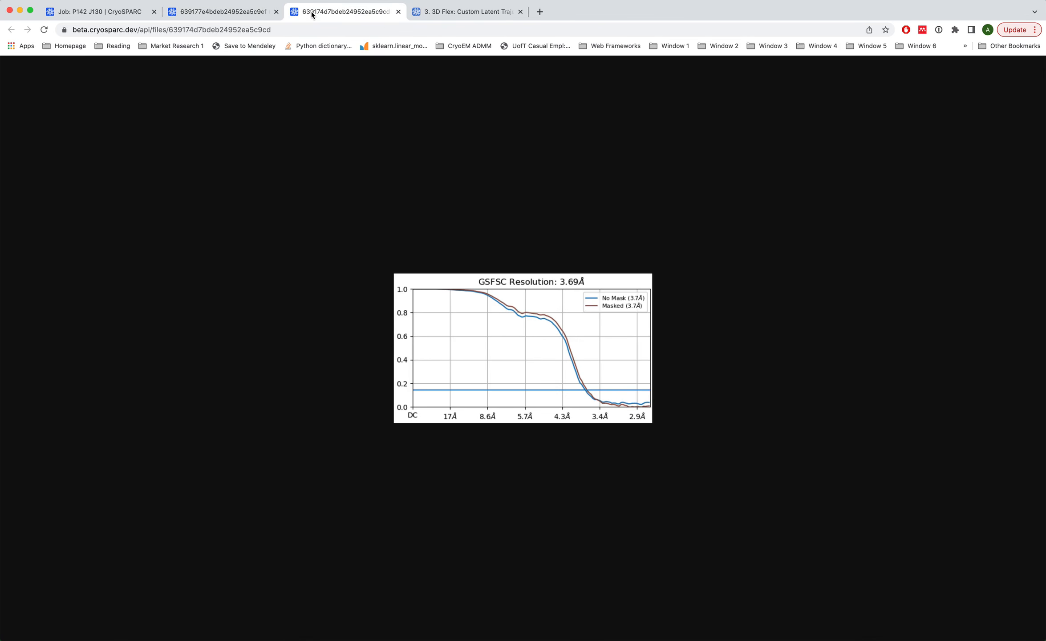
click(249, 12)
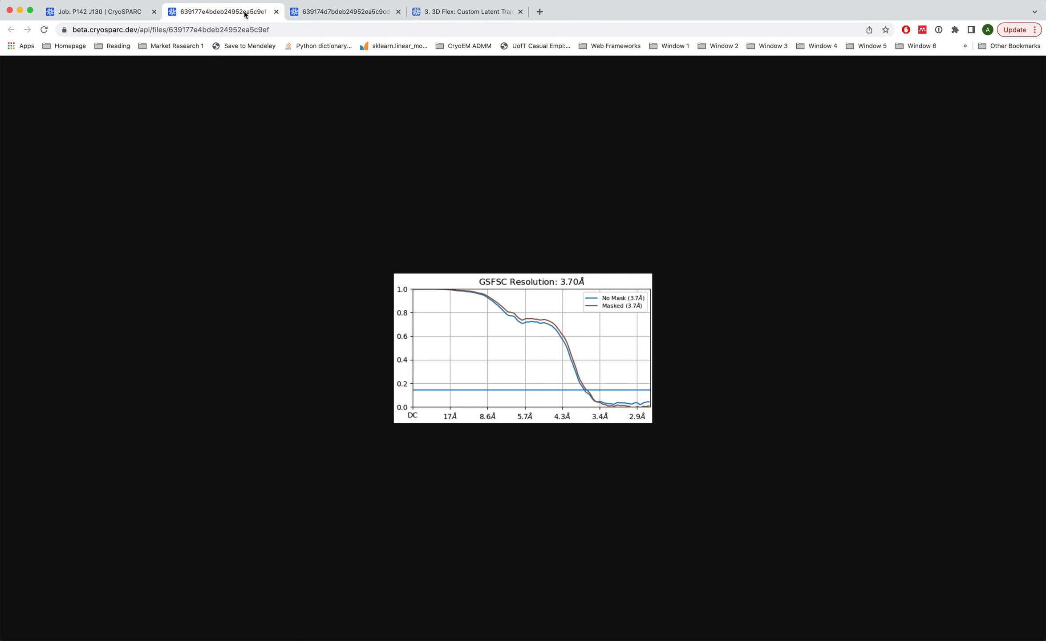
click(328, 13)
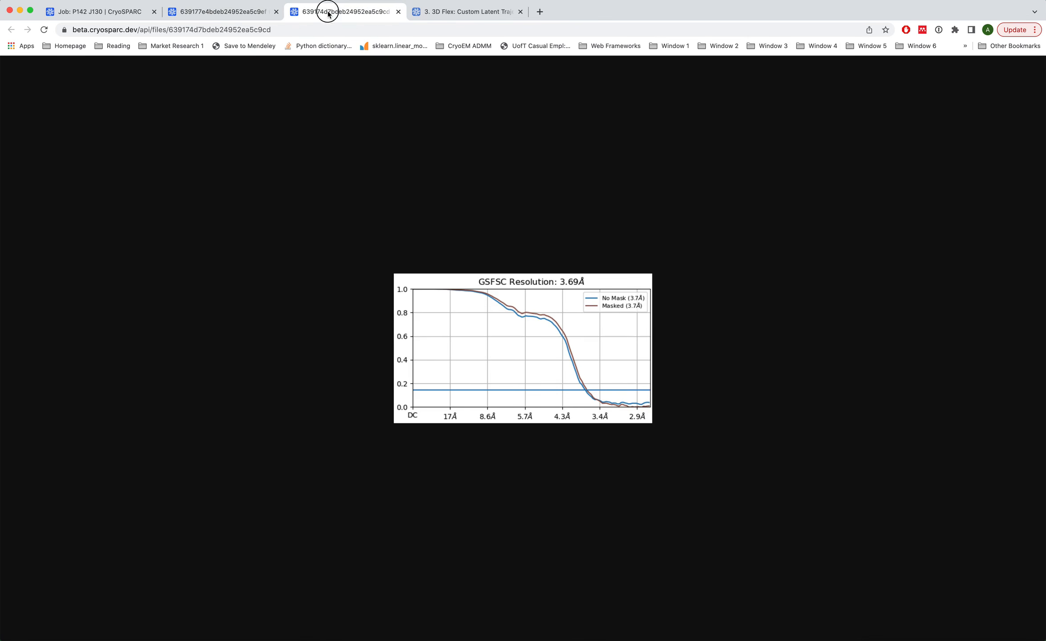
click(246, 13)
click(276, 11)
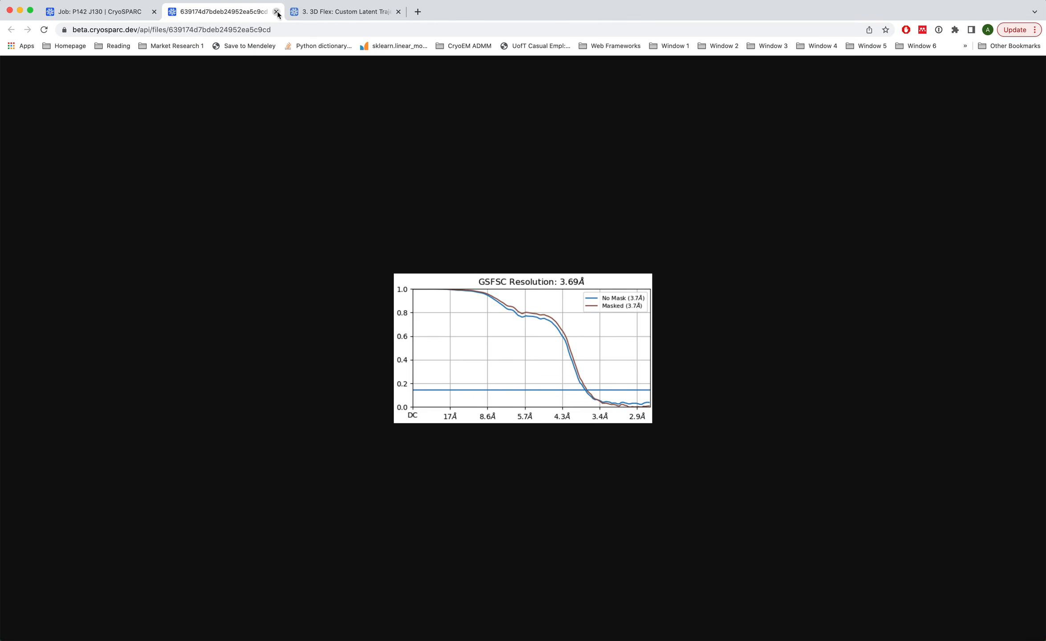
click(276, 12)
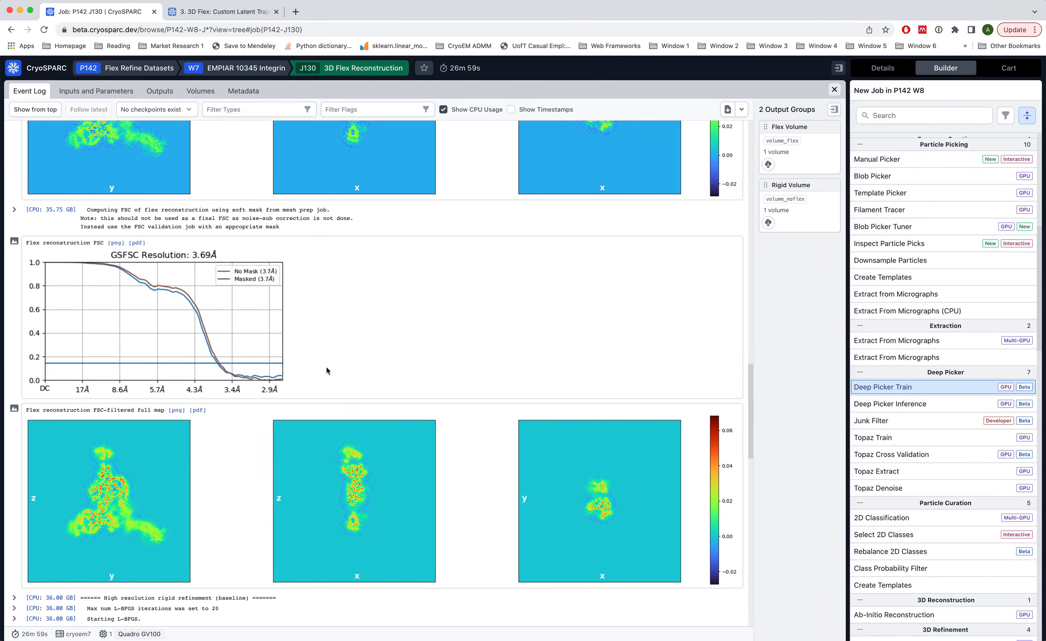
Open J130's flex and rigid FSC-filtered full map slices as images in separate browser tabs.
scroll(132, 560, down, 3)
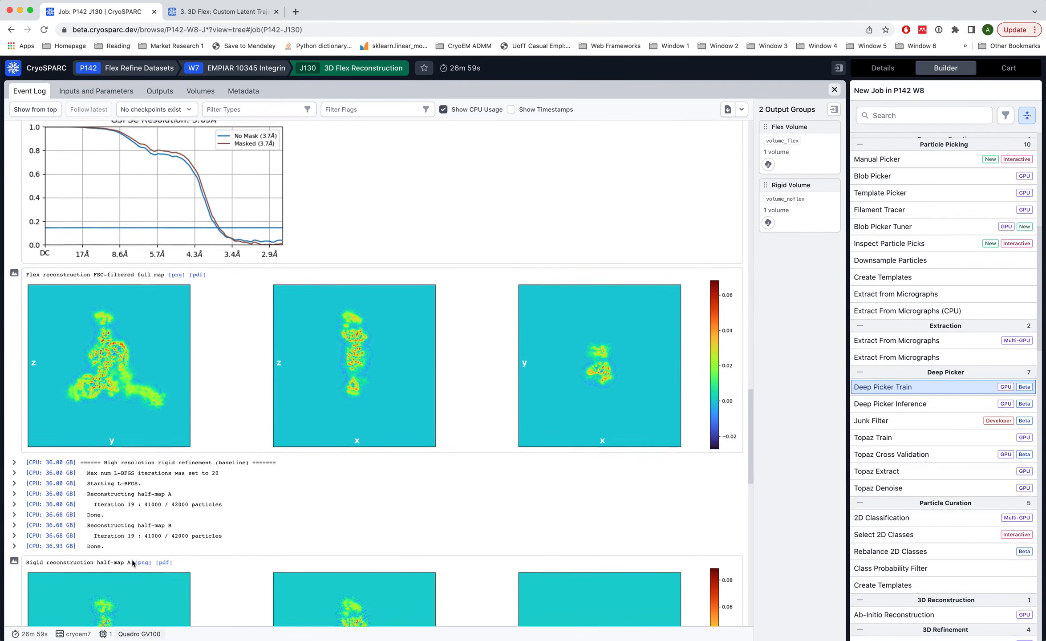
right_click(128, 396)
click(141, 403)
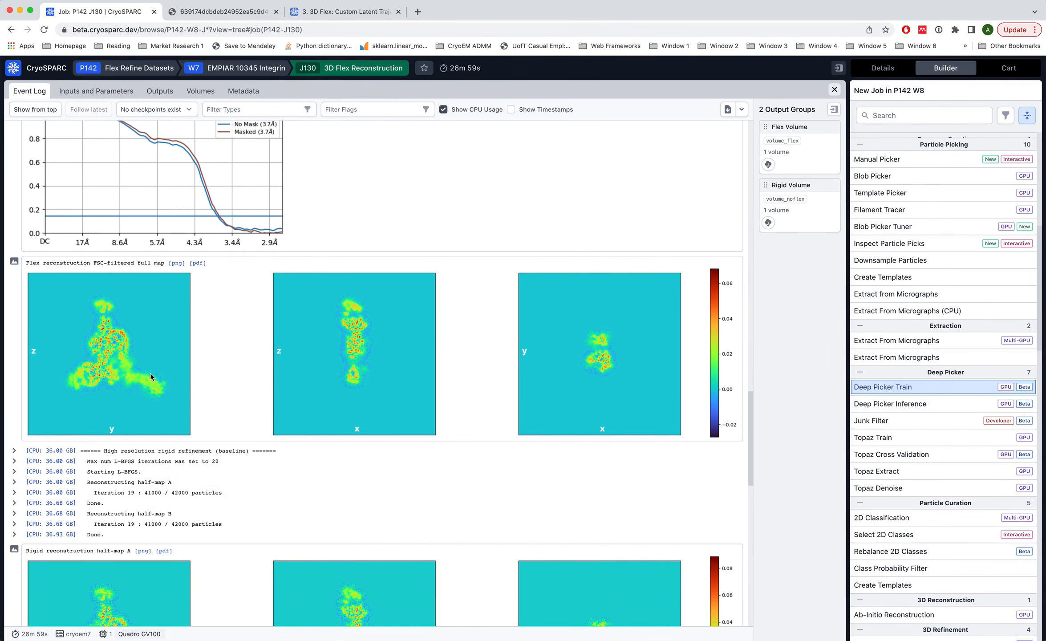
scroll(151, 373, down, 9)
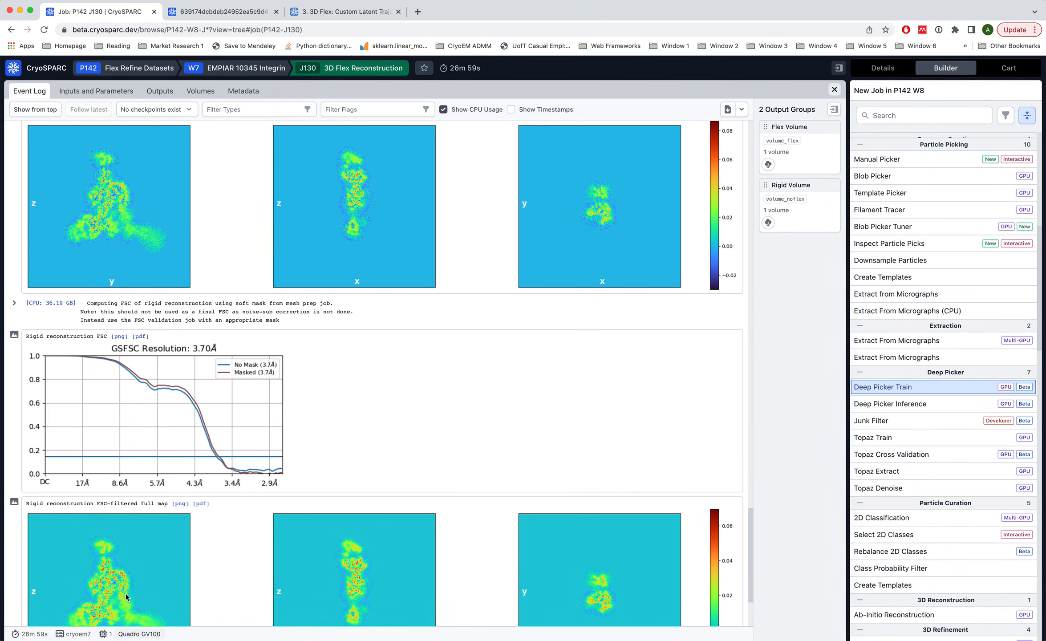
right_click(128, 533)
click(176, 539)
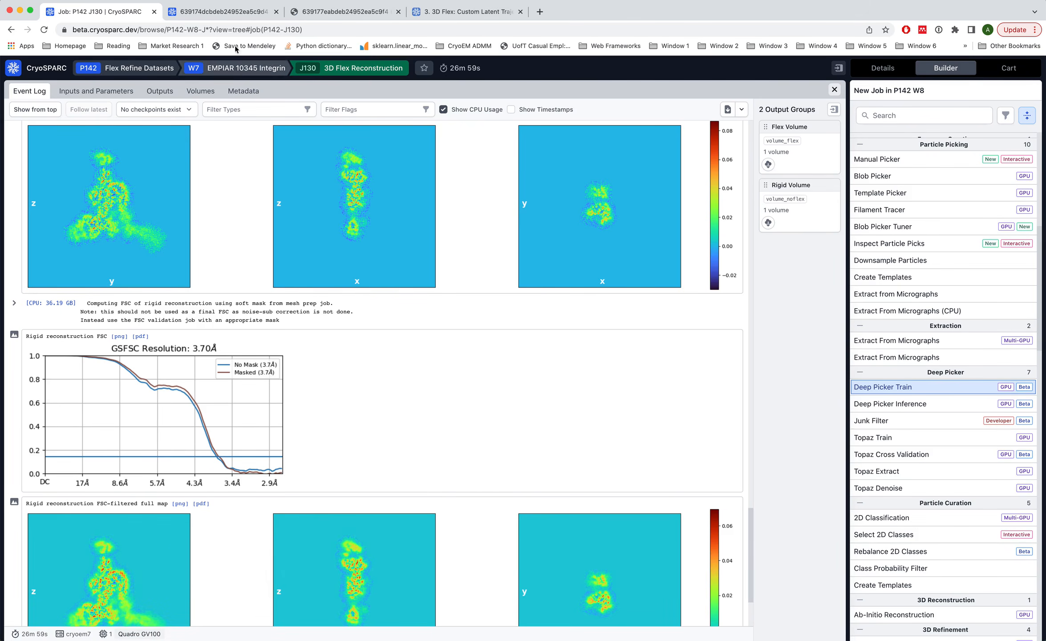
Compare the flex and rigid filtered map slices by alternating between them, and close both images.
click(221, 12)
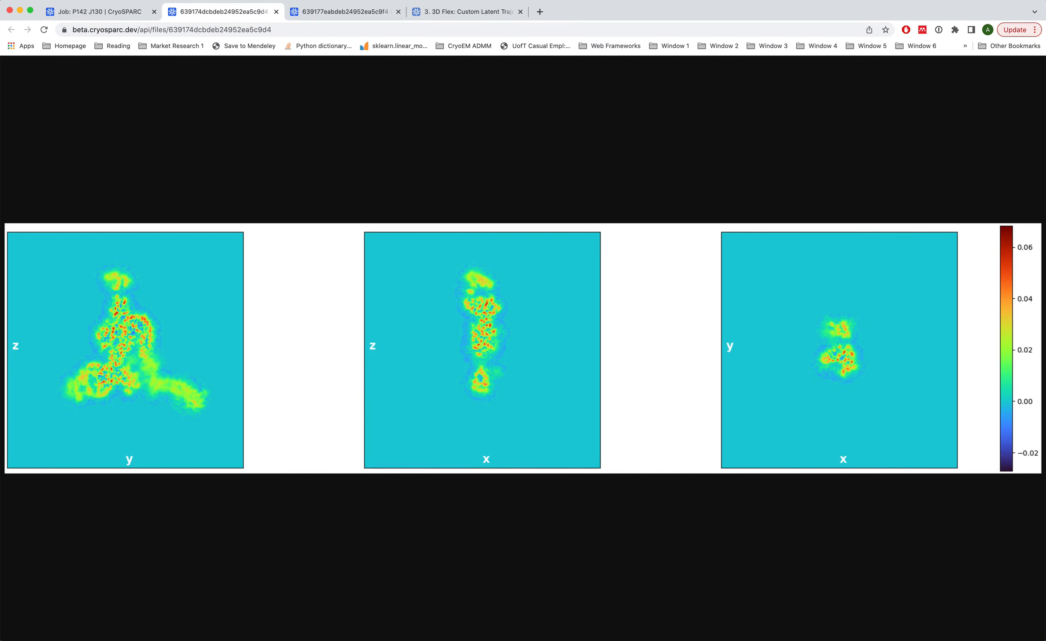
click(345, 13)
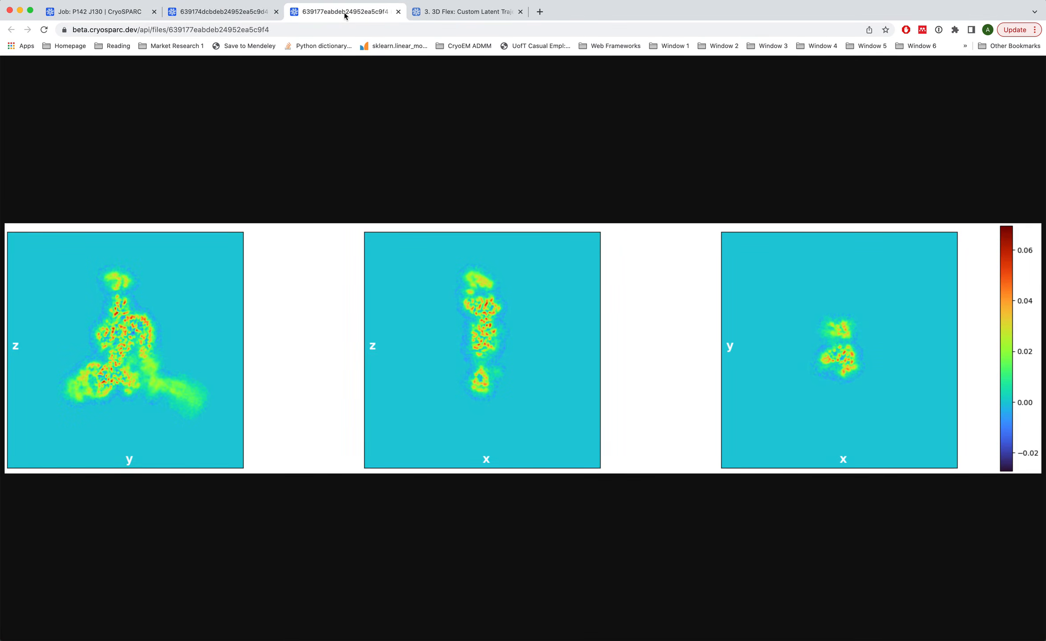
click(238, 12)
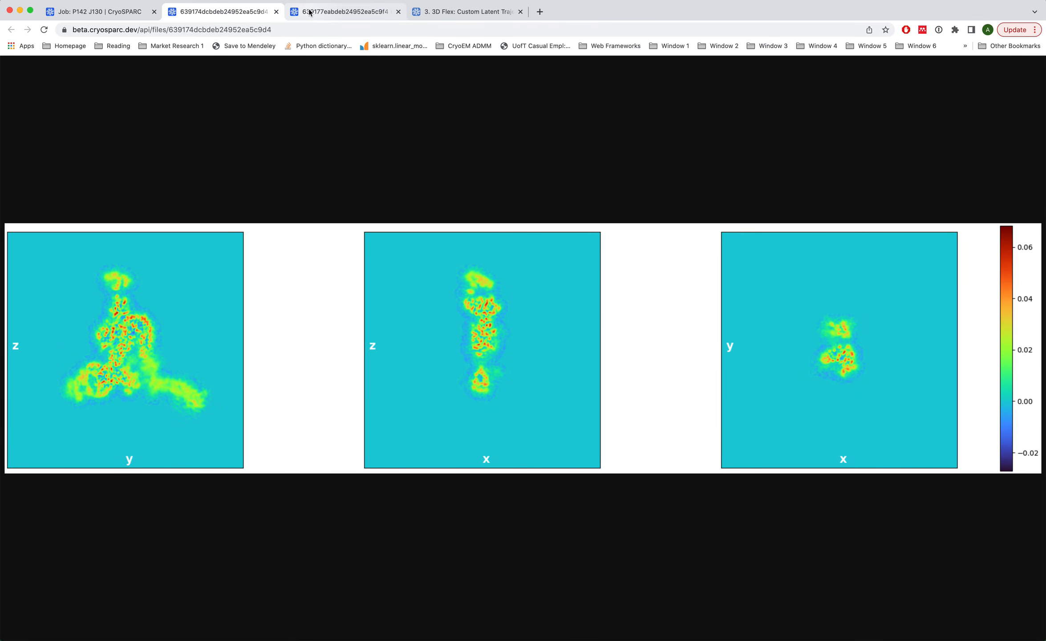
click(307, 12)
click(224, 15)
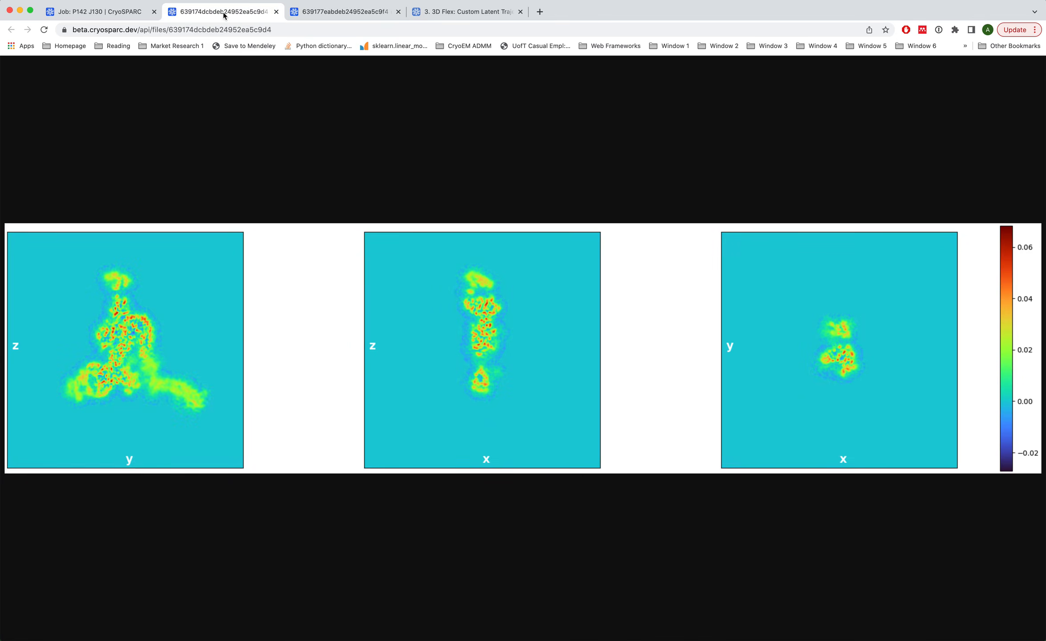
click(320, 13)
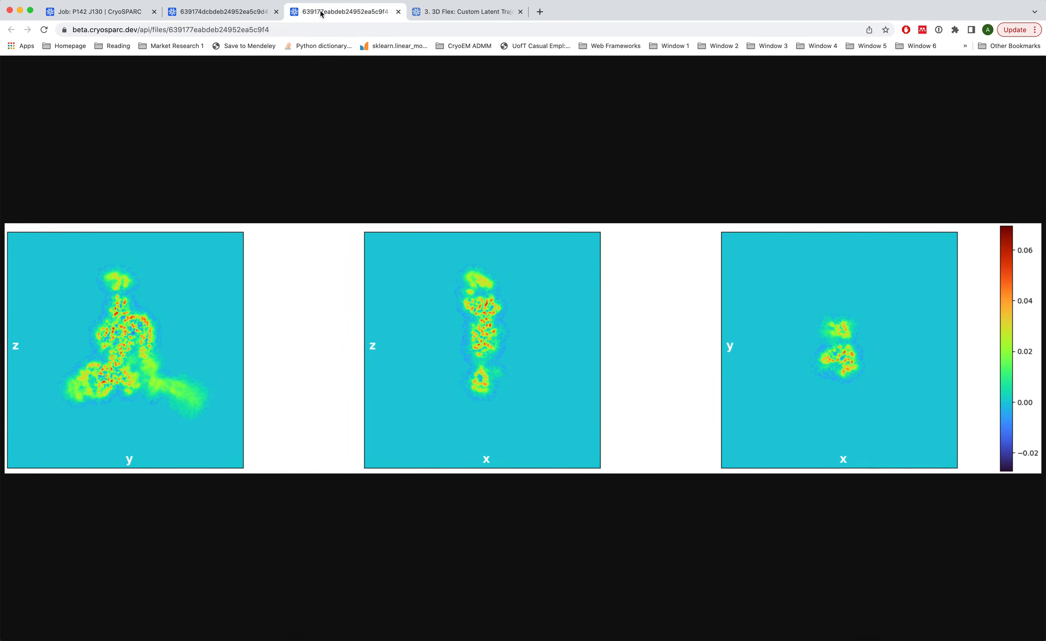
click(235, 17)
click(276, 13)
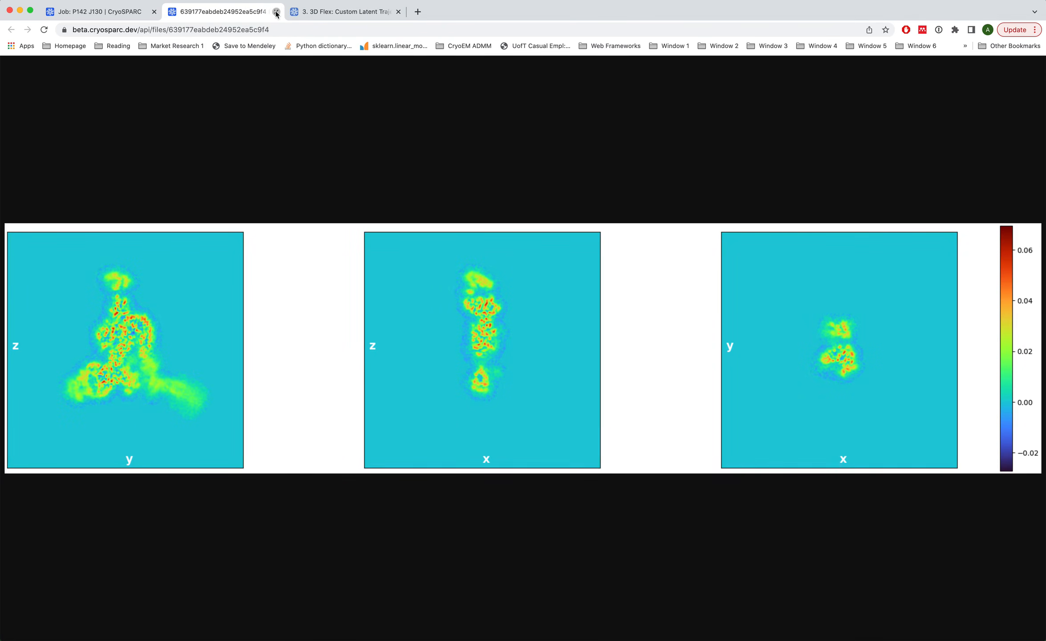
click(276, 13)
Check which maps can be downloaded from J130's Flex Volume and Rigid Volume outputs.
scroll(353, 353, down, 5)
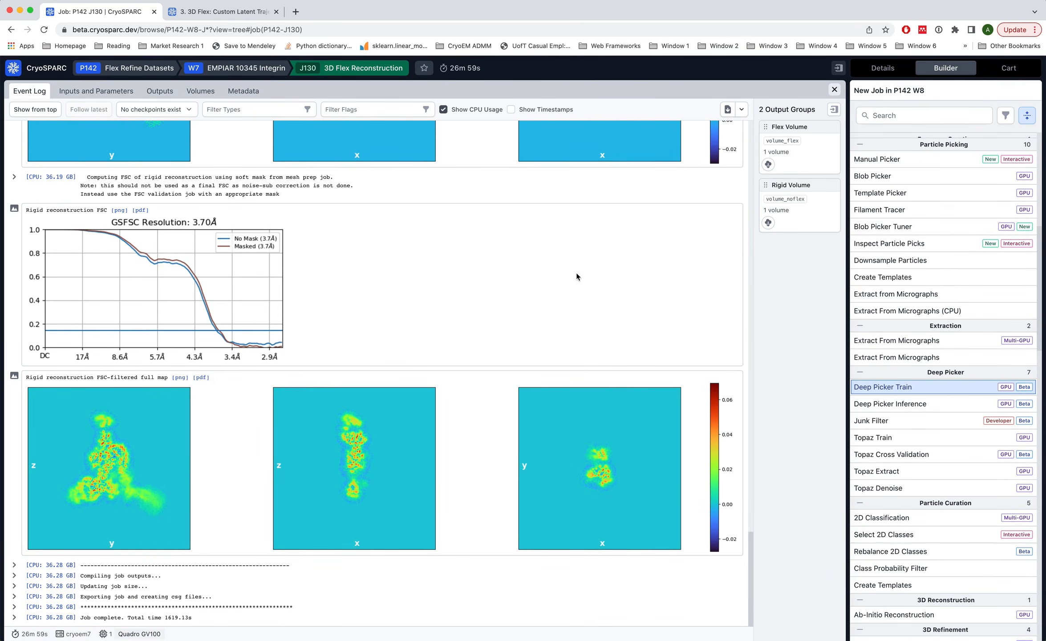
click(769, 166)
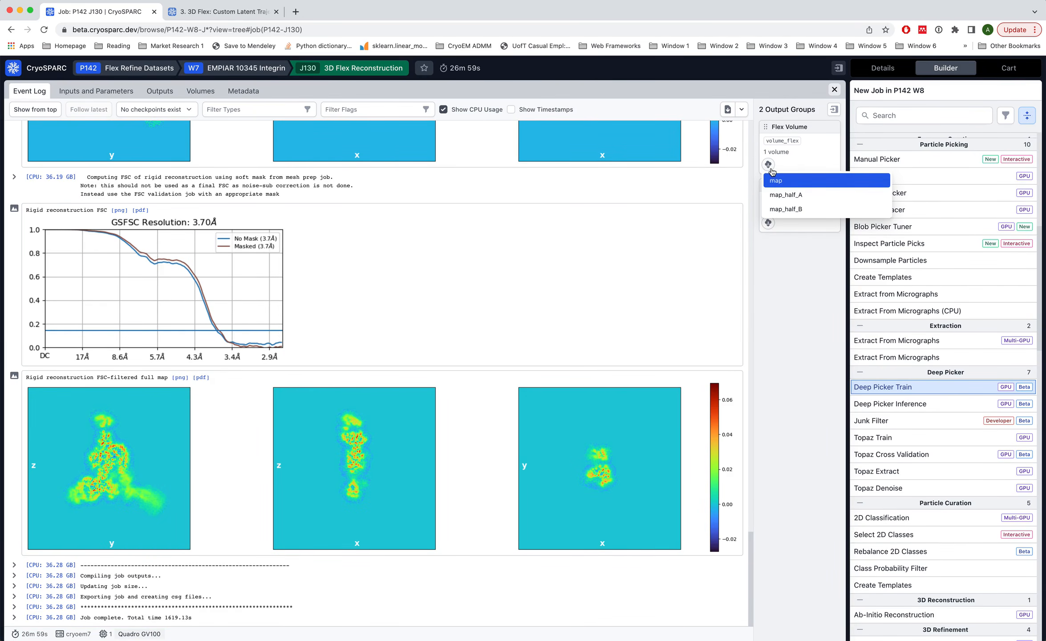
click(787, 209)
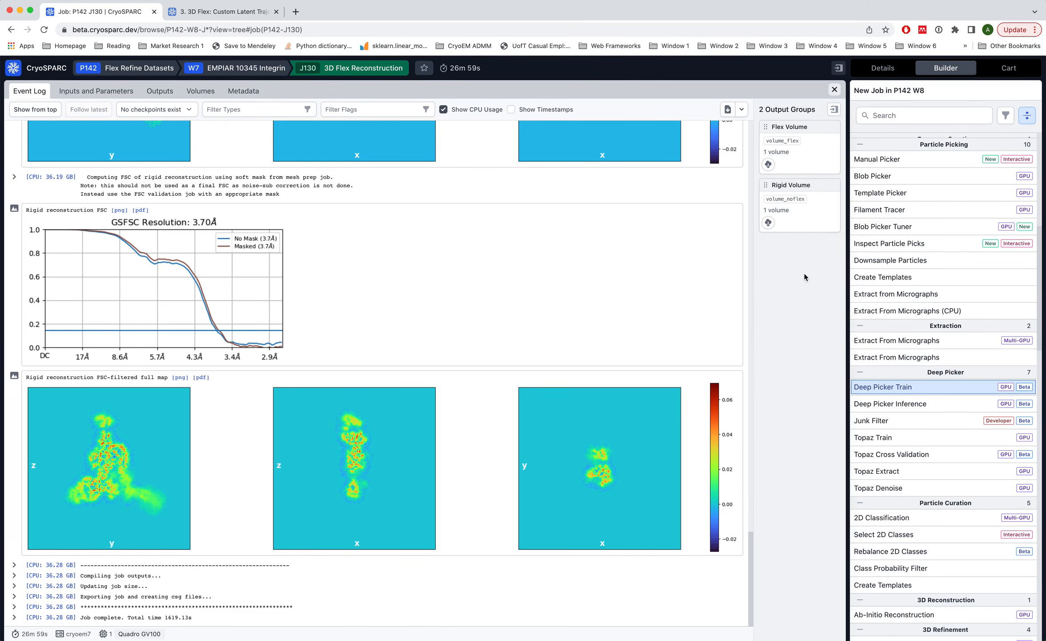
click(770, 224)
click(704, 255)
Search the job types for "gen" and create a 3D Flex Generator job.
scroll(661, 262, up, 20)
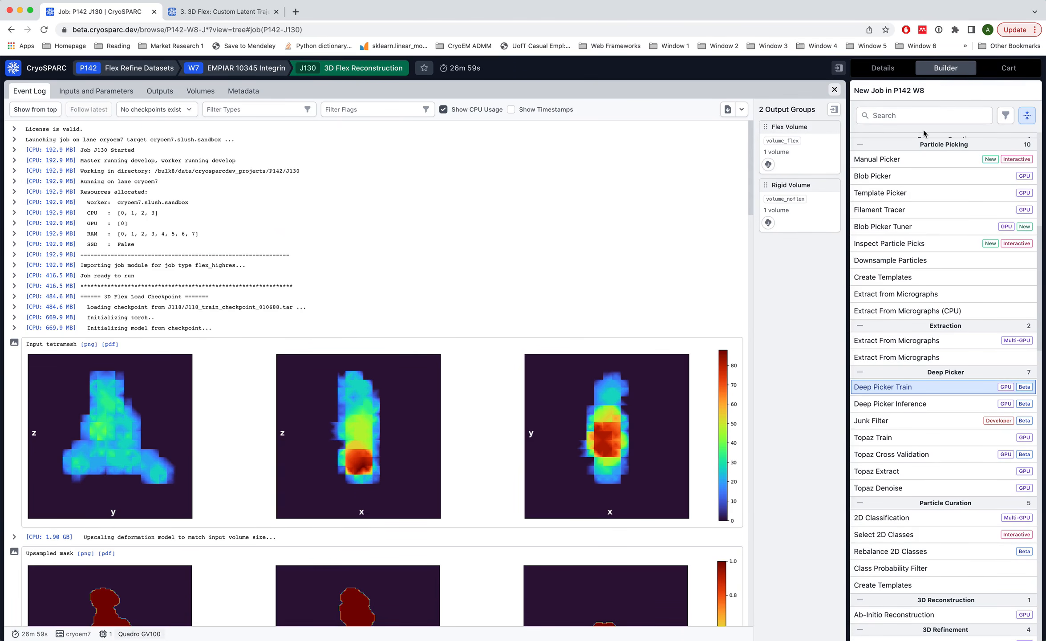
scroll(924, 136, up, 6)
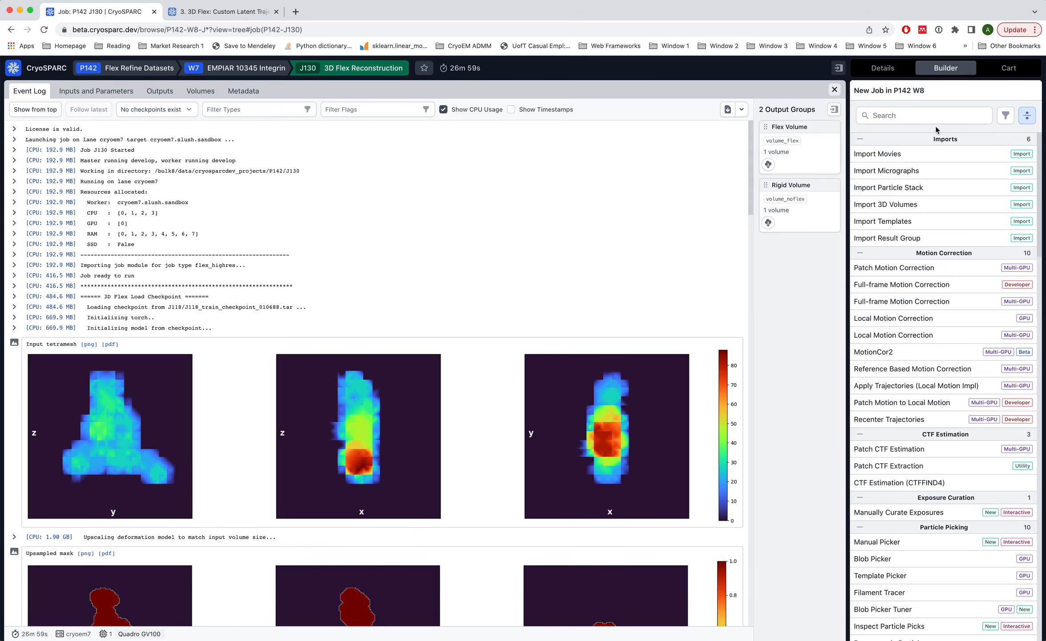
click(911, 120)
text(gen)
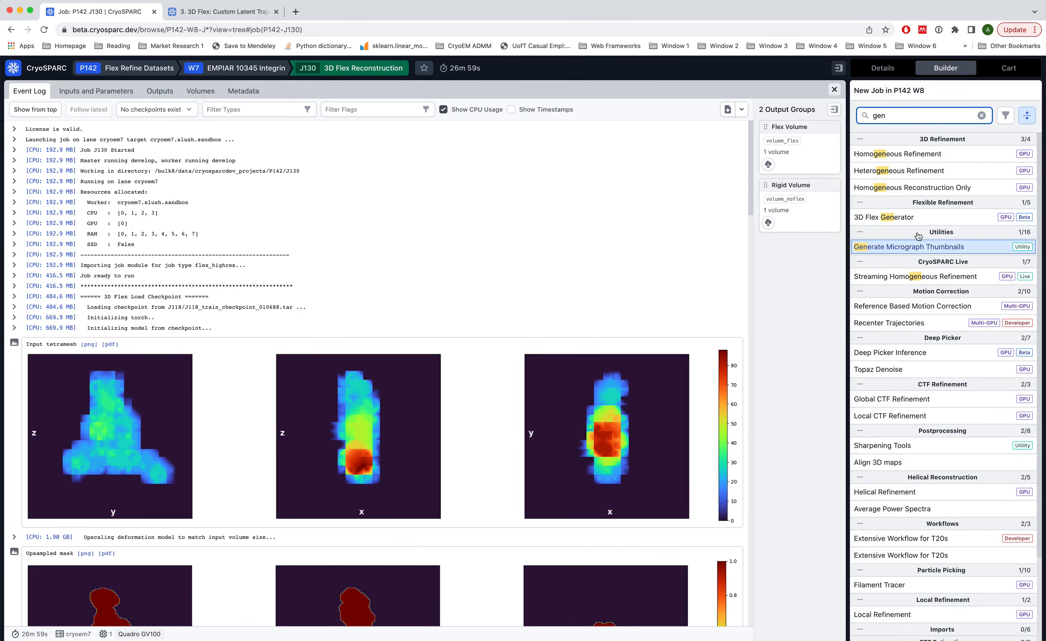
click(902, 222)
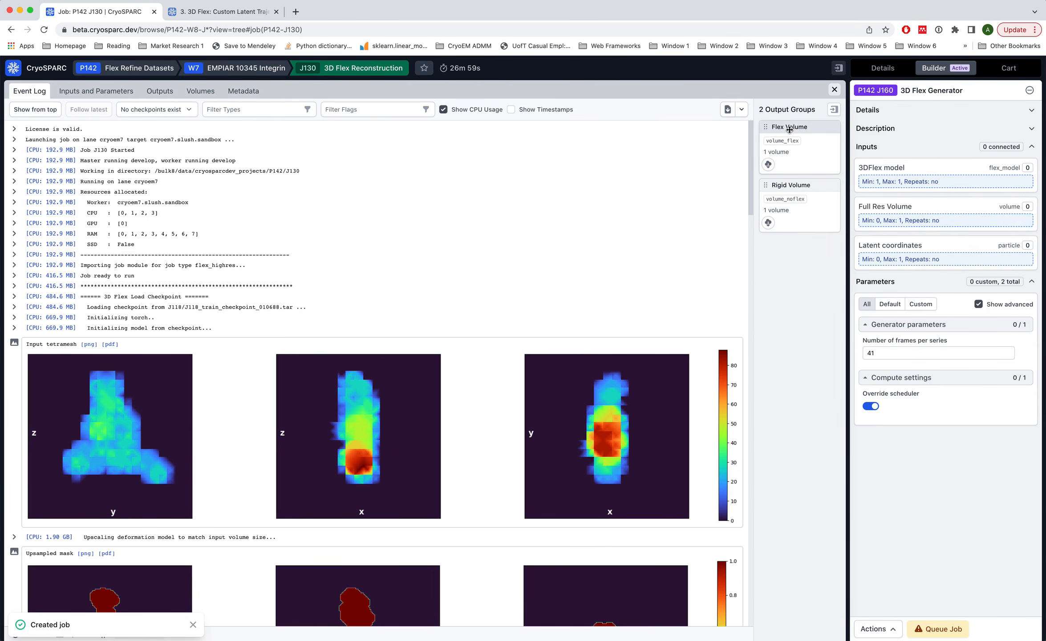
Connect J130's flex volume to the generator's Full Res Volume input and J118's flex model to its 3DFlex model input.
drag(790, 129, 874, 211)
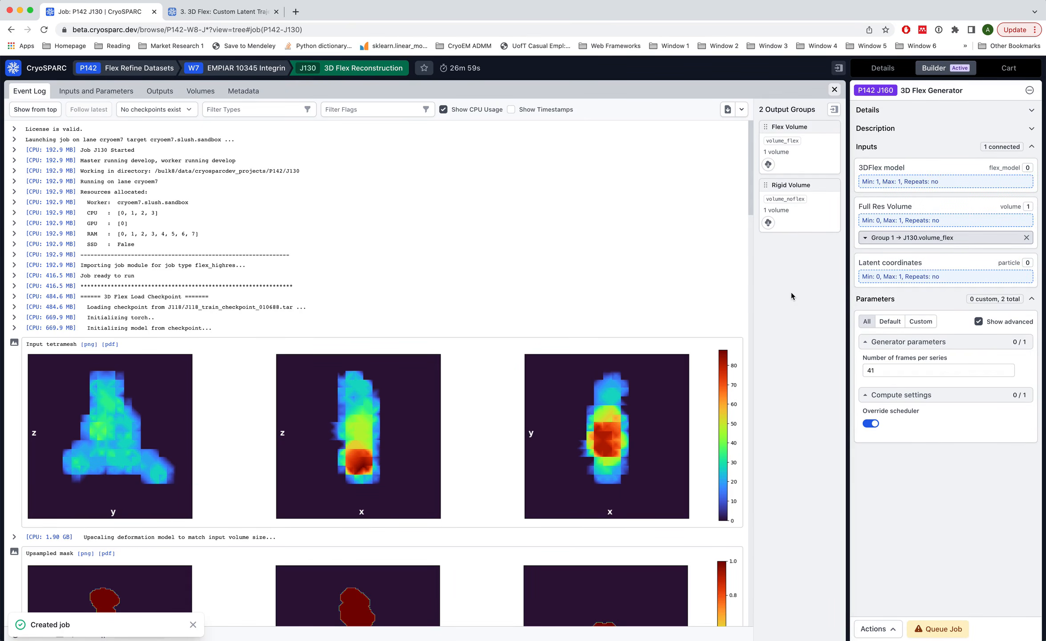
key(Escape)
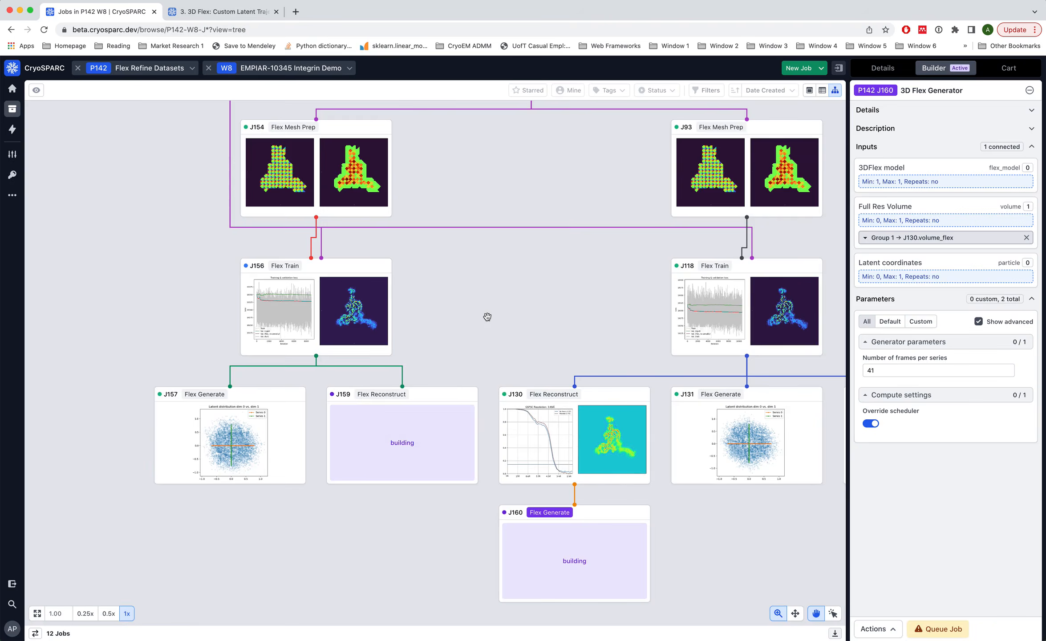
click(711, 299)
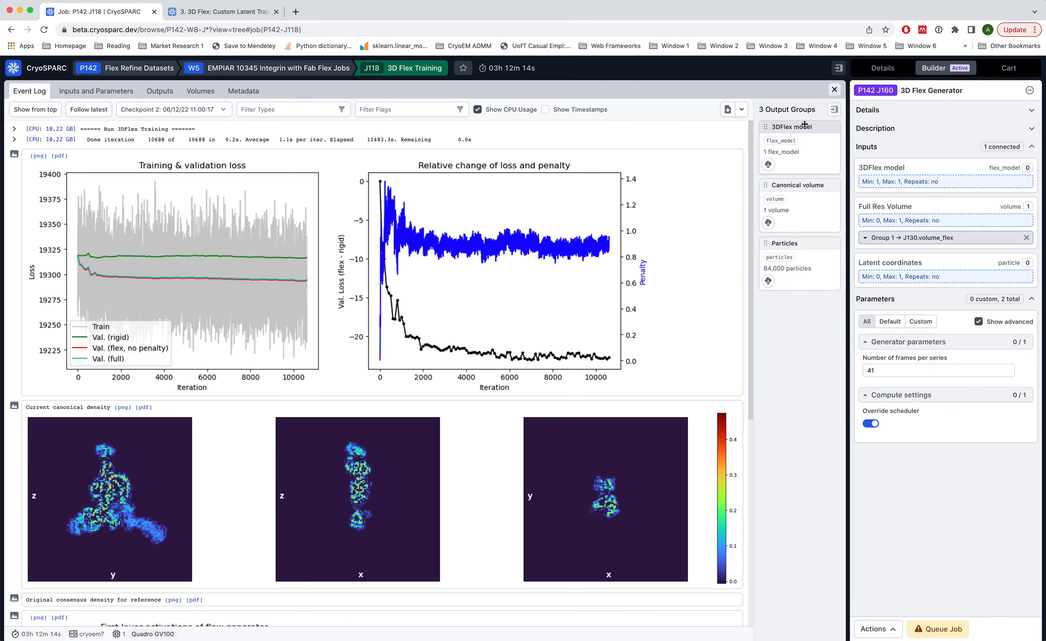
drag(801, 129, 904, 174)
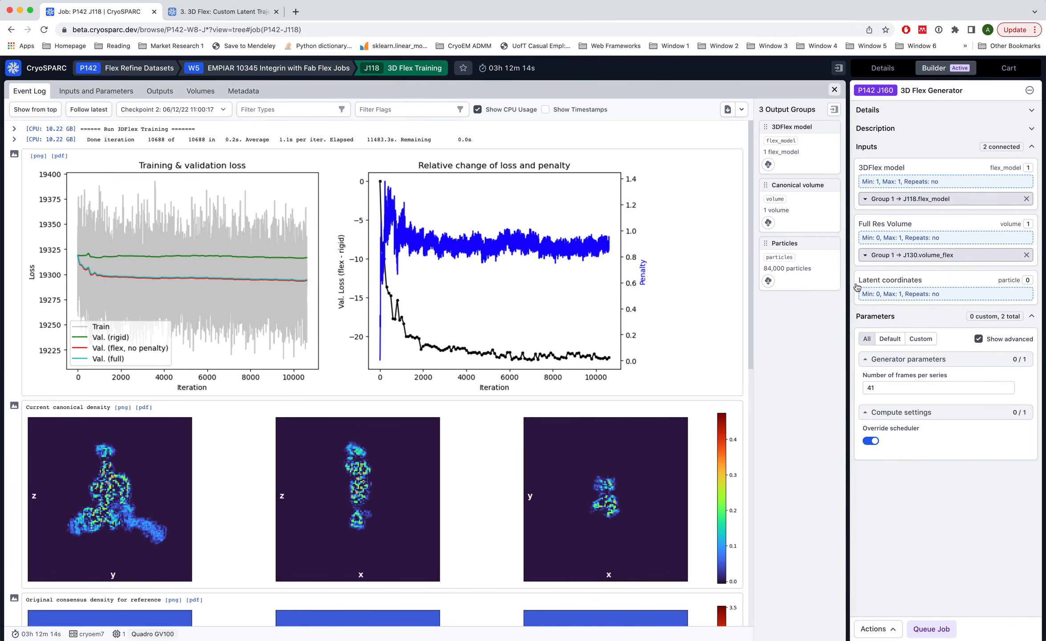
key(Escape)
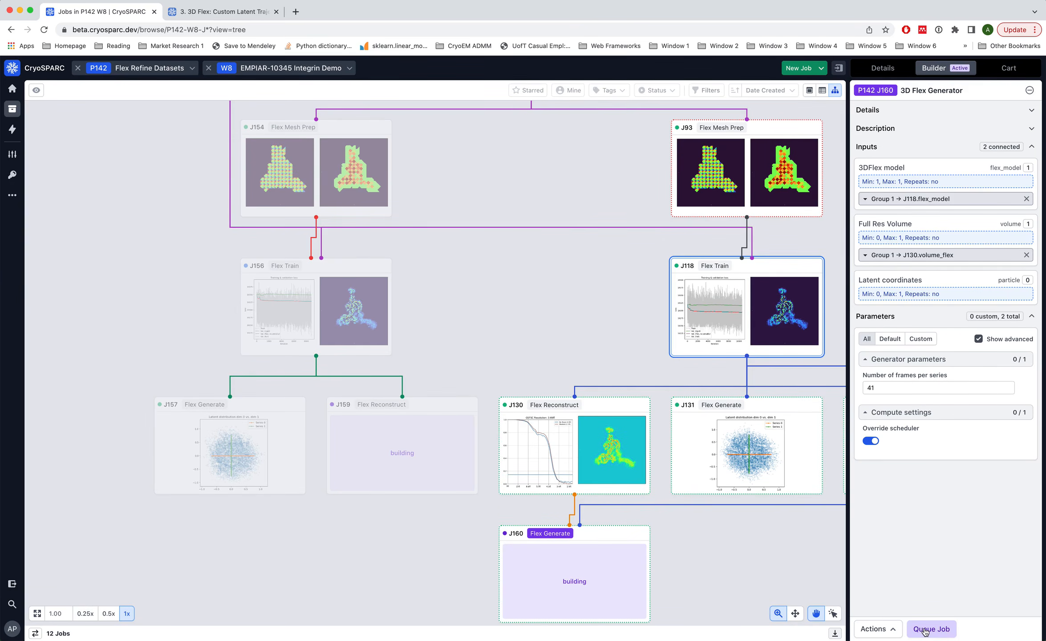
Queue the 3D Flex Generator job J160 to the cryoem7 lane.
drag(661, 529, 540, 507)
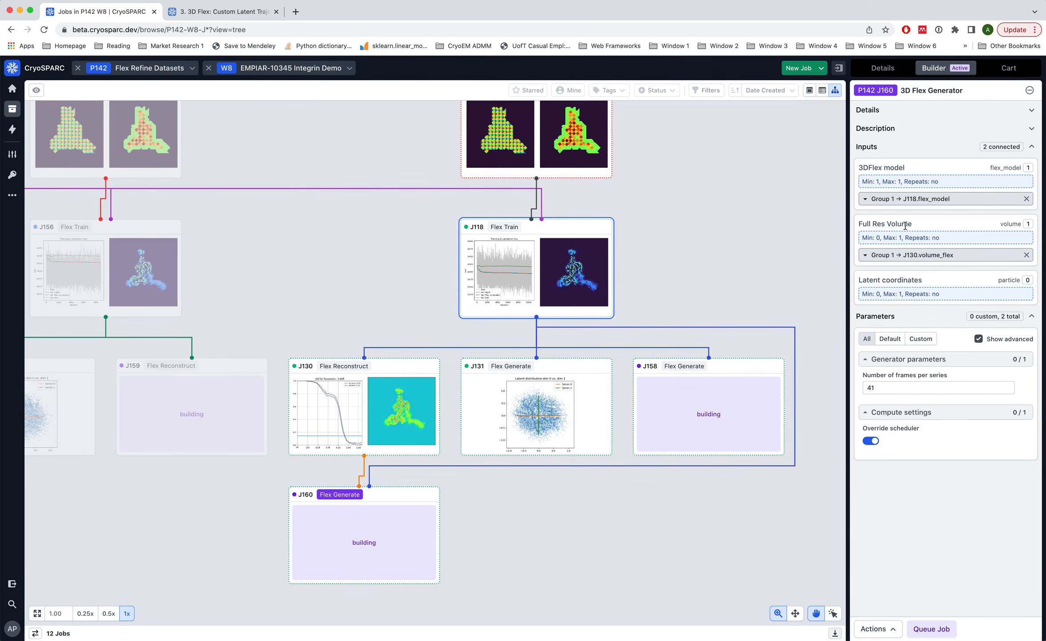
click(933, 628)
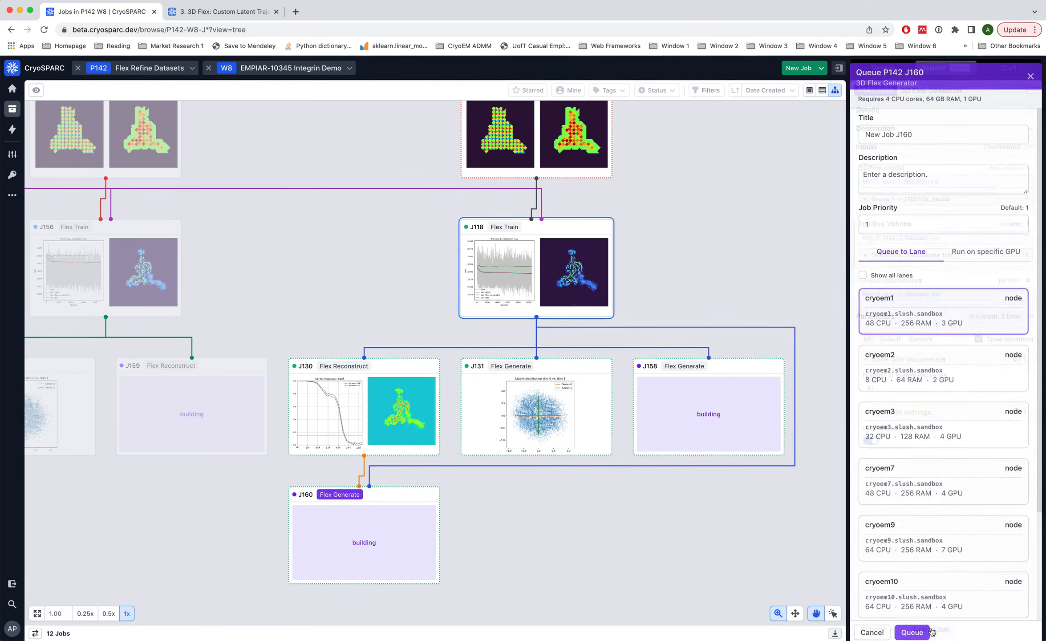
click(925, 499)
click(913, 629)
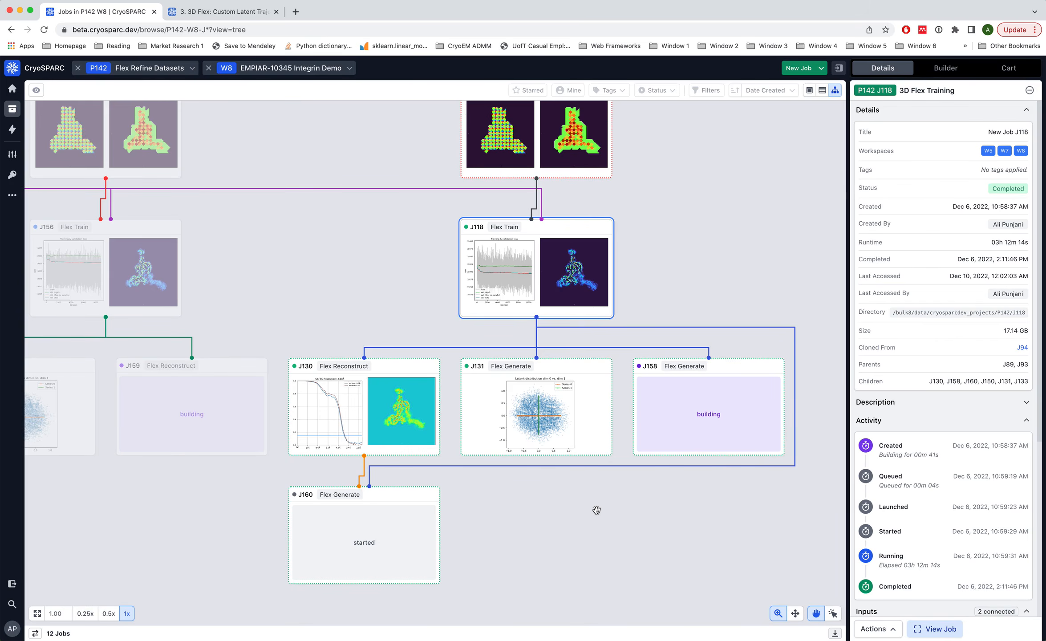
Open the J160 job, and switch to UCSF Chimera to view the J163 volume series.
double_click(392, 539)
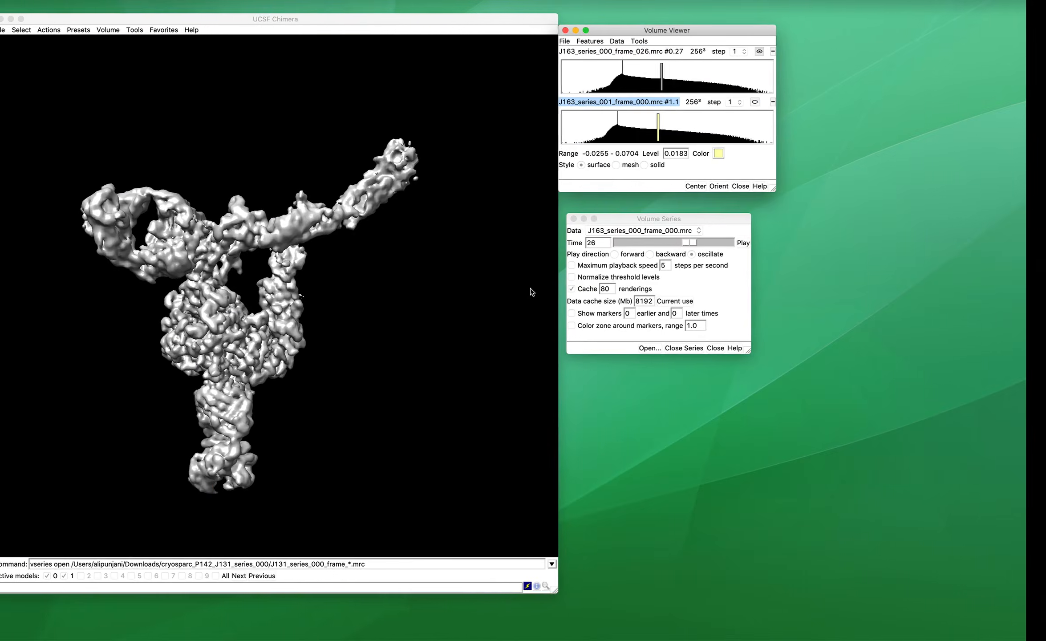
click(343, 307)
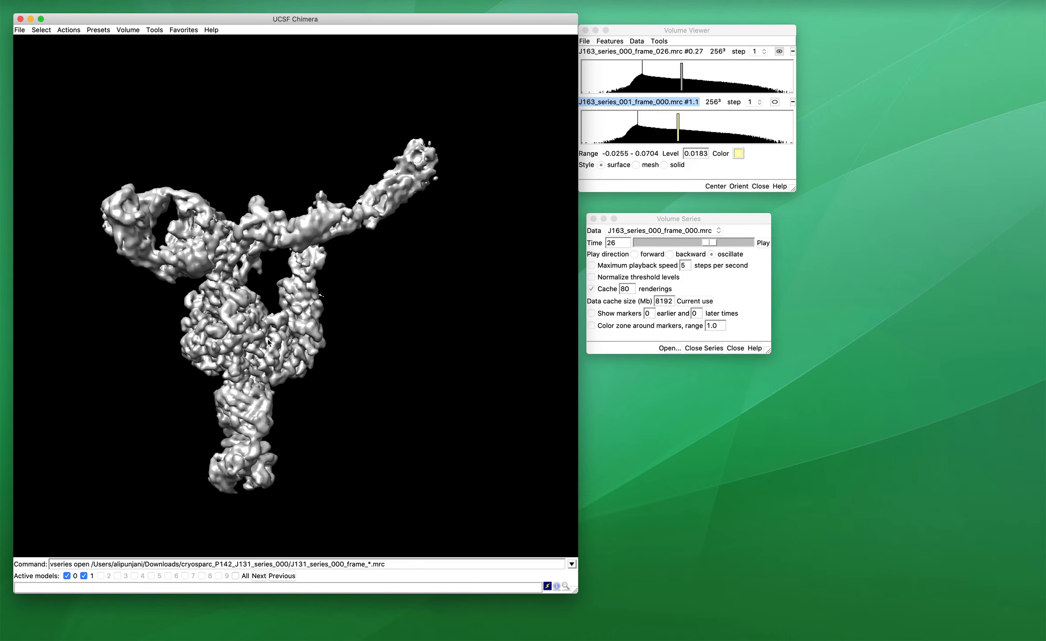
Examine frame 26 of J163 series 000 up close and as a whole, and play back the oscillating series from different angles.
drag(367, 245, 369, 248)
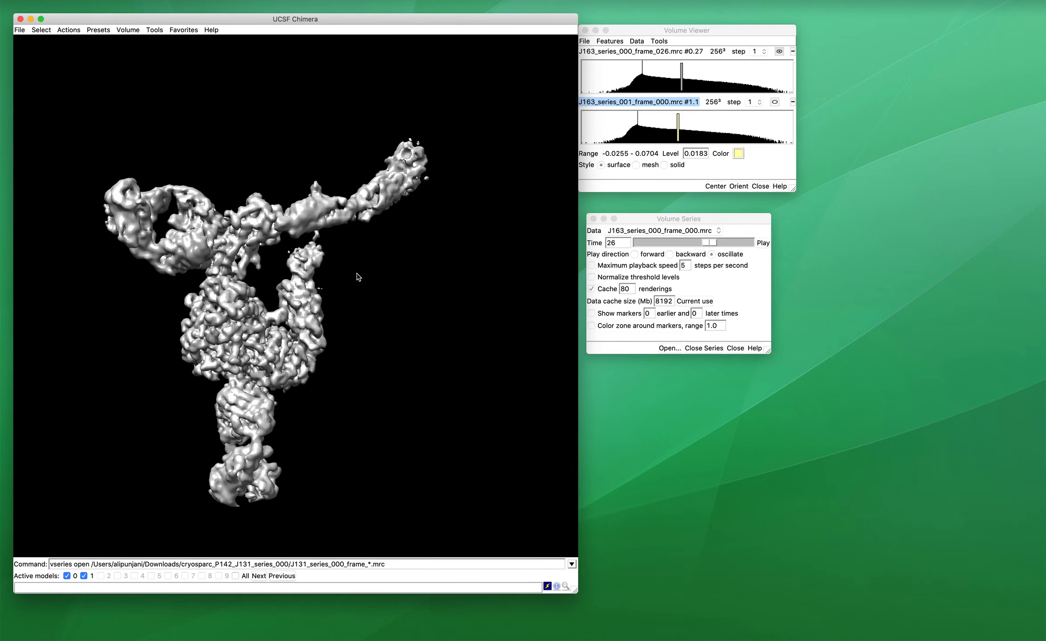
scroll(356, 273, up, 5)
scroll(357, 273, down, 5)
scroll(357, 273, up, 4)
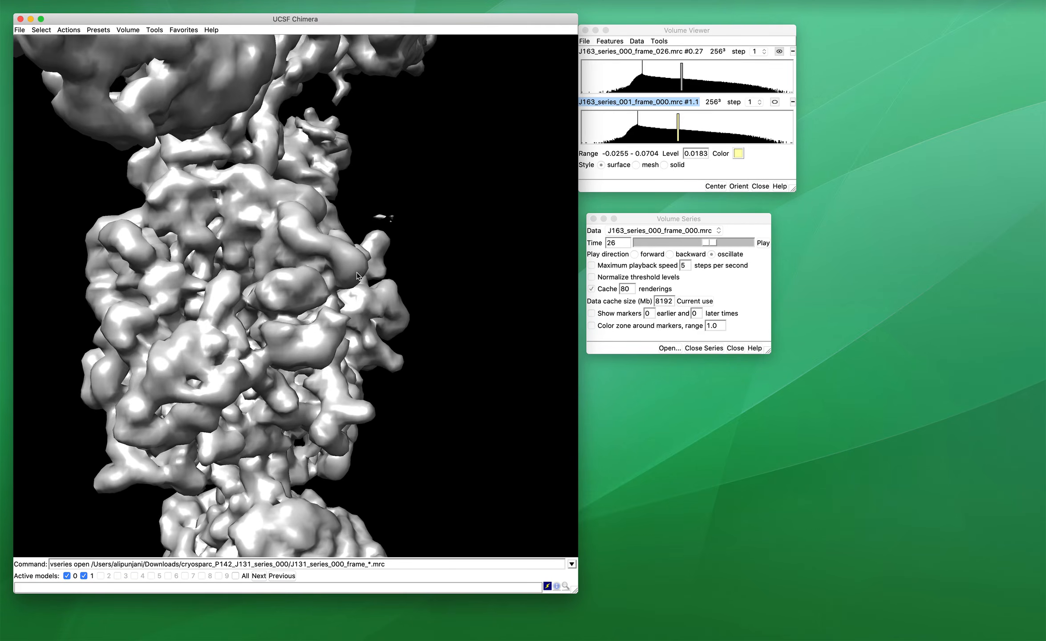
drag(356, 272, 318, 244)
scroll(379, 245, down, 10)
scroll(319, 248, down, 8)
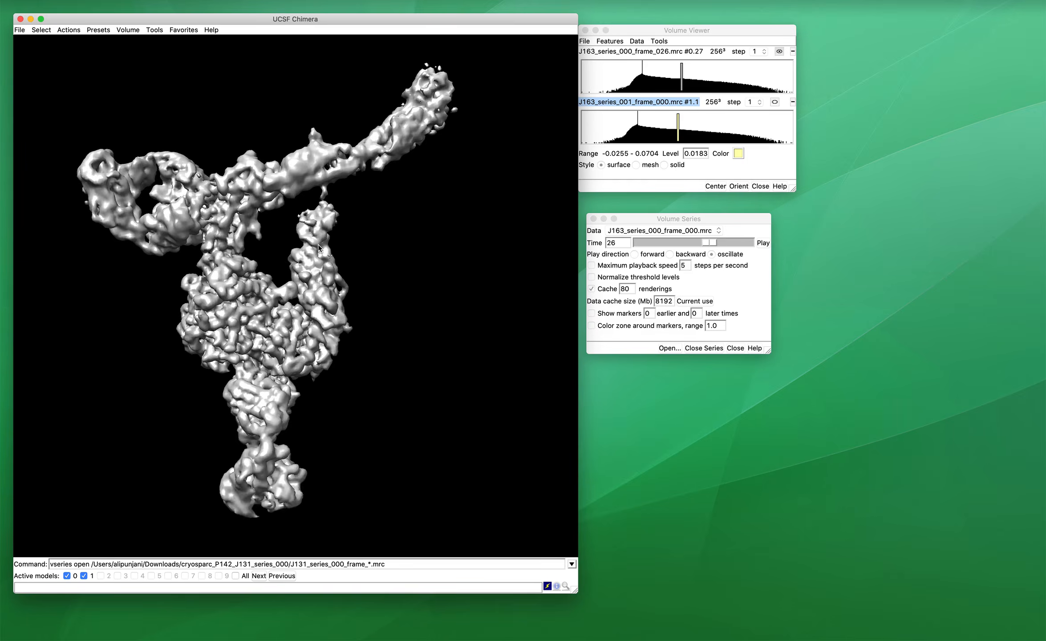
scroll(319, 248, up, 6)
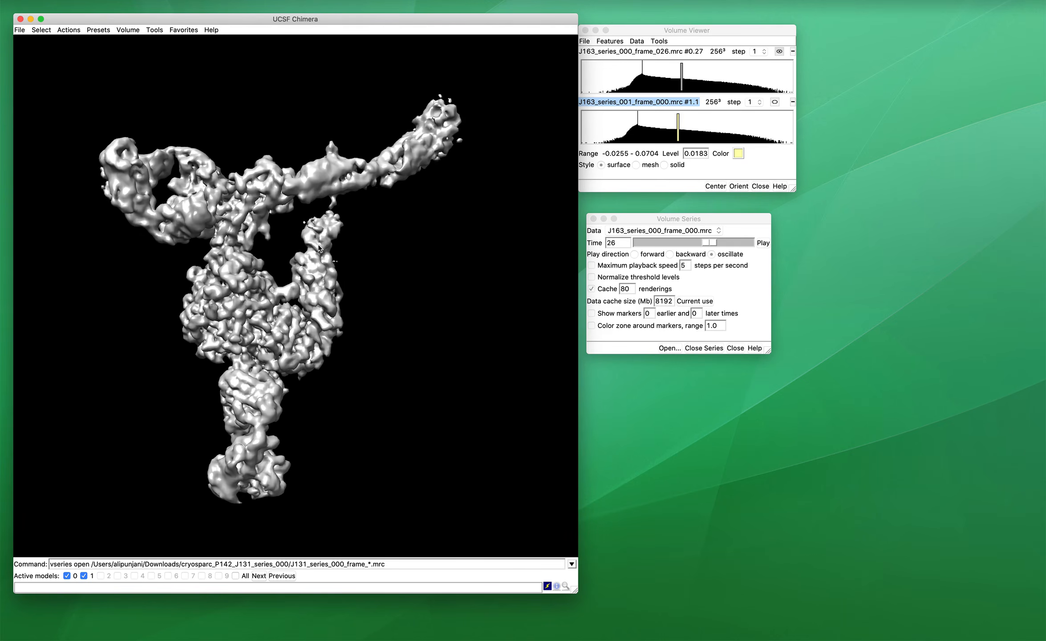
click(762, 244)
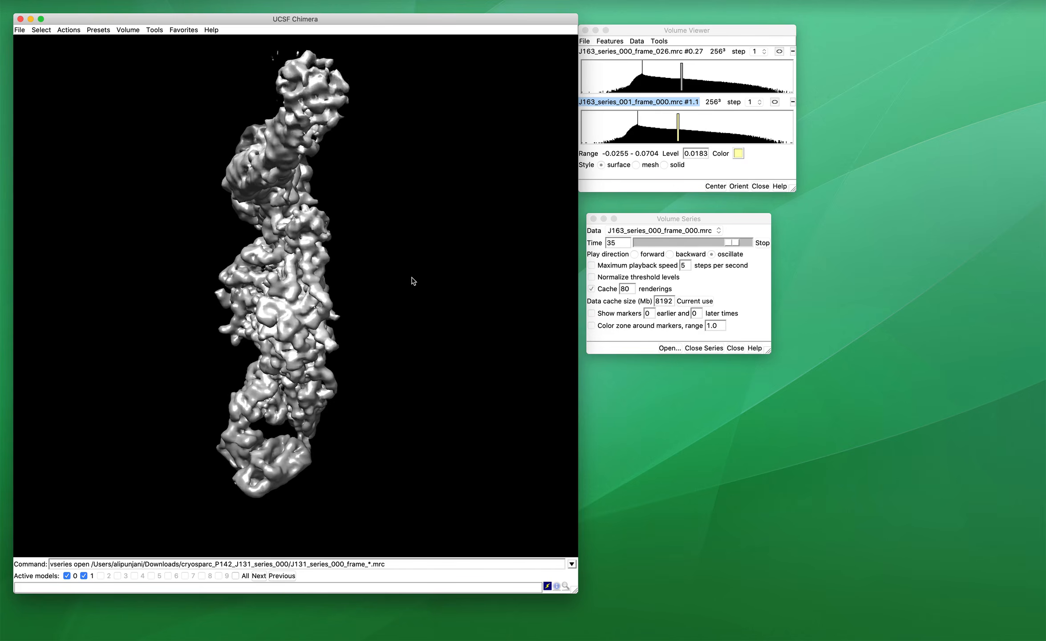
click(763, 244)
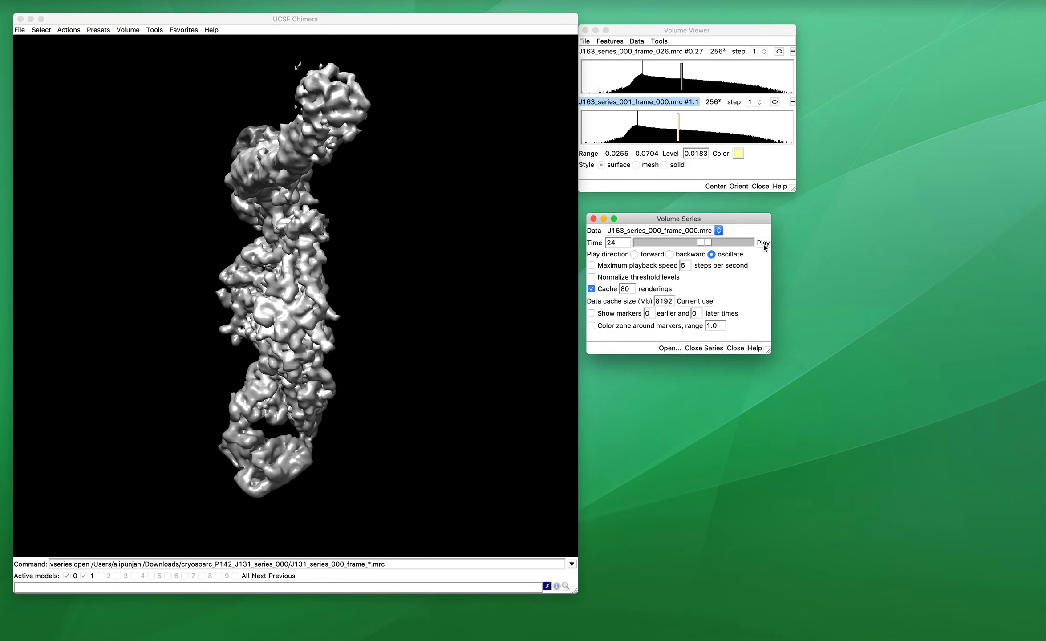
Display J163 series 001 in place of series 000, and play back its oscillating motion from different angles.
click(781, 67)
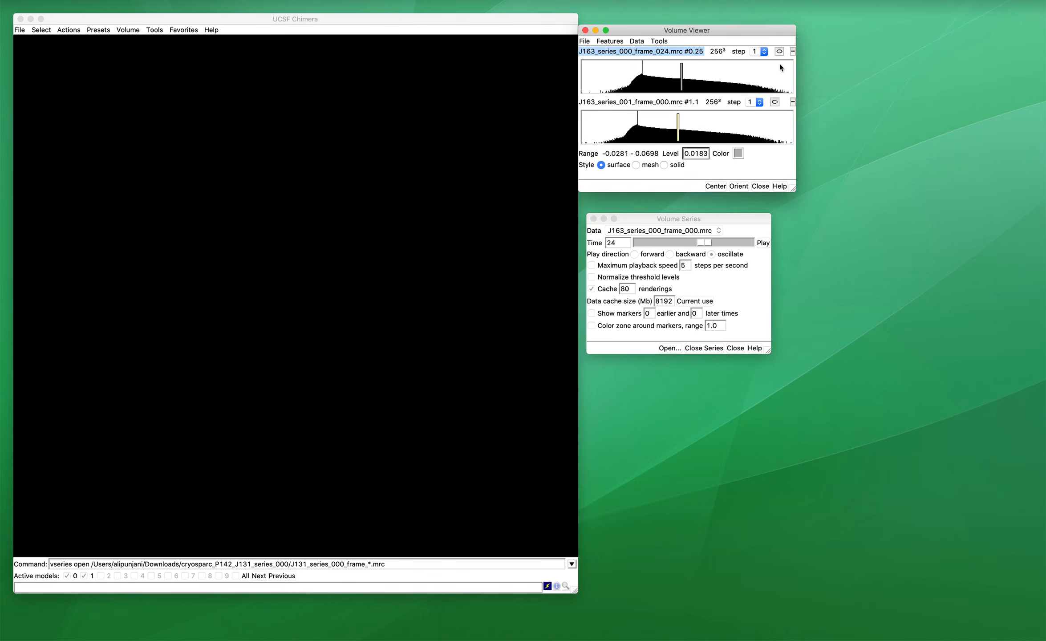
click(775, 102)
click(703, 231)
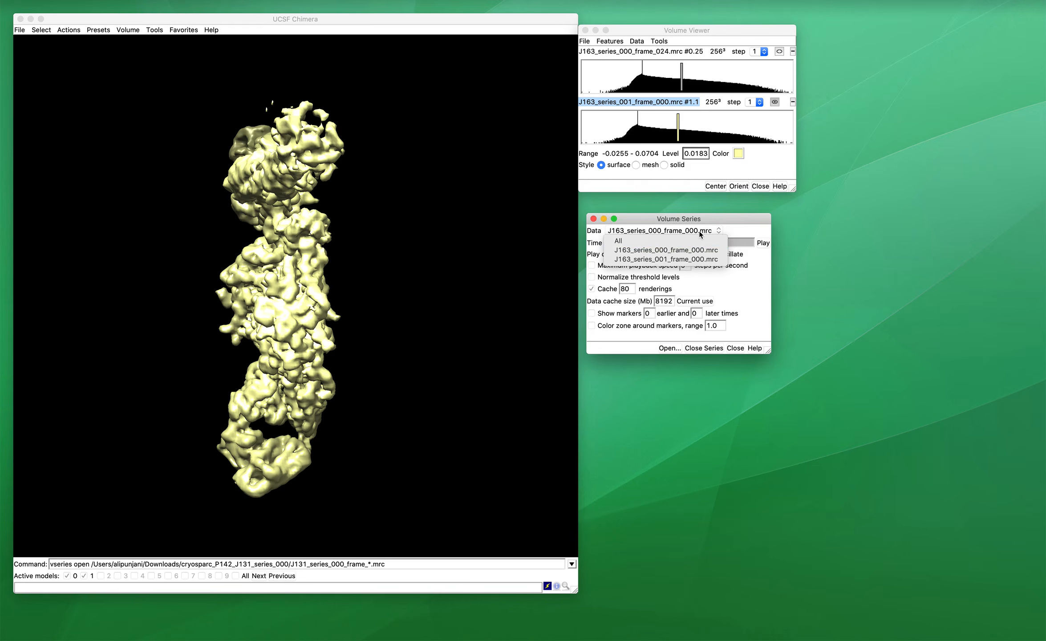
click(694, 262)
click(759, 244)
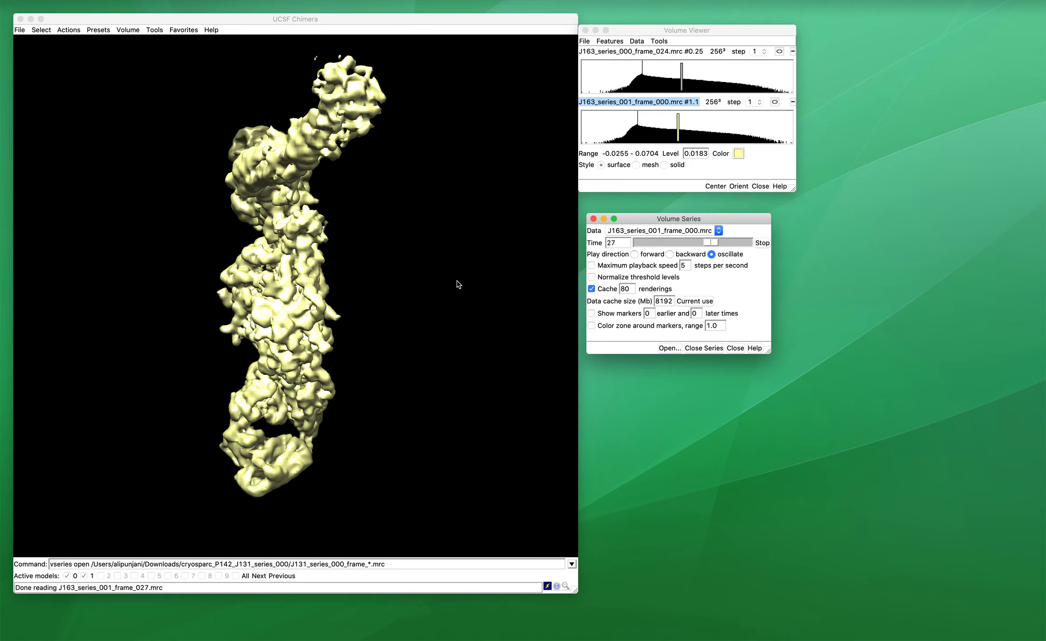
click(406, 266)
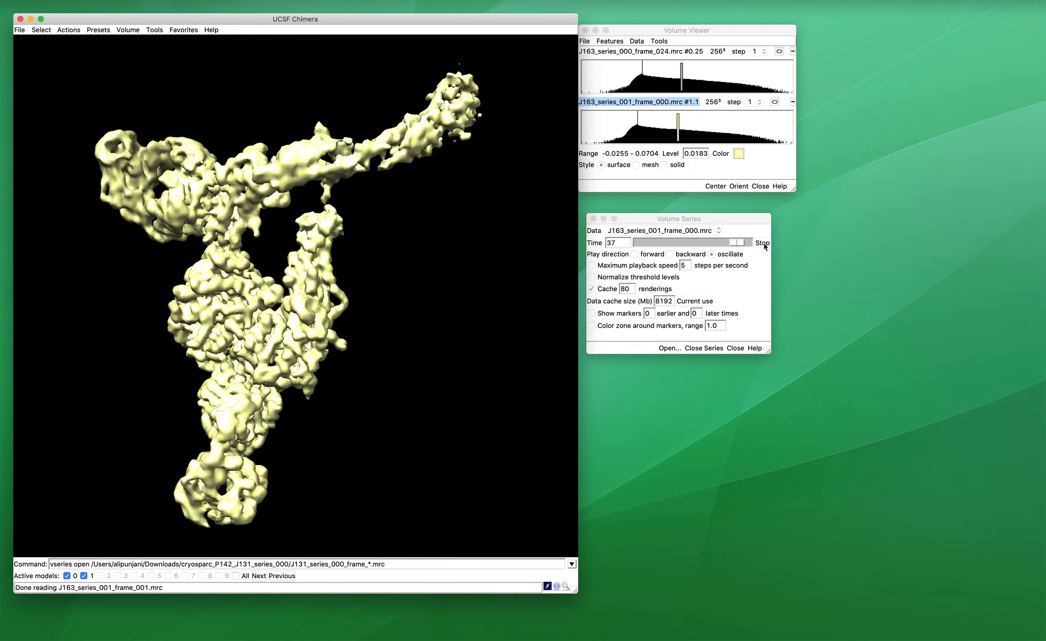
click(762, 243)
Switch to CryoSPARC, close the J160 job view to return to the W8 workspace tree, and dismiss the browser's downloads bar.
key(ctrl+Right)
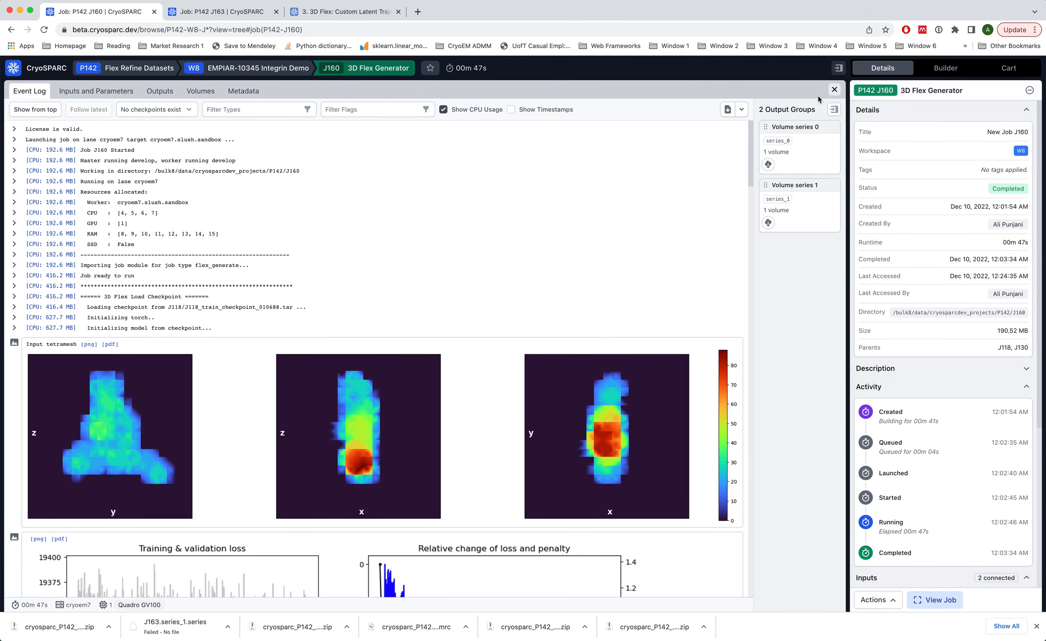
click(834, 90)
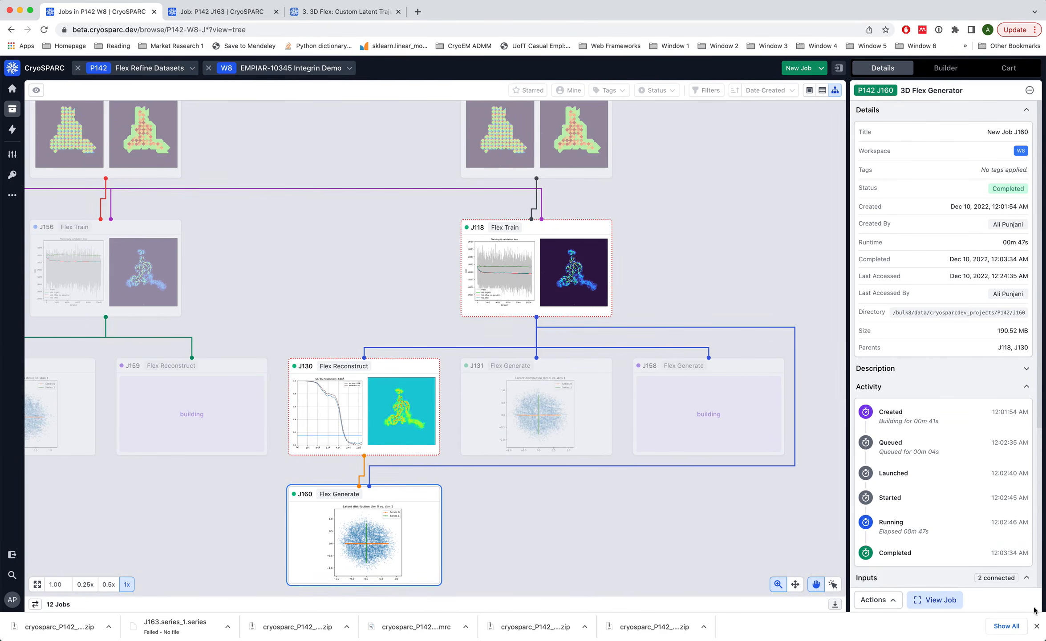
click(1036, 627)
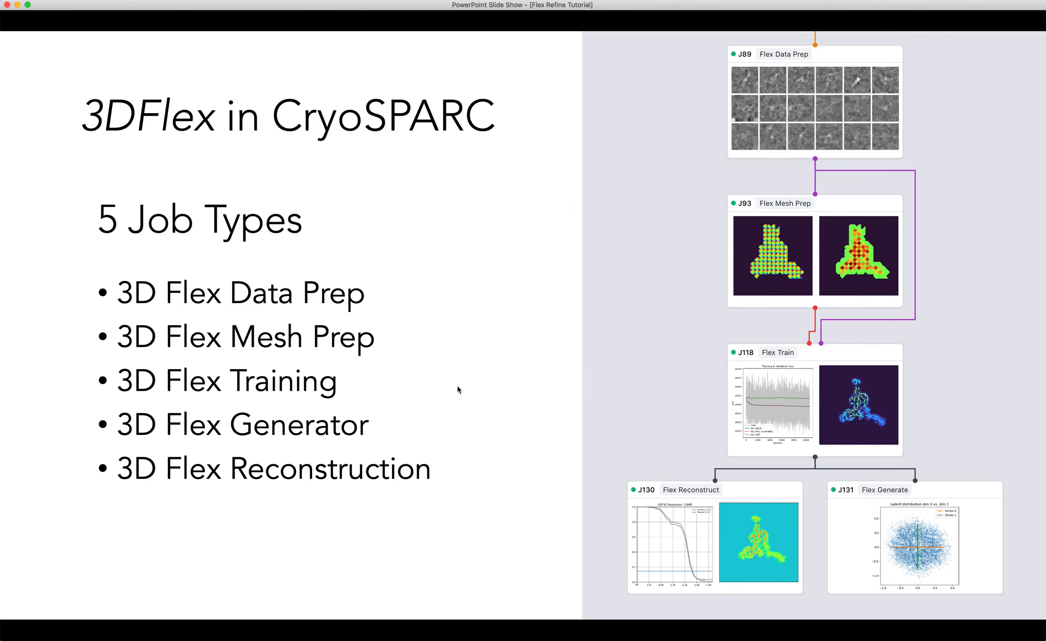
Switch from the PowerPoint slide show back to the CryoSPARC workspace tree.
key(ctrl+Up)
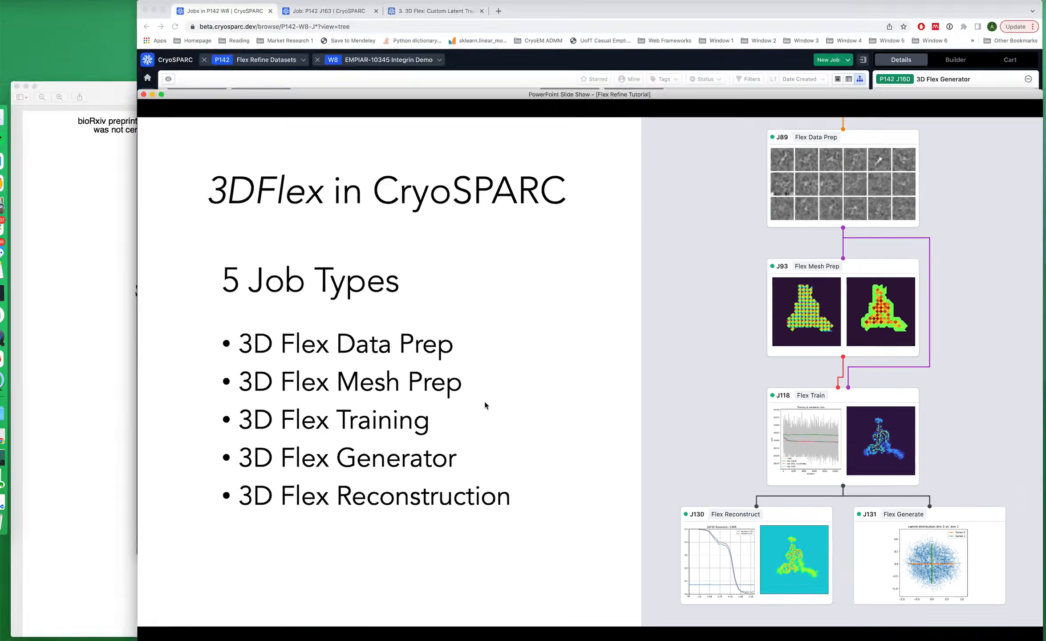
click(614, 236)
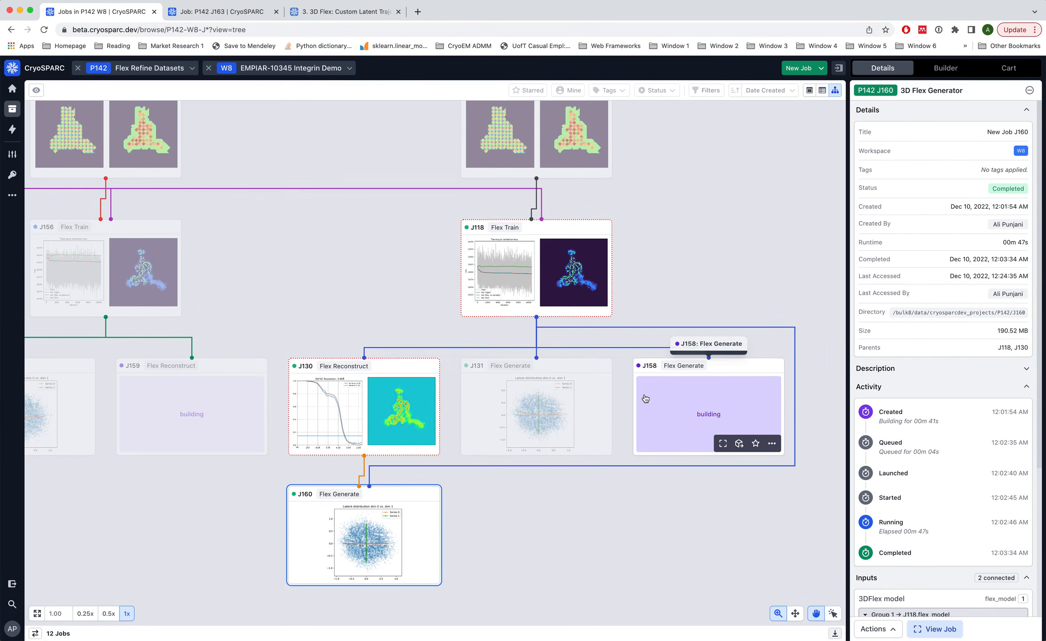